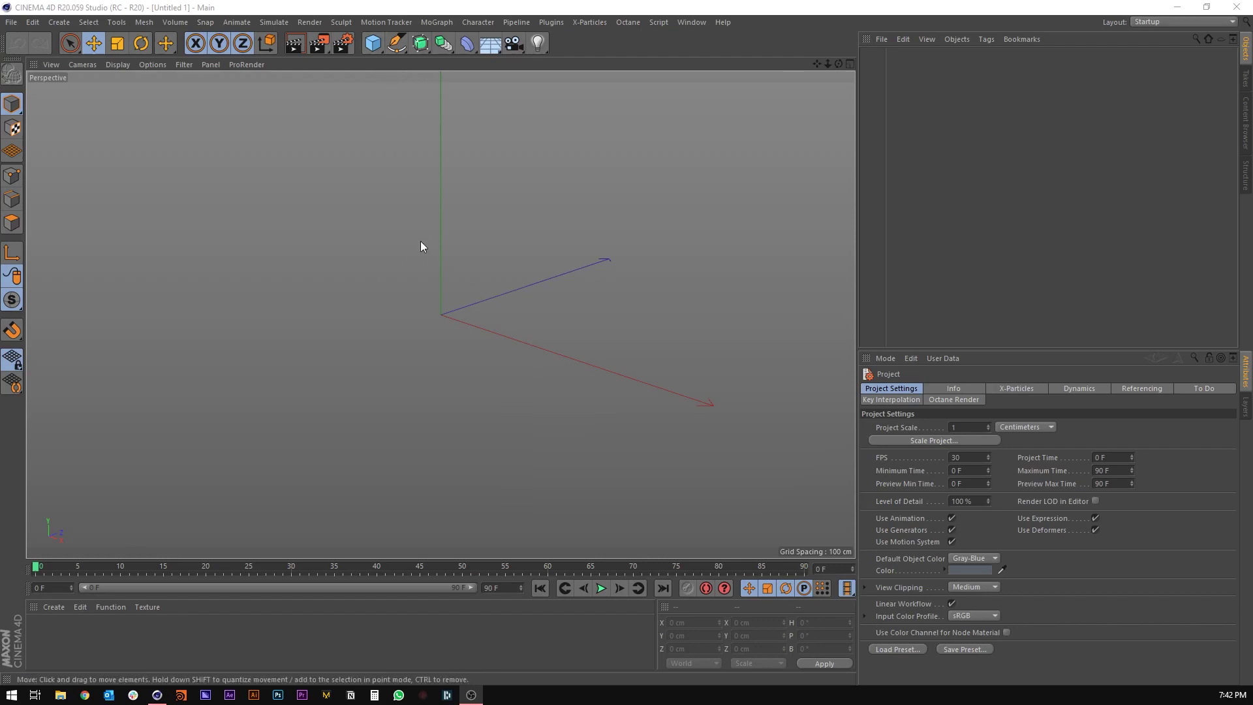
Add a plane sized 250 cm wide by 500 cm high.
drag(373, 43, 504, 89)
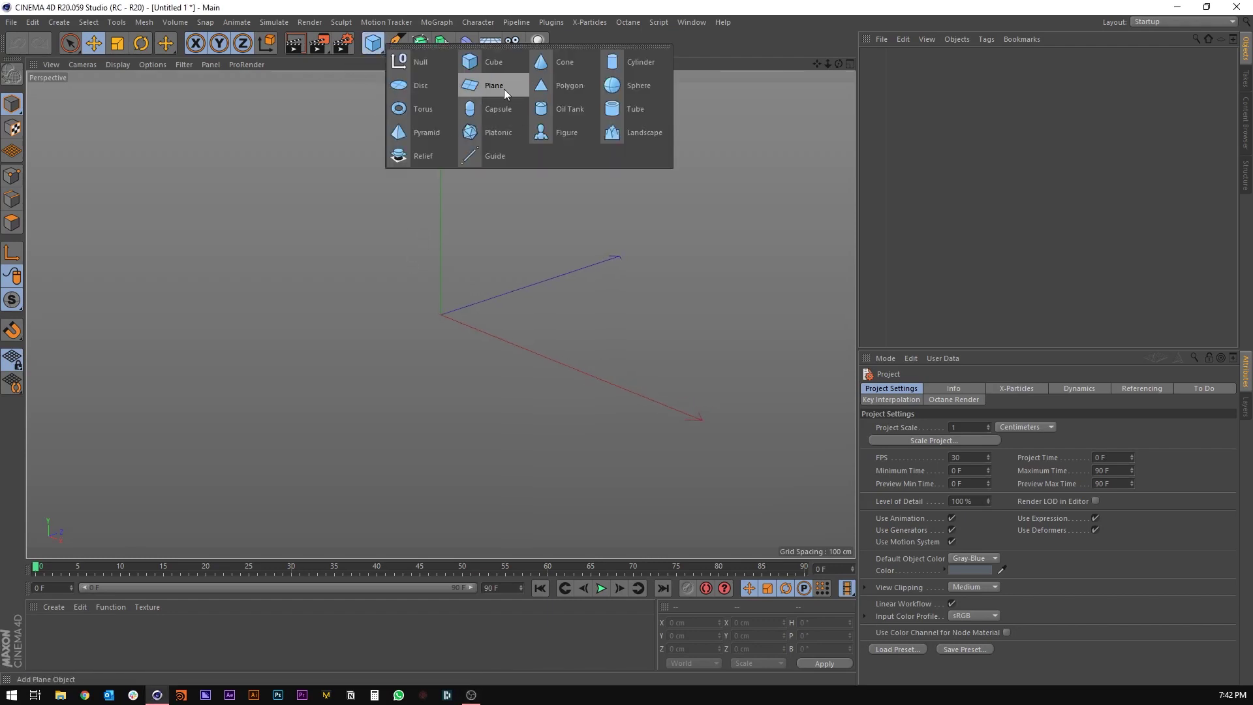
click(470, 94)
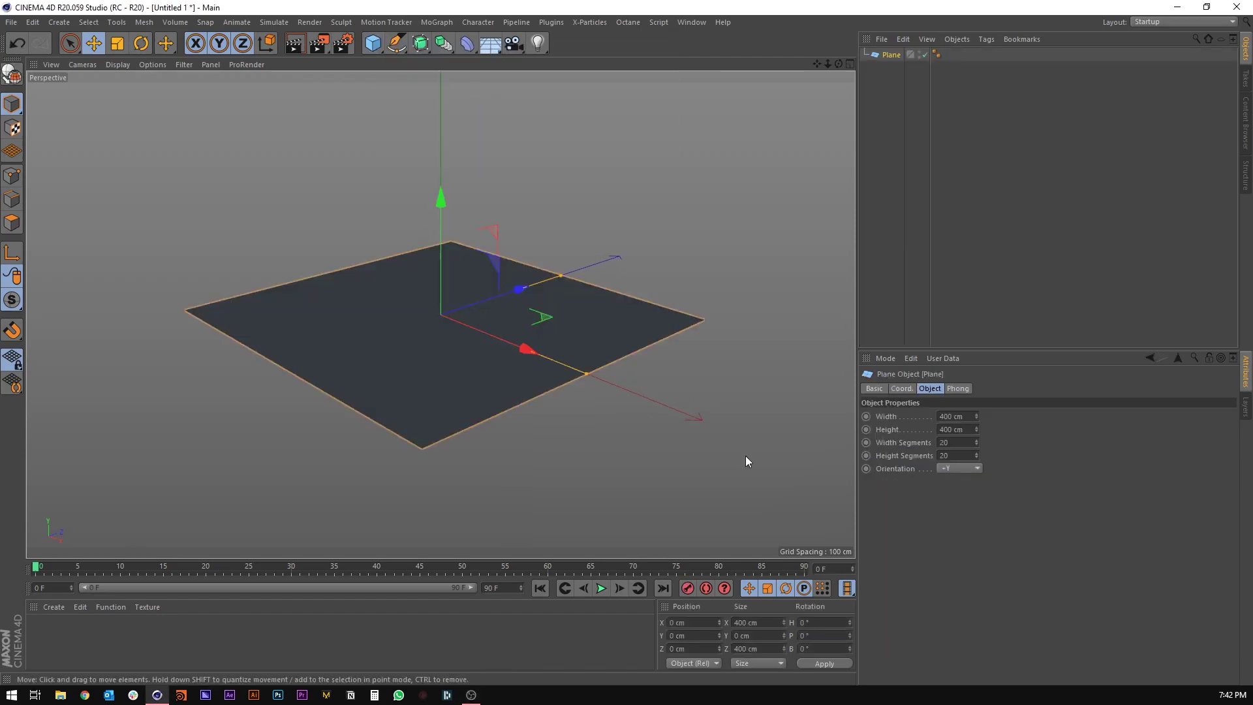
click(958, 418)
text(250)
key(Tab)
text(500)
key(Return)
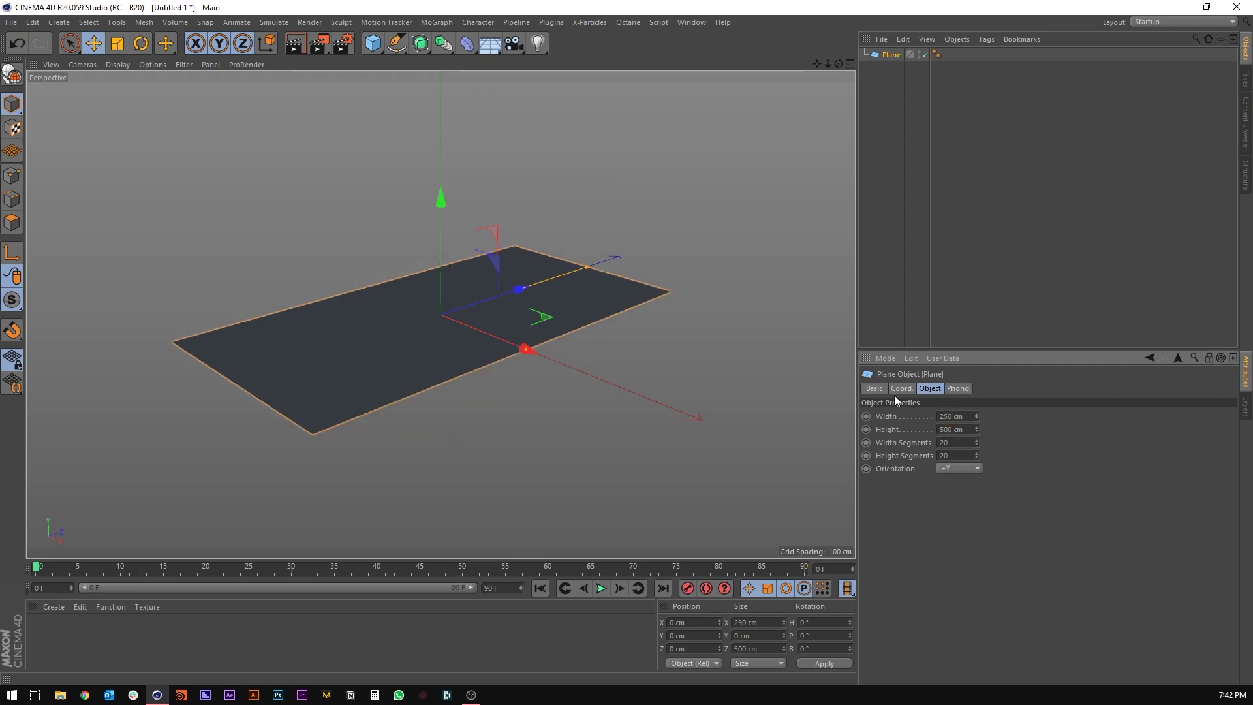
Show the wireframe and subdivide the plane into 100 width and 250 height segments.
alt+drag(425, 309, 431, 283)
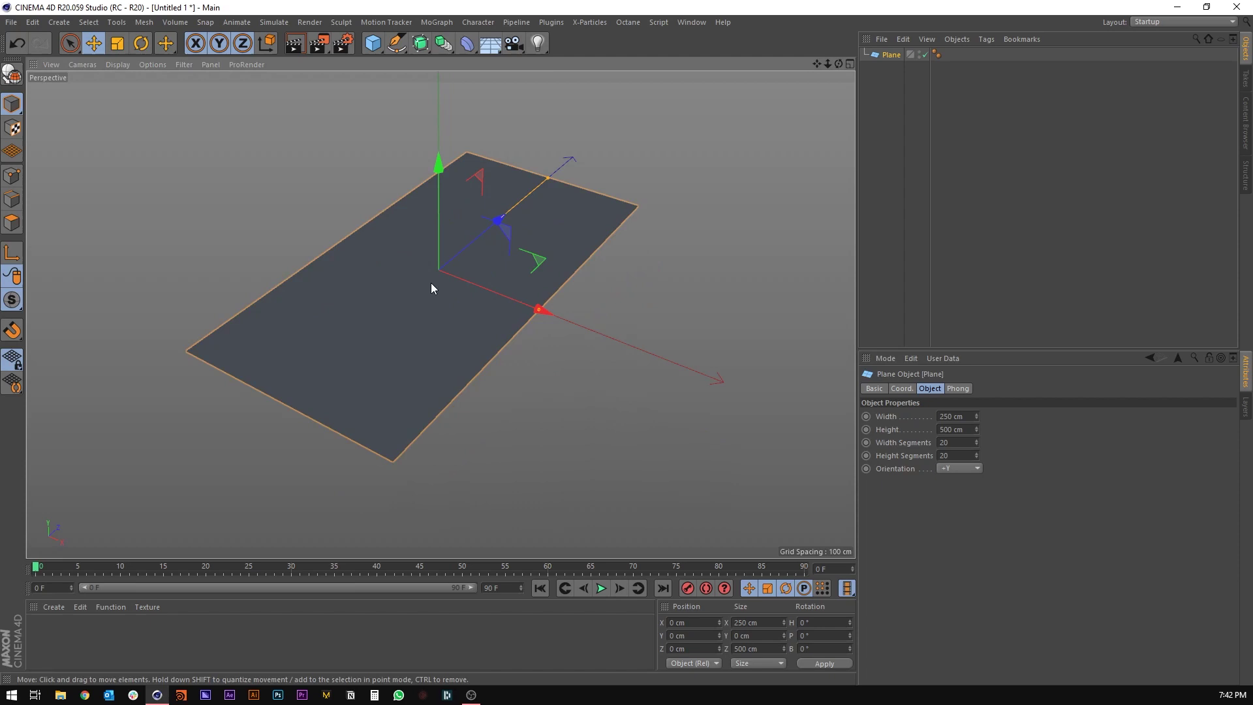
key(n)
key(b)
click(957, 443)
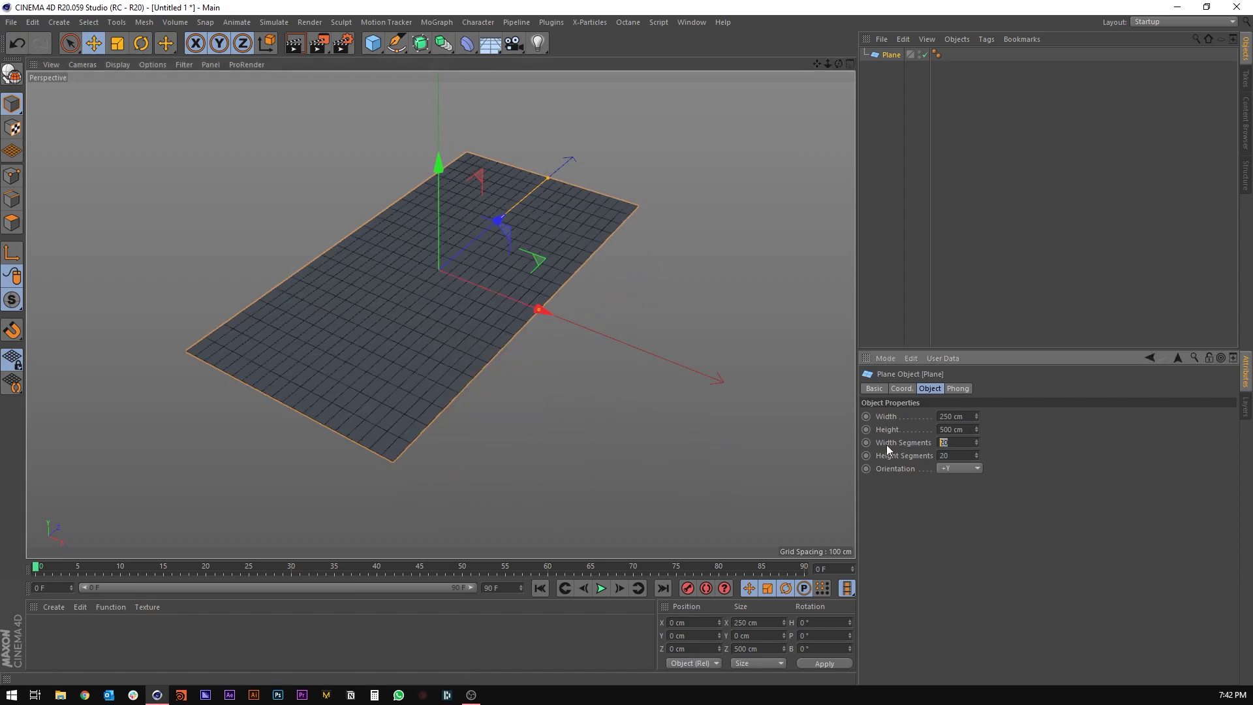
text(100)
key(Tab)
text(250)
key(Return)
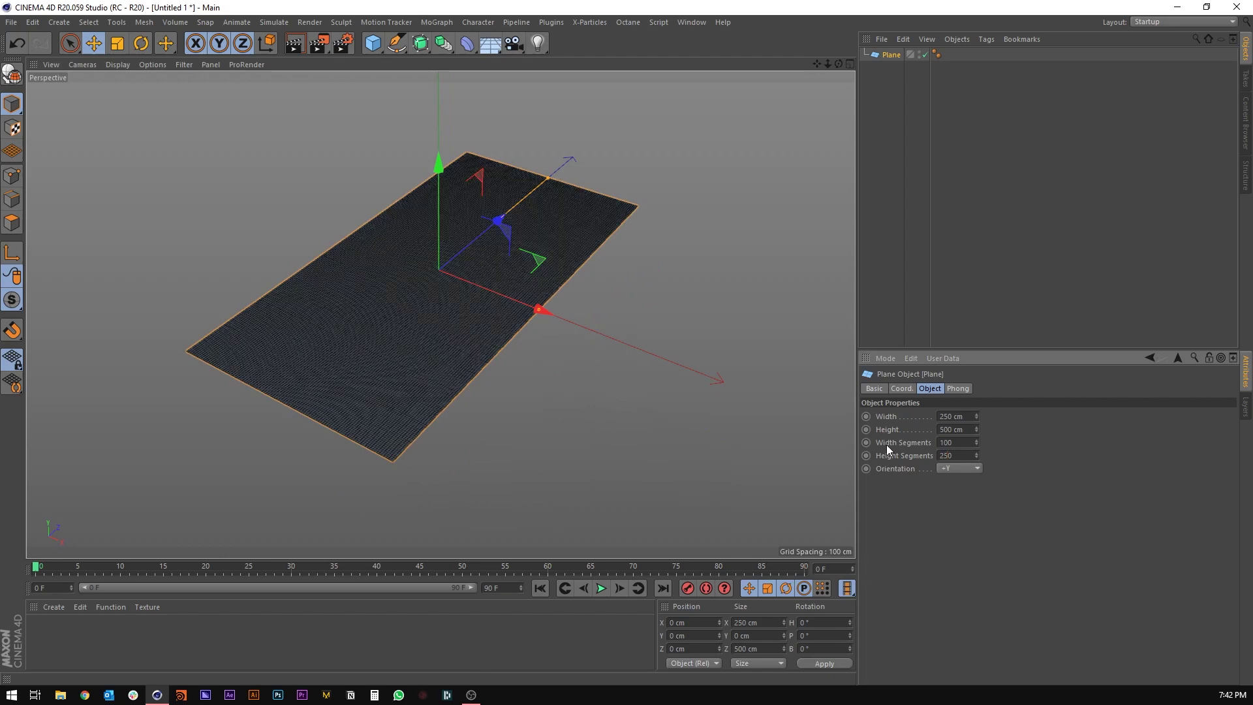
alt+drag(422, 307, 372, 299)
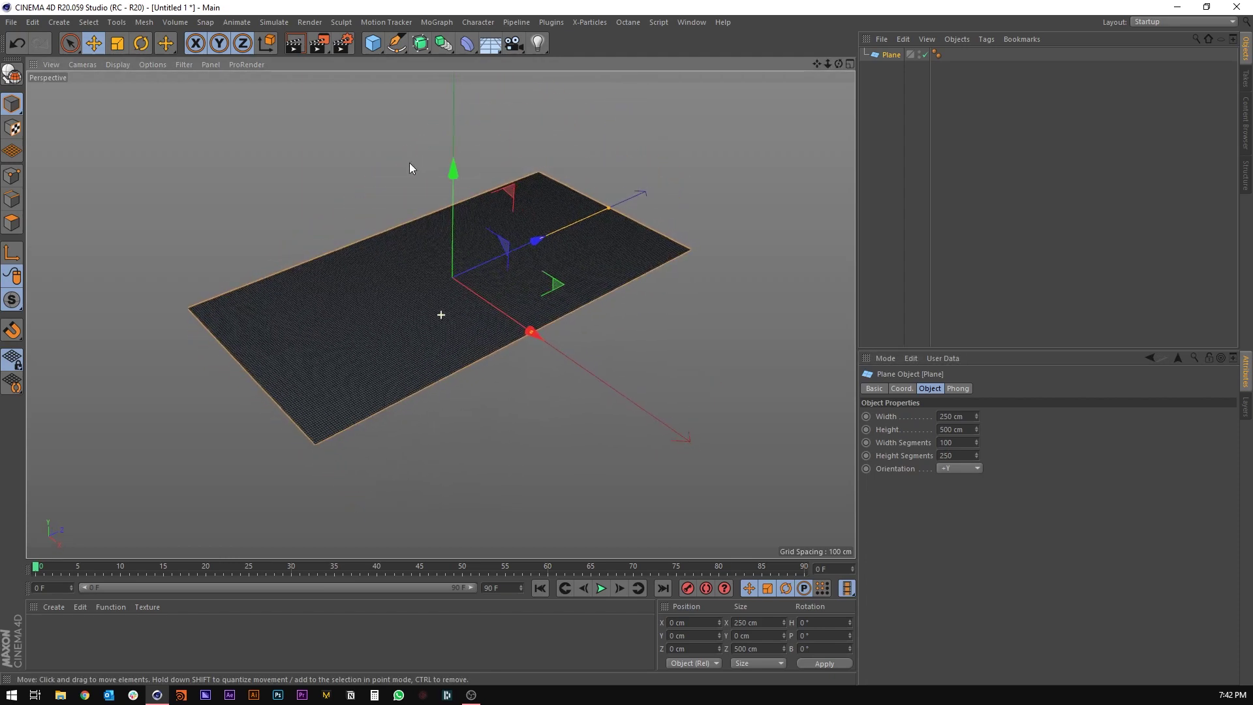
Add a Displacer deformer under the plane and set its shader to Layer.
click(467, 43)
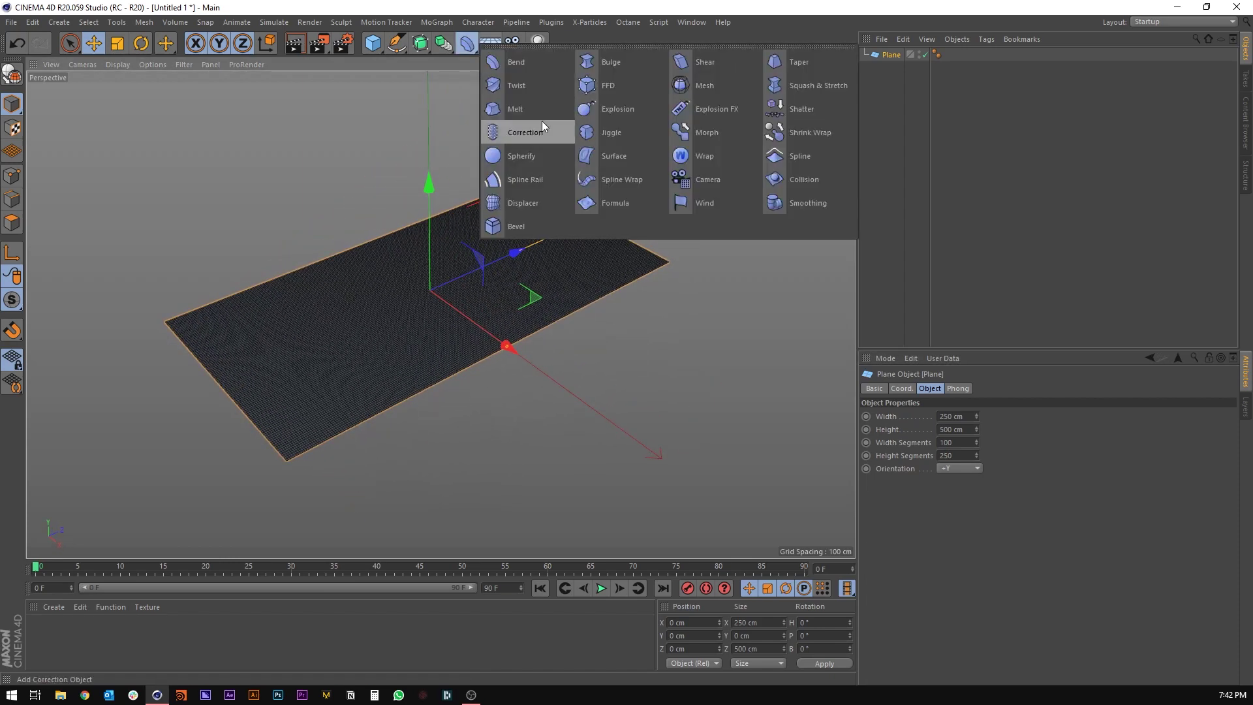
click(527, 202)
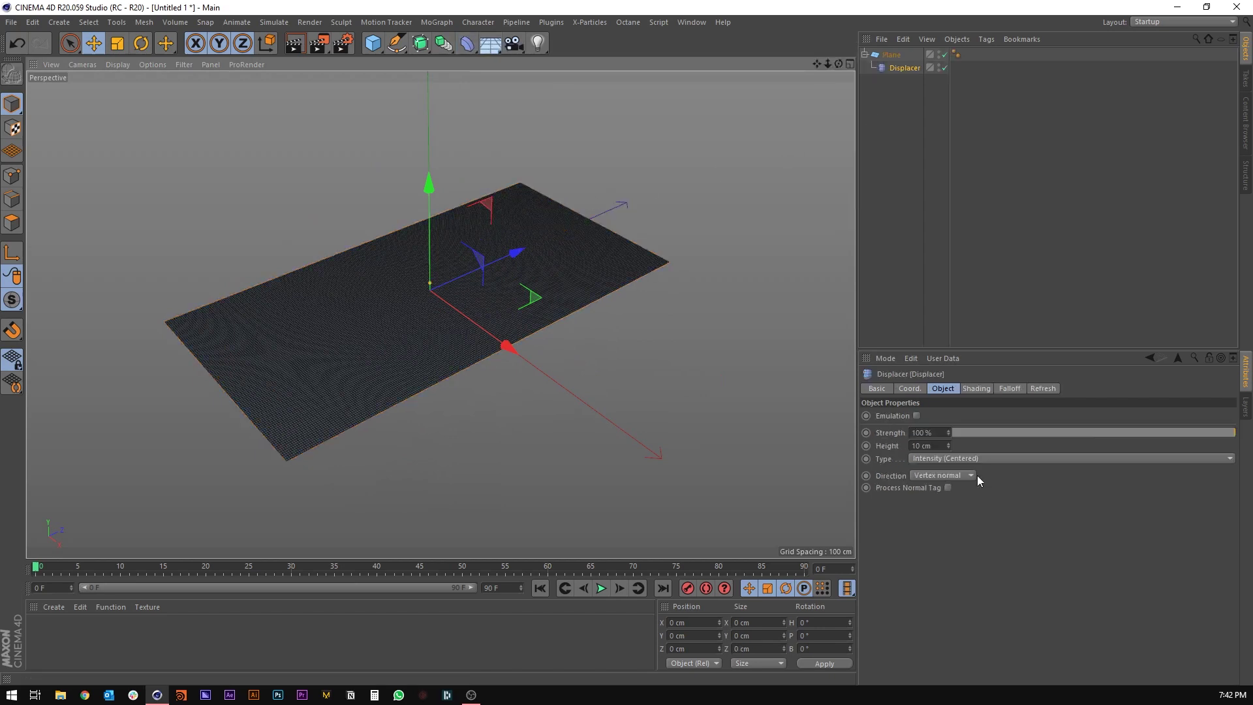
click(973, 390)
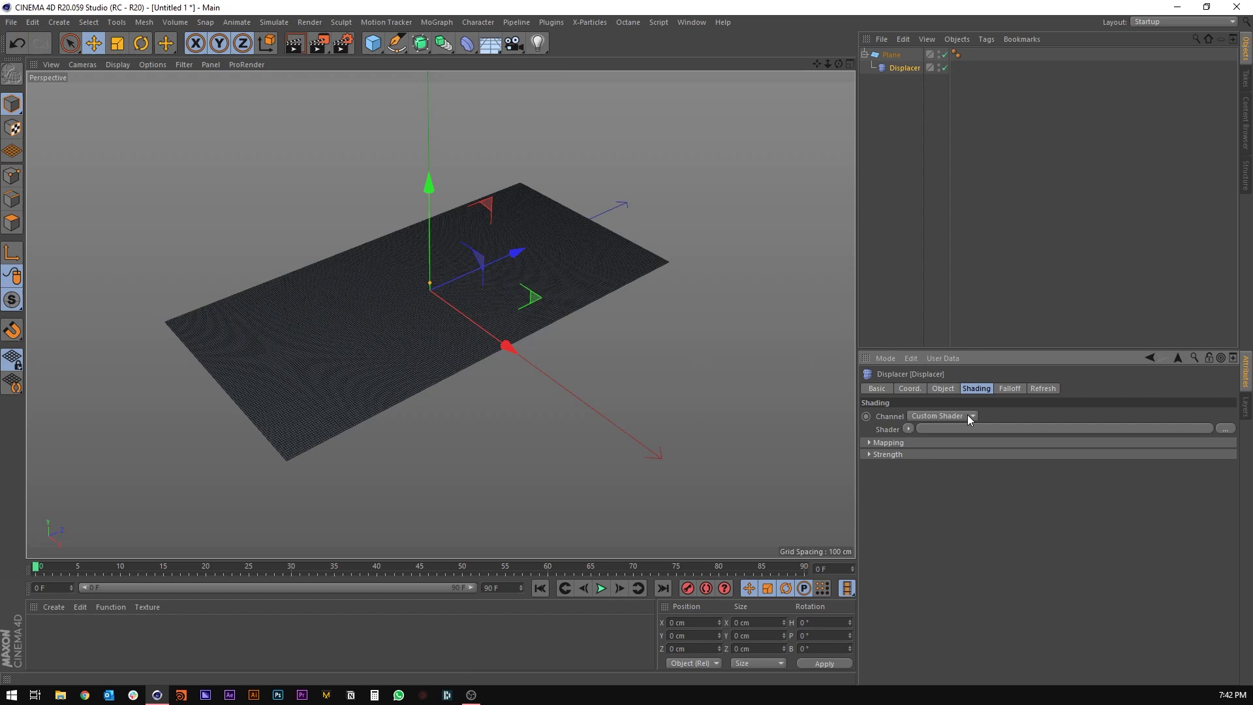
click(908, 429)
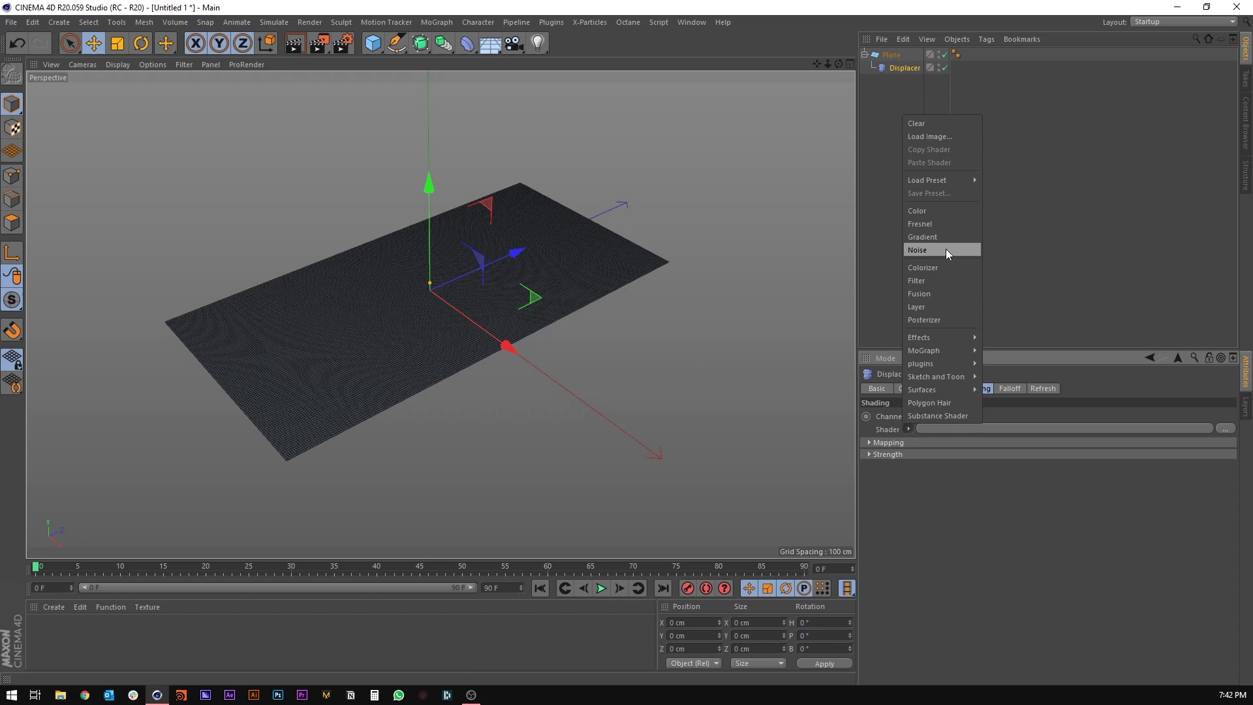
click(922, 306)
Add a Noise layer to the Layer shader and set its noise type to Box Noise.
click(914, 456)
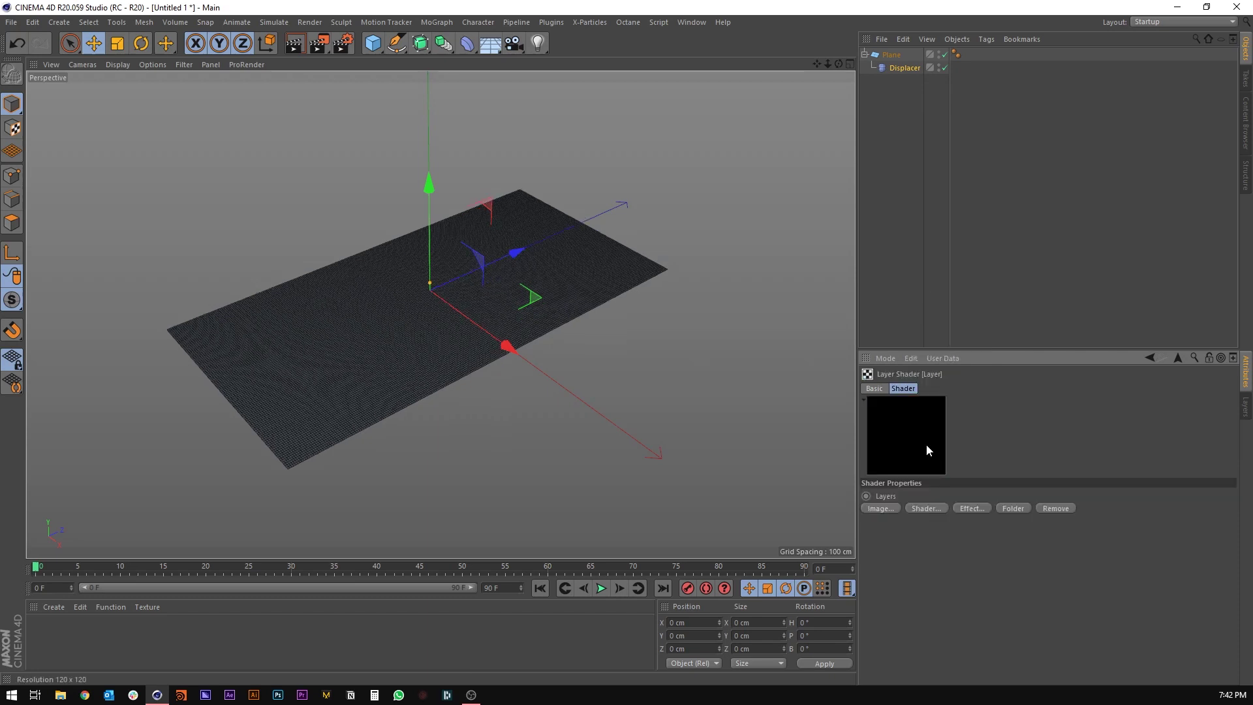
click(925, 508)
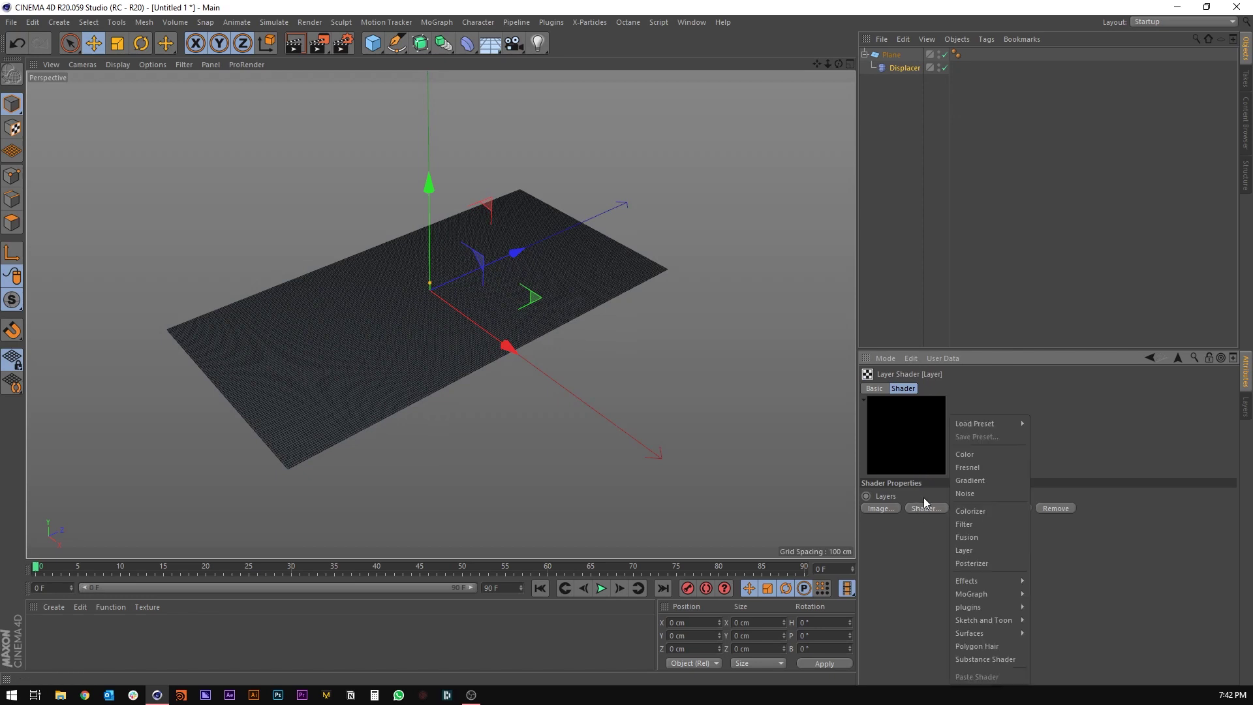
click(965, 494)
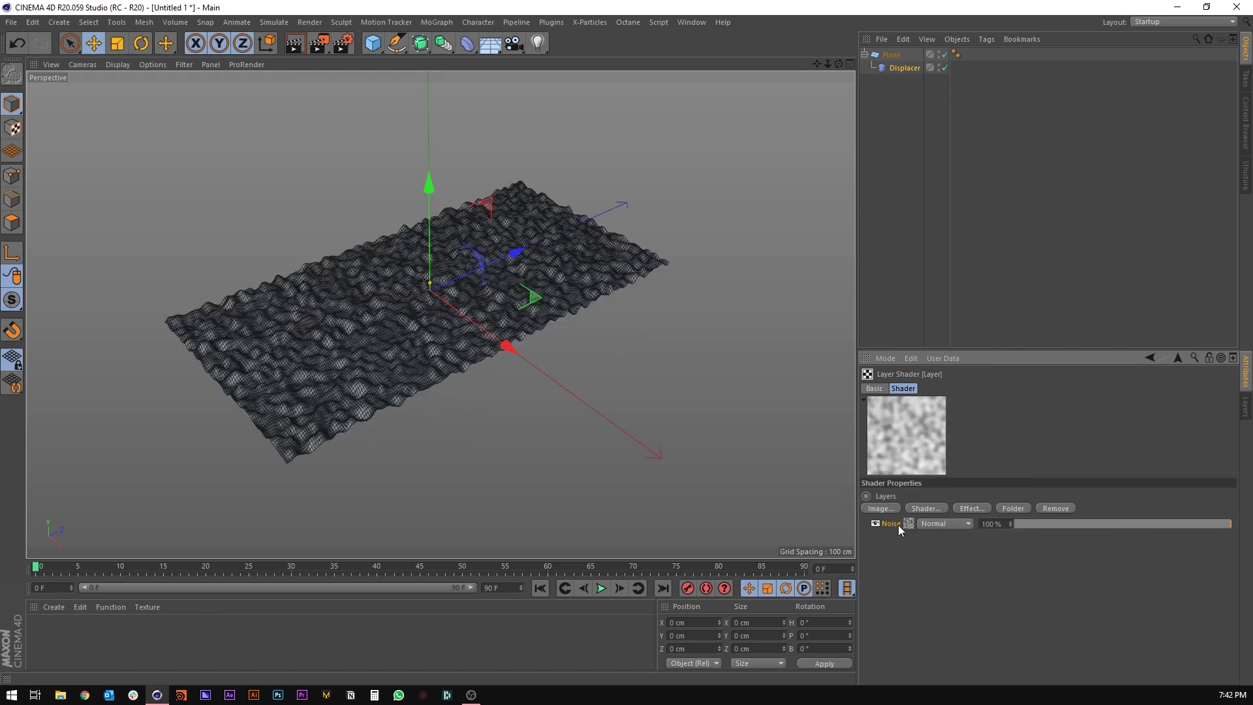
click(904, 524)
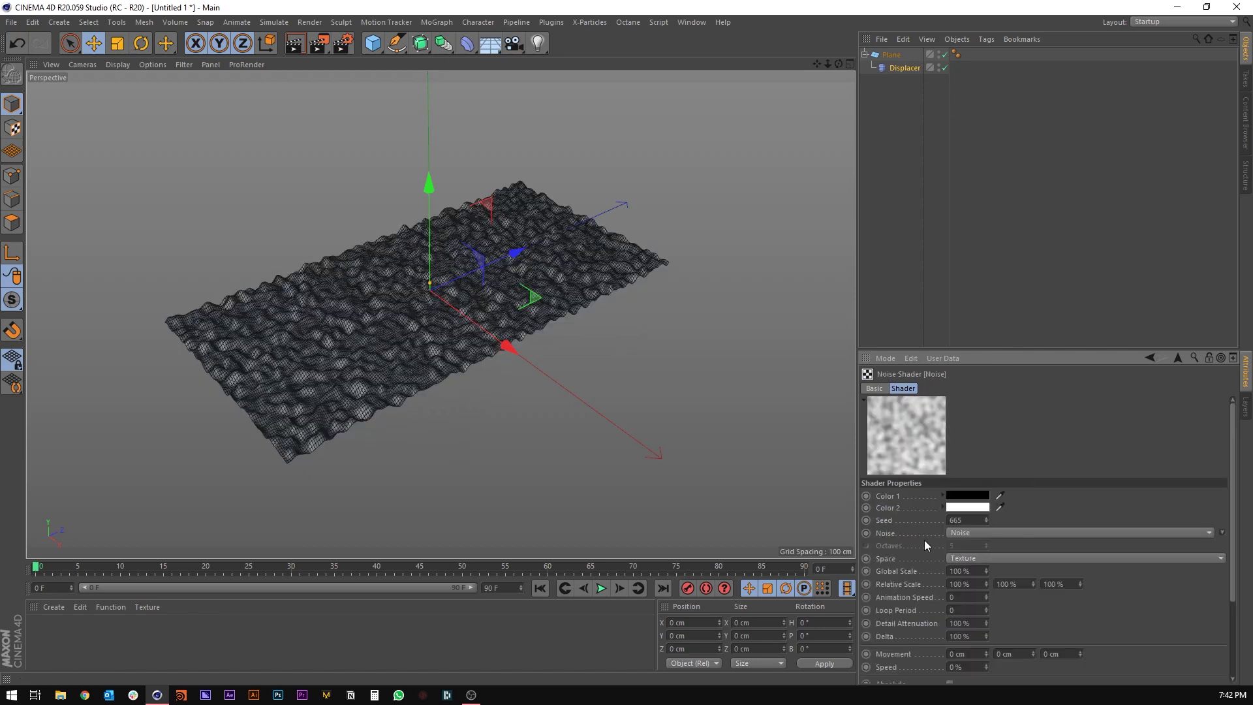
click(966, 532)
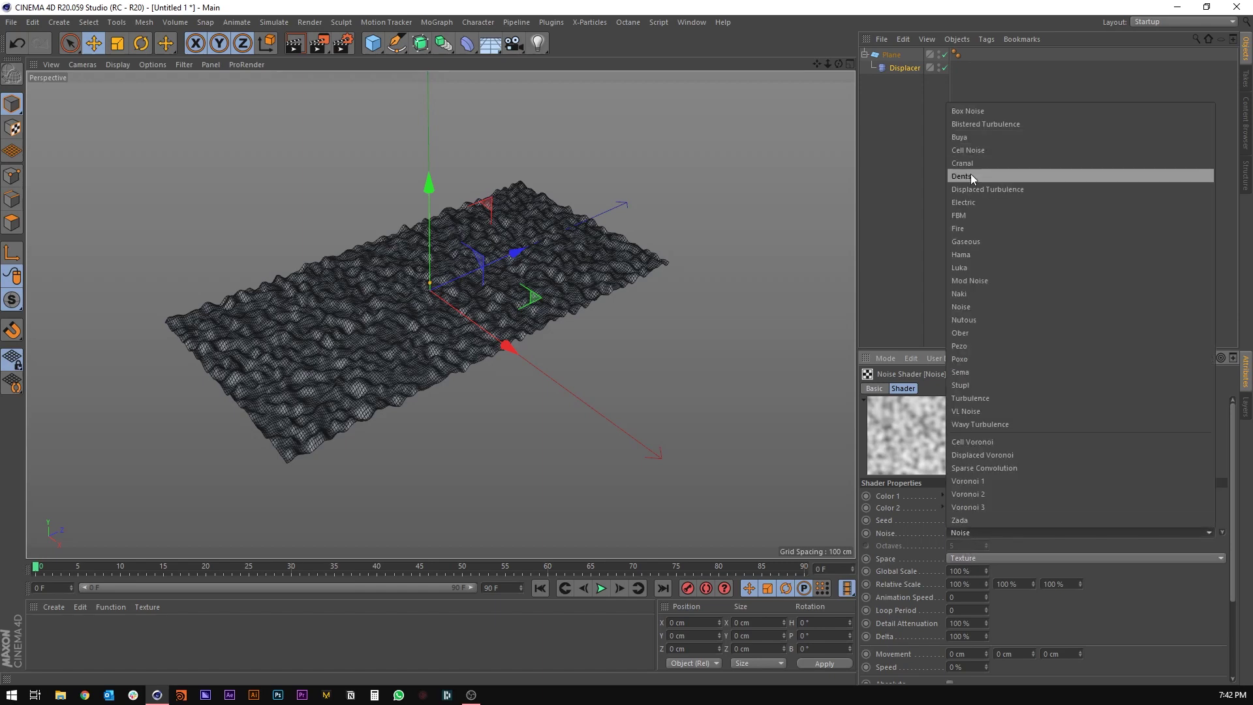
click(965, 112)
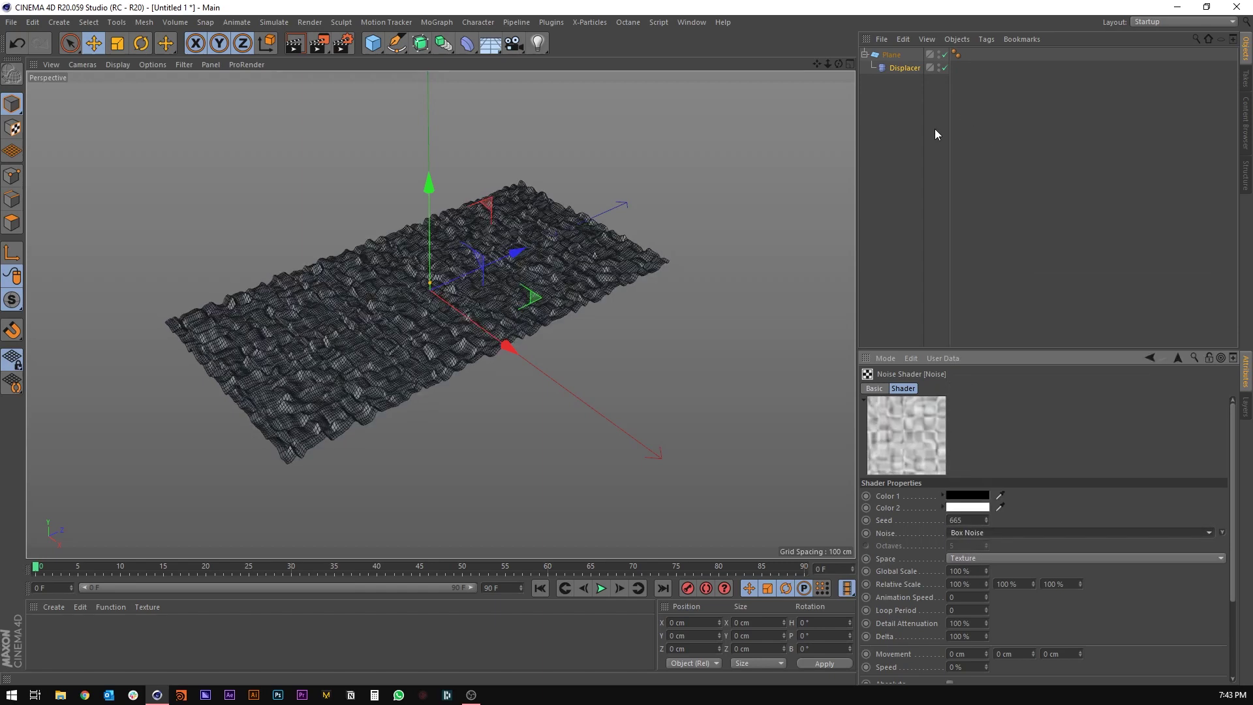
Hide the wireframe and set the Box Noise global scale to 250 %.
alt+drag(484, 293, 352, 193)
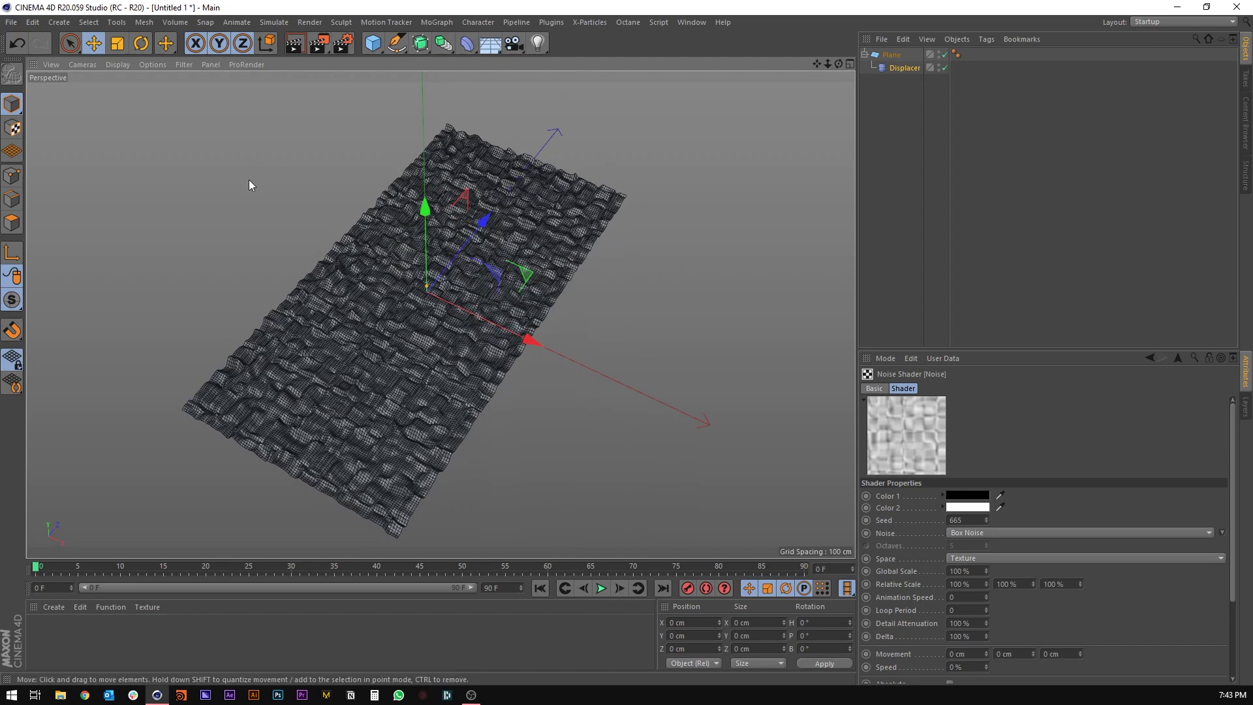
key(n)
key(a)
scroll(436, 322, up, 5)
alt+middle_drag(424, 310, 425, 242)
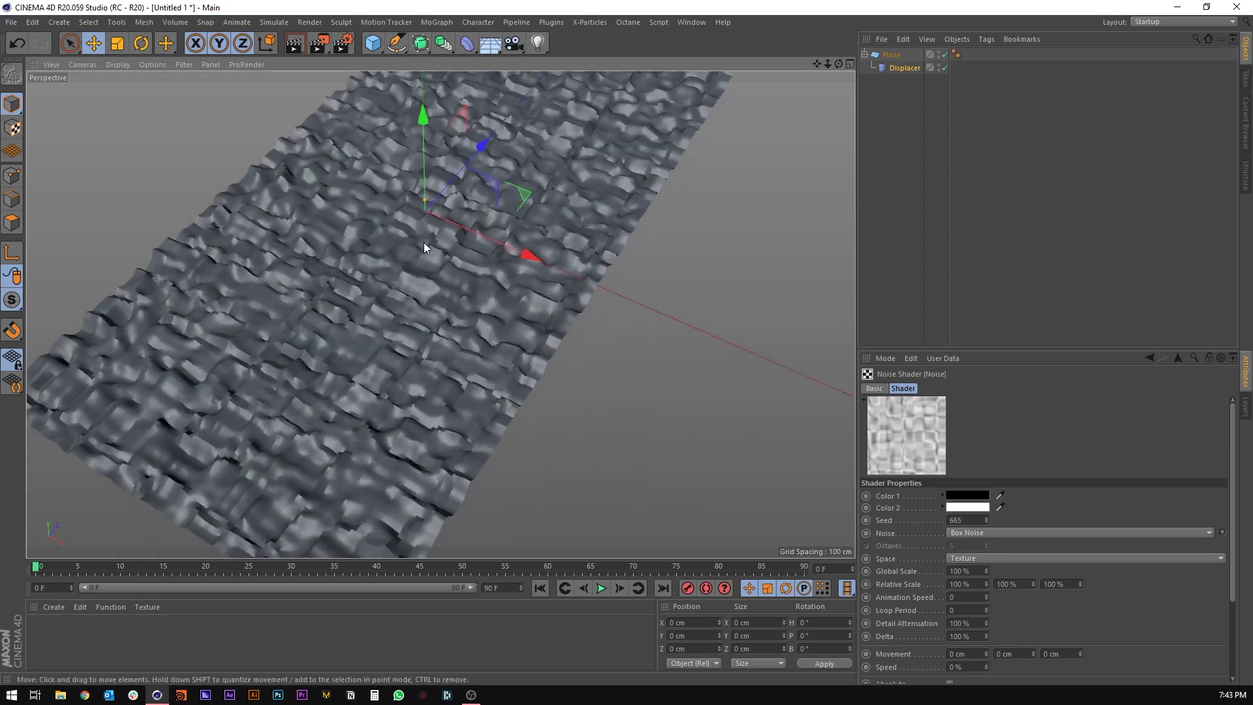
double_click(973, 571)
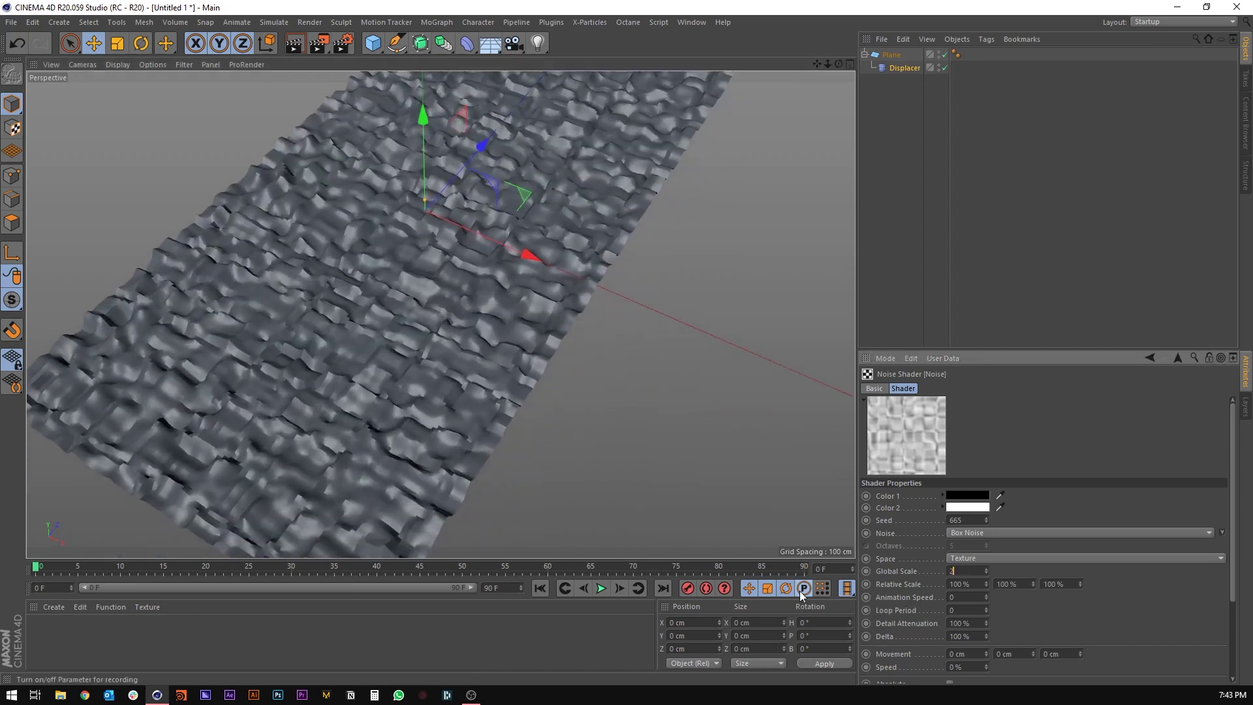
text(250)
key(Return)
Stretch the noise with relative scale 75 %, 100 %, 200 %.
alt+drag(400, 367, 424, 321)
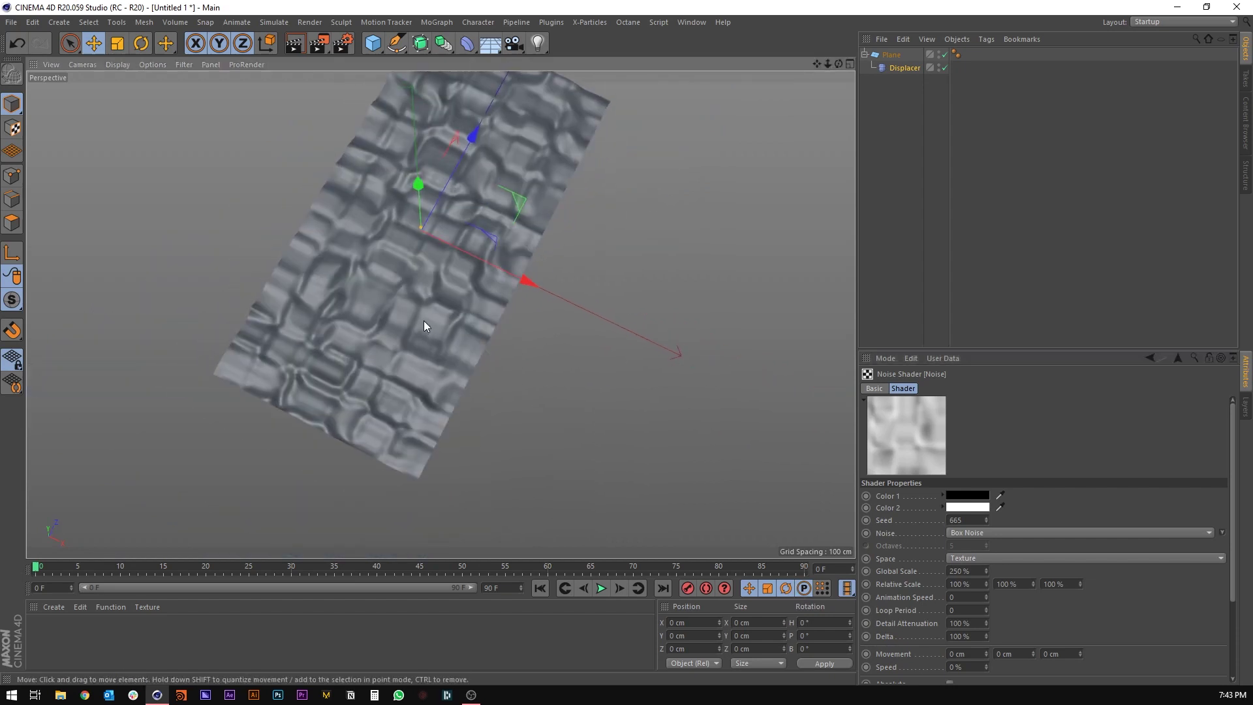
double_click(1071, 584)
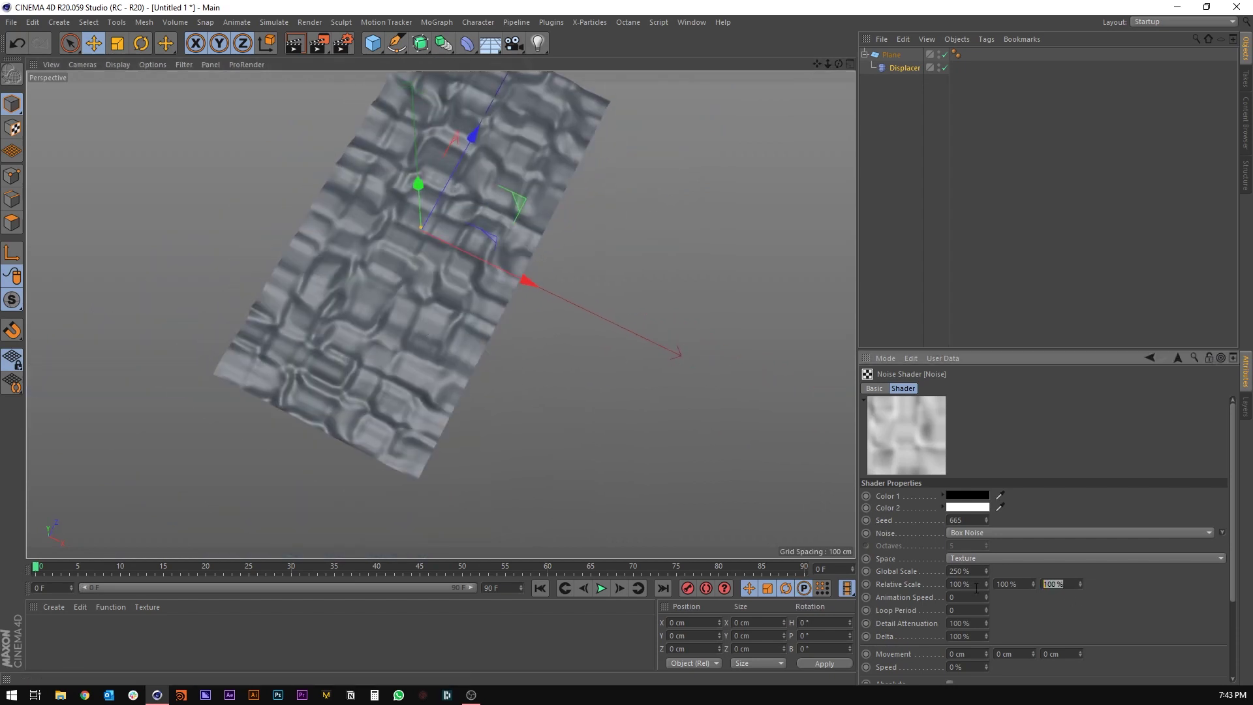
text(250)
key(Return)
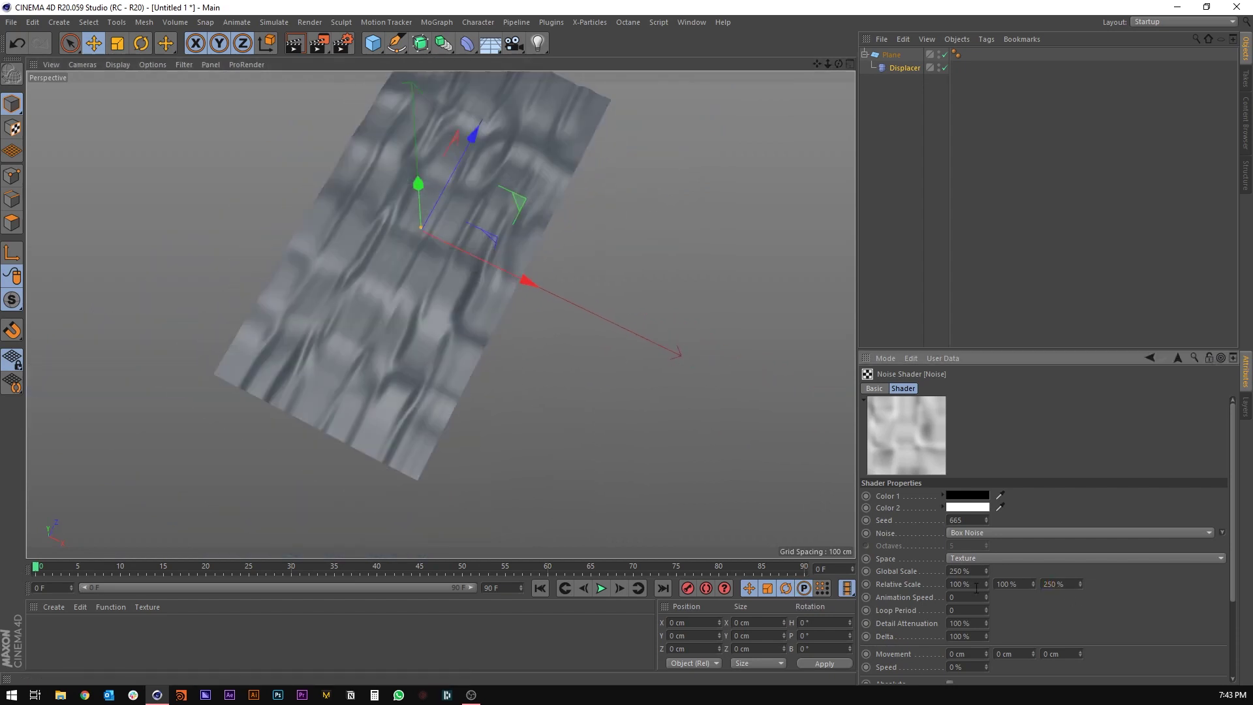
double_click(1054, 586)
text(20)
key(Return)
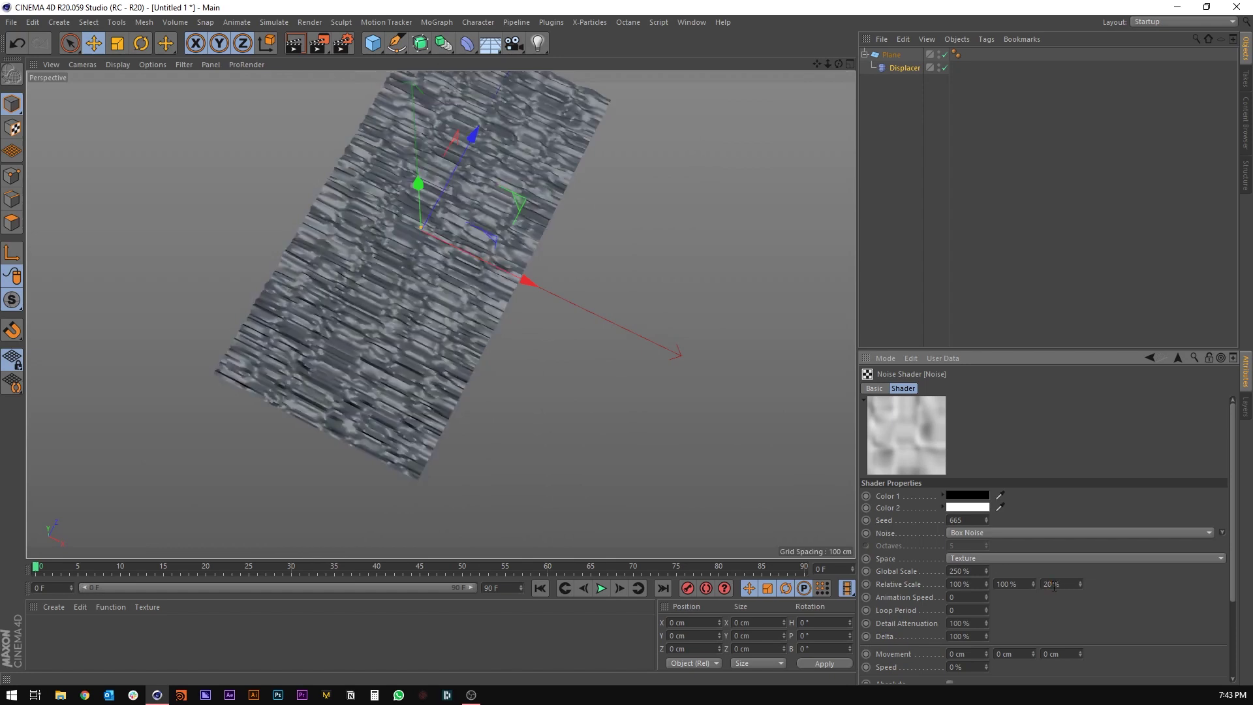
double_click(1054, 586)
text(200)
key(Return)
double_click(959, 584)
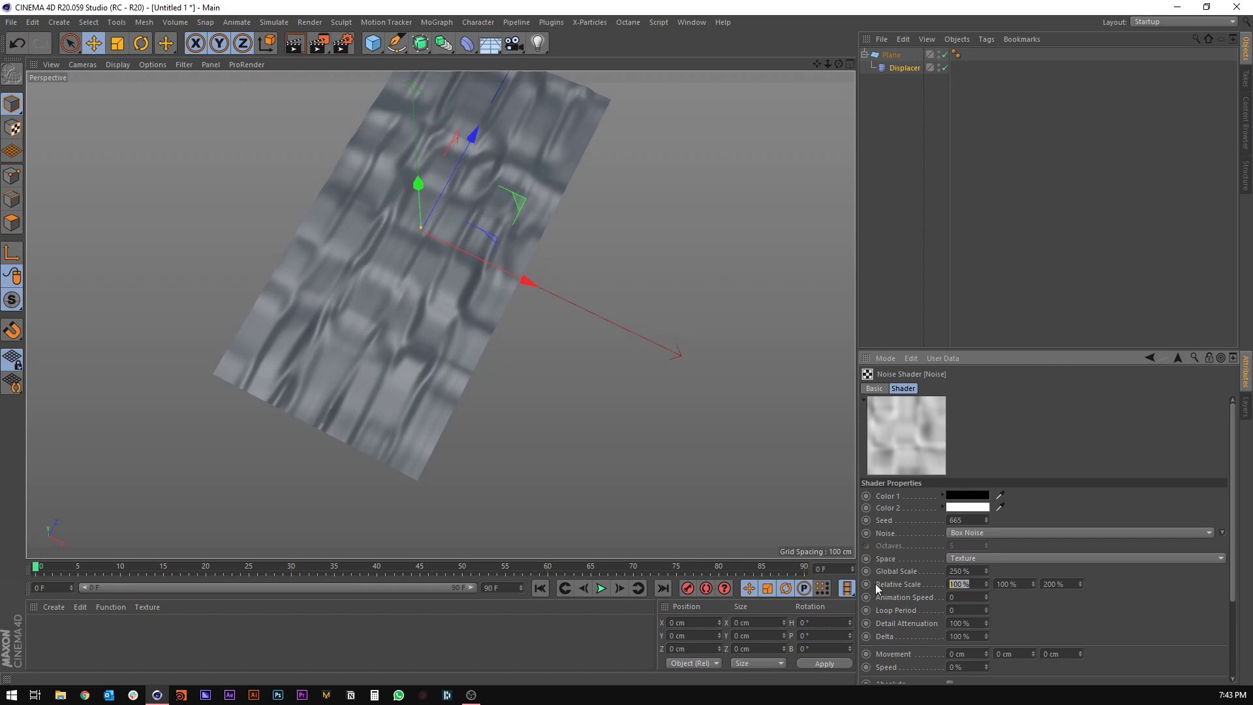
text(75)
key(Return)
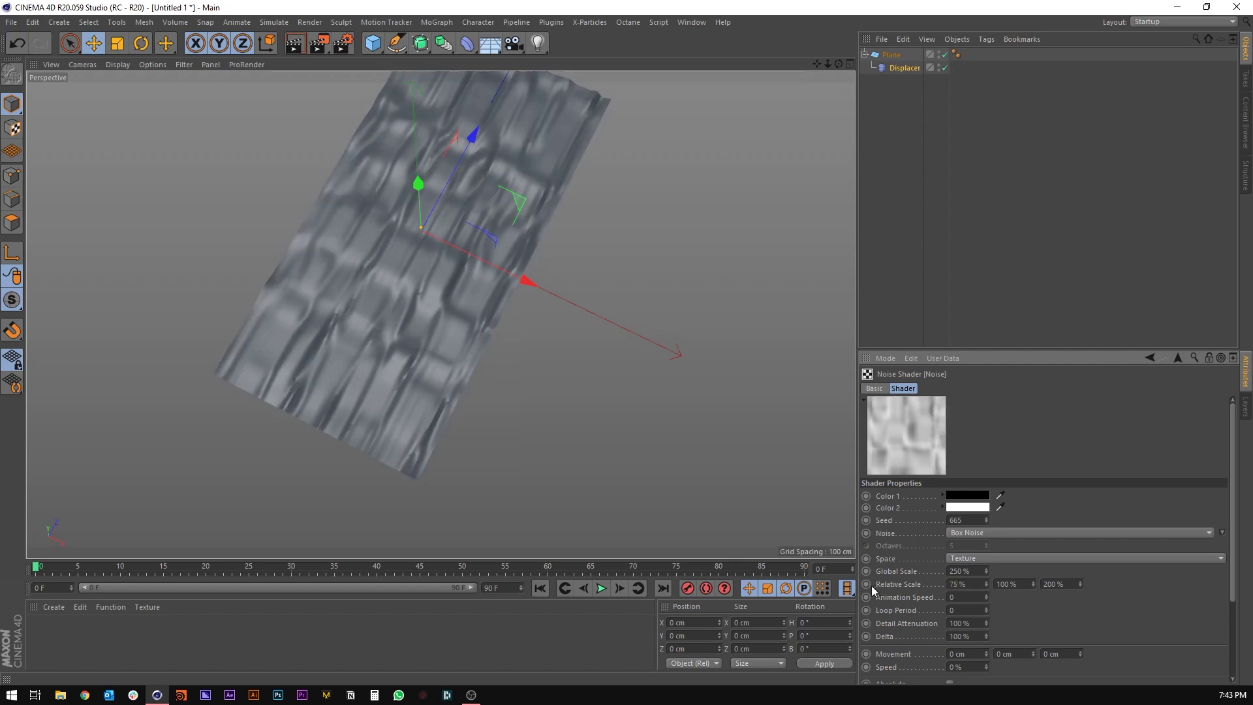
mouse_move(445, 326)
alt+mouse_down()
mouse_move(354, 240)
mouse_move(440, 243)
mouse_move(417, 315)
mouse_move(433, 347)
alt+mouse_up()
scroll(359, 305, up, 8)
Switch off the Angle Limit on the plane's Phong tag.
alt+drag(406, 275, 411, 334)
click(956, 55)
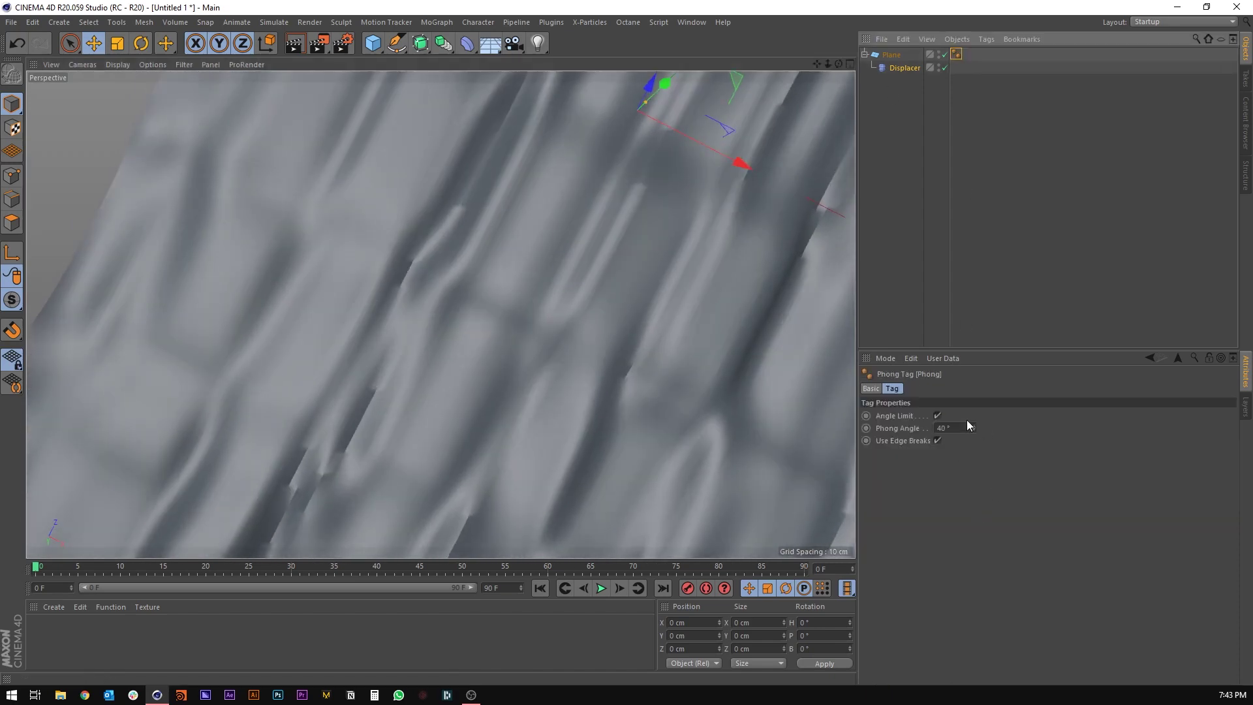
click(937, 415)
scroll(383, 323, down, 10)
mouse_move(384, 322)
alt+mouse_down()
mouse_move(413, 355)
mouse_move(424, 436)
mouse_move(428, 346)
mouse_move(453, 337)
mouse_move(386, 346)
mouse_move(418, 364)
mouse_move(693, 212)
alt+mouse_up()
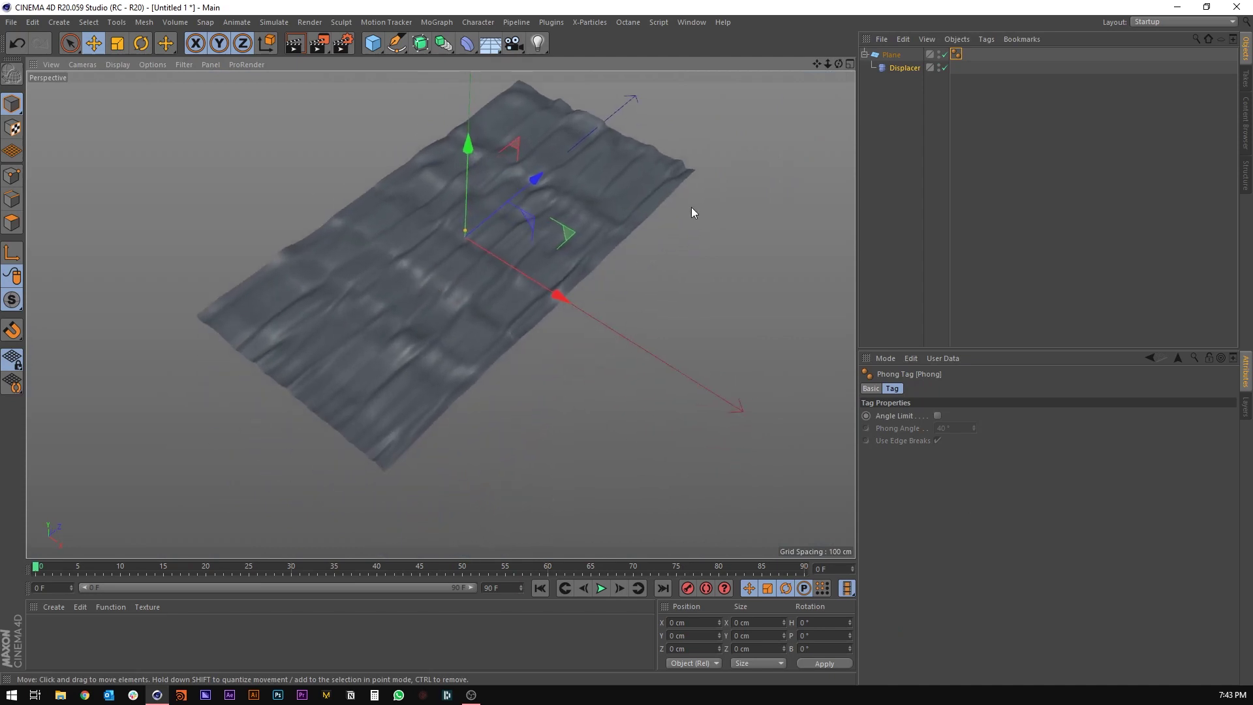
Select the Displacer and bring up its Shading settings.
click(891, 54)
click(899, 68)
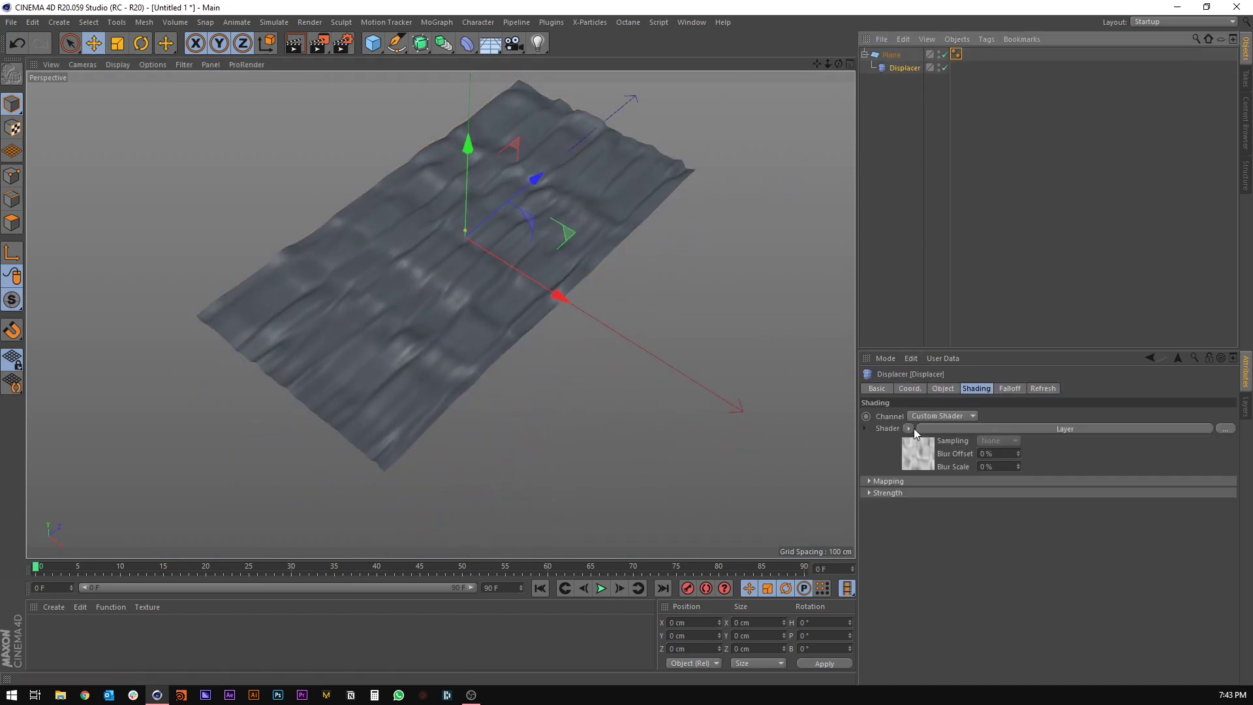
click(920, 421)
Give the Box Noise Animation Speed 2, Z movement 1 cm and 2 % speed.
click(911, 526)
scroll(917, 541, down, 3)
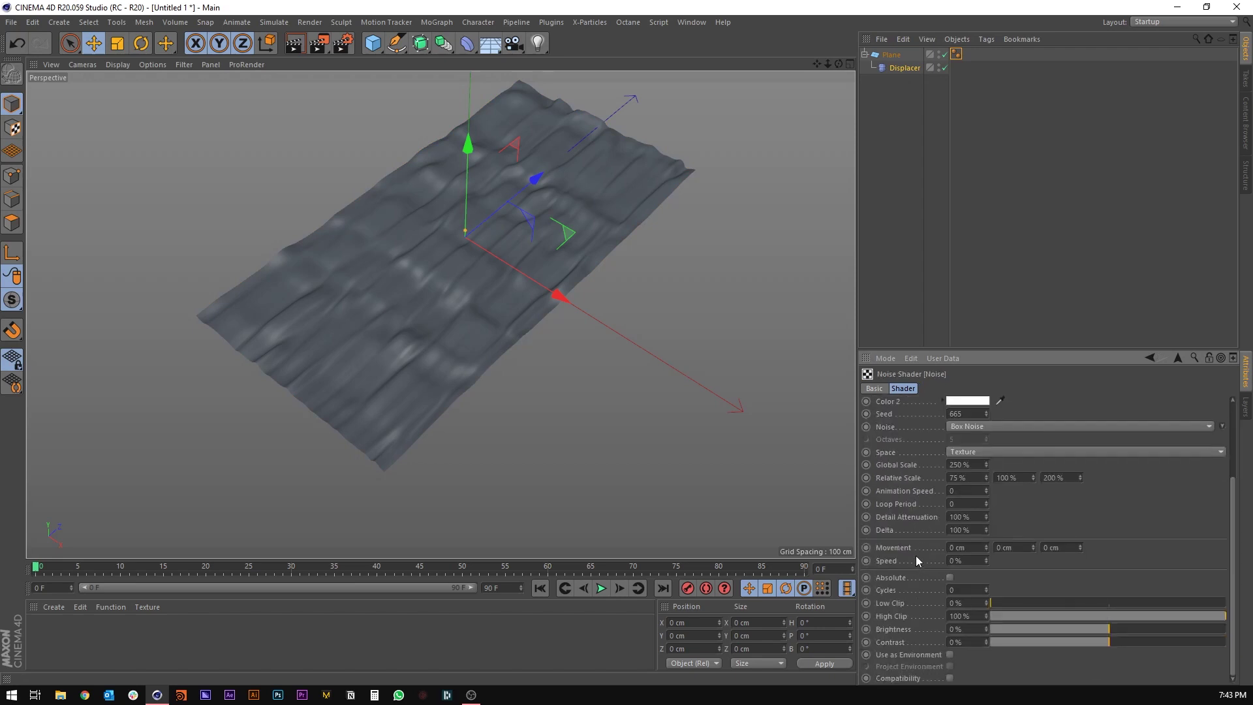
double_click(952, 491)
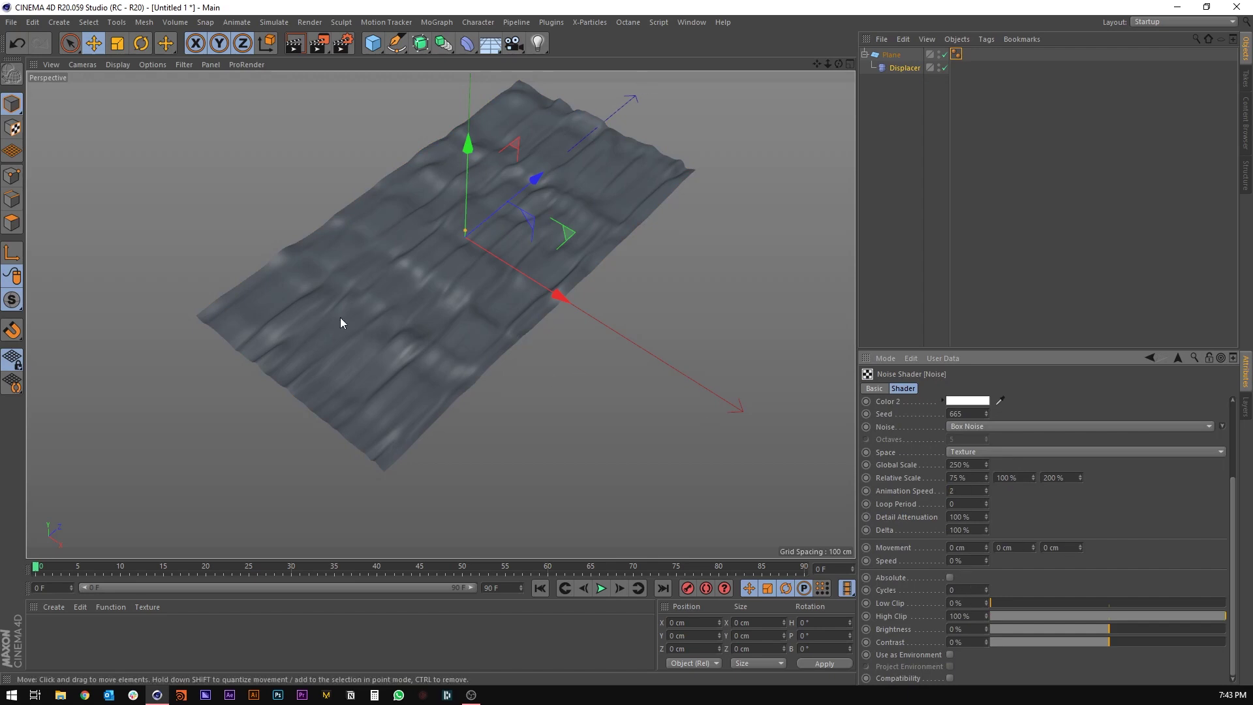
double_click(1051, 547)
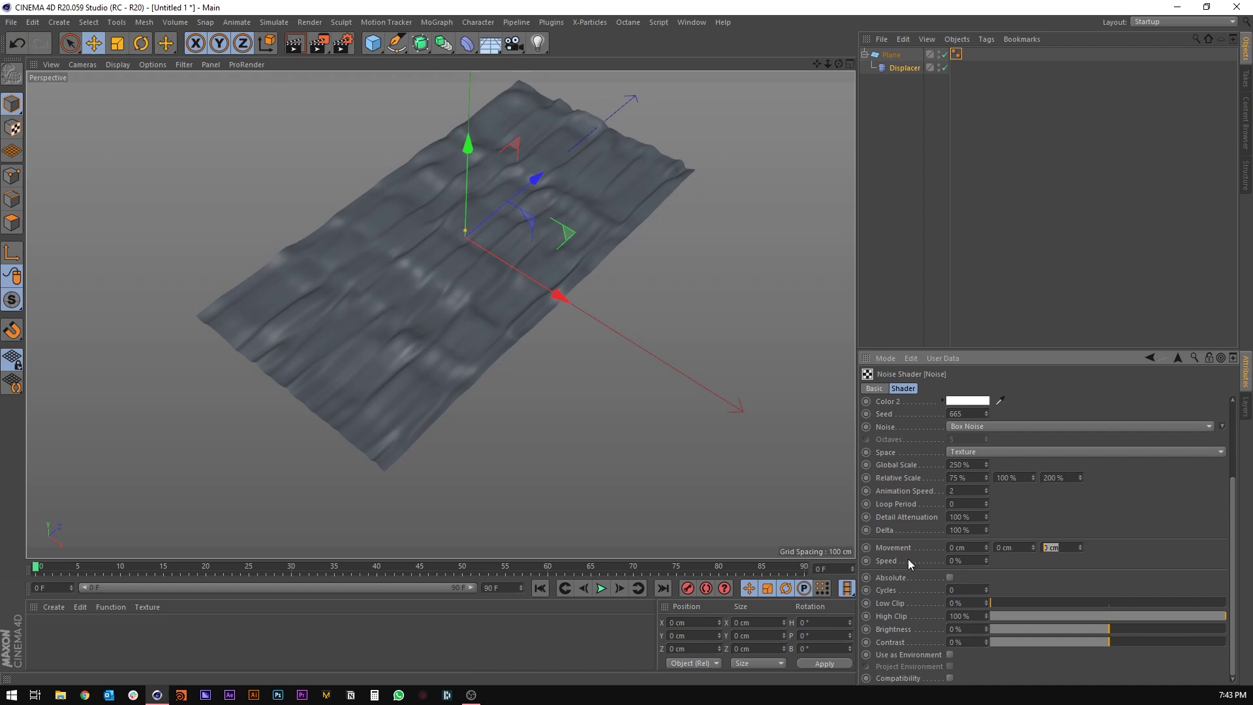
text(1)
key(Tab)
text(2)
key(Return)
Preview the animation, raise the noise speed to 3 %, and rewind to frame 0.
click(607, 588)
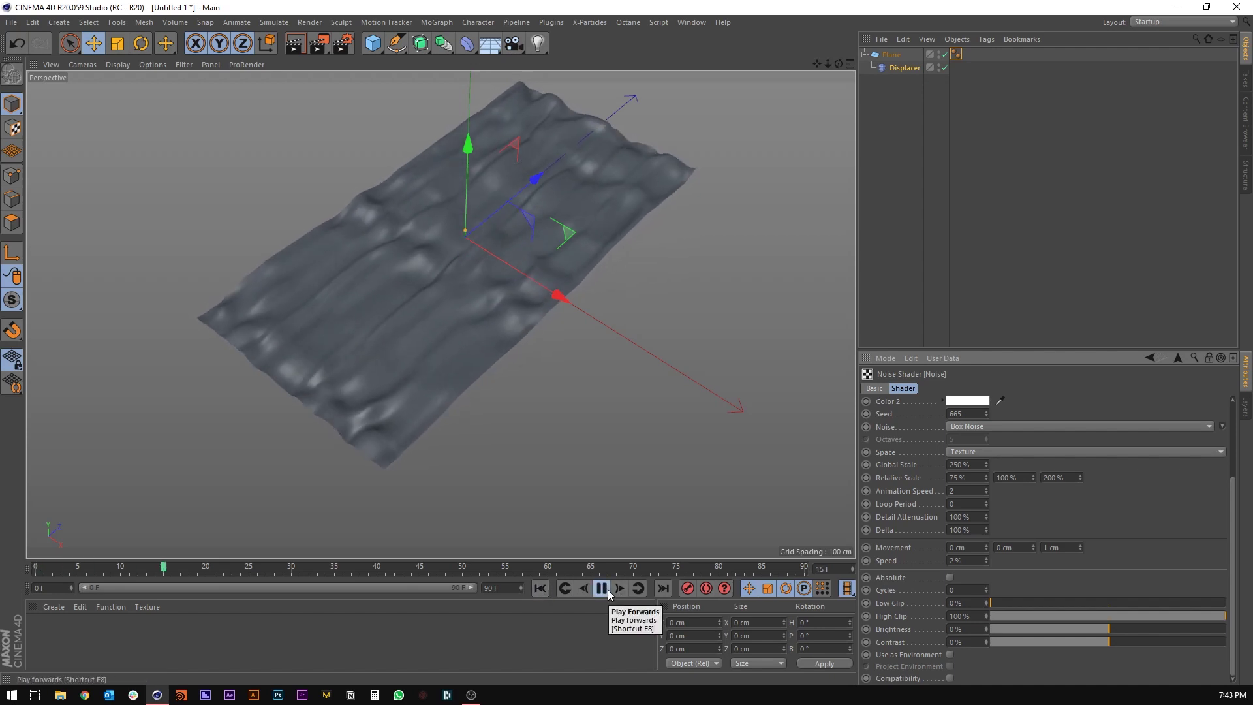
drag(975, 561, 934, 565)
text(3)
key(Return)
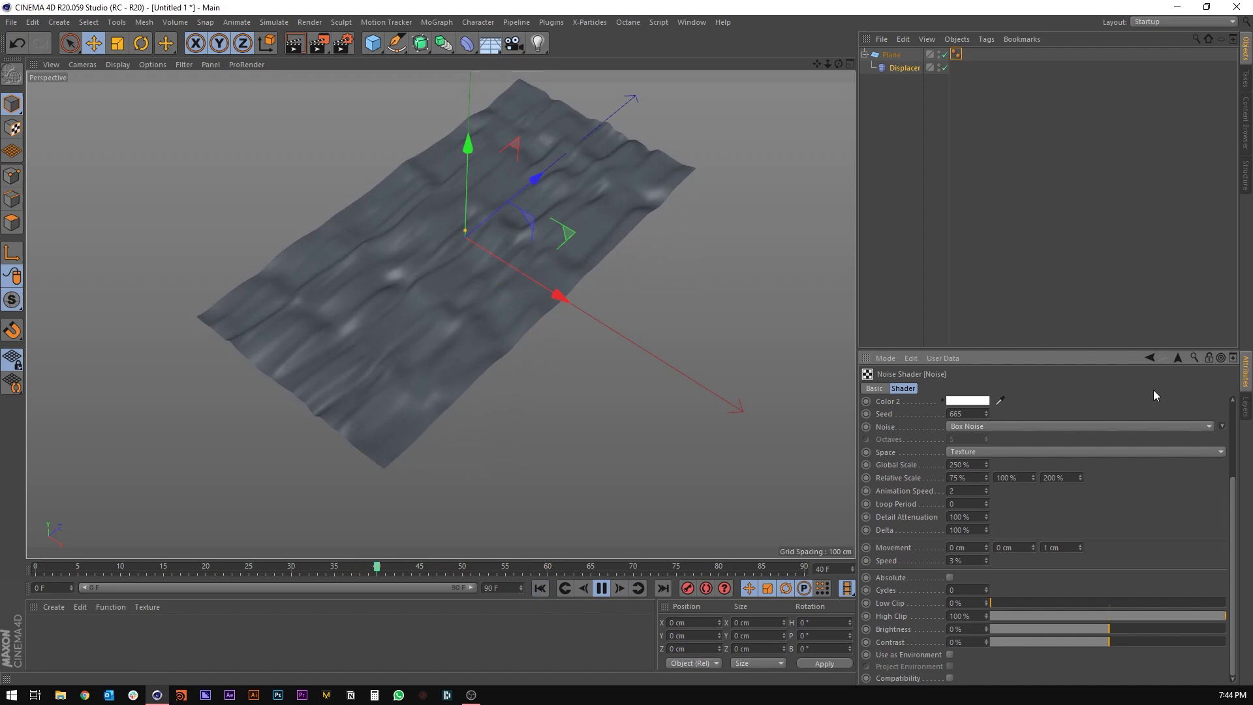
click(1177, 359)
click(601, 589)
click(542, 590)
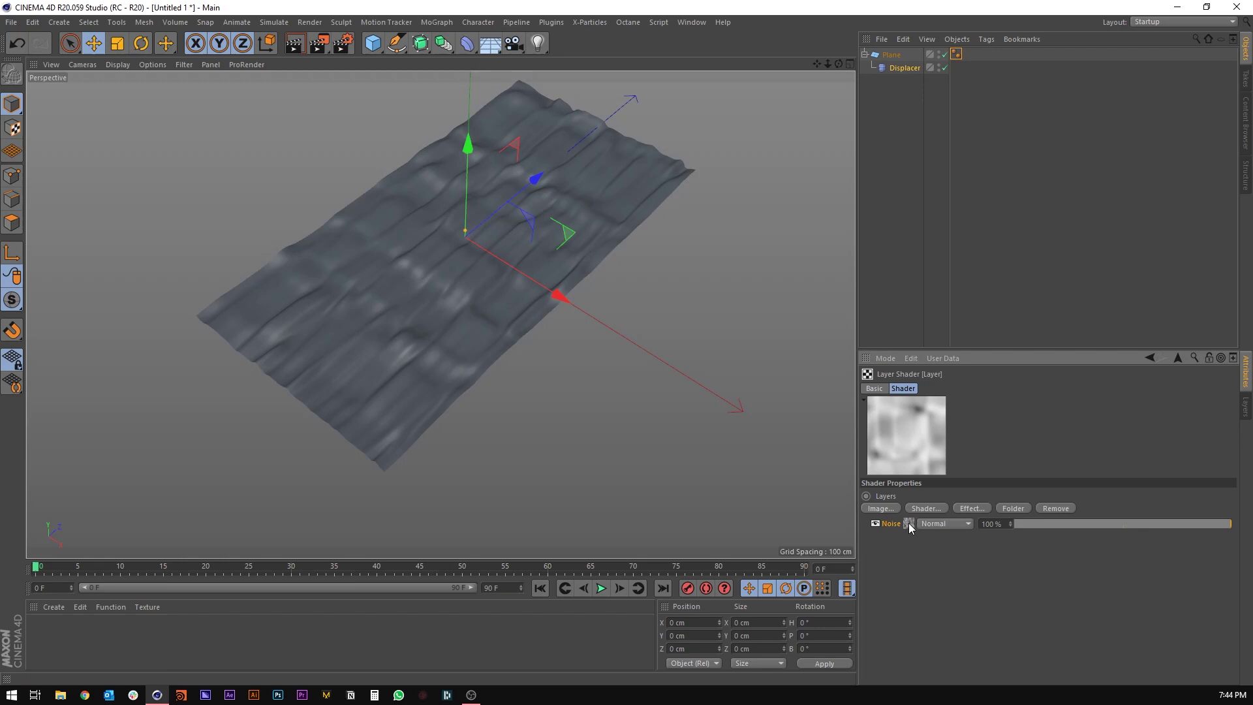
Duplicate the Noise layer, rename it 'Small Noise', and make it Blistered Turbulence.
ctrl+drag(908, 524, 904, 526)
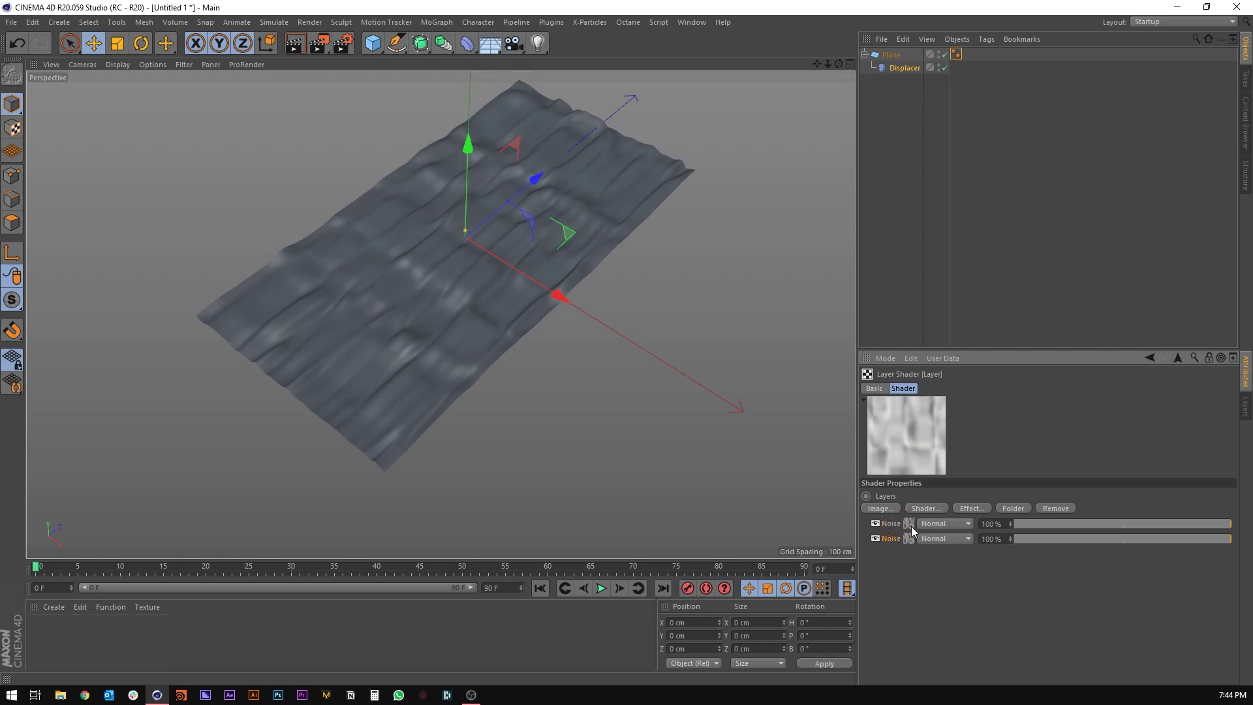
double_click(892, 525)
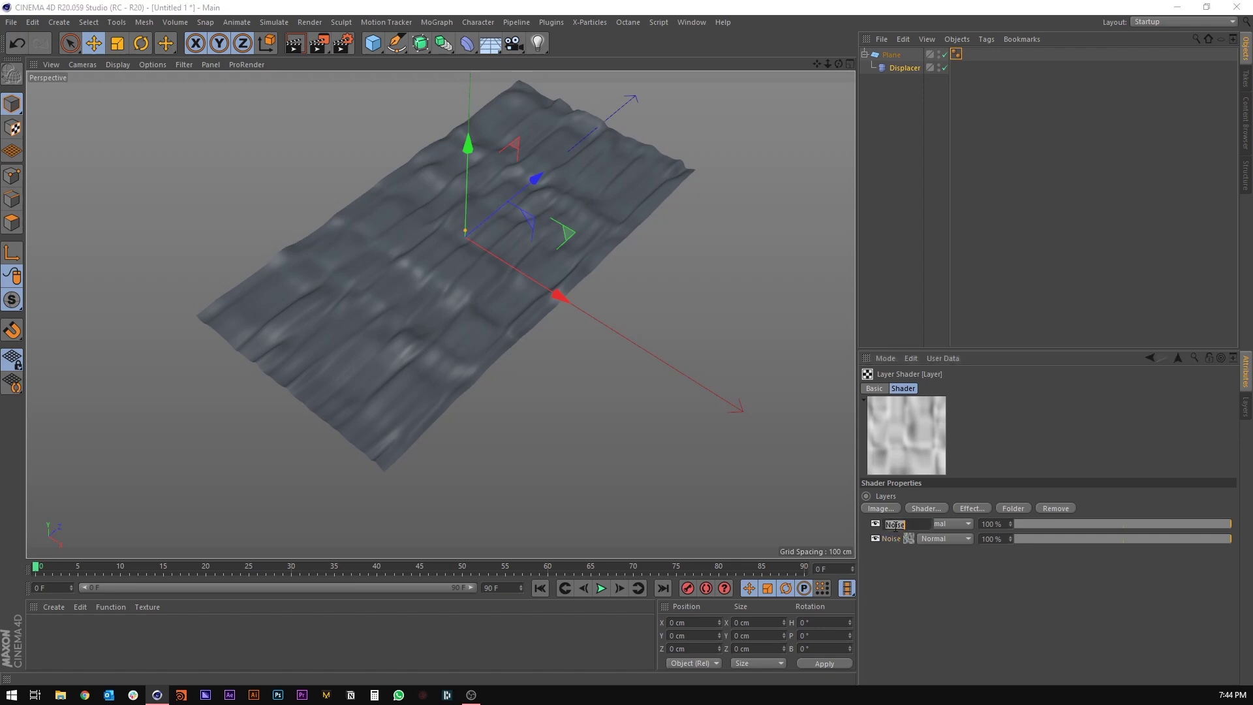
text(Small Noise)
key(Return)
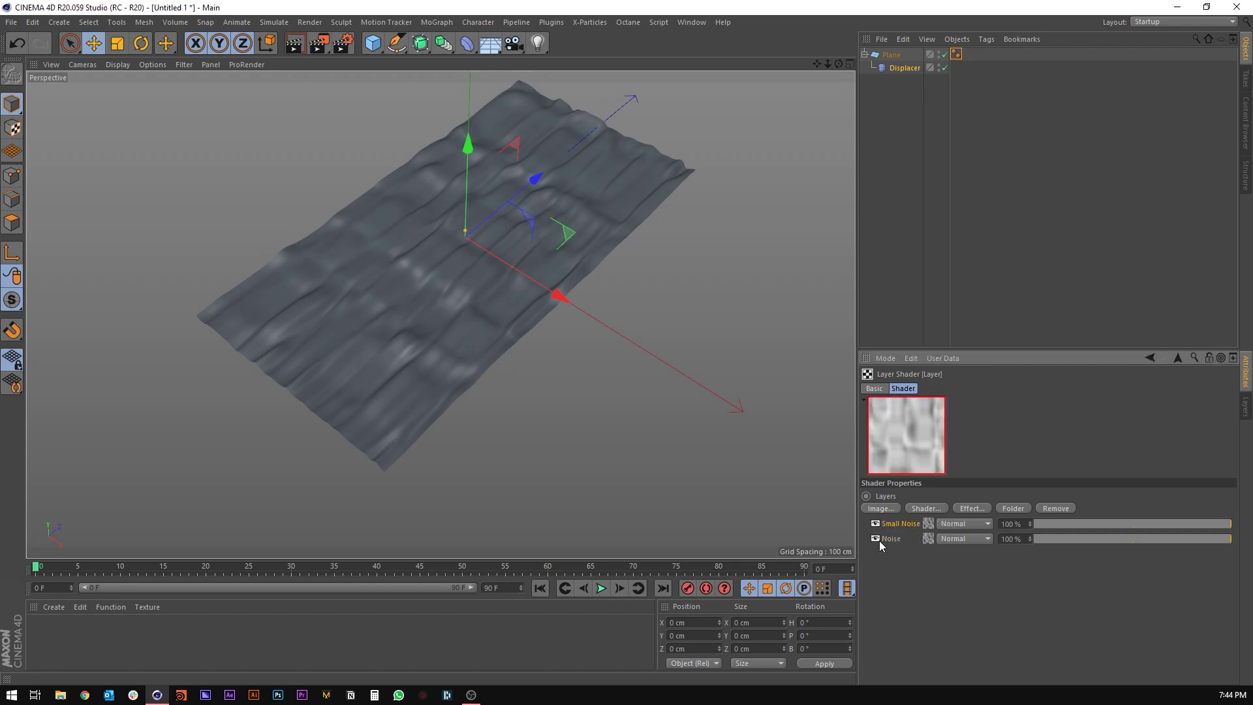
click(928, 527)
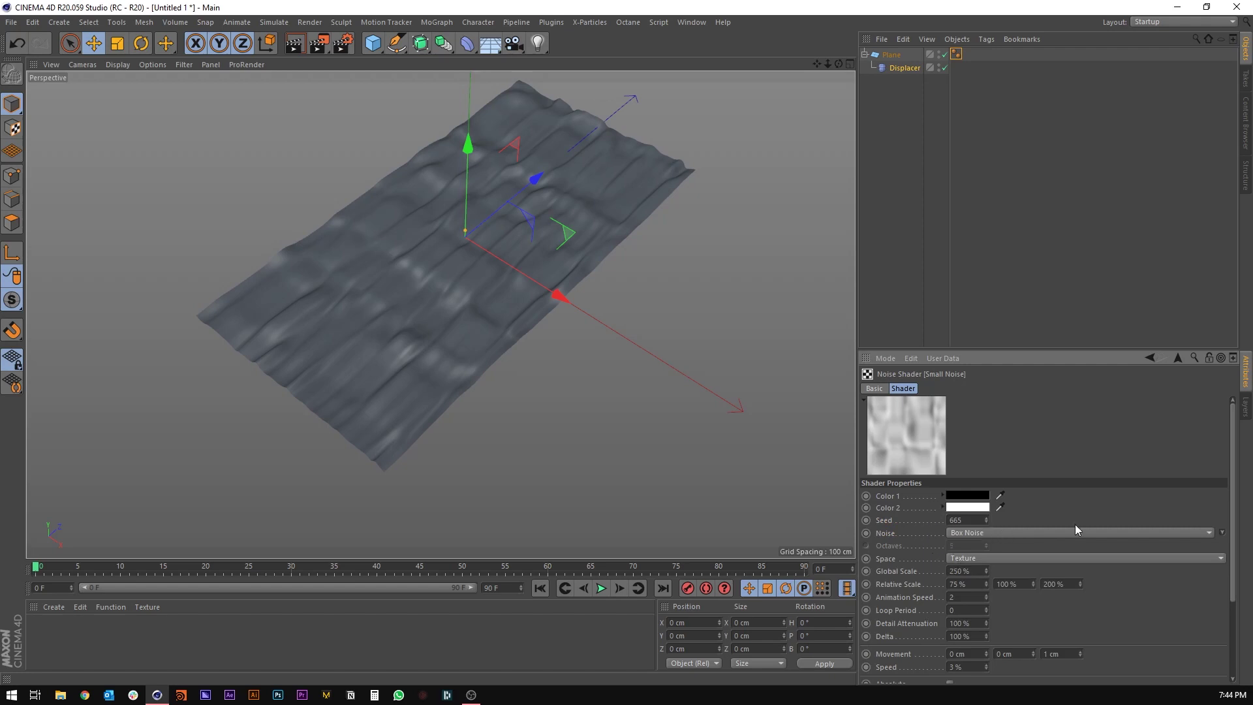
click(1203, 530)
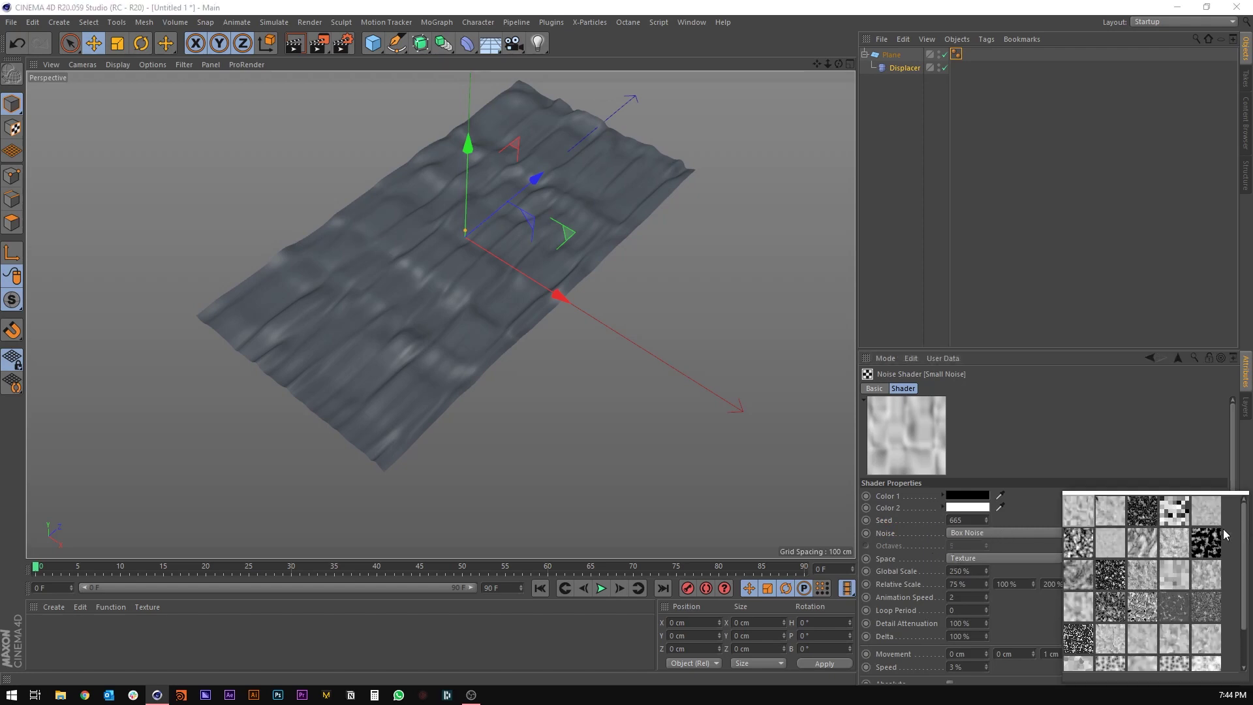
click(1113, 517)
Set Small Noise to 100 % relative scale and 350 % global scale, checking frame 16.
alt+drag(594, 366, 518, 388)
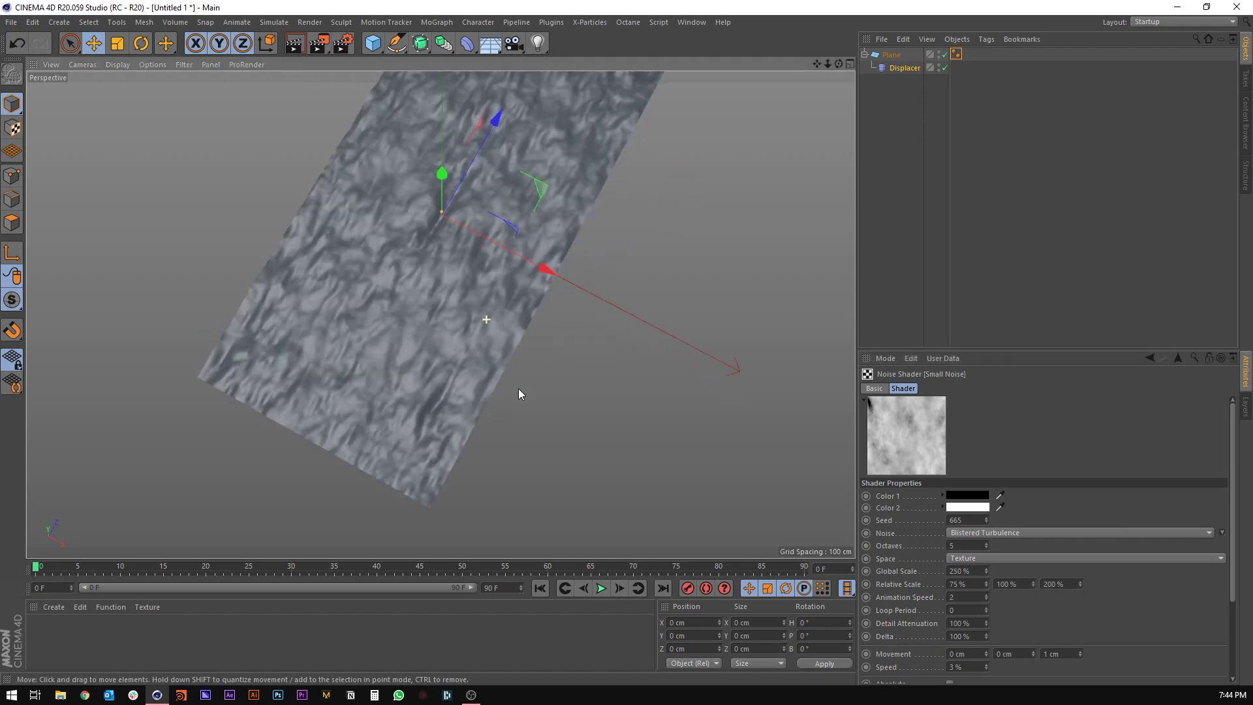
click(1048, 584)
text(100)
key(Return)
drag(969, 585, 871, 592)
text(100)
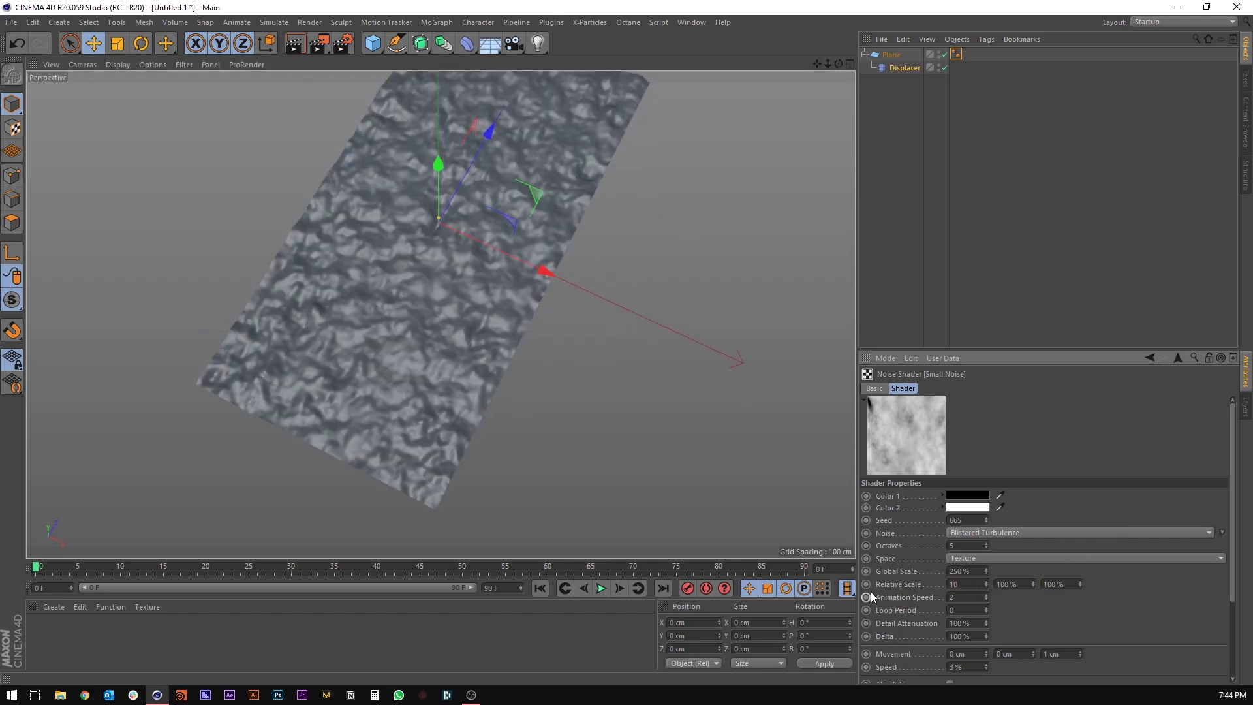
key(Return)
click(977, 572)
text(350)
key(Return)
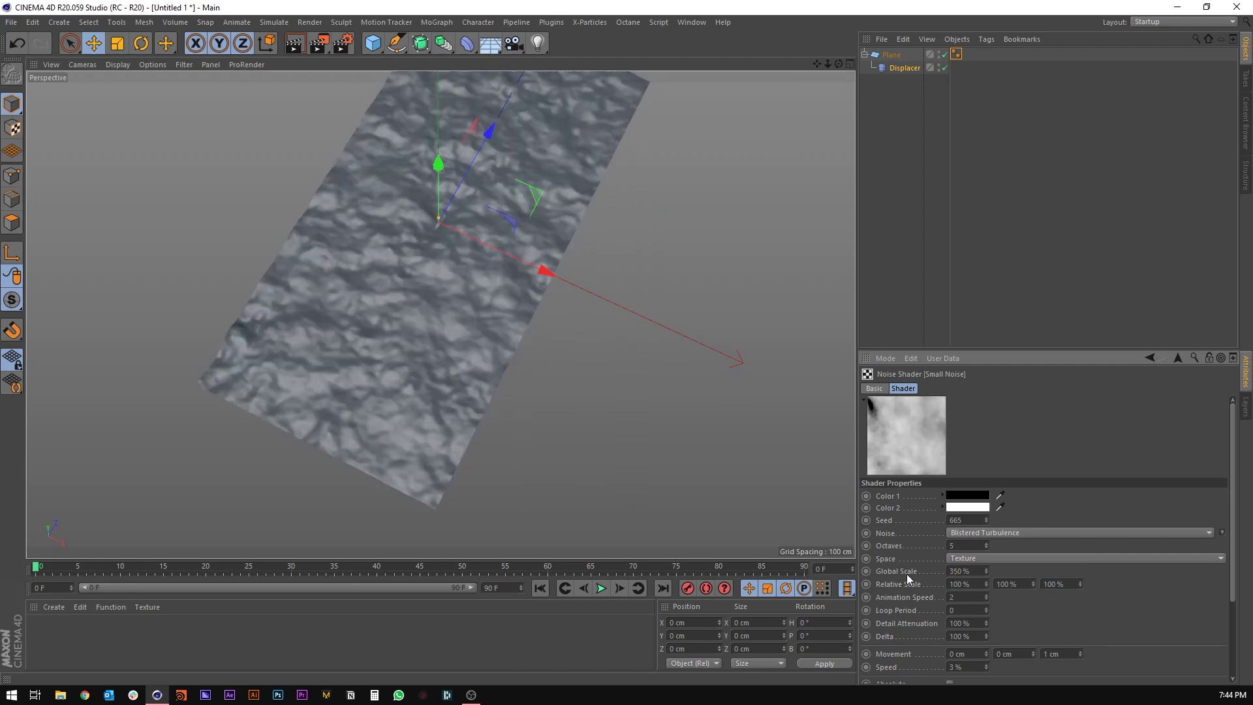
alt+drag(496, 274, 478, 246)
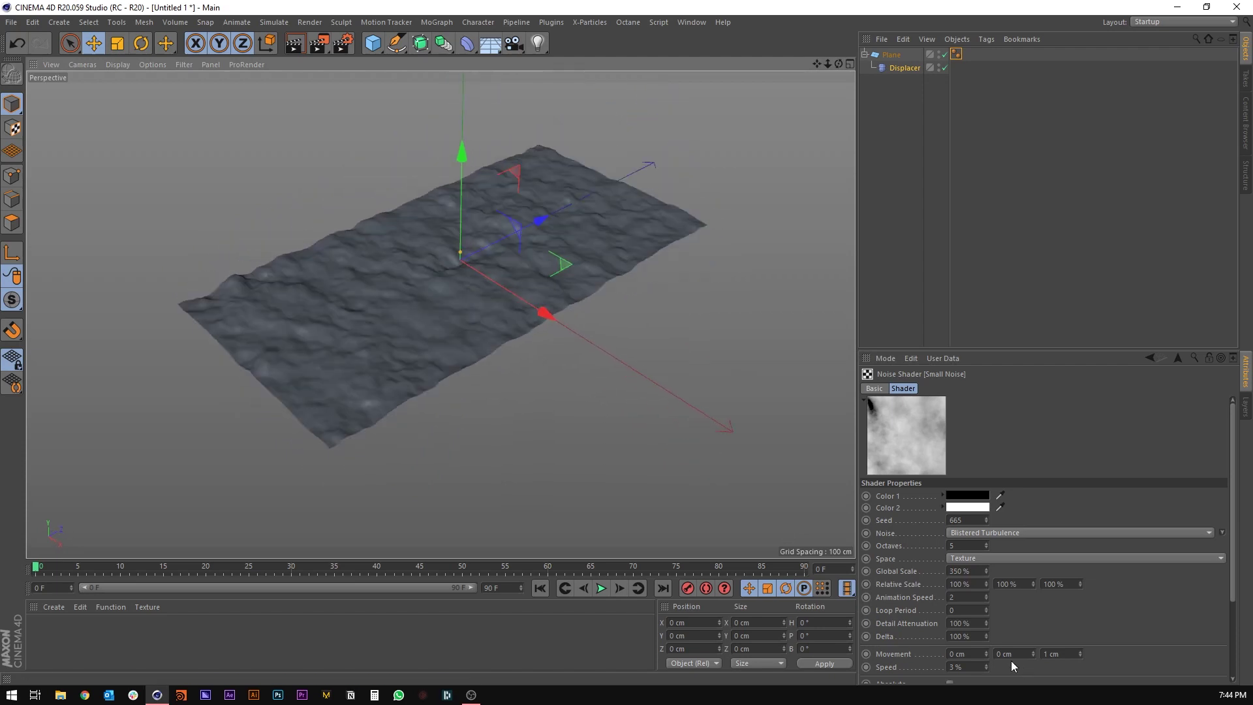
drag(39, 569, 172, 570)
click(1181, 358)
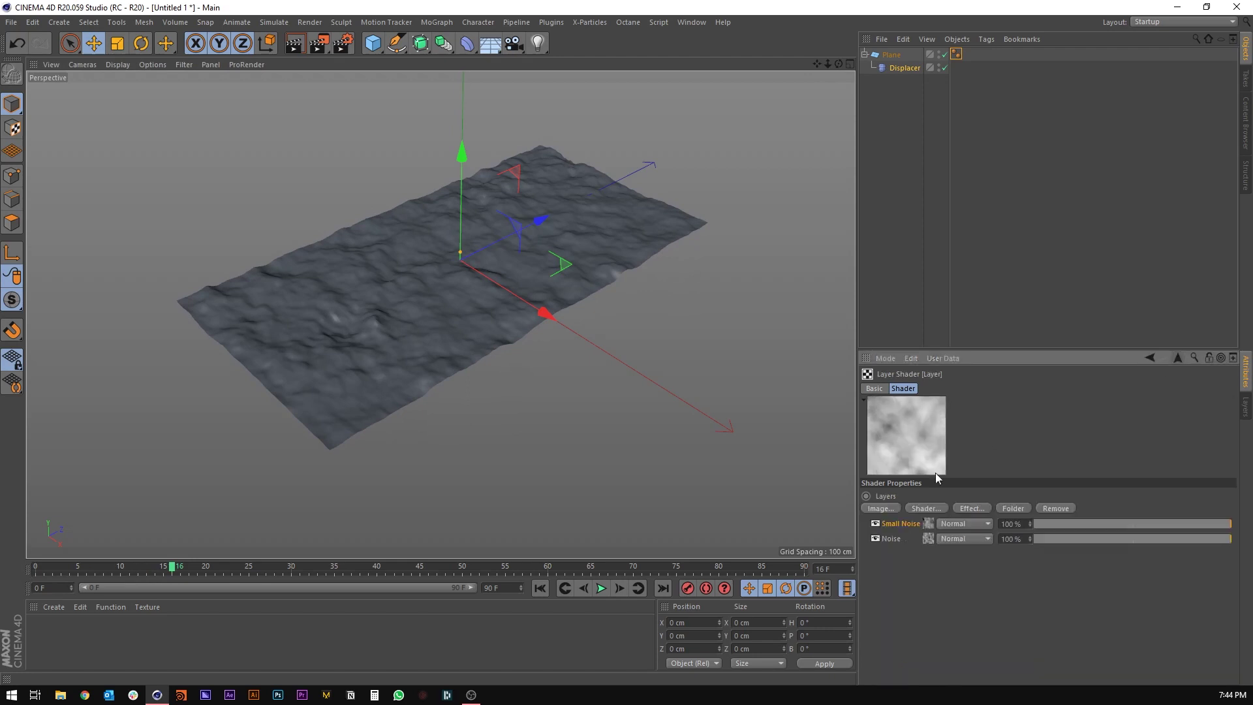
Blend Small Noise in Overlay mode and drop the Noise layer opacity to 76 %.
click(950, 524)
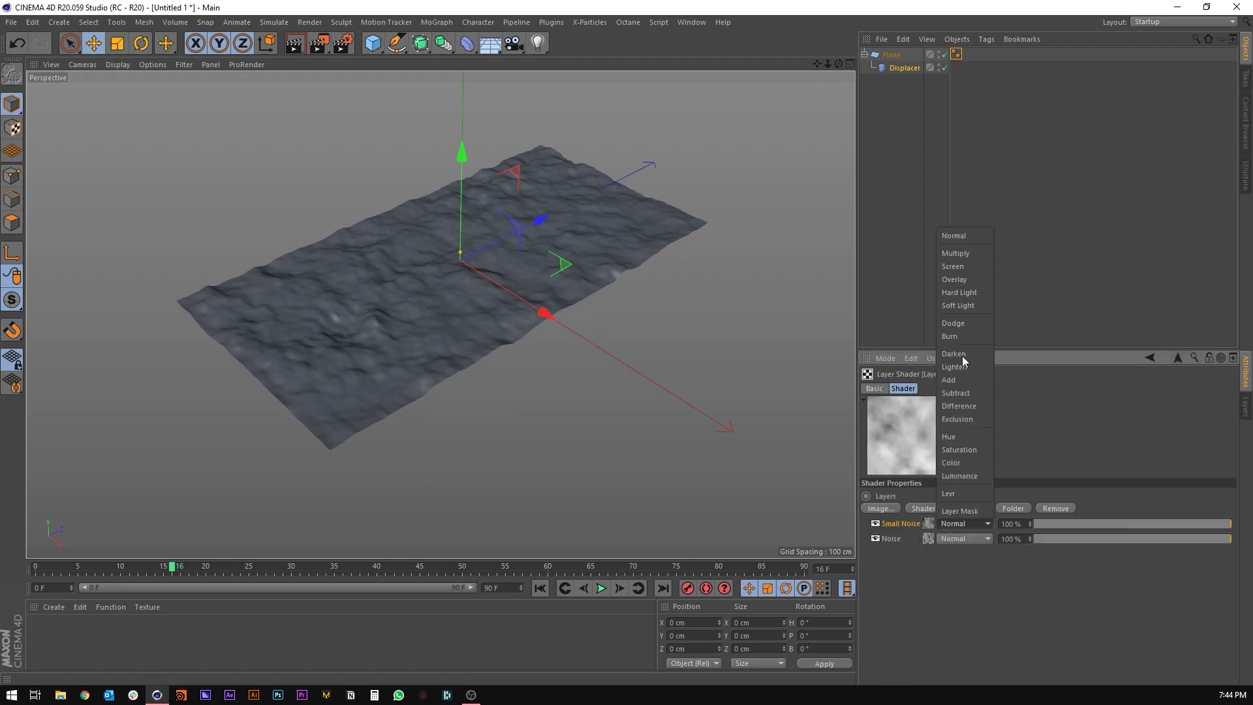
click(954, 279)
alt+drag(463, 316, 518, 333)
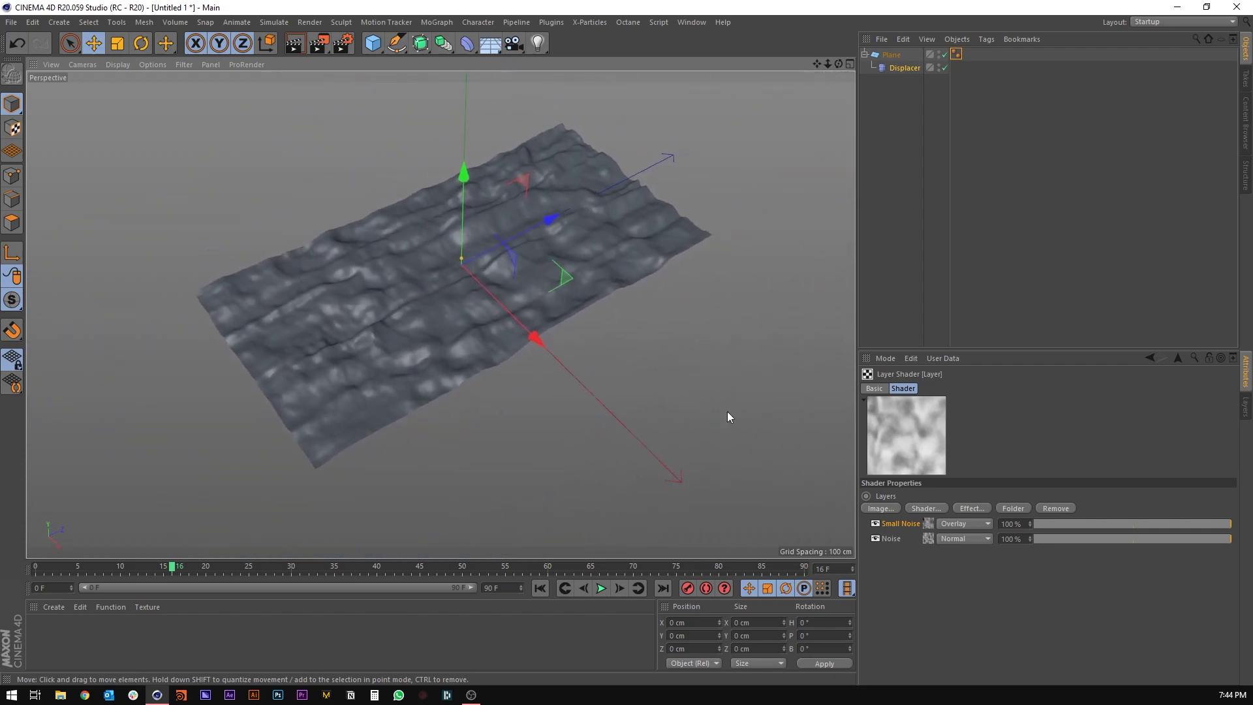
click(1216, 523)
drag(1217, 523, 1185, 540)
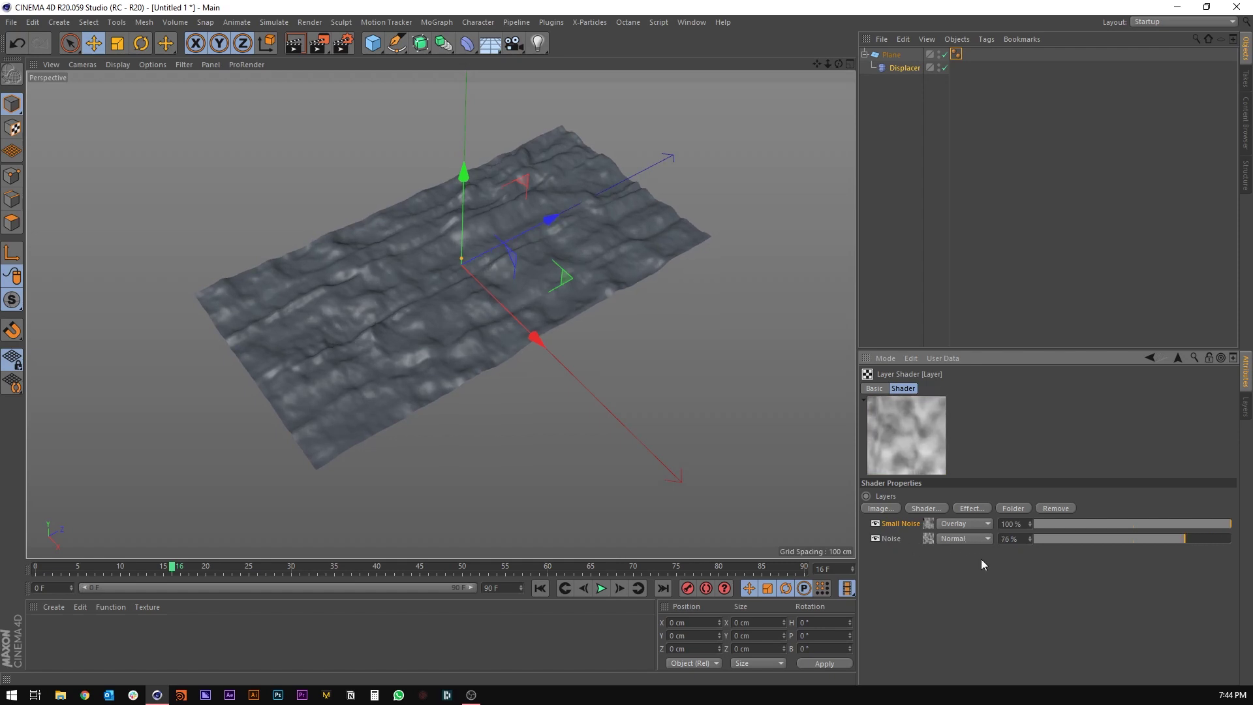
alt+drag(475, 320, 385, 194)
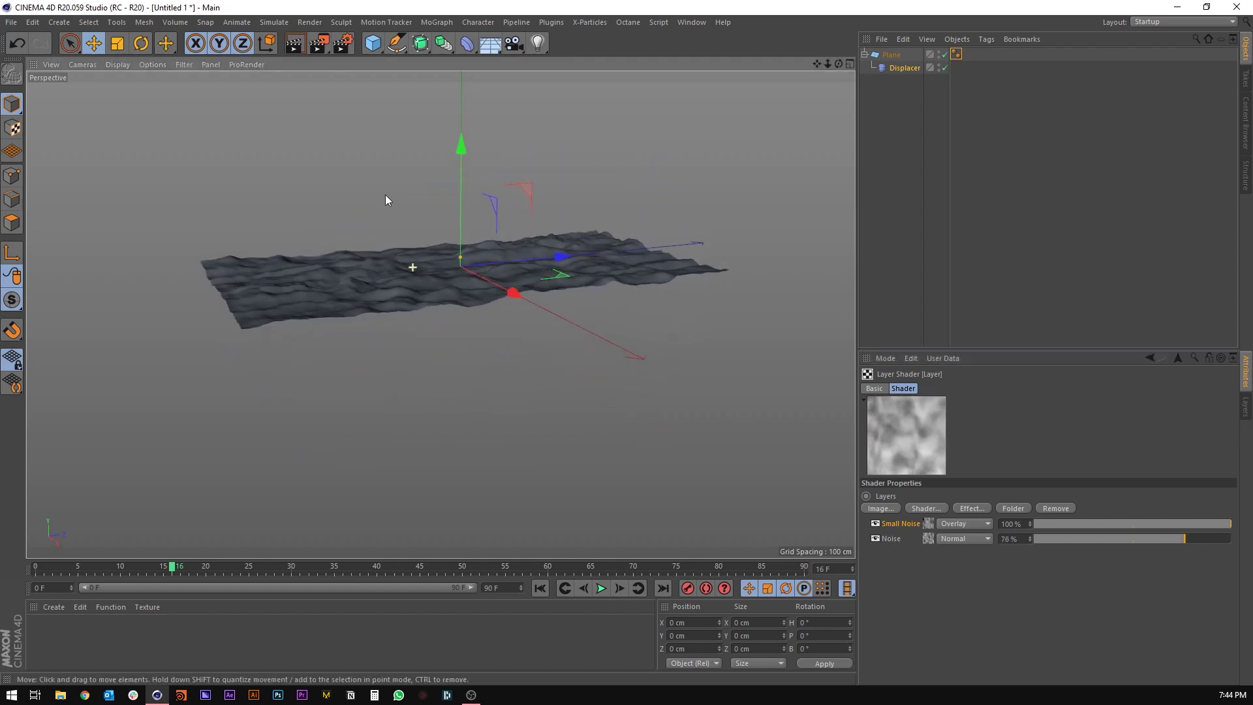
Set the Displacer height from 10 cm to 15 cm and play the animation.
click(900, 70)
click(943, 388)
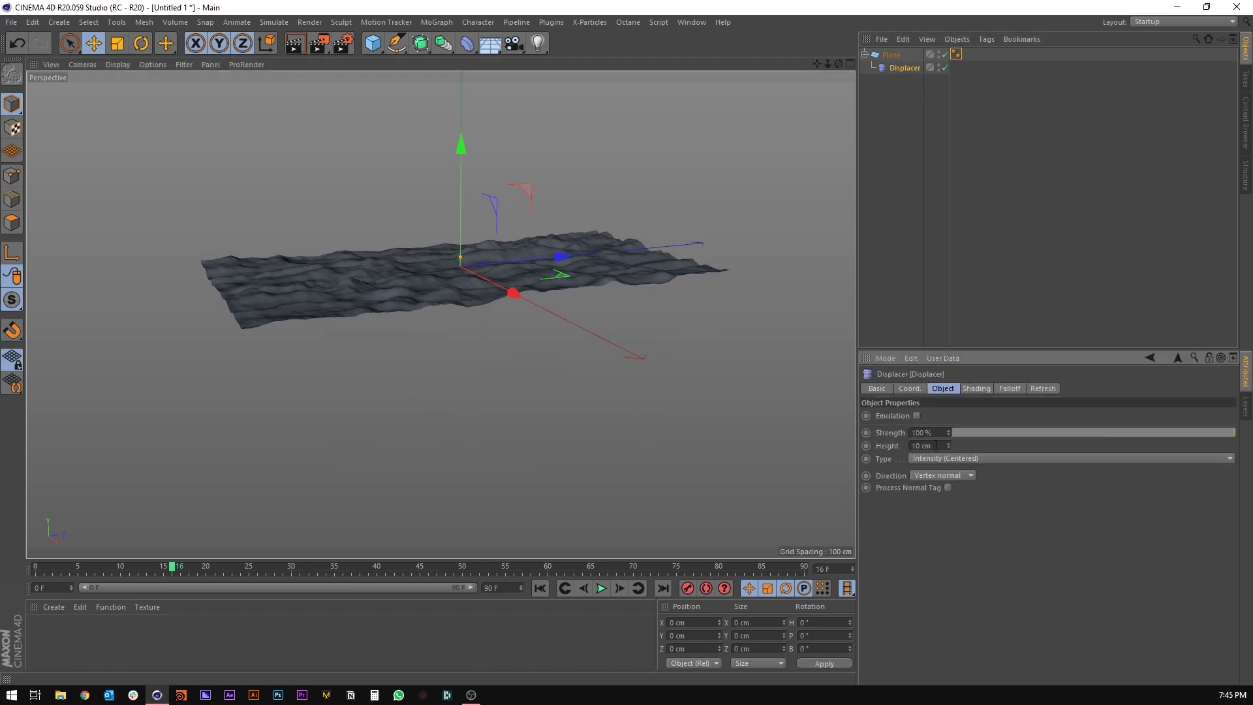
double_click(926, 446)
text(15)
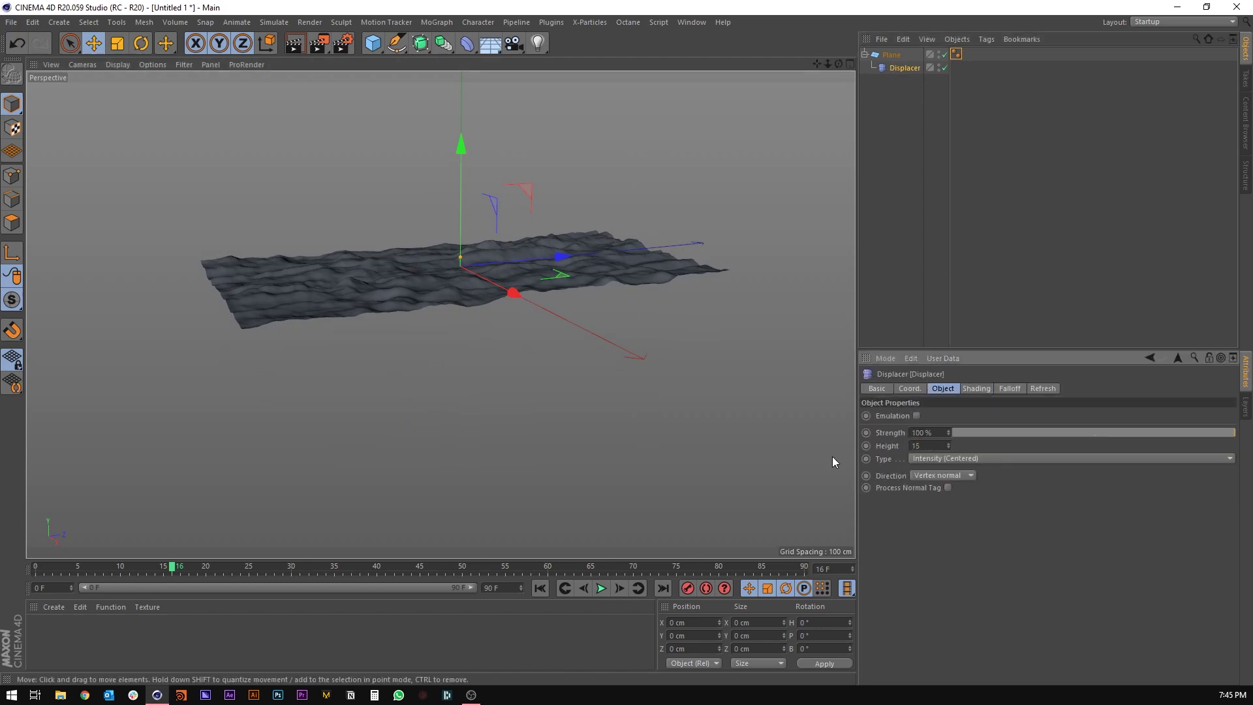
key(Return)
alt+drag(491, 252, 516, 365)
click(596, 589)
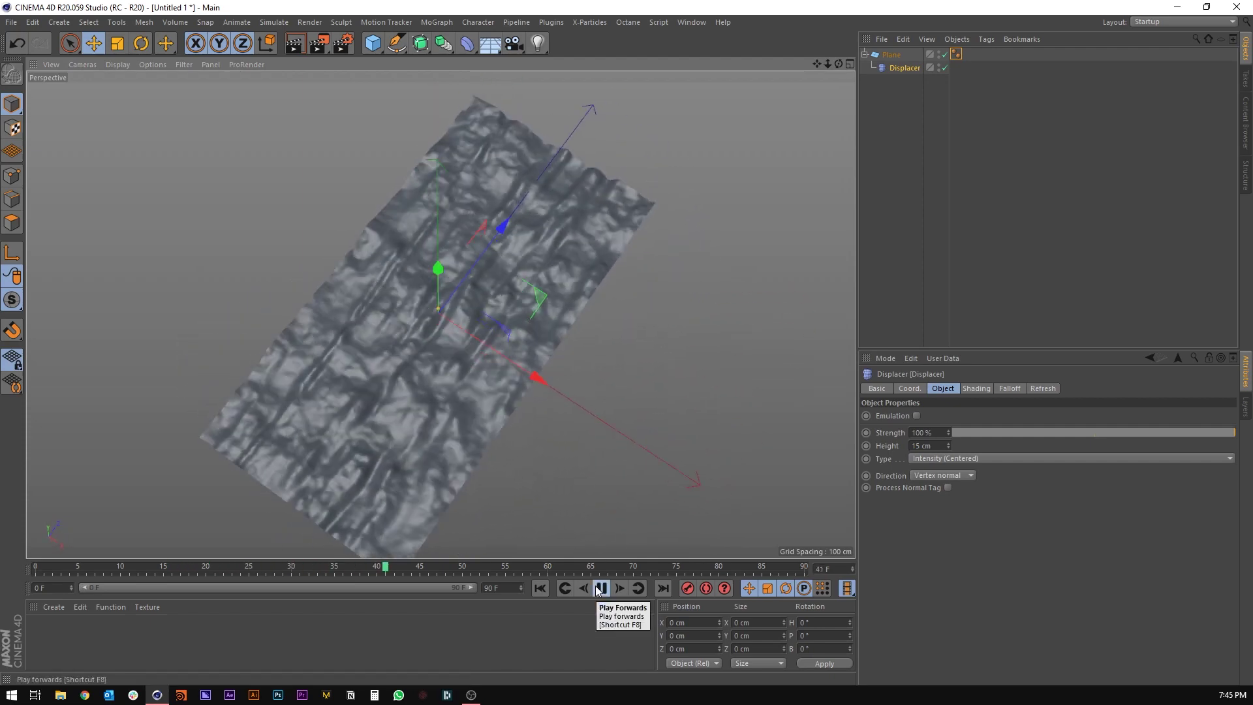
Stop playback and set the base Box Noise relative scale to 100 %.
click(600, 588)
click(977, 389)
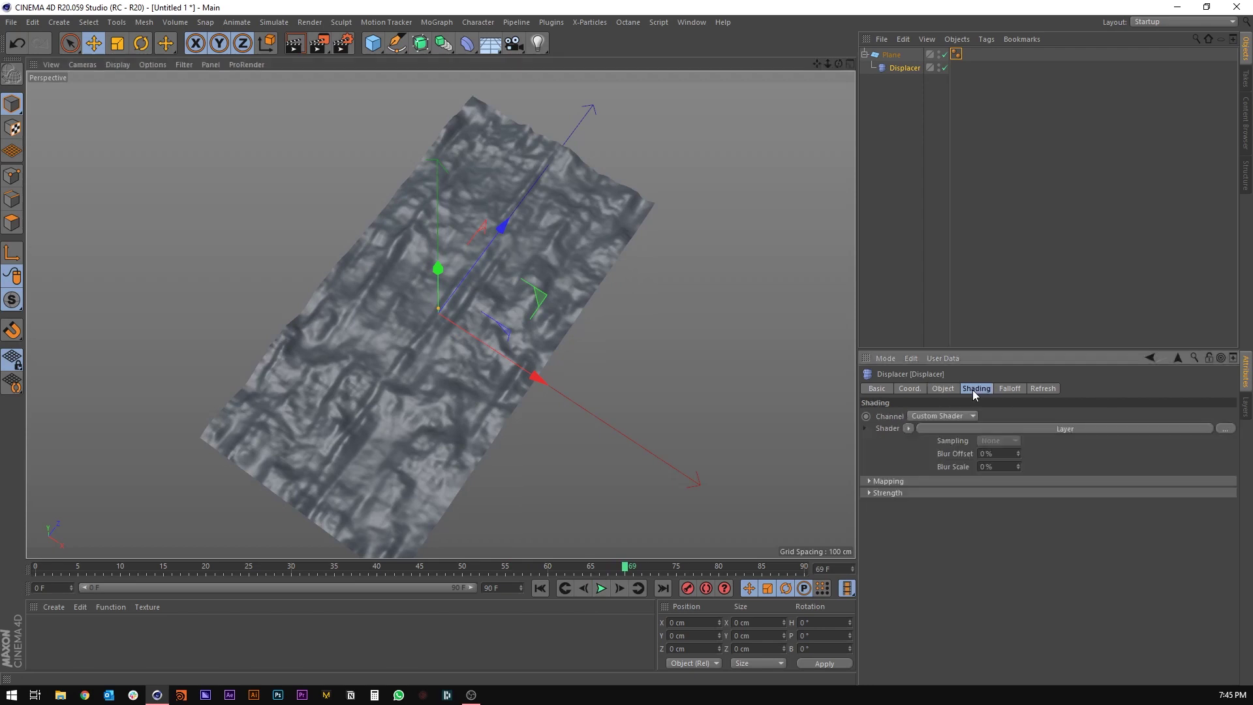
click(914, 460)
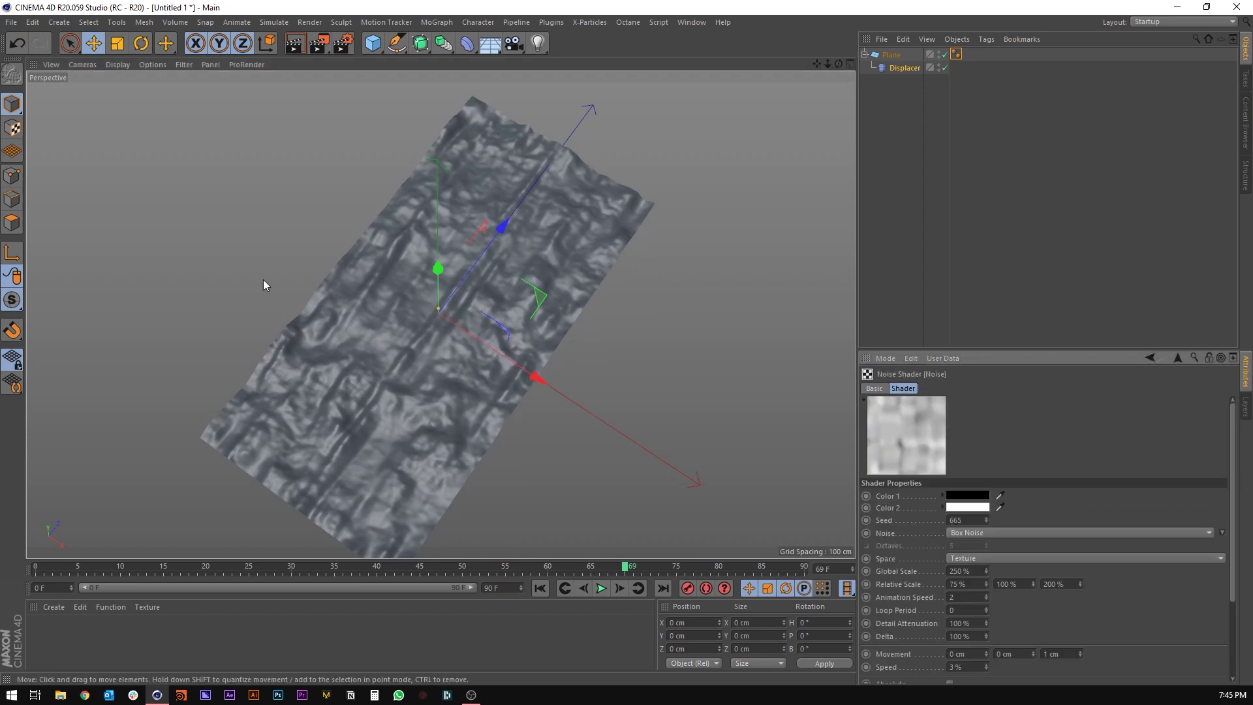
alt+drag(445, 381, 466, 273)
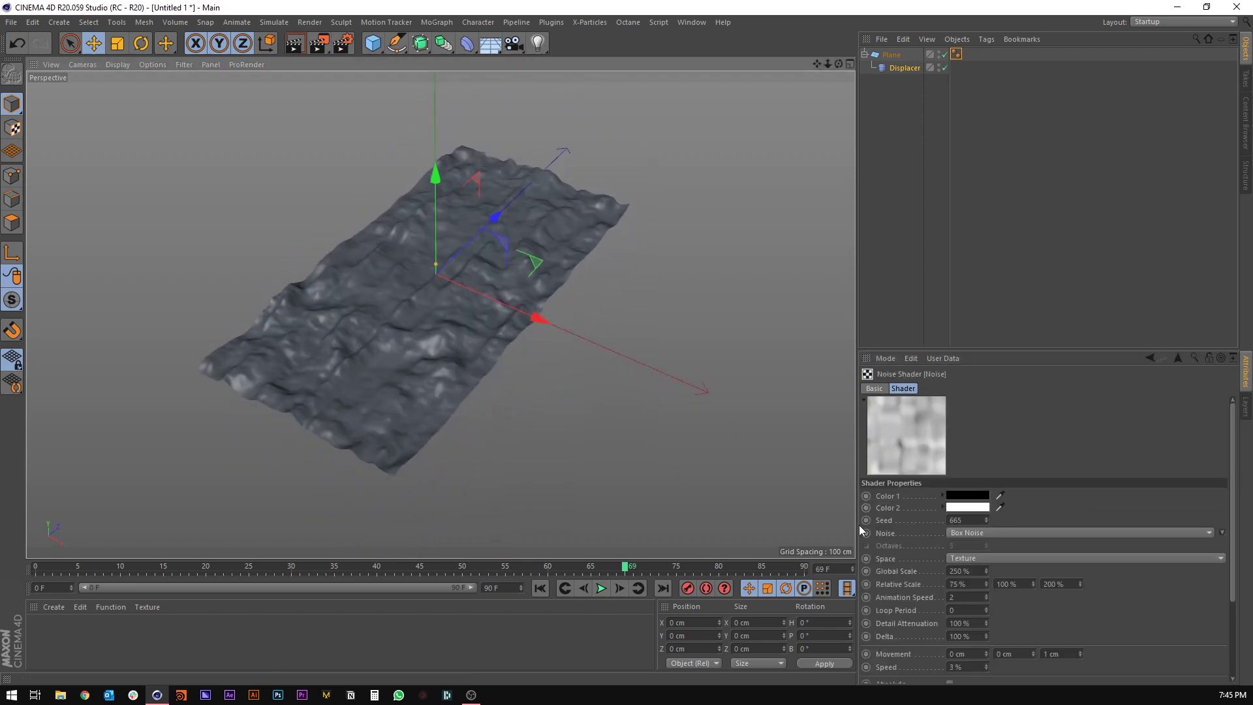
click(972, 584)
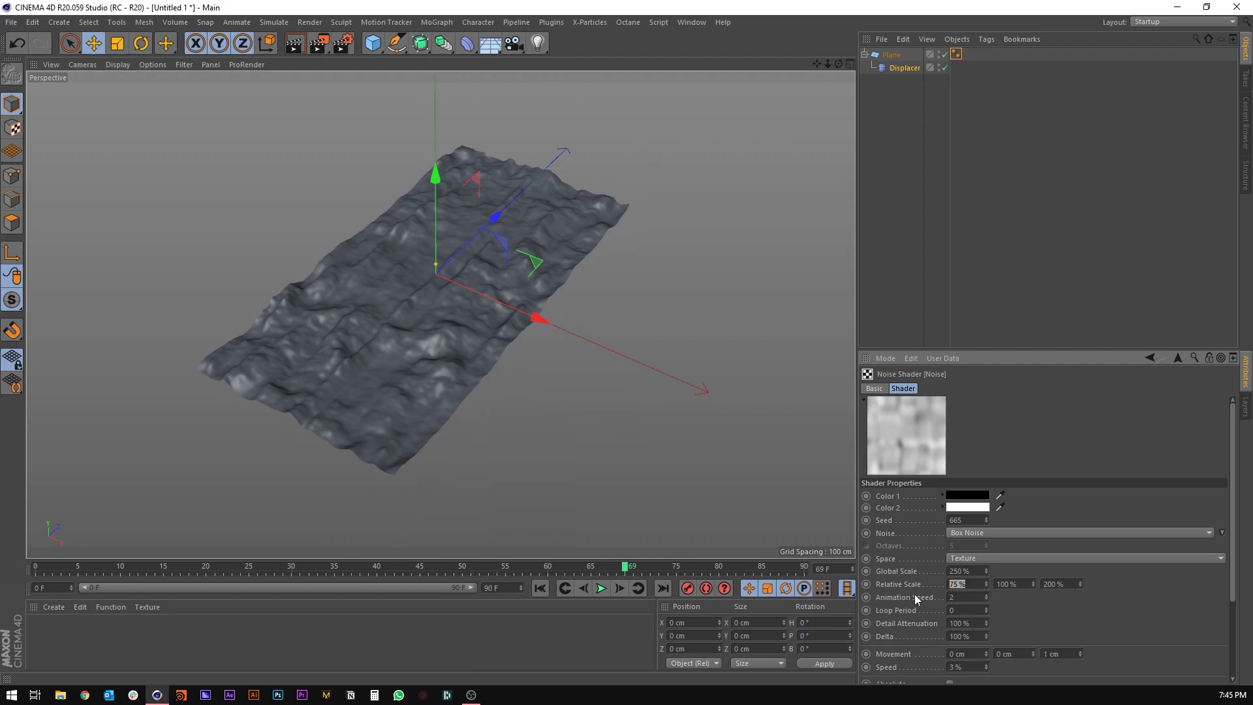
text(100)
key(Return)
Lower the base noise speed to 2 %, preview the animation, then select the Plane.
alt+drag(639, 291, 483, 392)
click(960, 668)
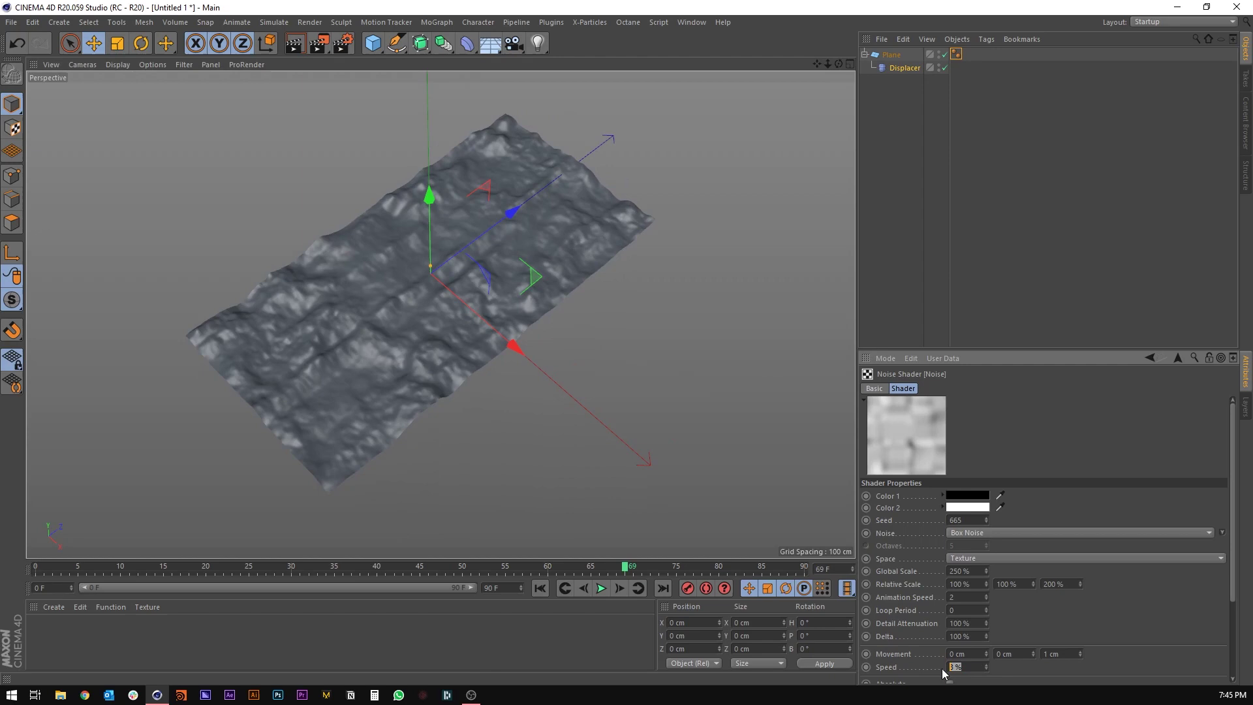
text(2)
key(Return)
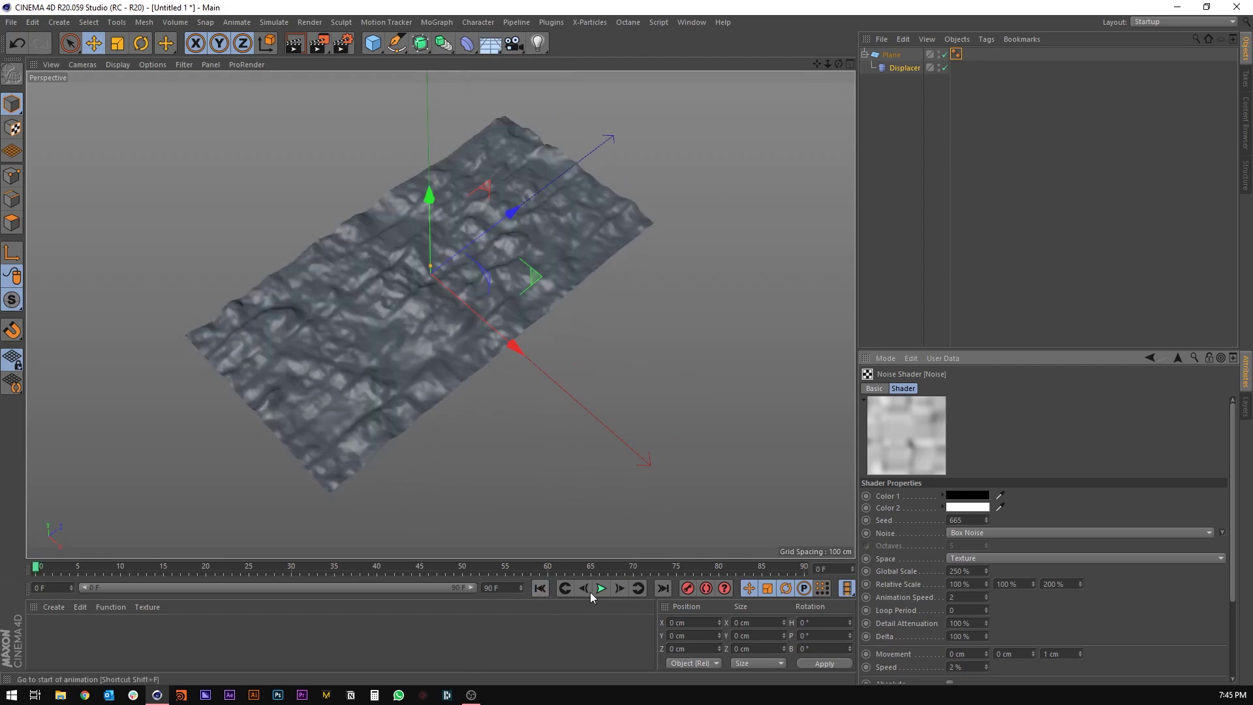
click(601, 588)
click(601, 588)
click(895, 140)
click(891, 56)
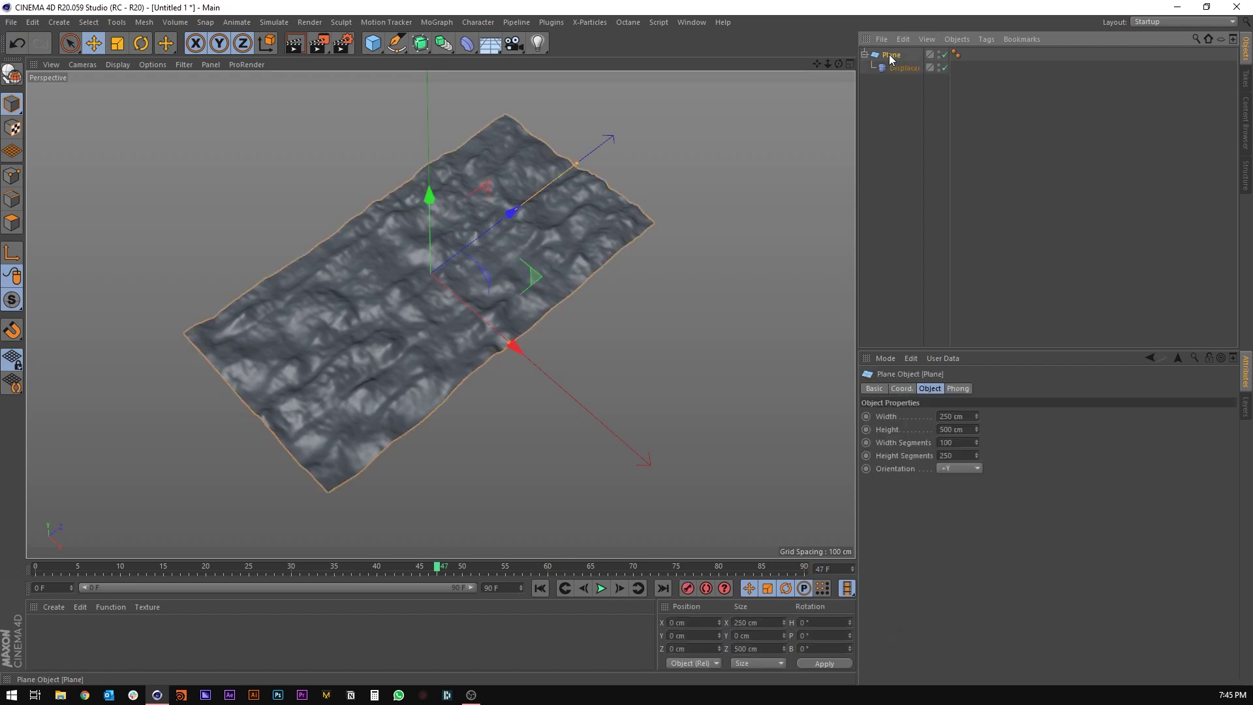
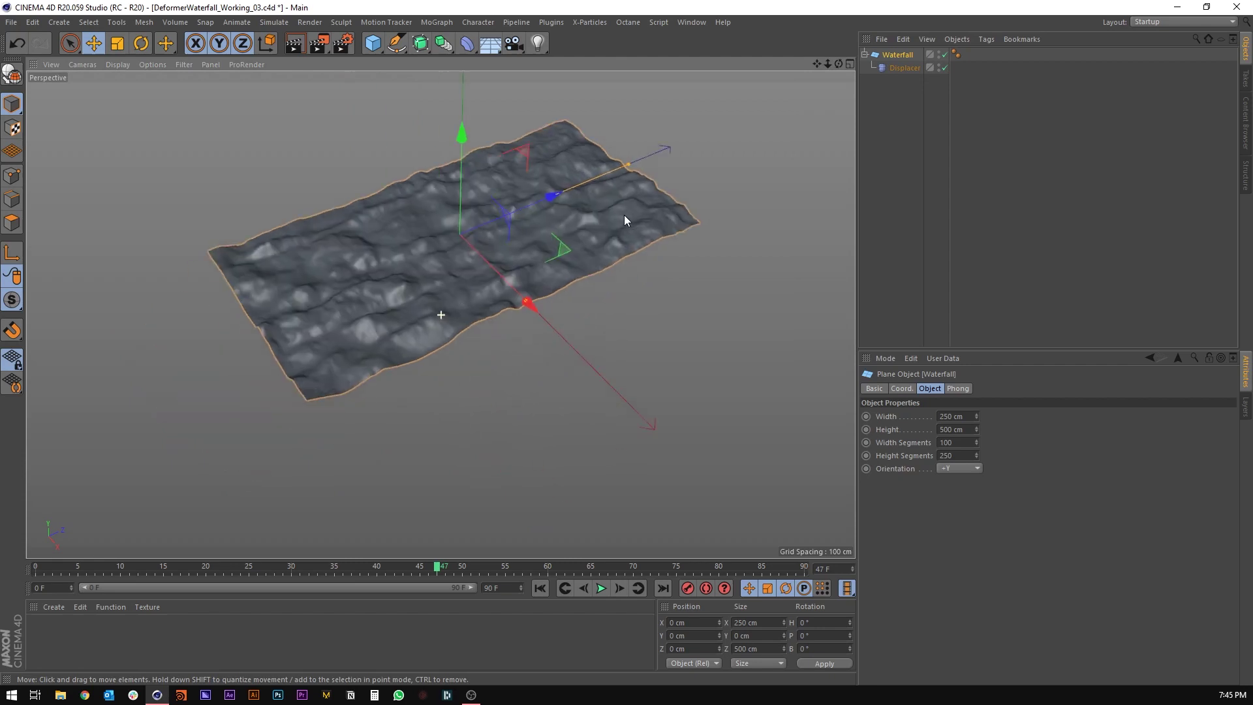
Select the Displacer to bring up its shading settings and its Layer shader.
click(904, 70)
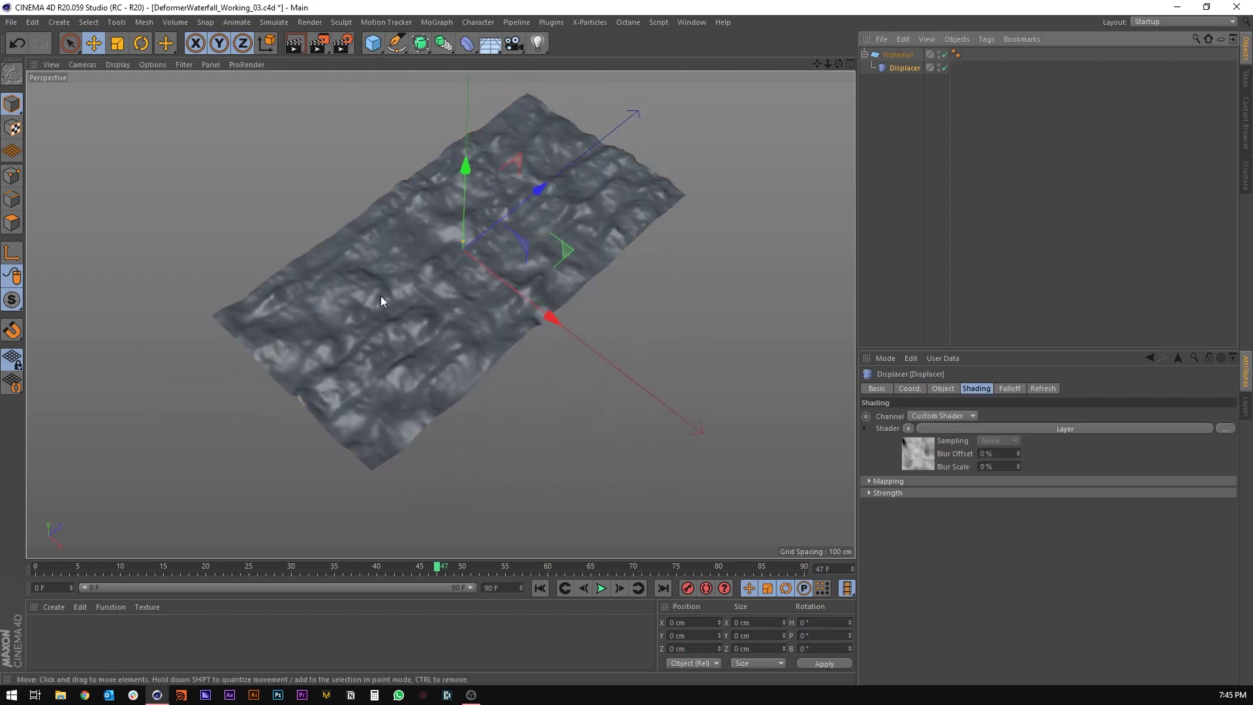
mouse_move(382, 296)
alt+mouse_down()
mouse_move(499, 343)
mouse_move(502, 312)
mouse_move(480, 354)
alt+mouse_up()
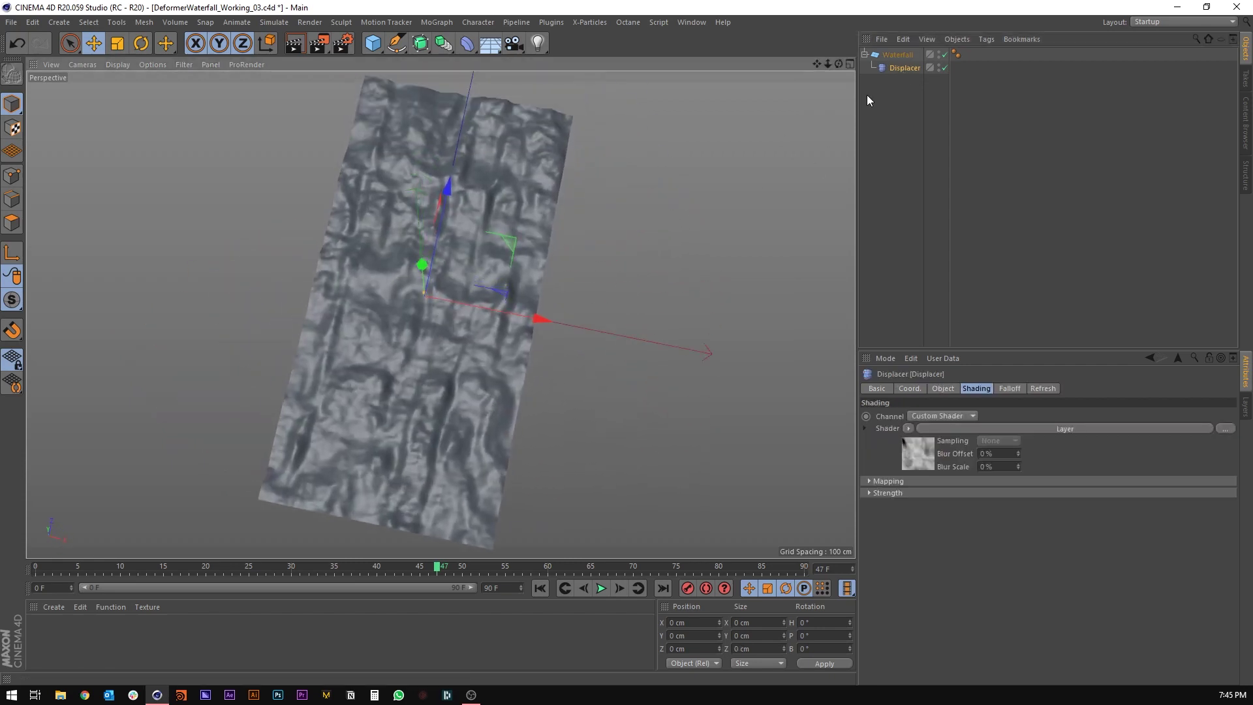
Duplicate the Noise layer and rename the copy 'Big Noise'.
click(903, 452)
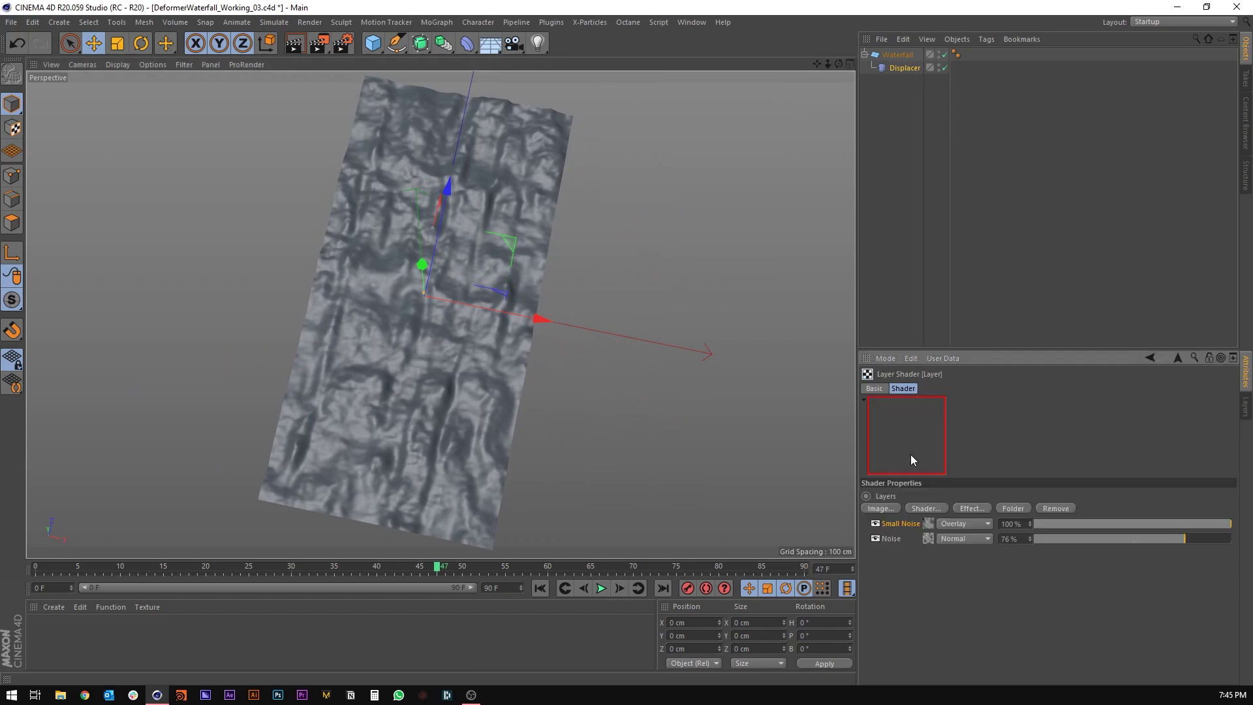
alt+drag(676, 492, 418, 248)
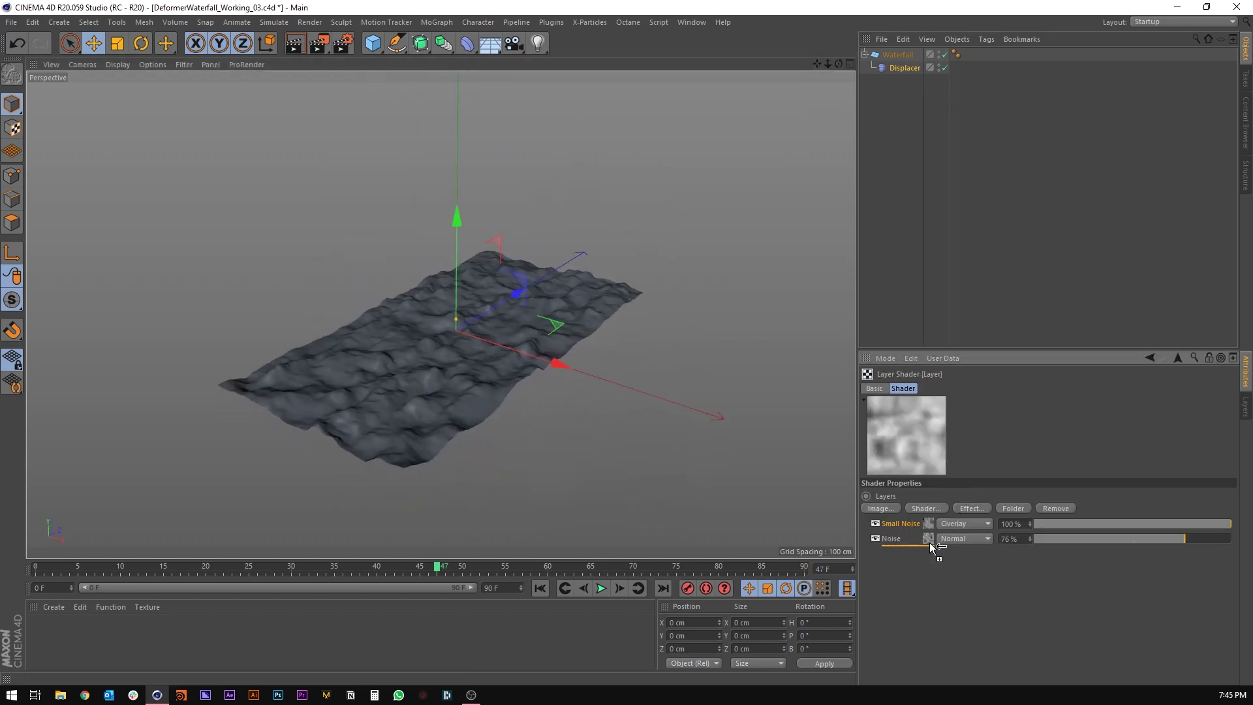
ctrl+drag(930, 542, 930, 544)
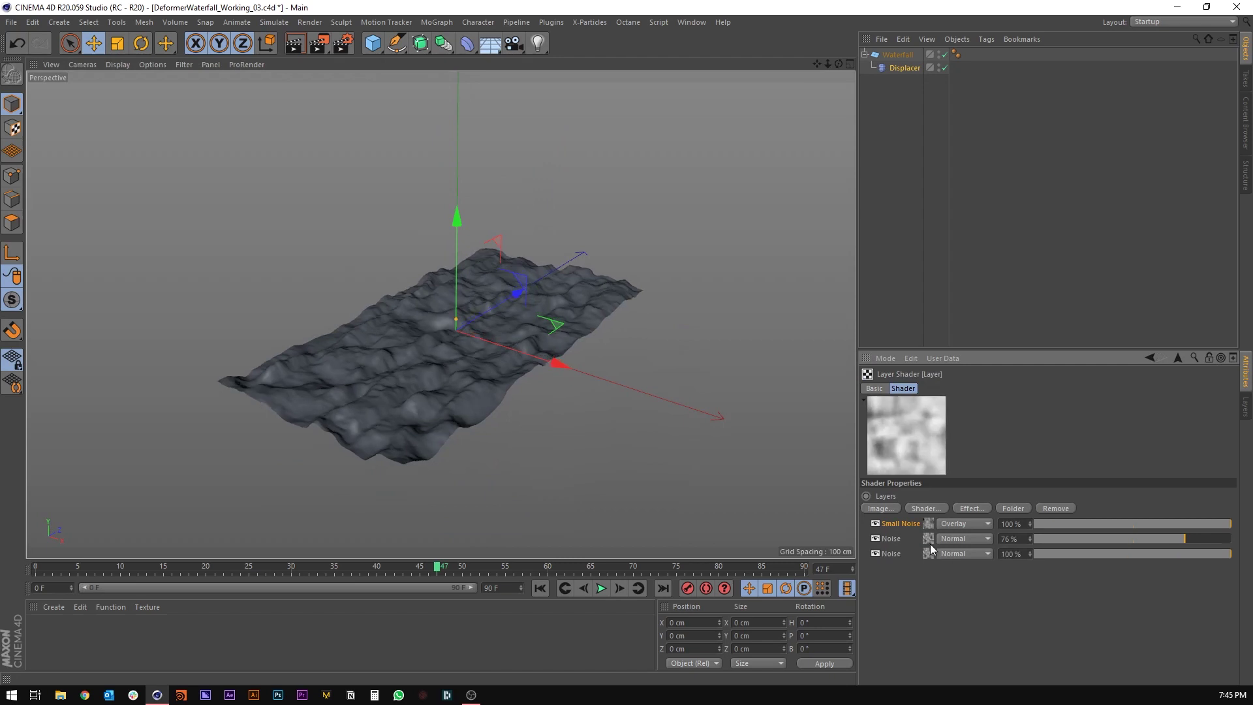
double_click(892, 554)
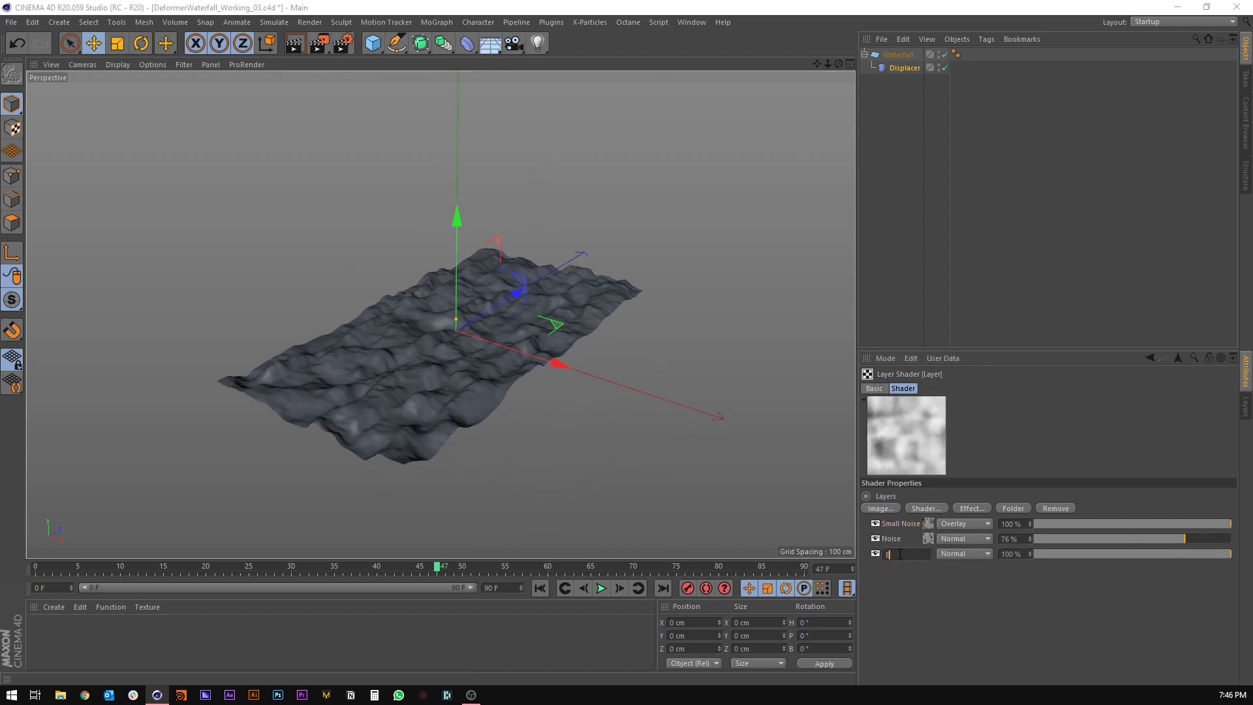
text(Big Noise)
key(Return)
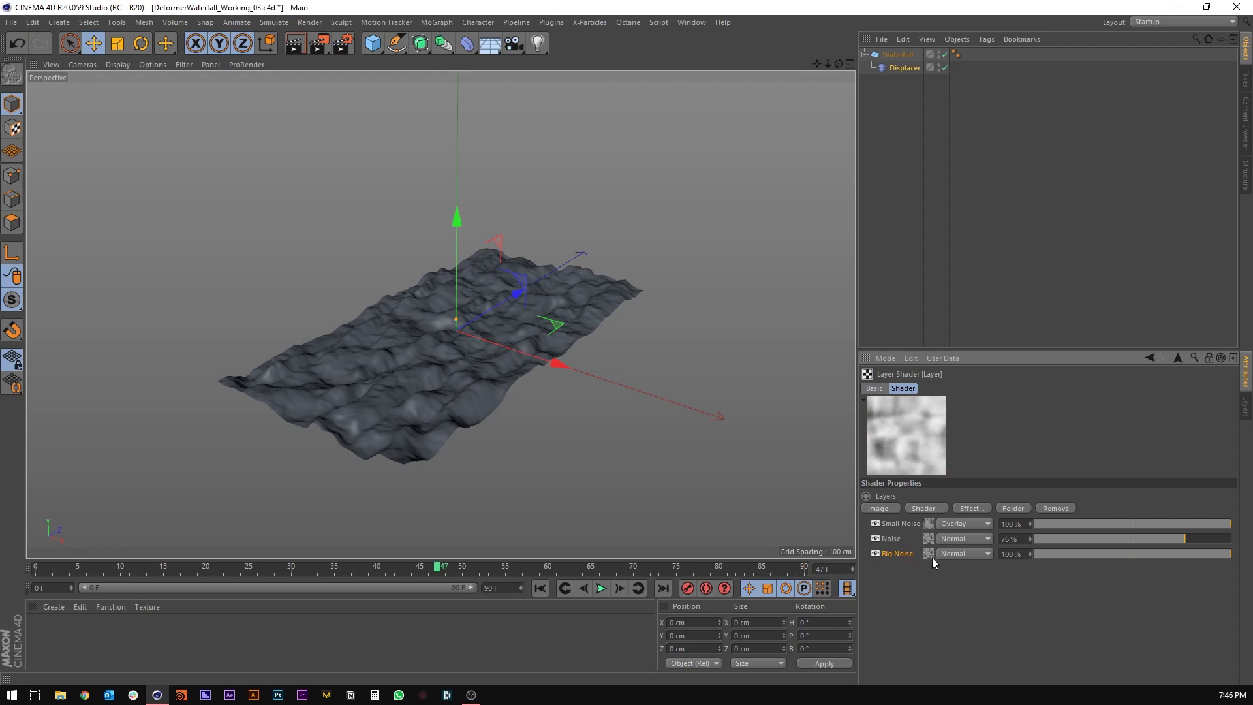
Hide the Small Noise and Noise layers and open Big Noise's noise settings.
click(875, 524)
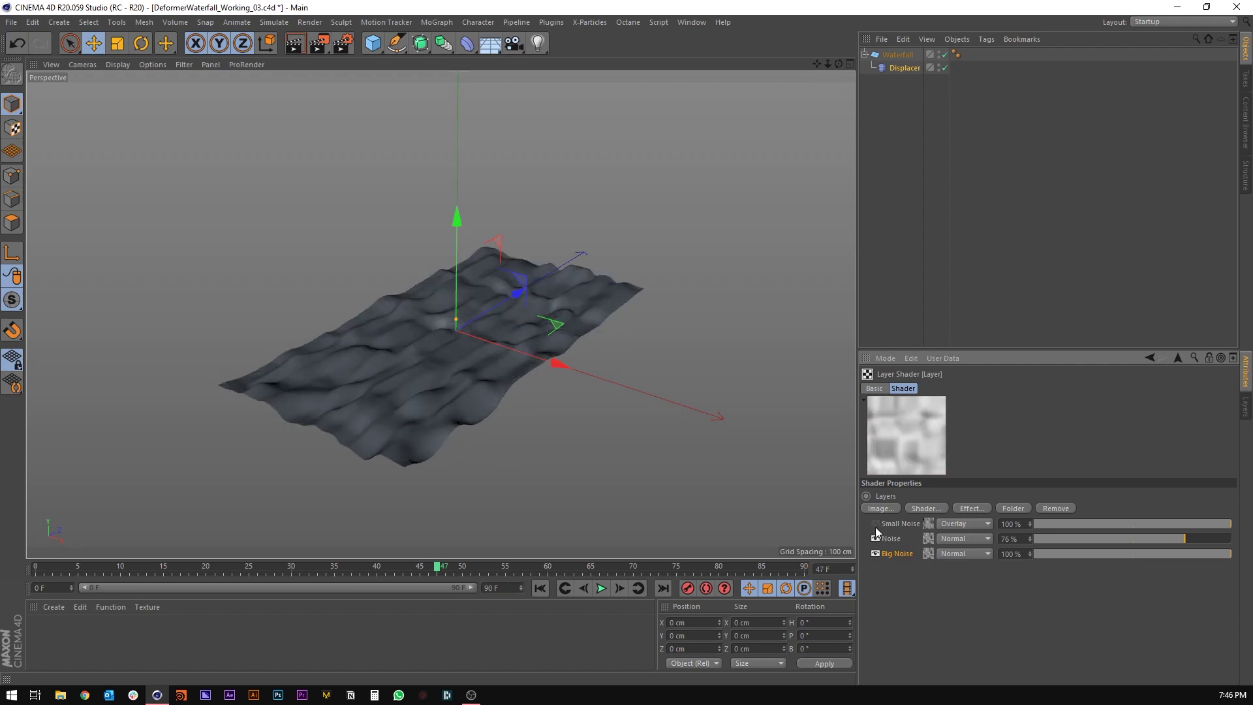
click(875, 539)
click(927, 555)
alt+drag(587, 457, 436, 299)
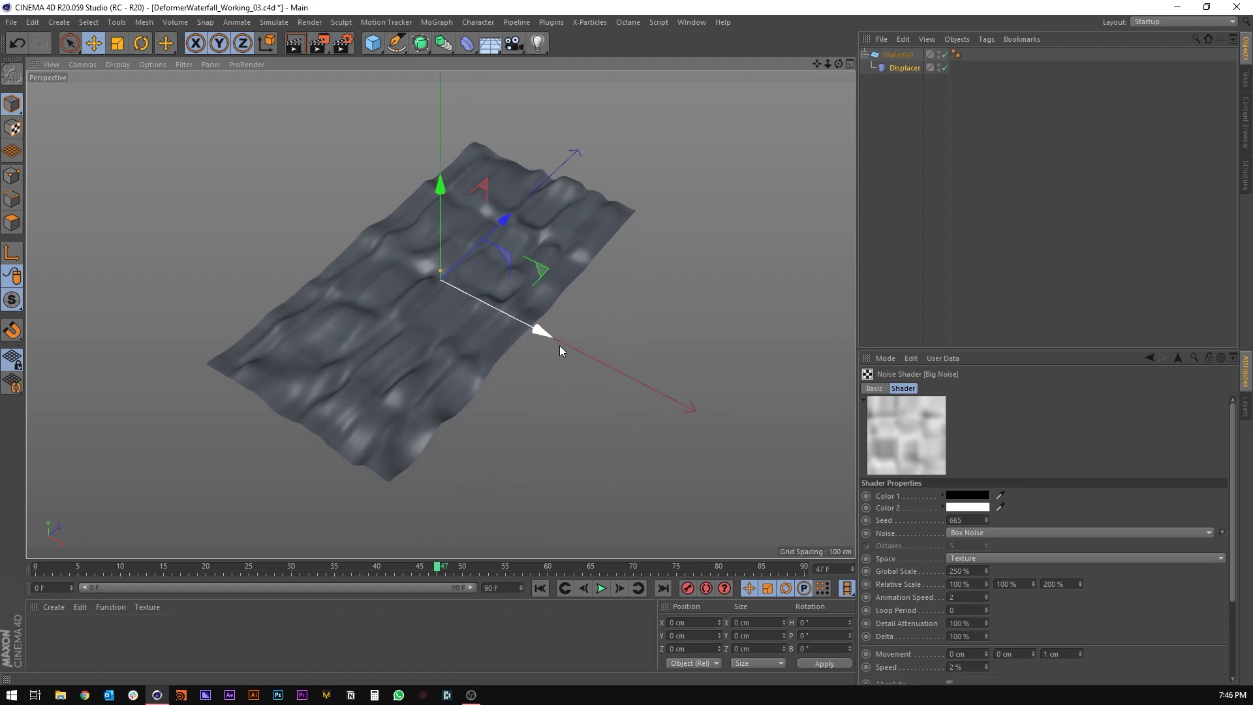
Change the Big Noise noise type to Sparse Convolution.
click(1220, 533)
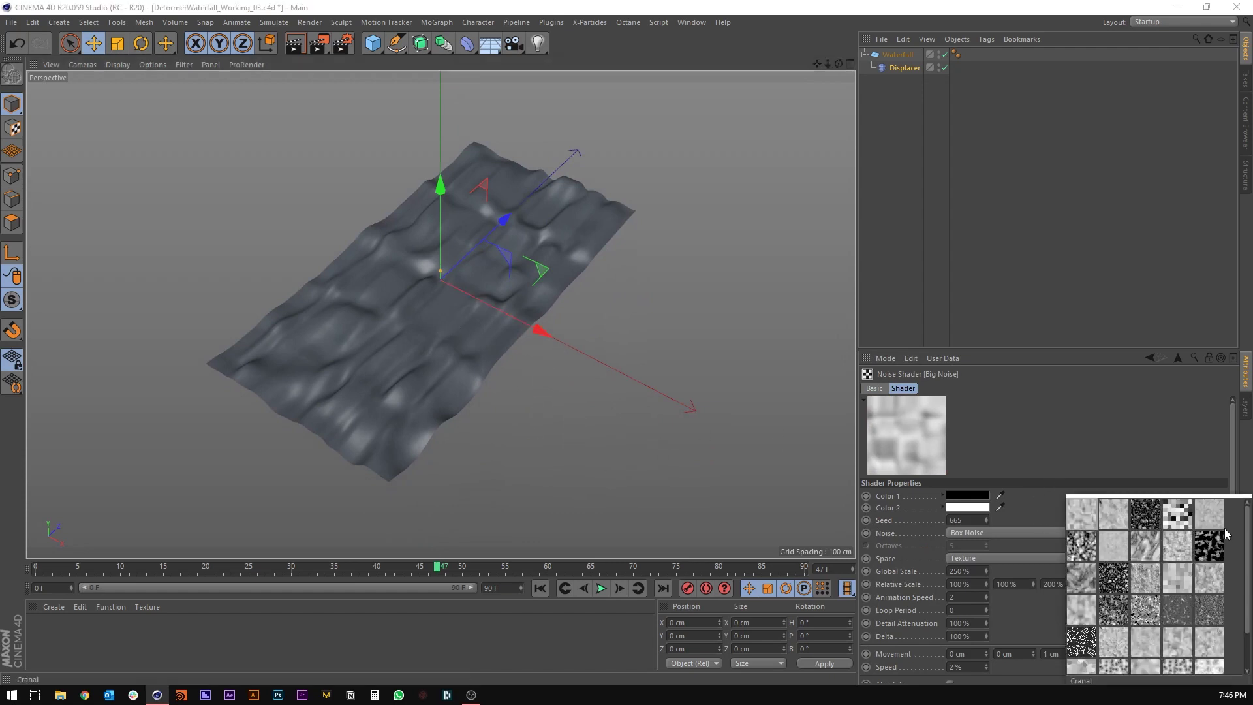
click(1121, 575)
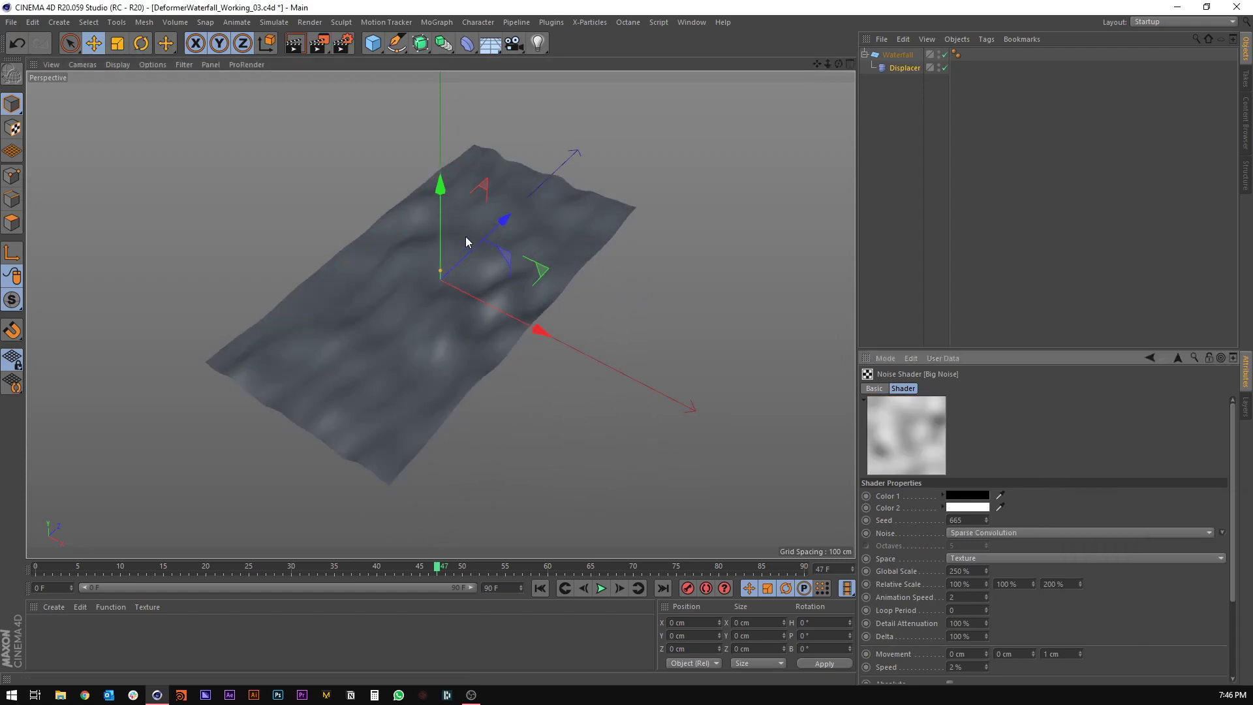
alt+drag(465, 236, 449, 291)
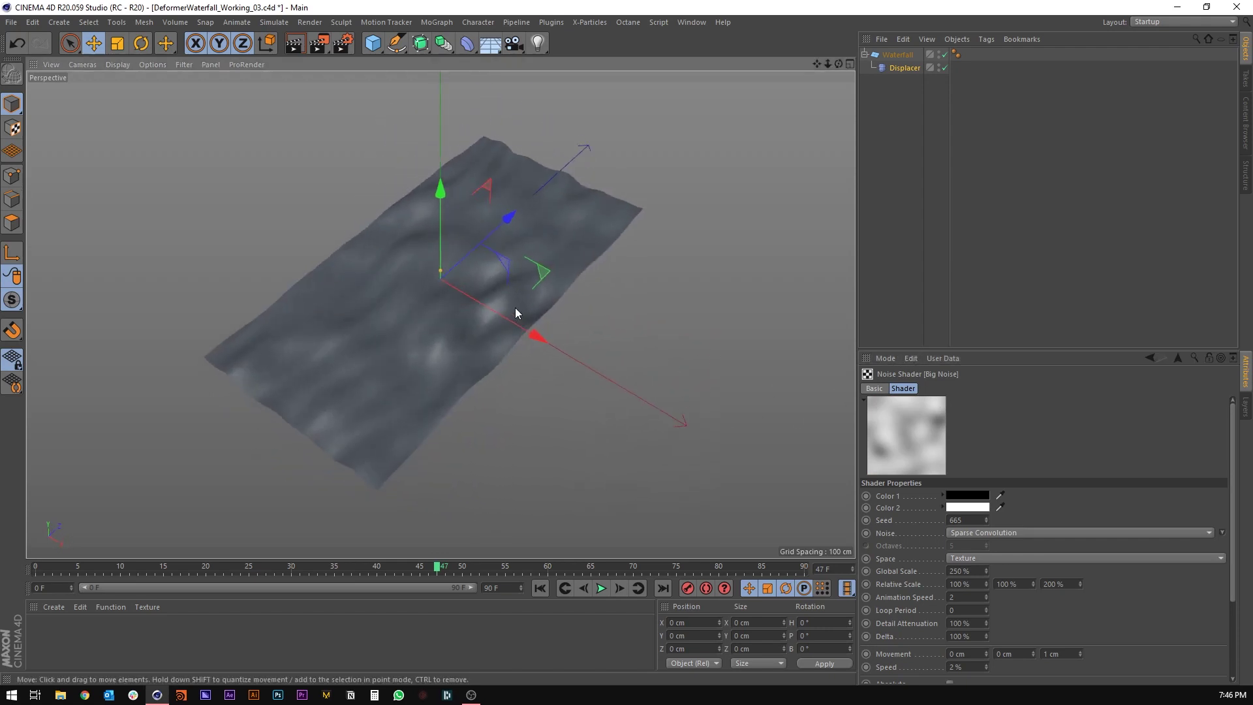
alt+drag(519, 313, 536, 321)
Set relative scale to 100% and global scale to 650%, then return to the layer list.
drag(1067, 585, 1017, 582)
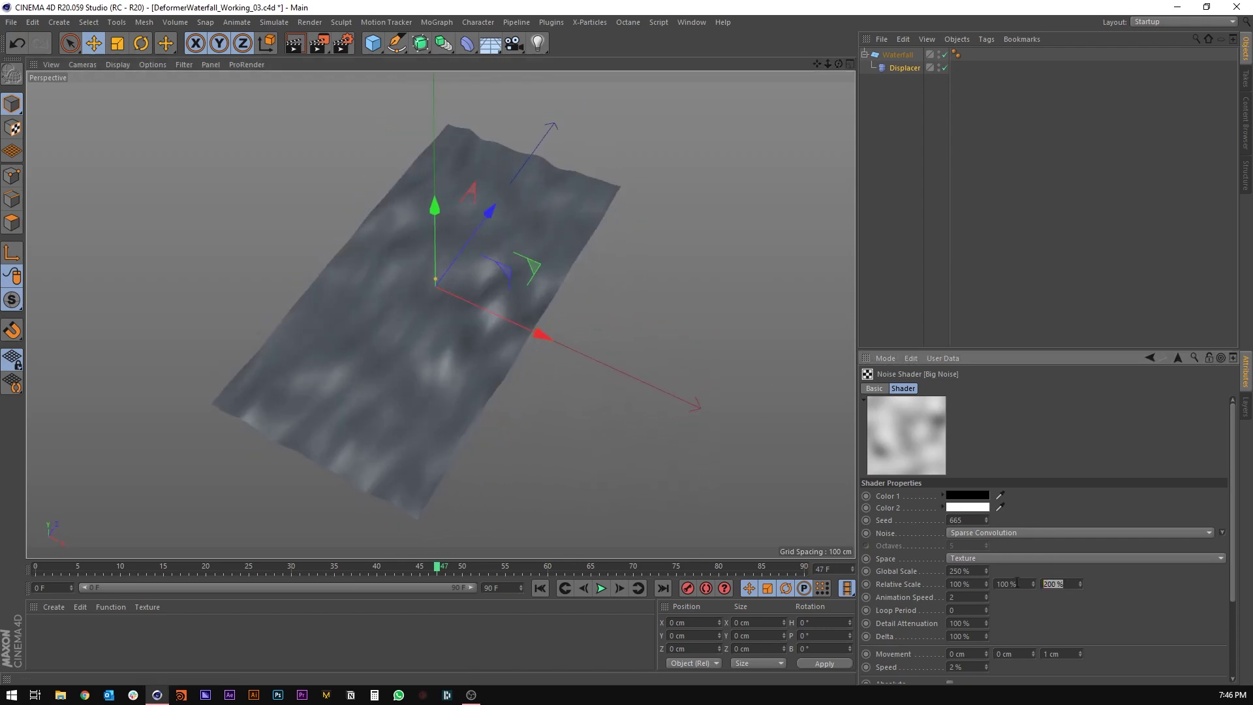
key(shift+Tab)
key(shift+Tab)
key(Return)
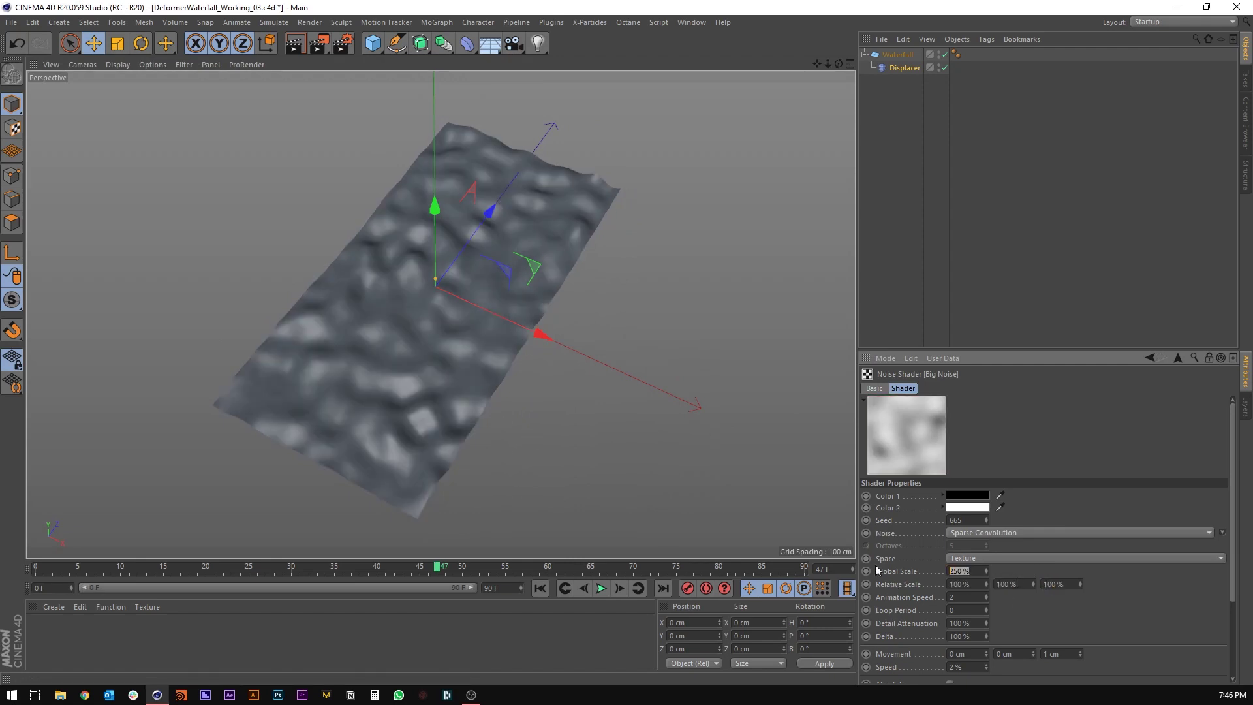
text(500)
key(Return)
alt+drag(495, 299, 455, 329)
click(968, 571)
text(650)
key(Return)
click(1150, 357)
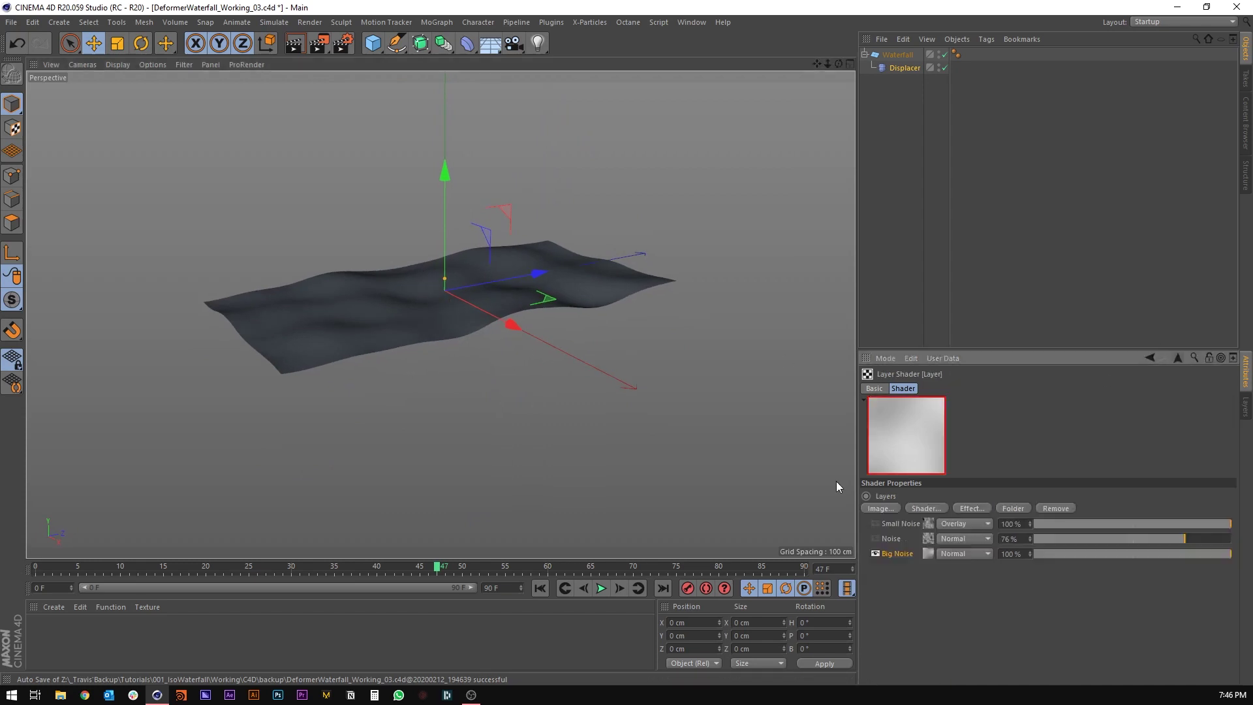
Show Small Noise and Noise again, lowering their strengths to about 51% and 50%.
click(875, 524)
click(876, 539)
alt+drag(441, 303, 559, 303)
click(1151, 542)
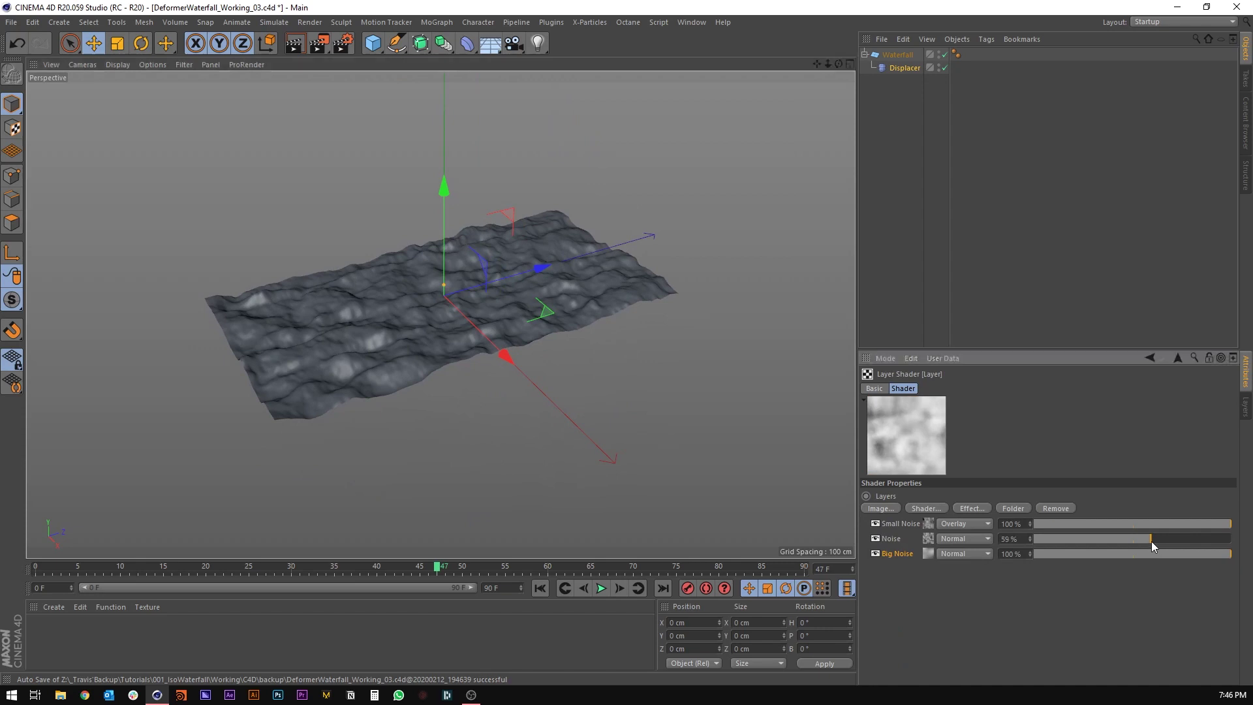
click(1014, 538)
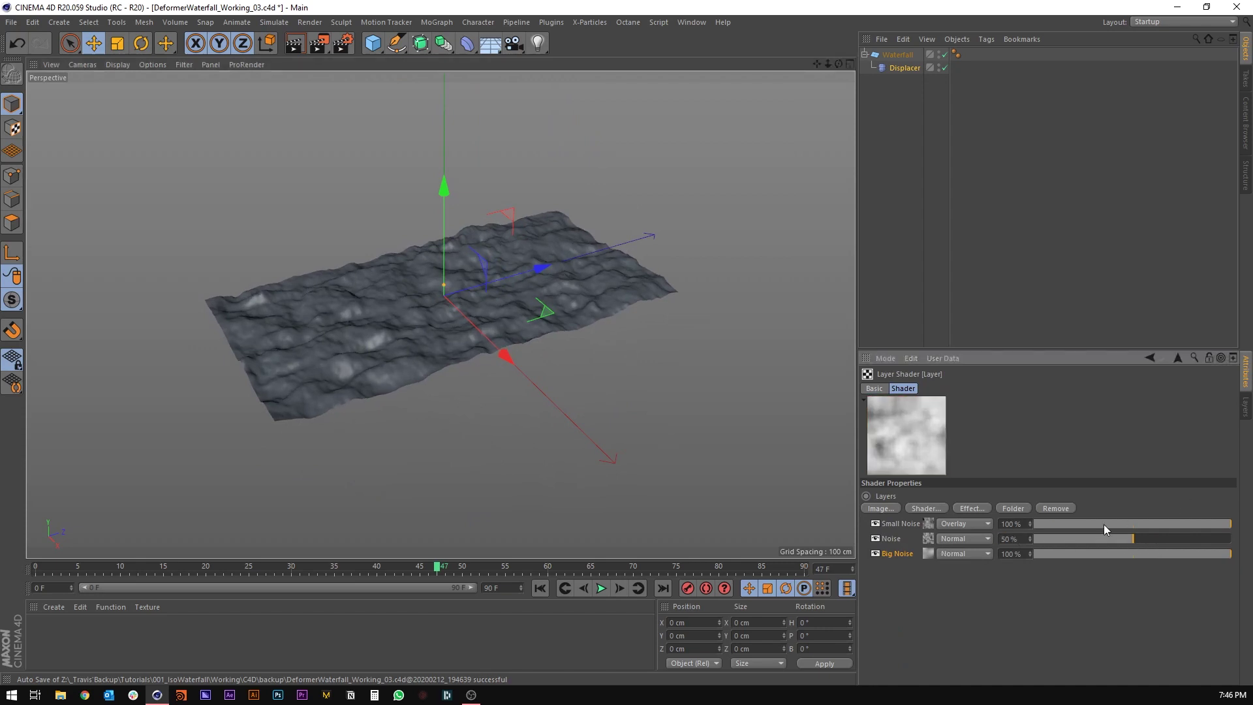
drag(1178, 524, 1135, 522)
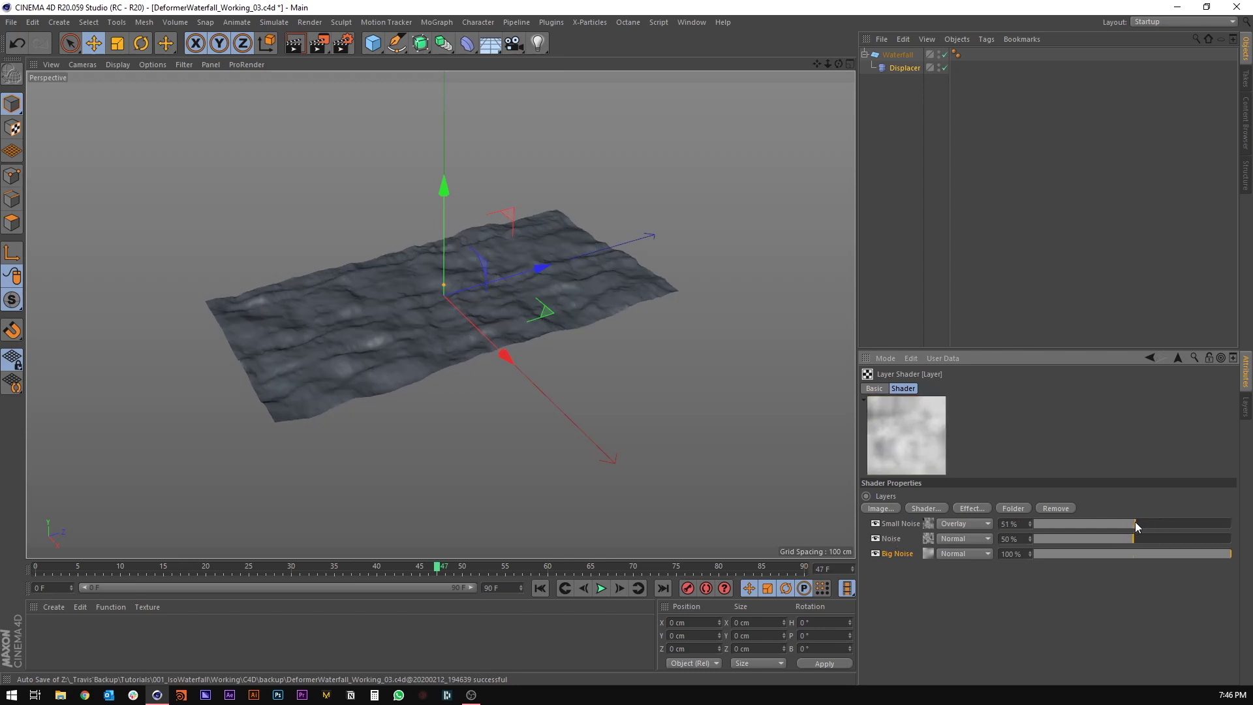
click(905, 68)
alt+drag(723, 230, 957, 376)
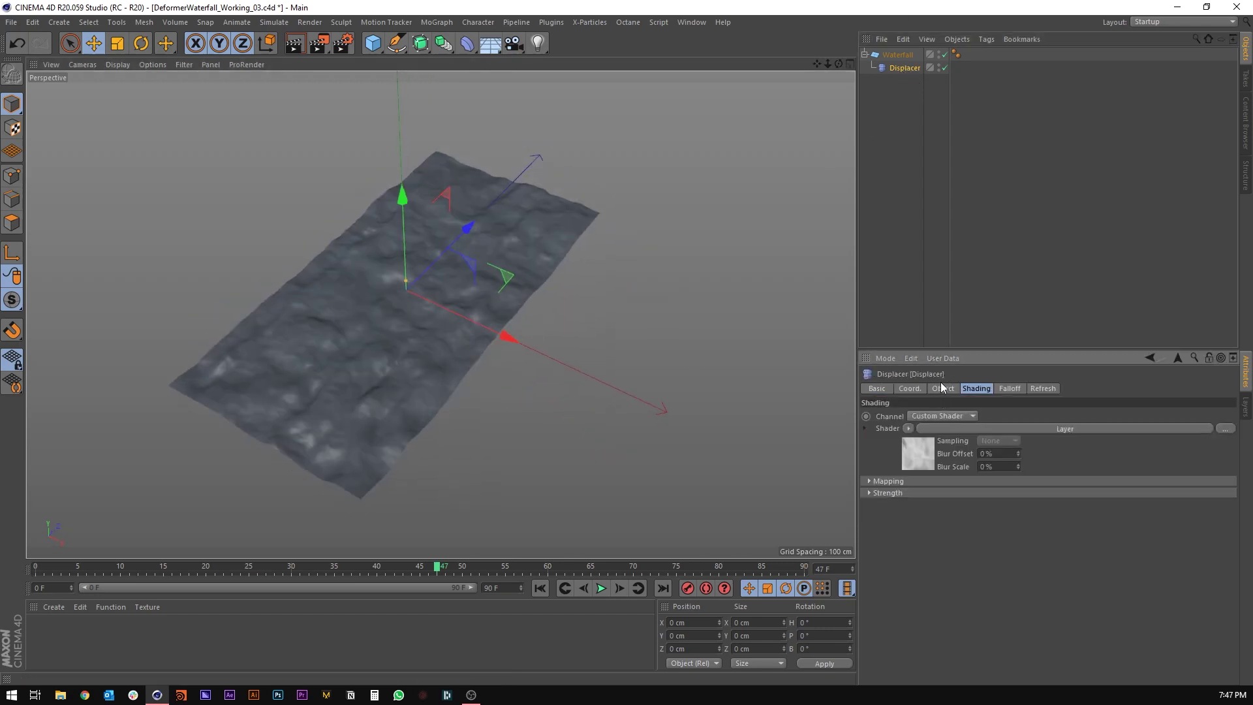
Set the Displacer height to 25 cm and play the animation.
click(943, 390)
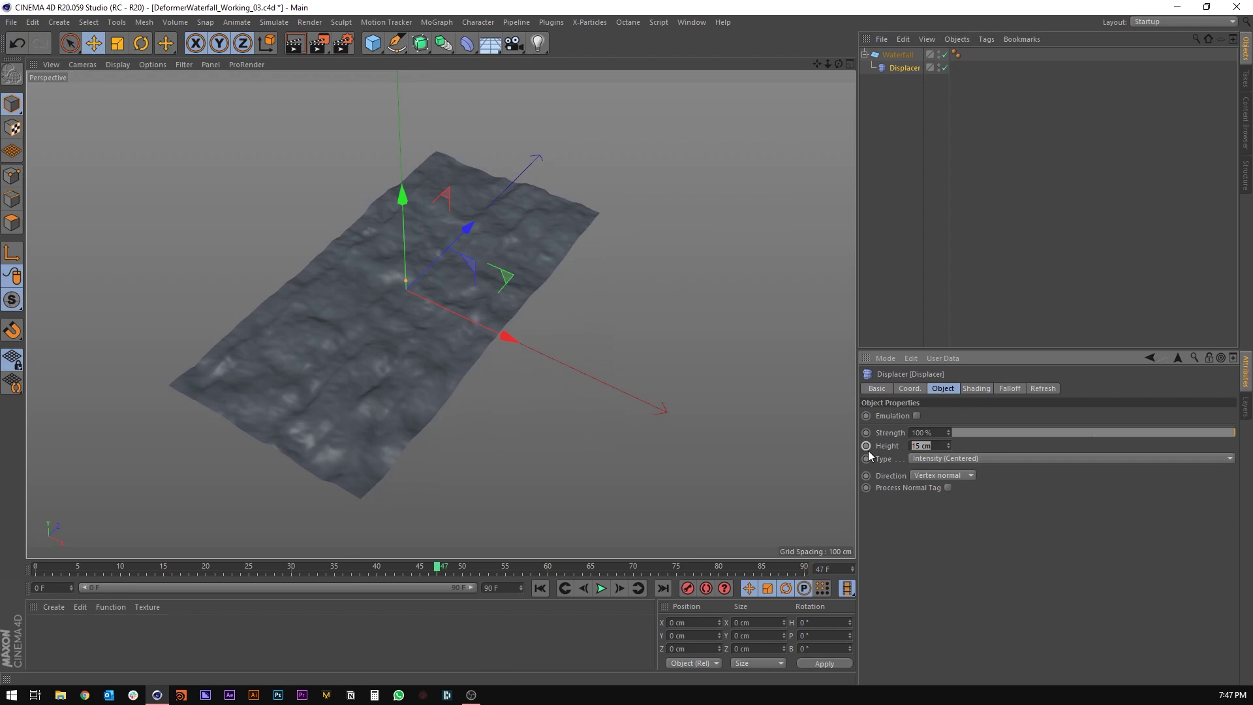
text(25)
key(Return)
alt+drag(291, 244, 352, 307)
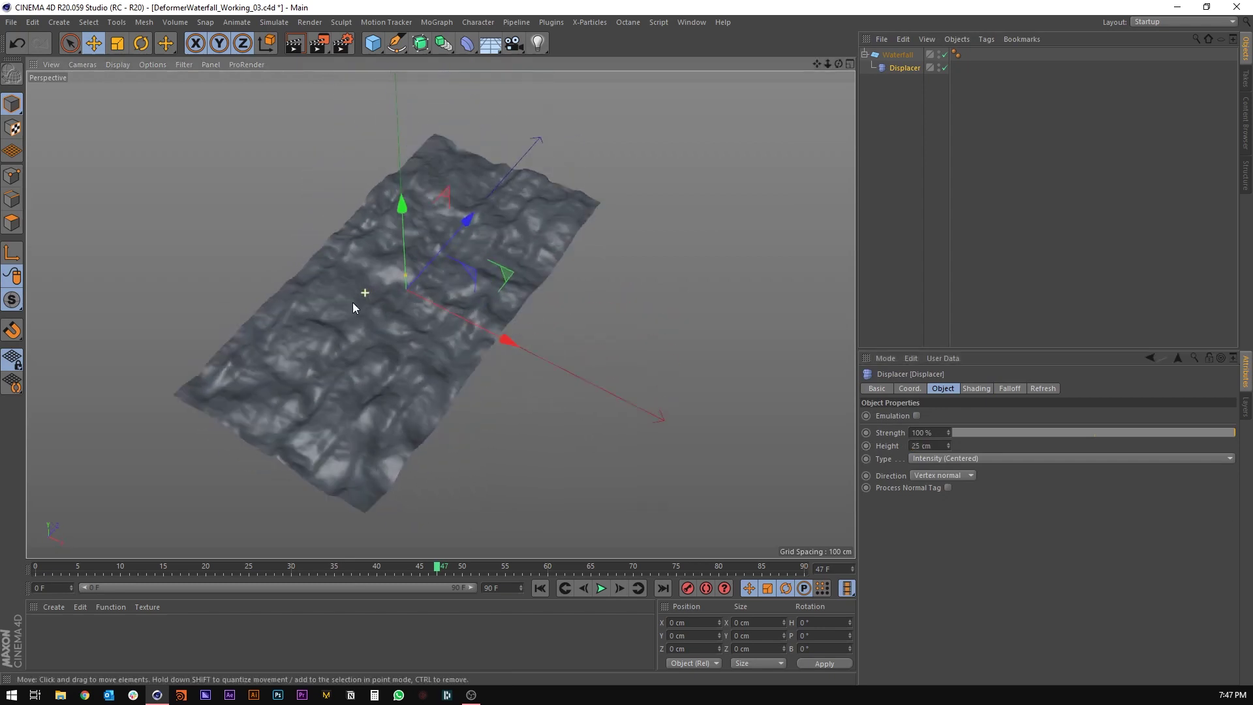
click(602, 588)
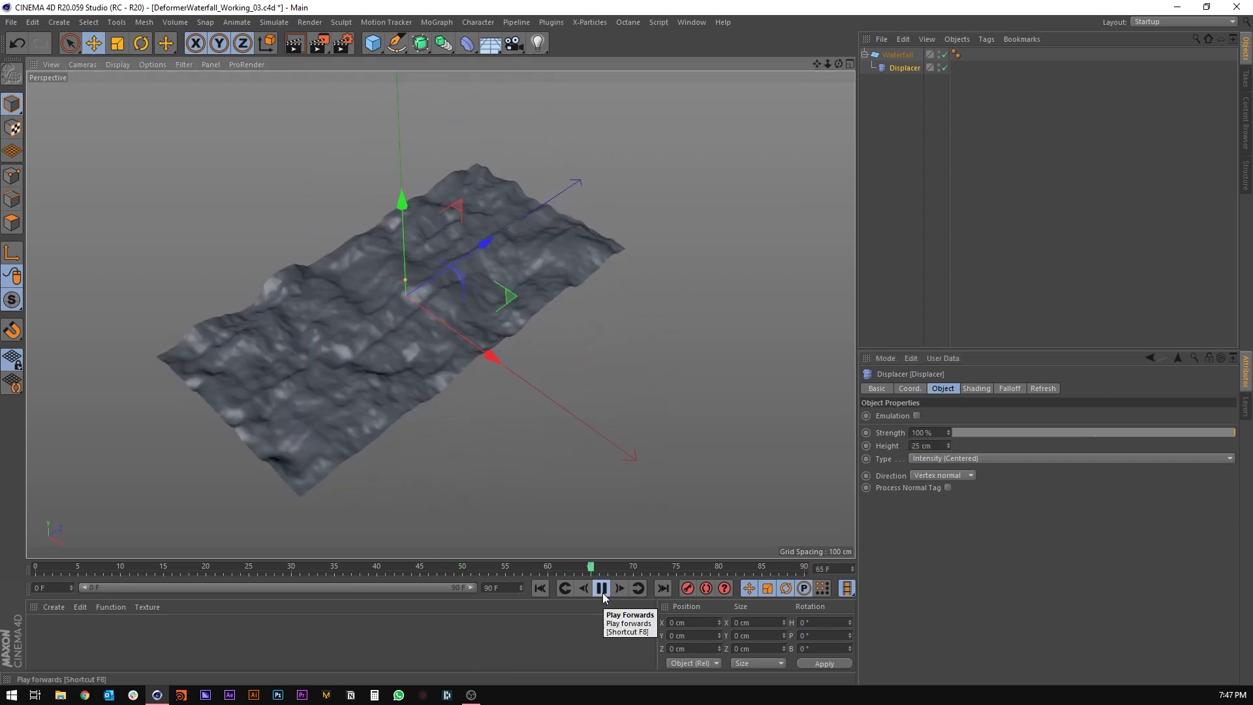
alt+drag(355, 306, 303, 245)
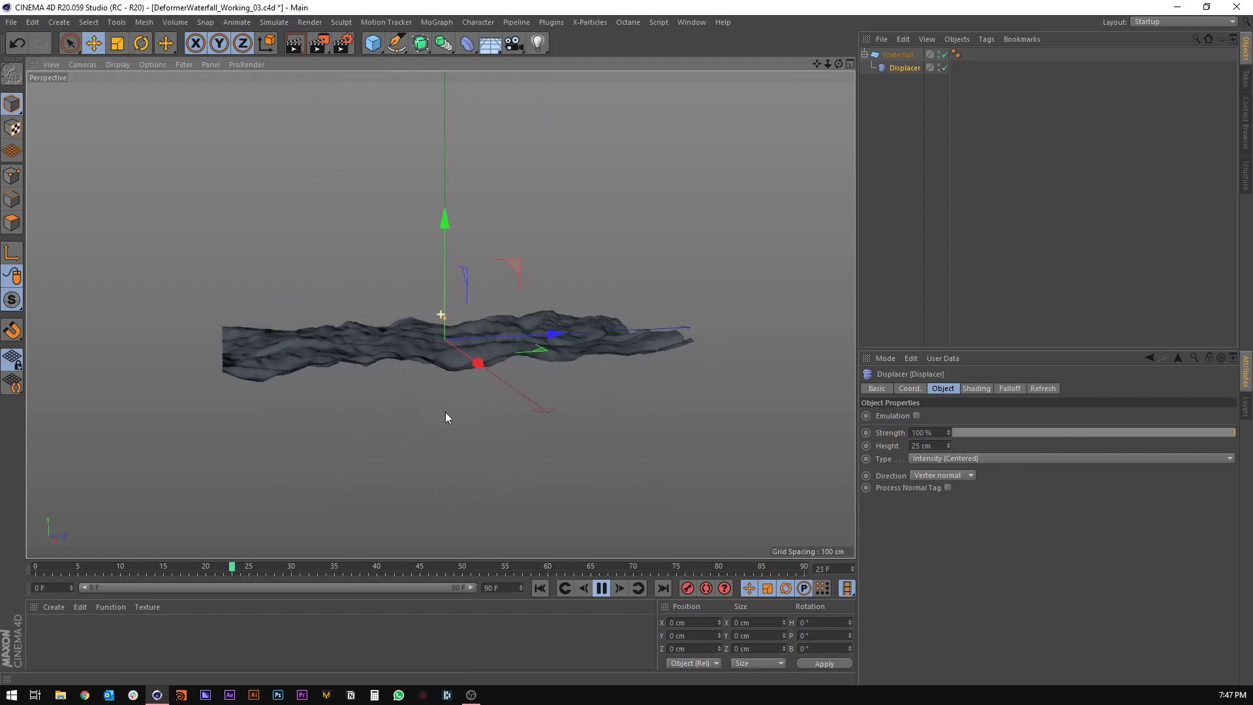
Lower the Small Noise layer to 26% and the Noise layer to 31%.
click(979, 389)
click(926, 465)
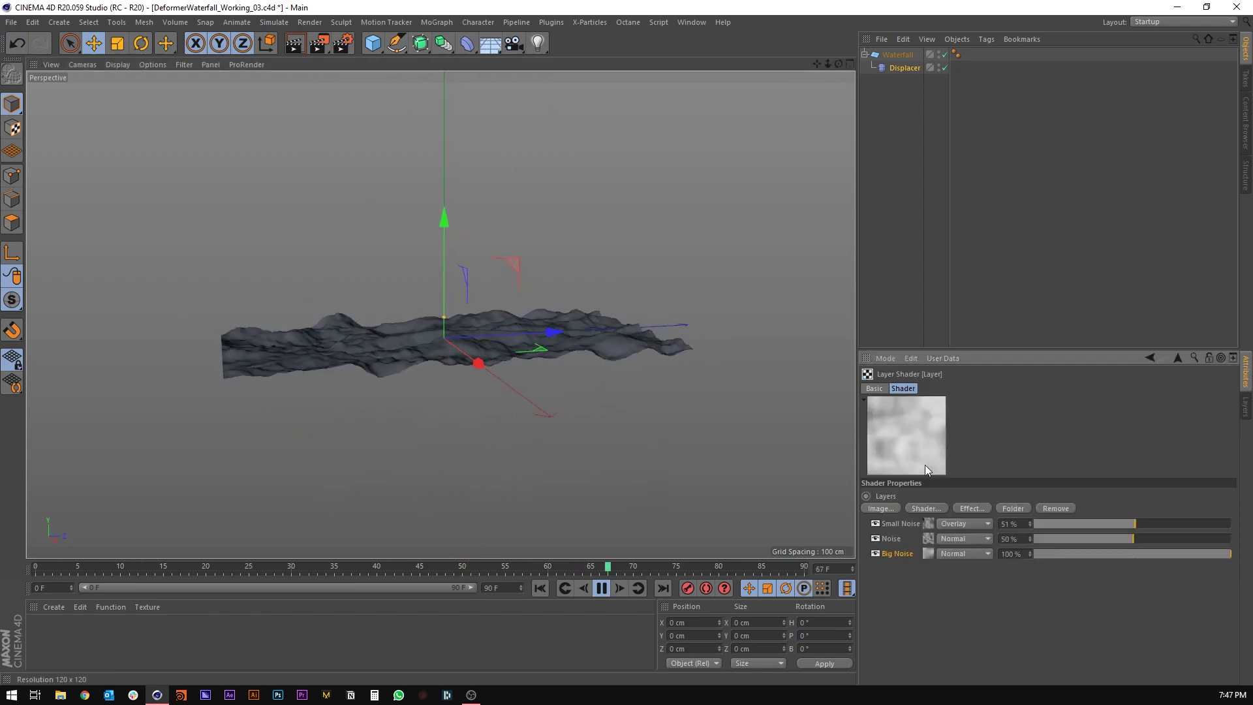
click(876, 524)
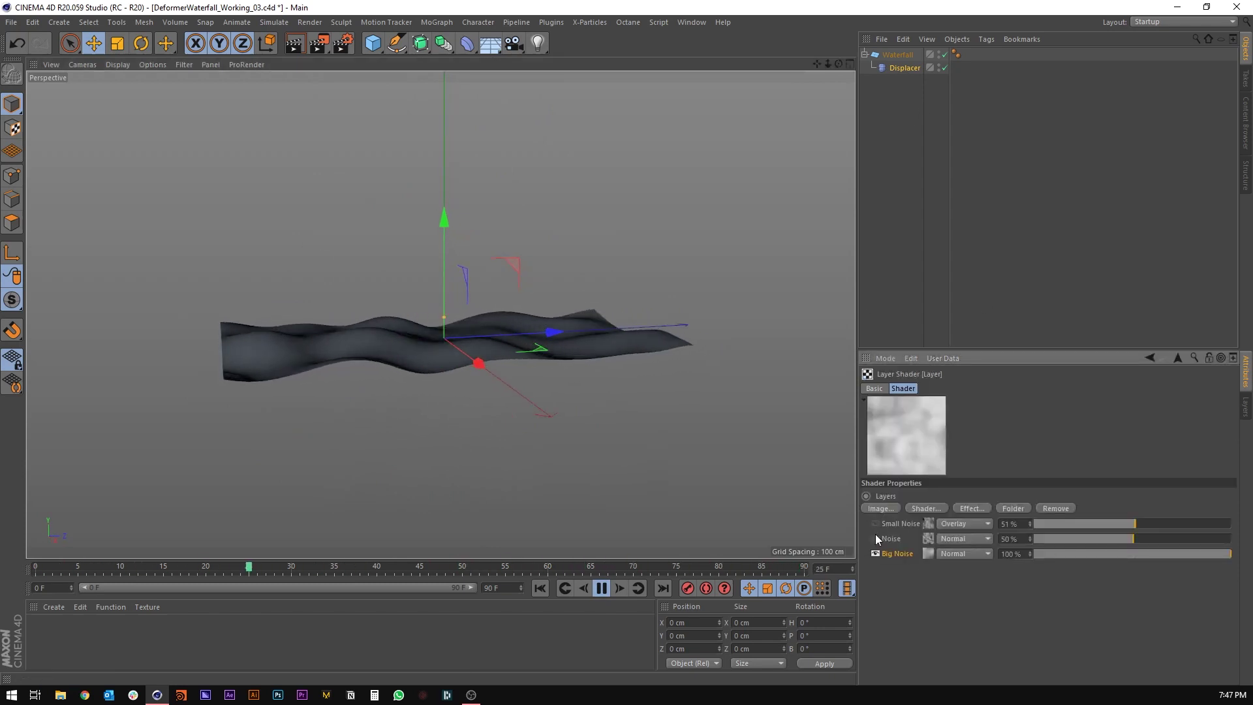
click(875, 537)
click(875, 524)
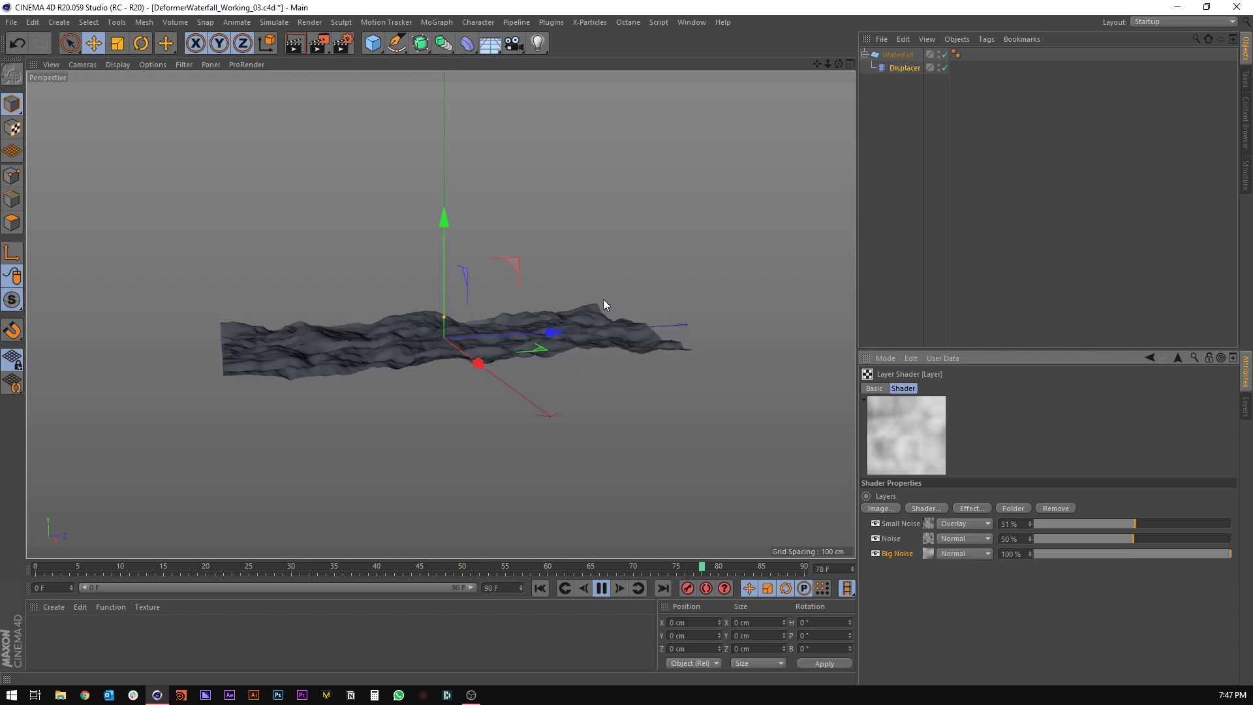
alt+drag(603, 299, 581, 413)
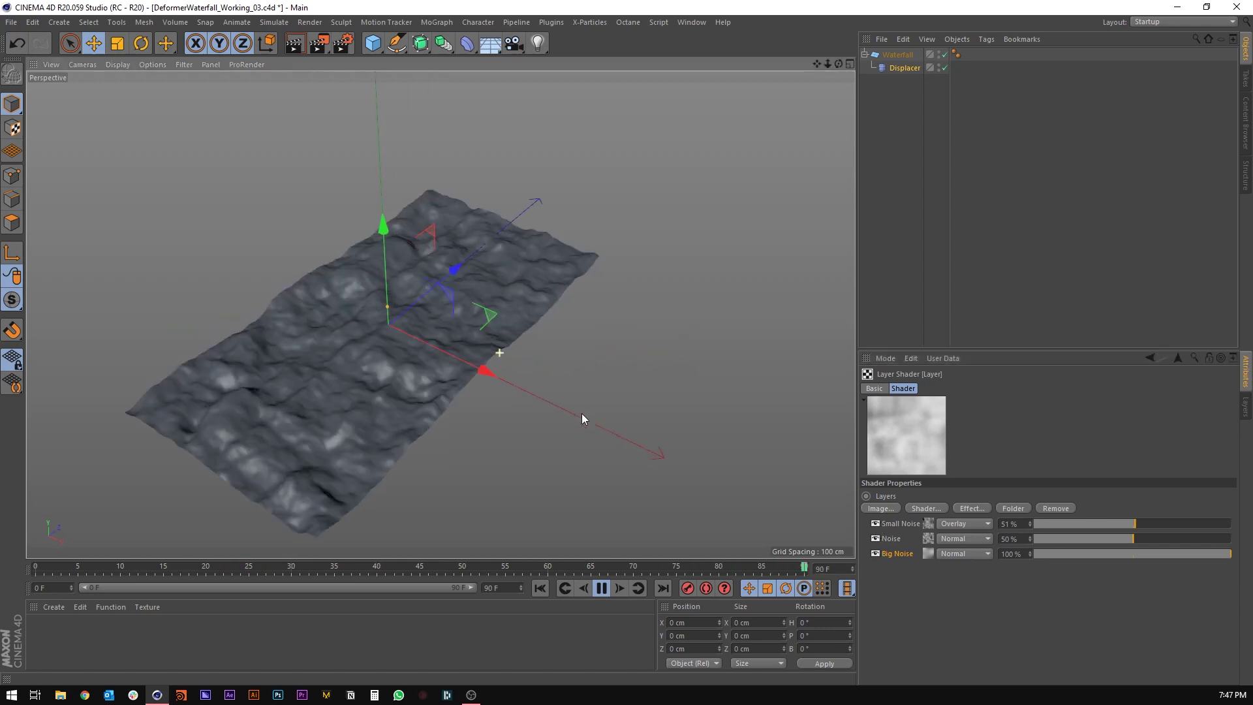
click(1086, 523)
click(1095, 538)
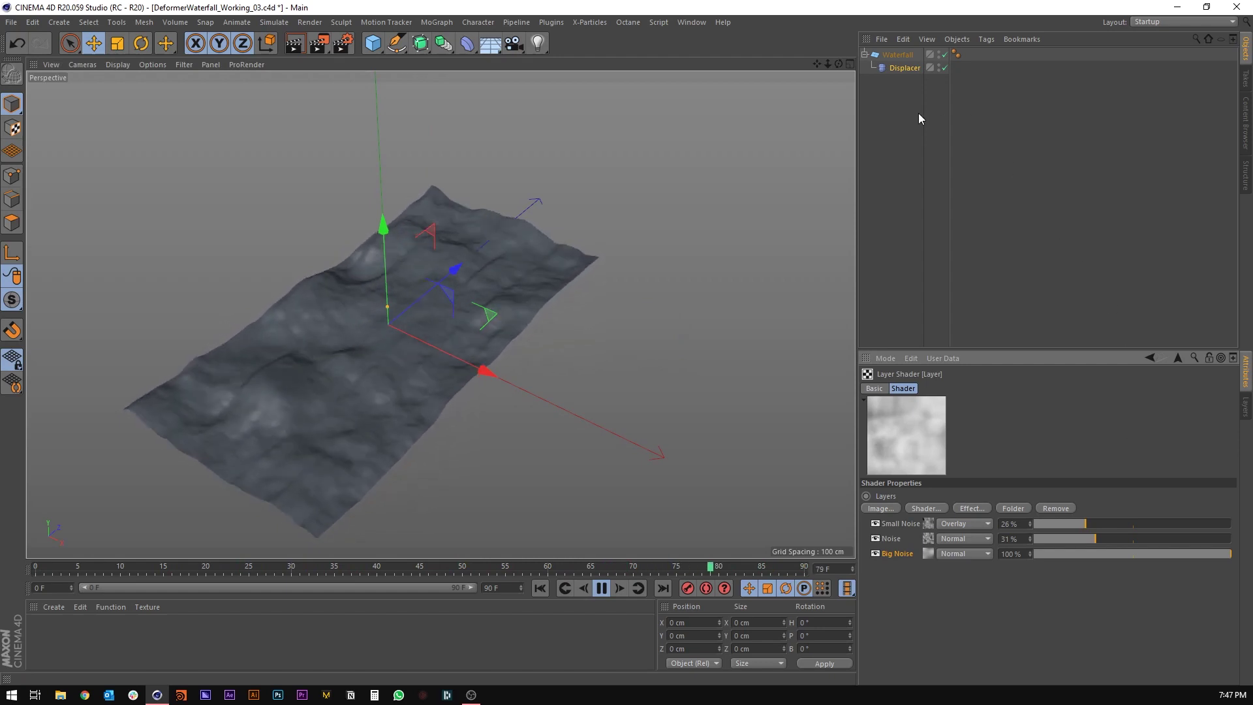
Raise the Displacer height to 35 cm for a rockier surface.
click(904, 68)
click(943, 388)
click(924, 446)
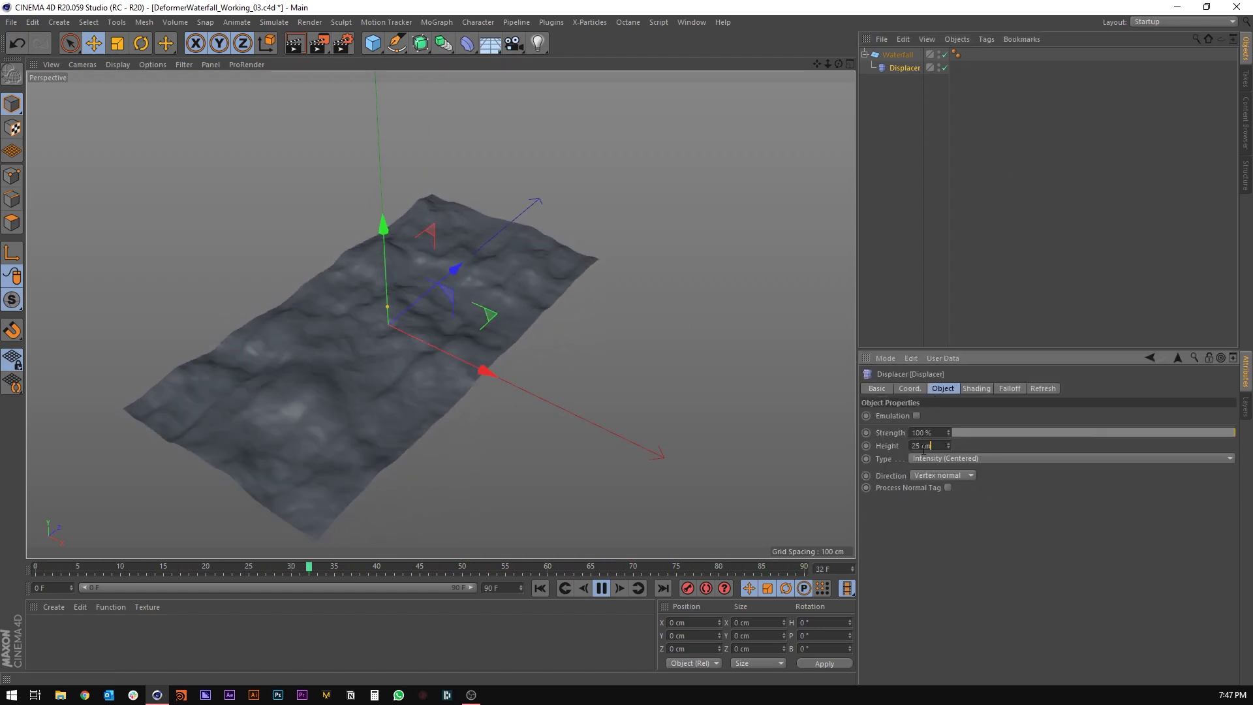
drag(924, 448, 884, 450)
text(35)
key(Return)
alt+drag(384, 368, 428, 328)
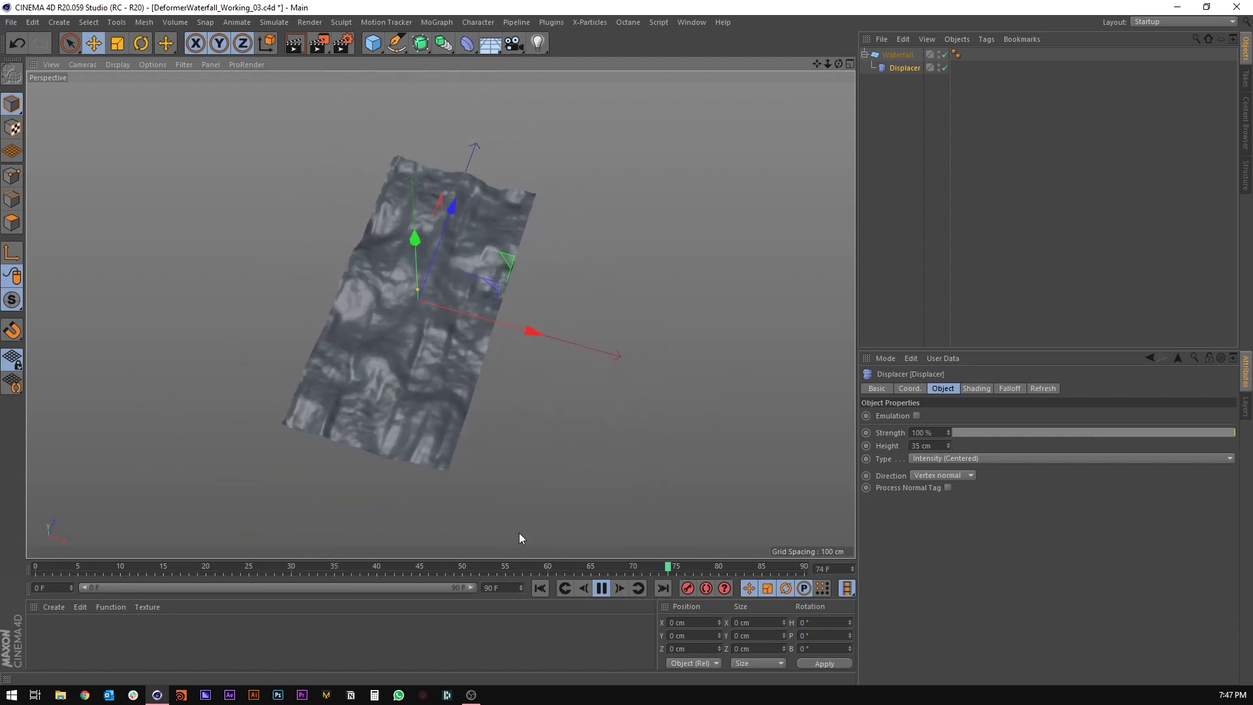
Stop playback, copy the Displacer as Displacer 2, and disable the original.
click(601, 588)
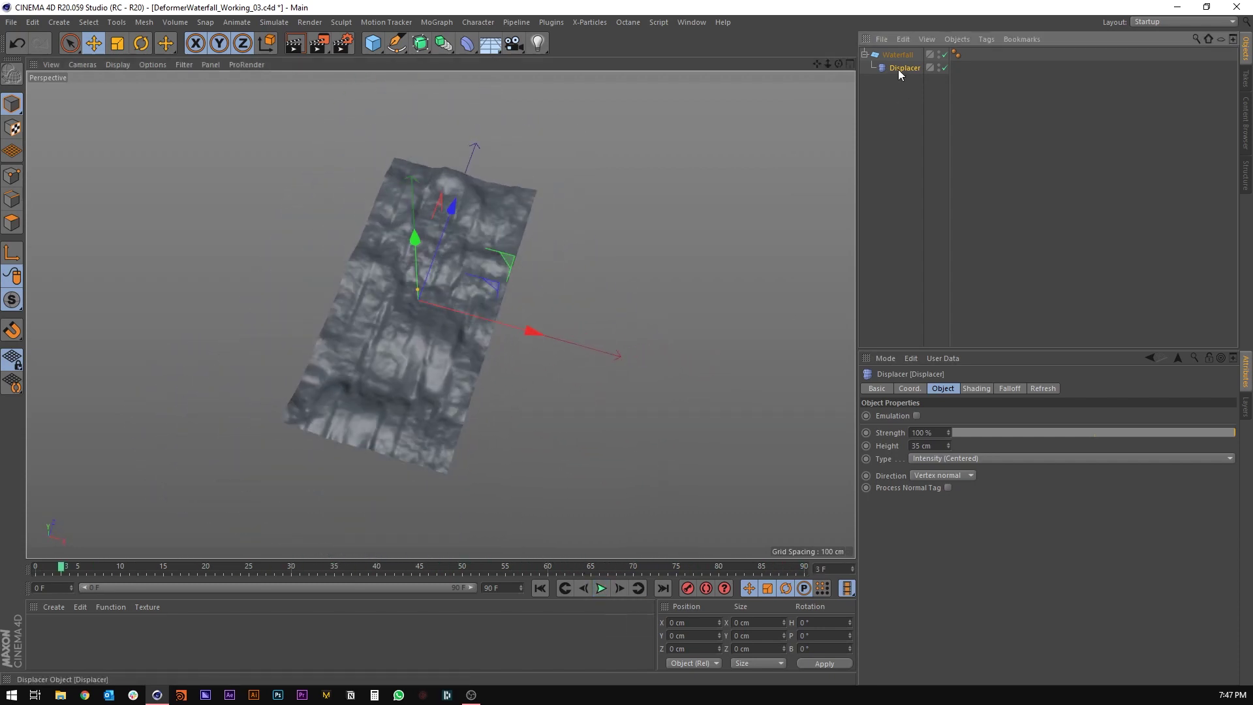
ctrl+drag(904, 68, 905, 60)
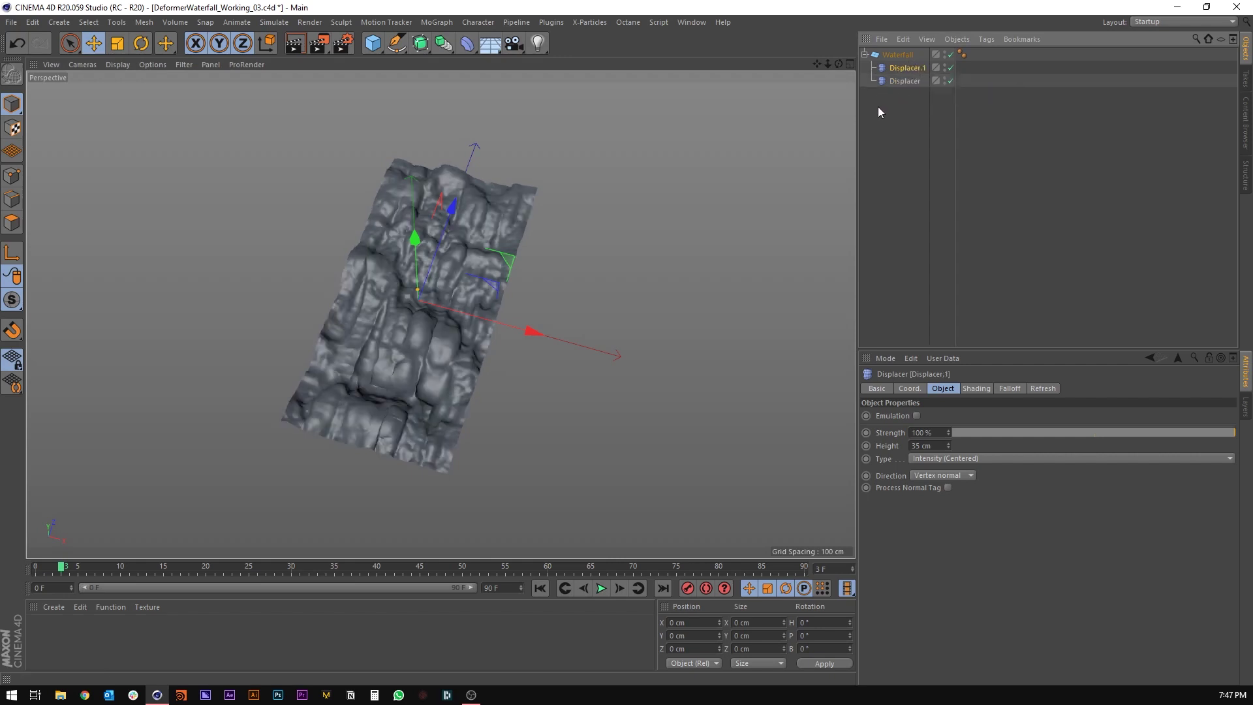
click(950, 81)
double_click(920, 69)
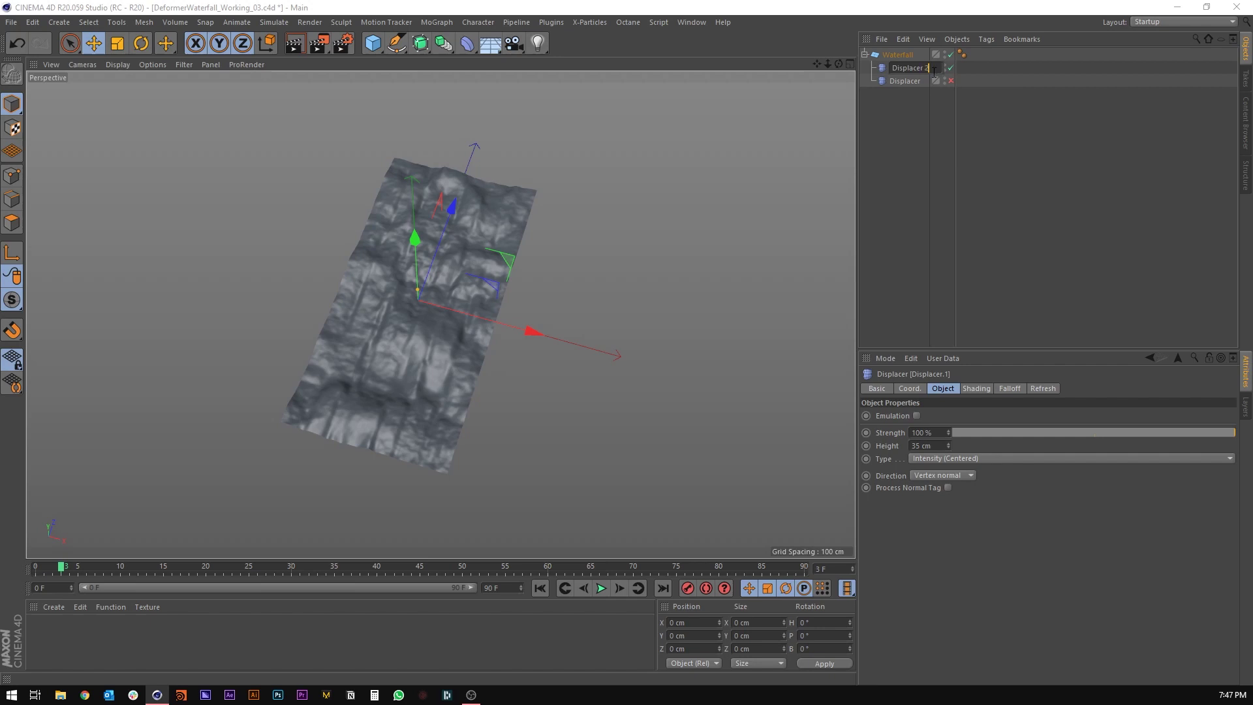
text(2)
key(Return)
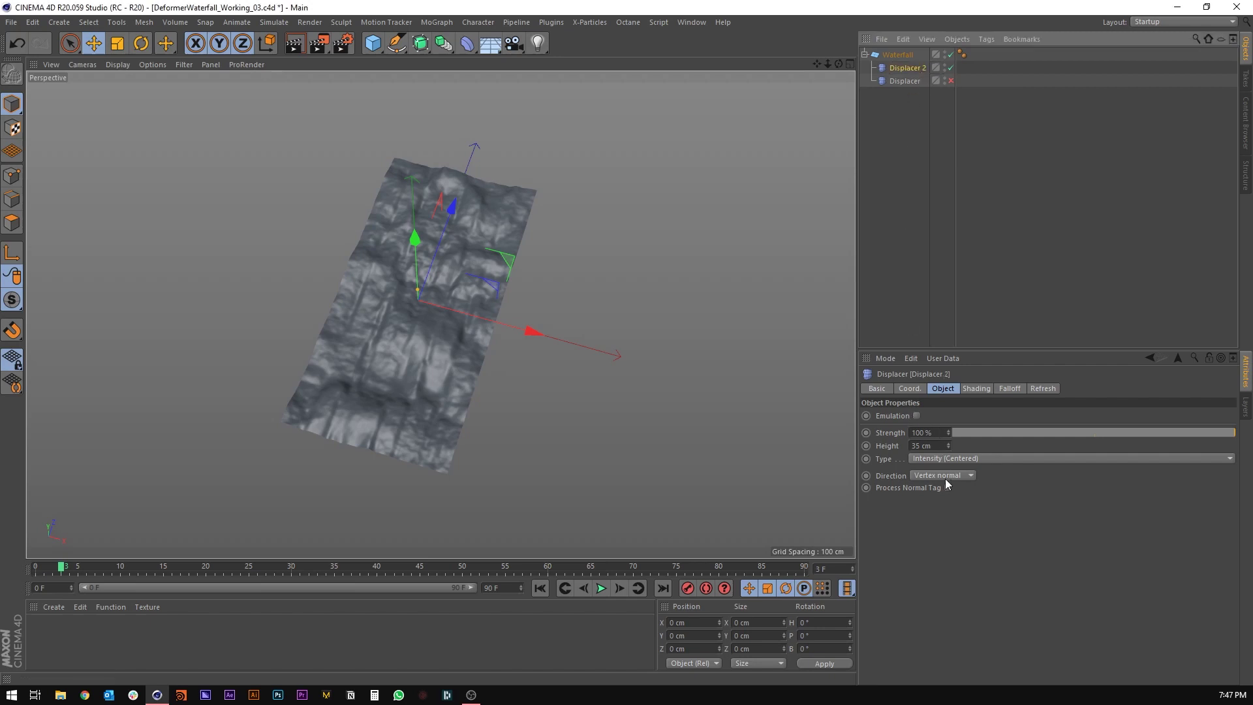
Remove the Noise and Small Noise layers from Displacer 2's Layer shader.
click(979, 389)
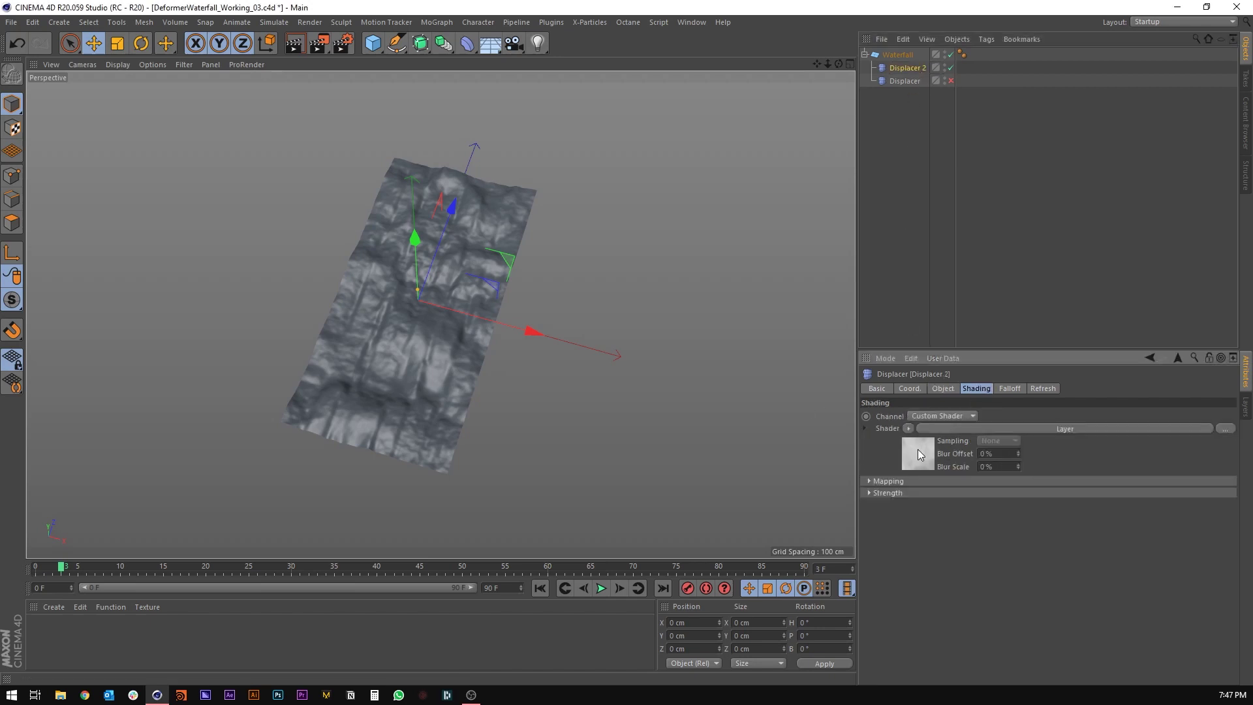
click(923, 456)
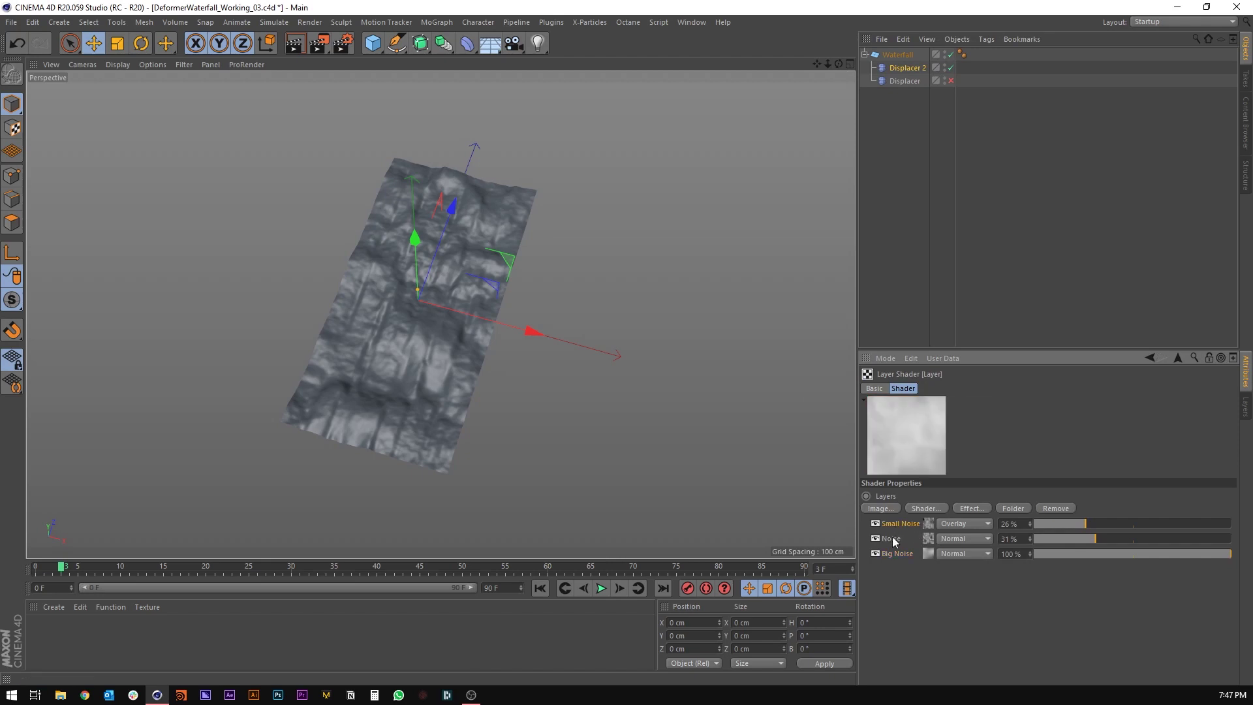
click(1049, 508)
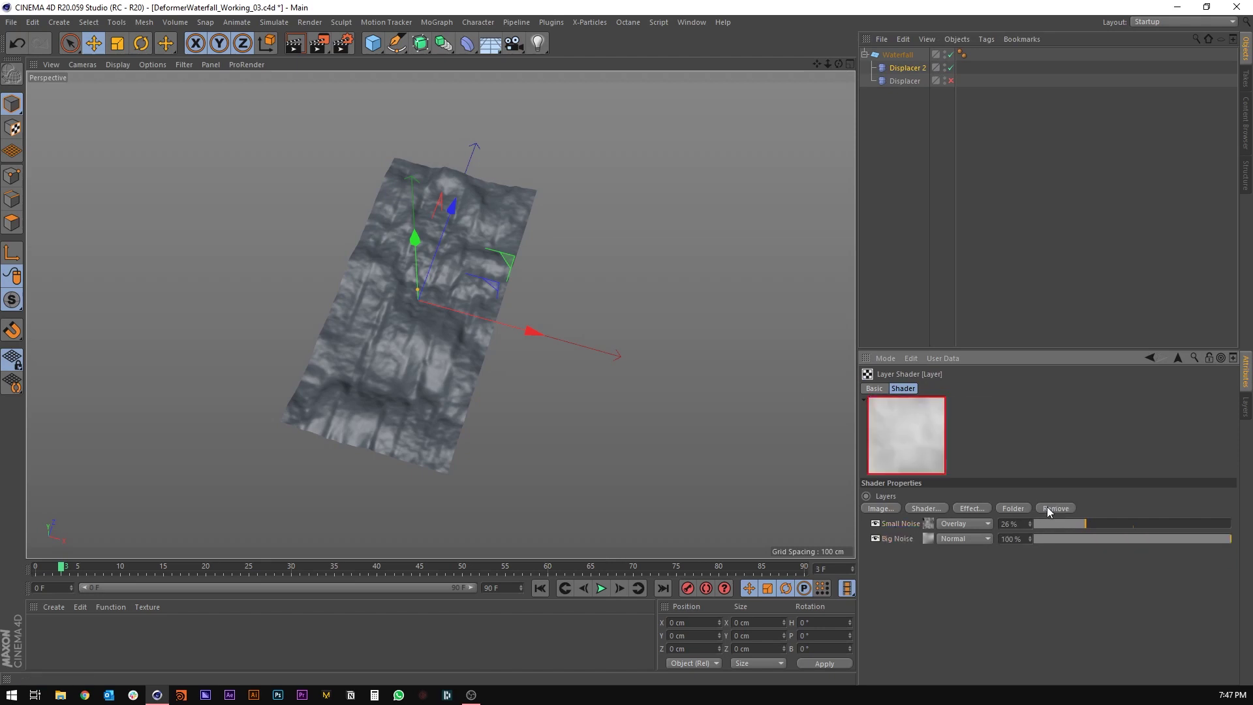
click(1044, 507)
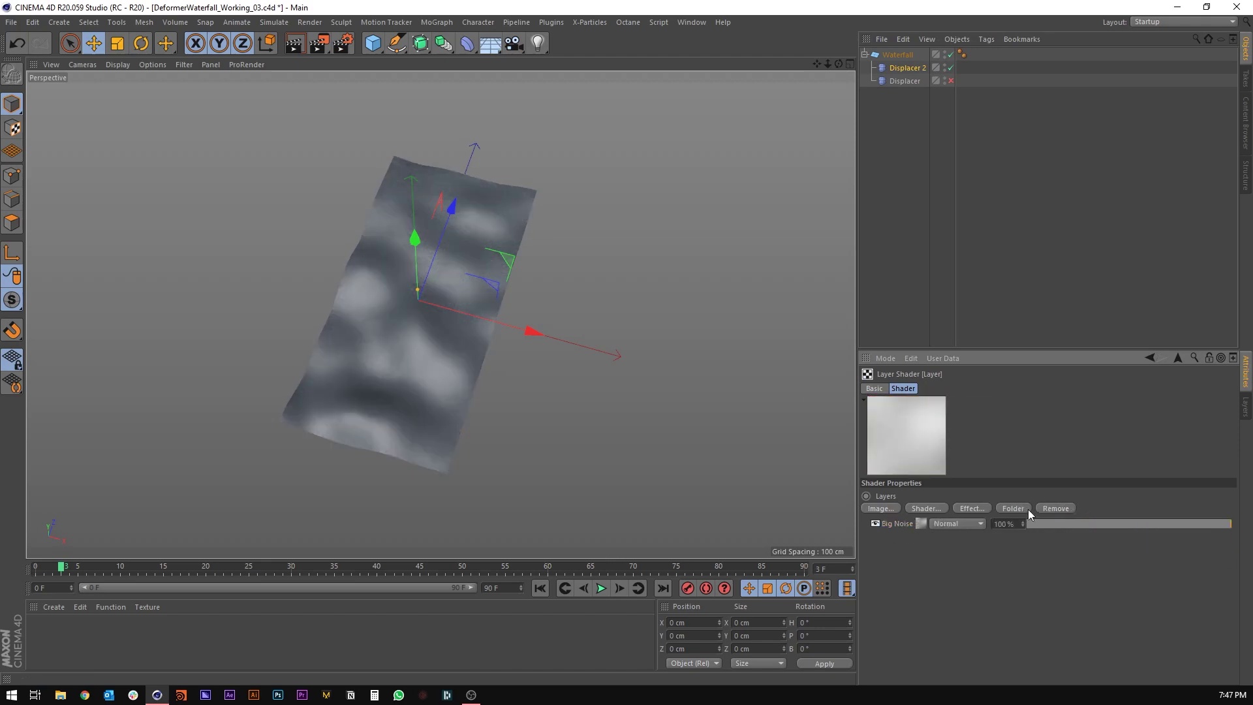
mouse_move(412, 322)
alt+mouse_down()
mouse_move(472, 295)
mouse_move(414, 214)
mouse_move(432, 331)
alt+mouse_up()
click(911, 68)
Set Displacer 2's direction to Planar and scrub the timeline to watch the waves.
click(944, 388)
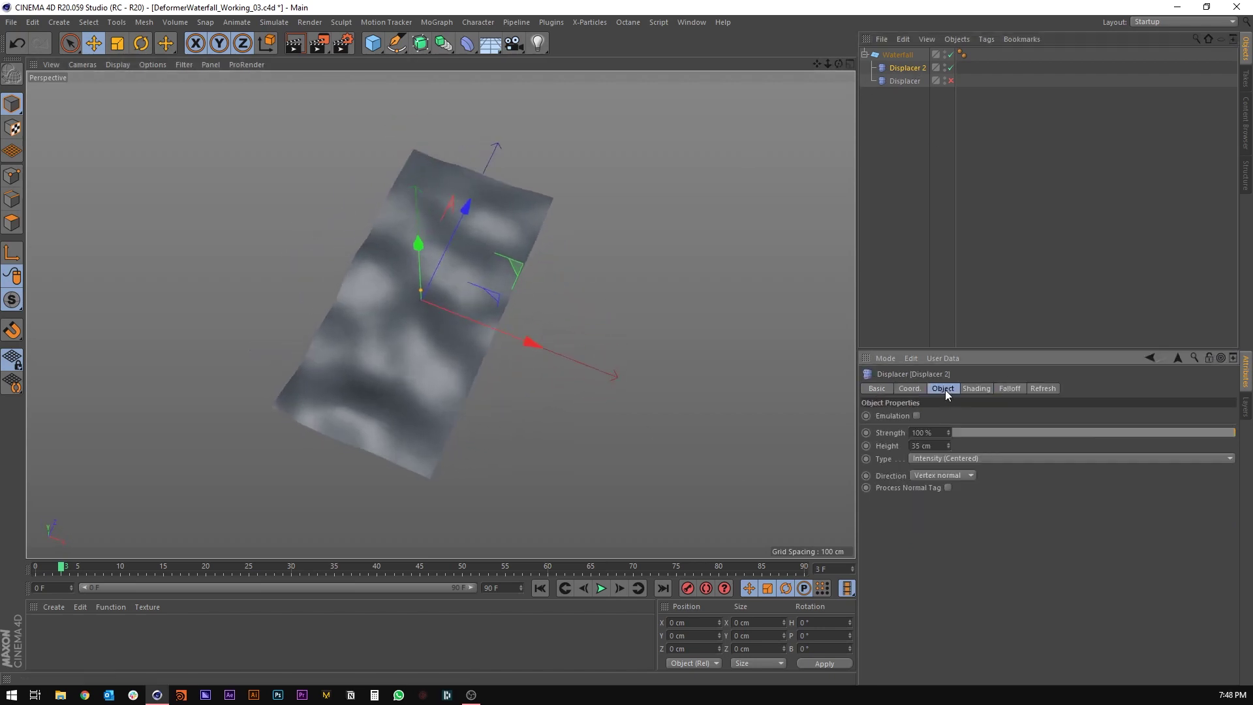
click(928, 478)
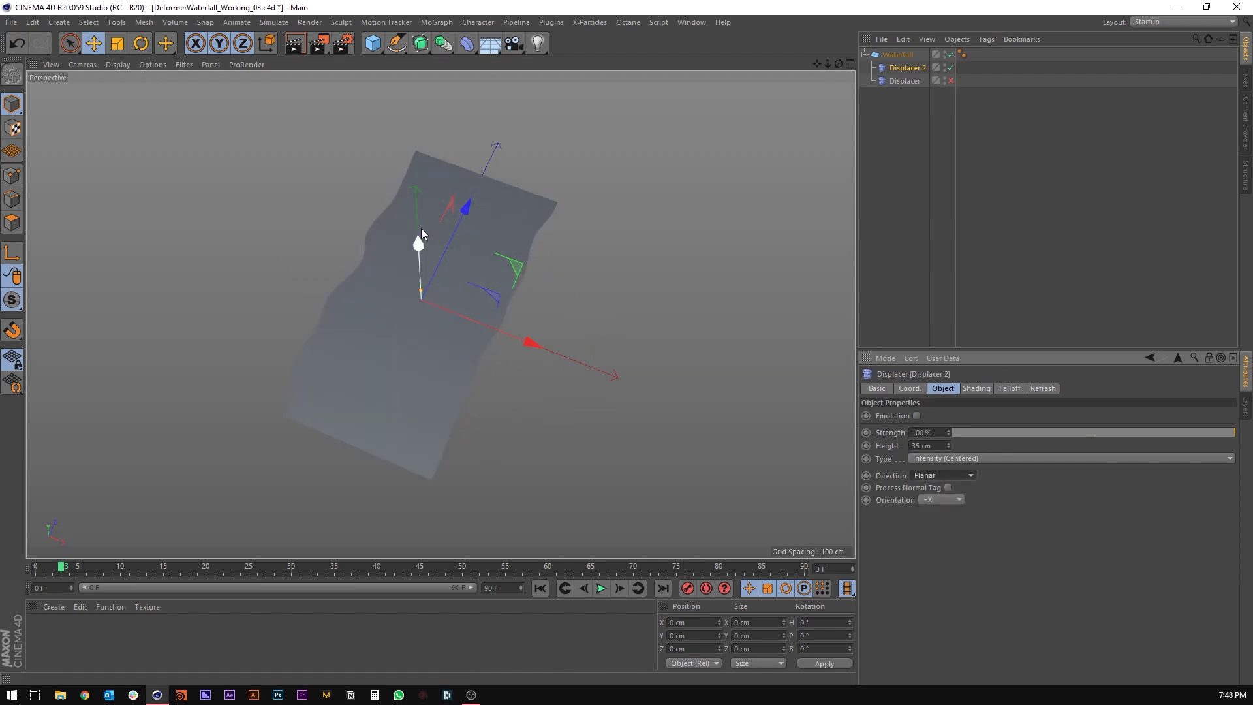
alt+drag(421, 228, 464, 354)
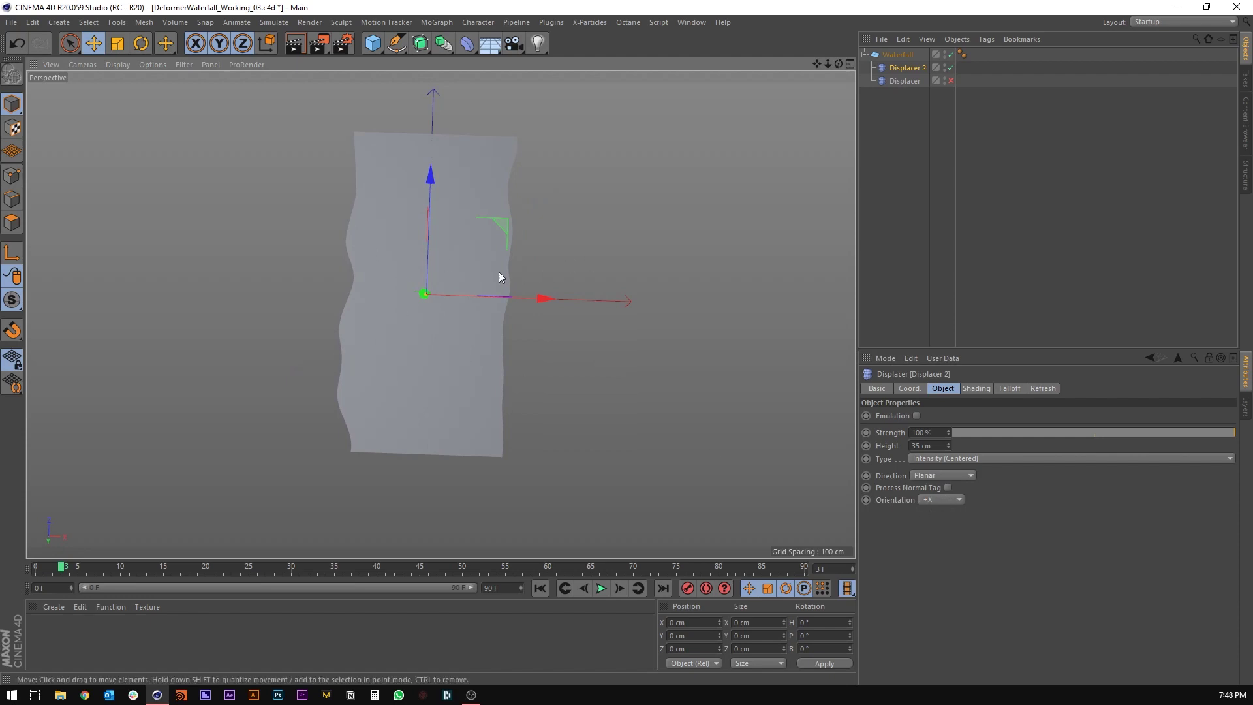
drag(51, 569, 471, 575)
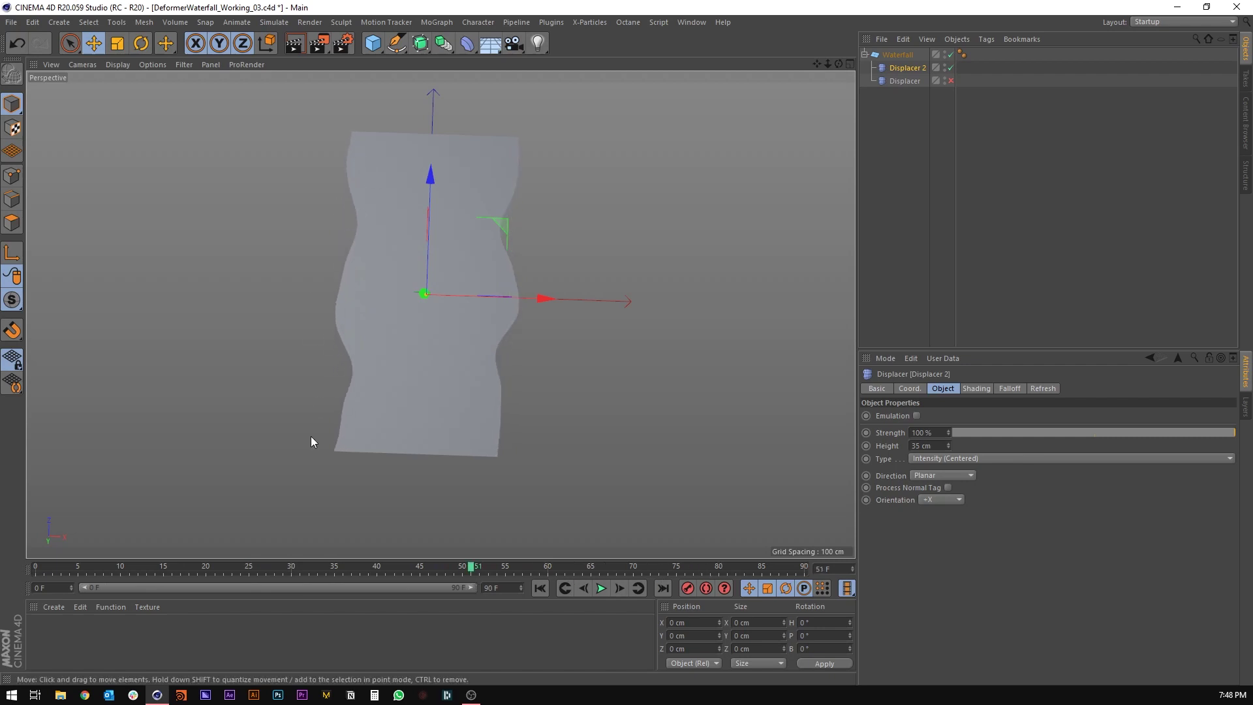
Switch to Gouraud Lines shading to inspect the mesh, then back to smooth shading.
key(n)
key(b)
key(n)
key(a)
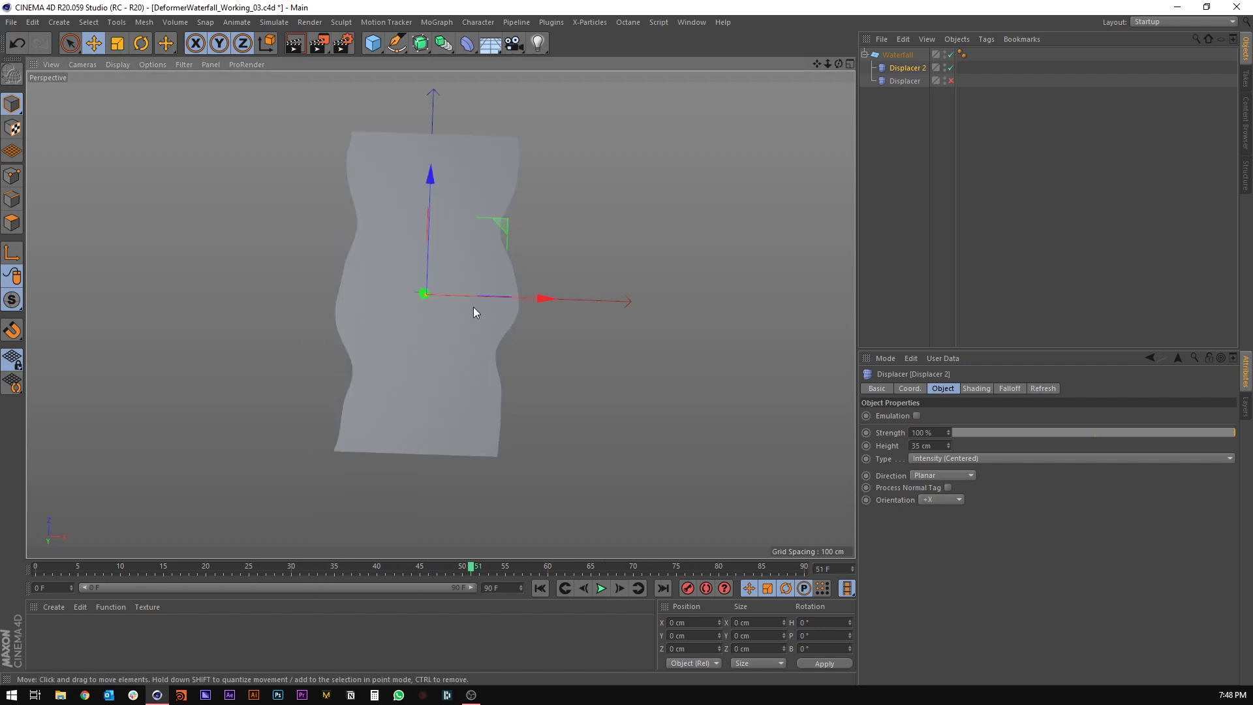
click(914, 81)
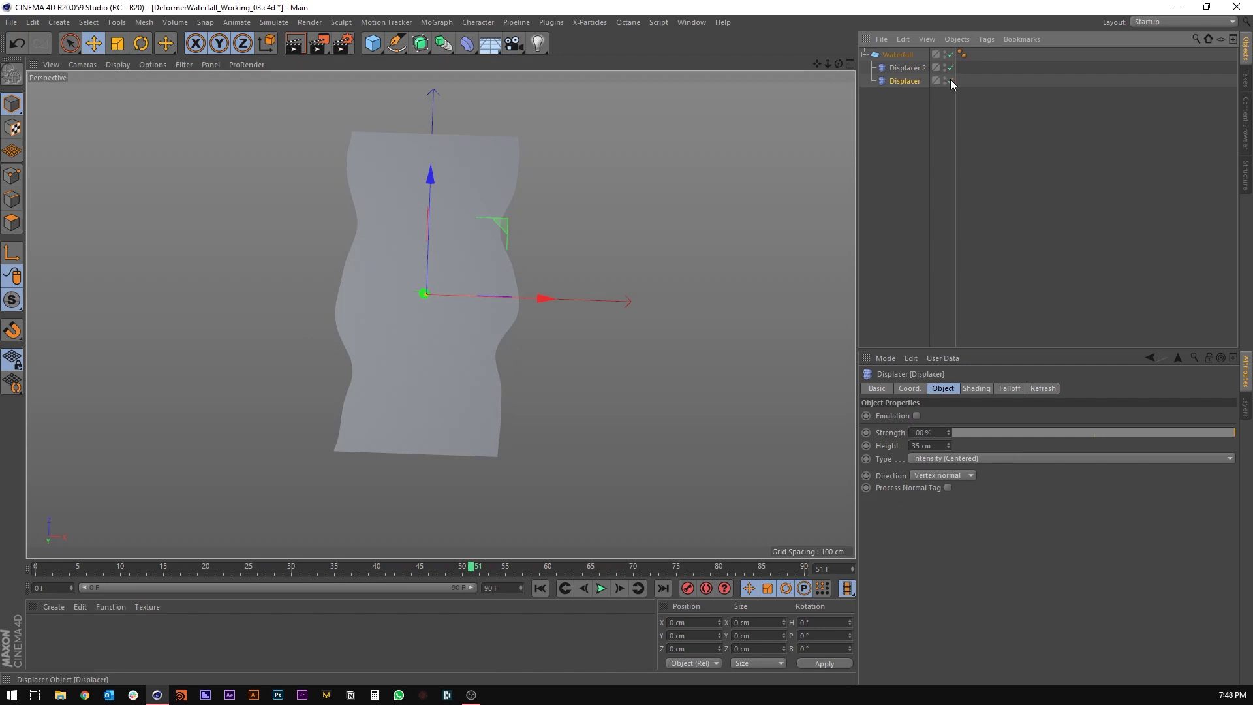
Re-enable the original Displacer, test its order, and keep Displacer 2 above it.
click(950, 80)
alt+drag(417, 183, 475, 167)
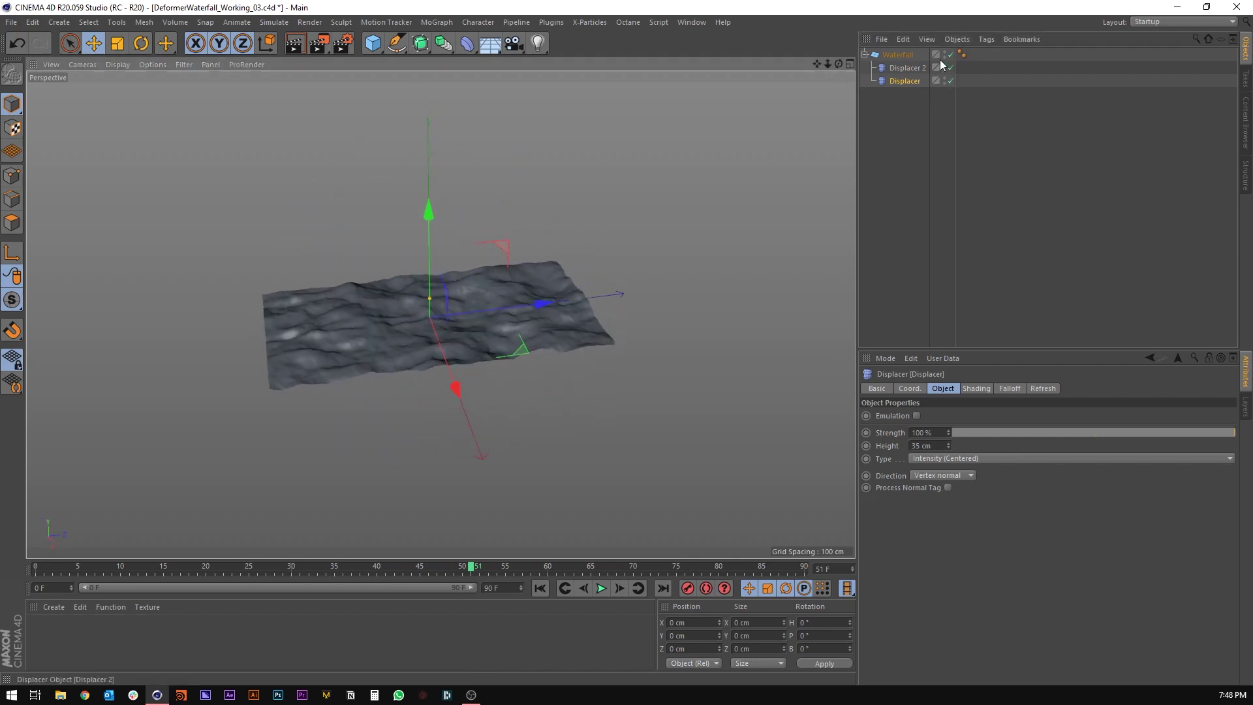
drag(907, 81, 898, 60)
alt+drag(510, 326, 611, 406)
mouse_move(255, 565)
mouse_down()
mouse_move(113, 564)
mouse_move(266, 561)
mouse_up()
drag(908, 81, 903, 61)
alt+drag(575, 361, 458, 283)
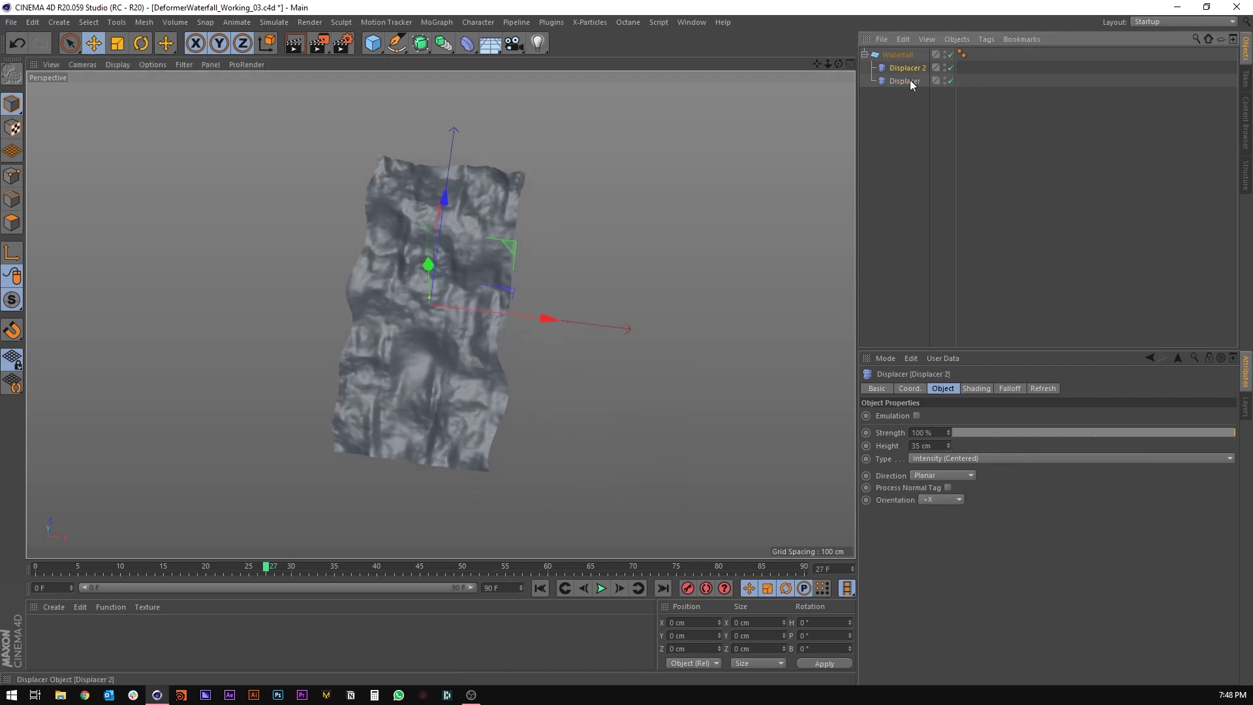
Open the Big Noise layer in Displacer 2's Layer shader.
click(977, 388)
click(921, 445)
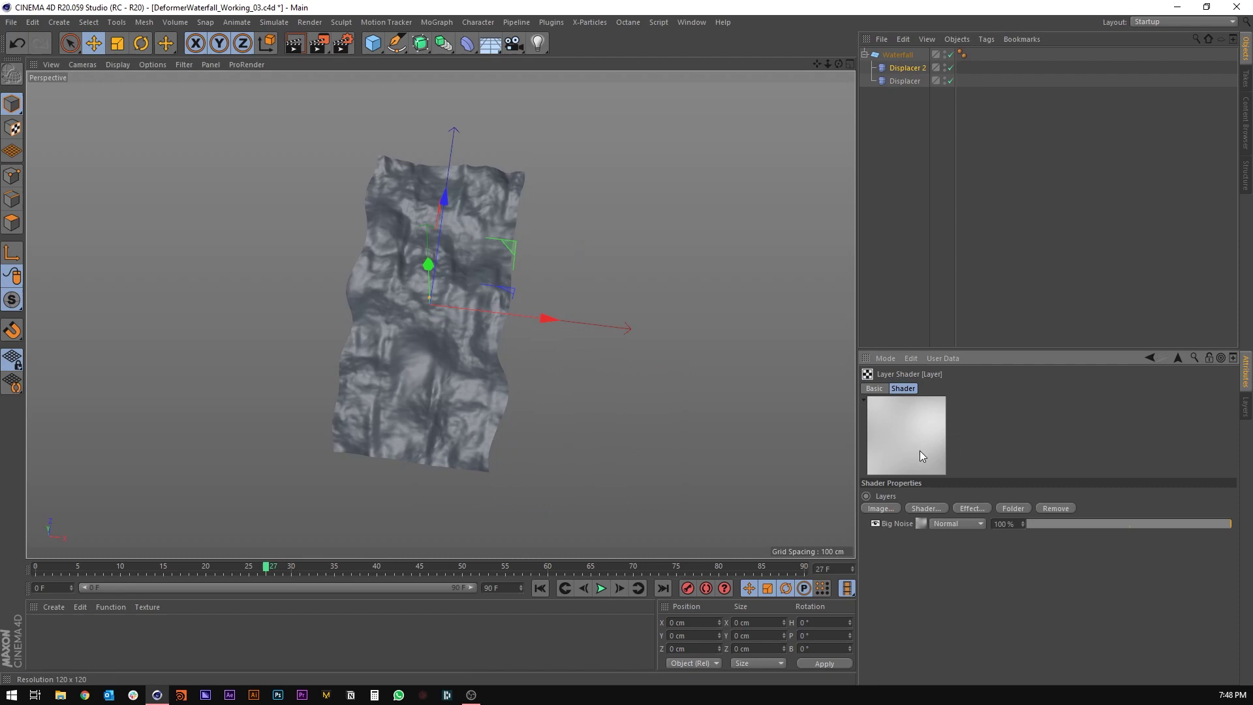
click(919, 524)
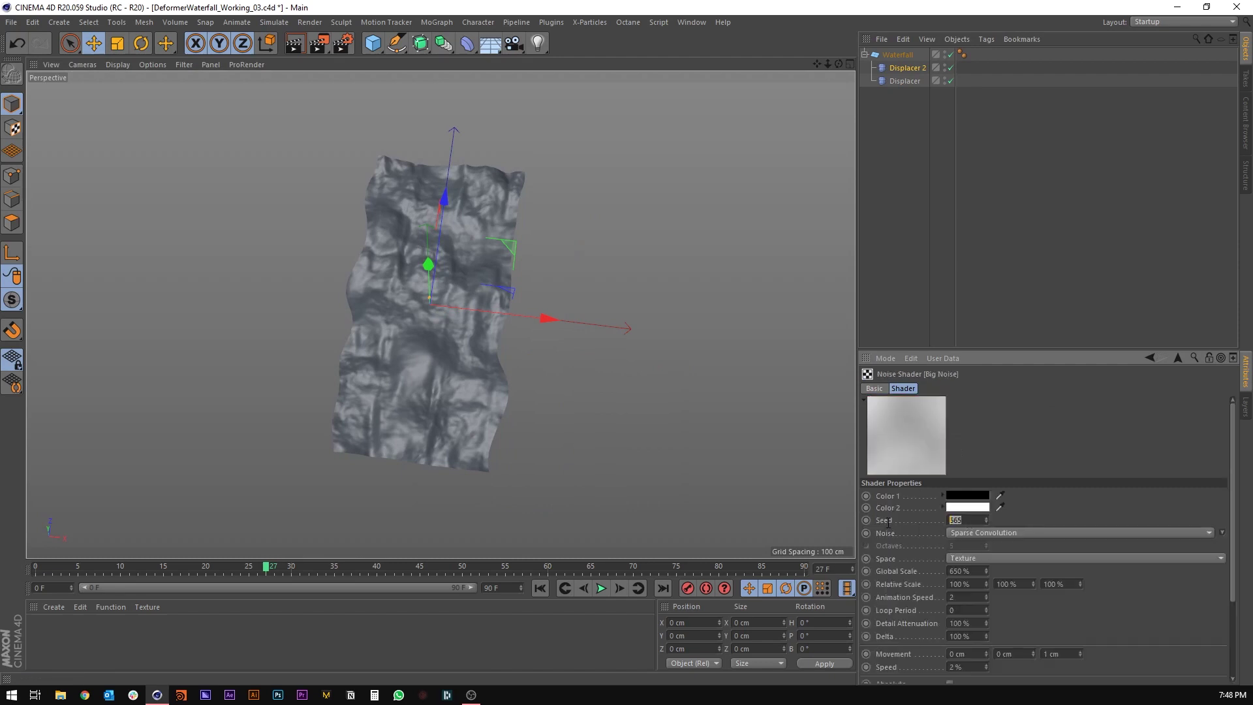
Set the Big Noise seed to 668 and its noise type to Turbulence.
key(Up)
key(Up)
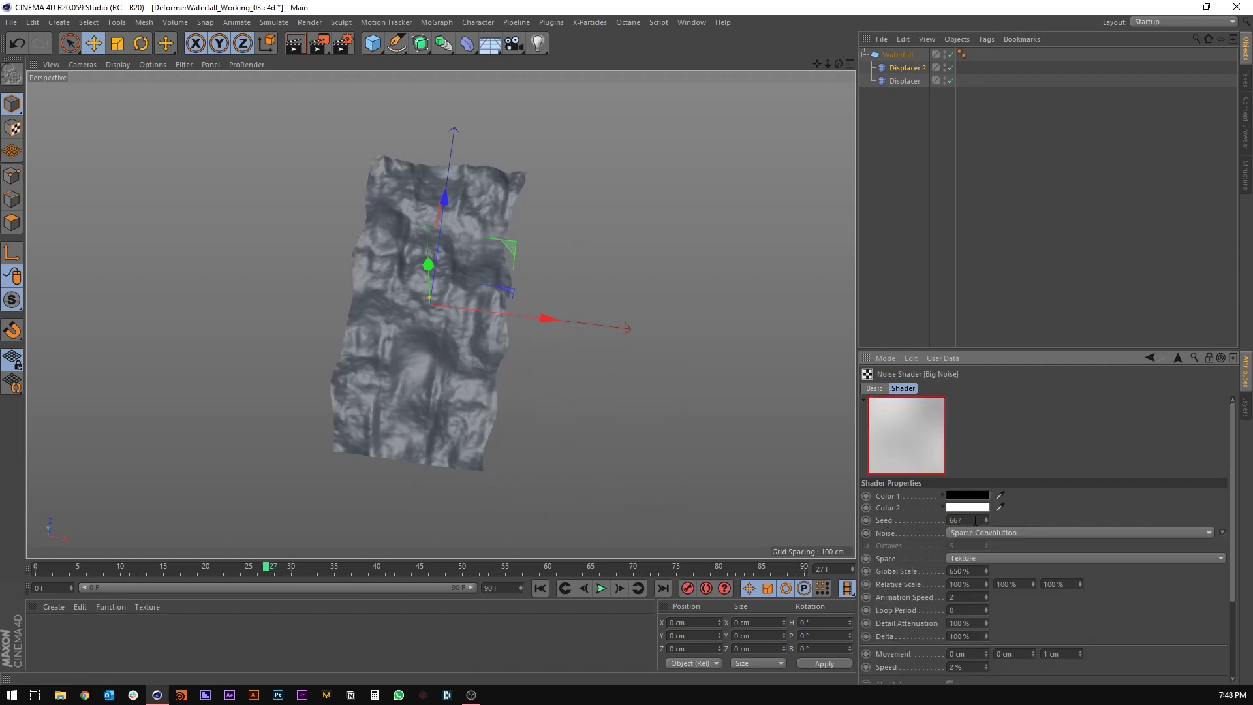
scroll(975, 520, up, 1)
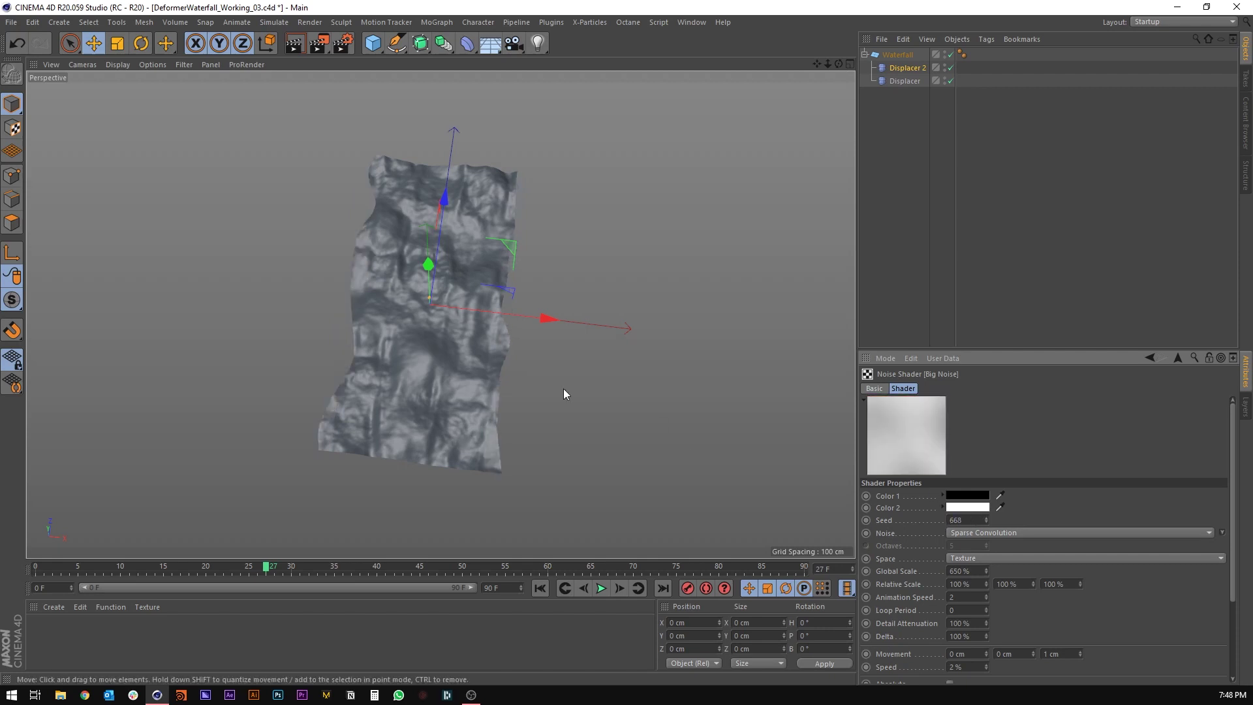
alt+drag(563, 389, 430, 379)
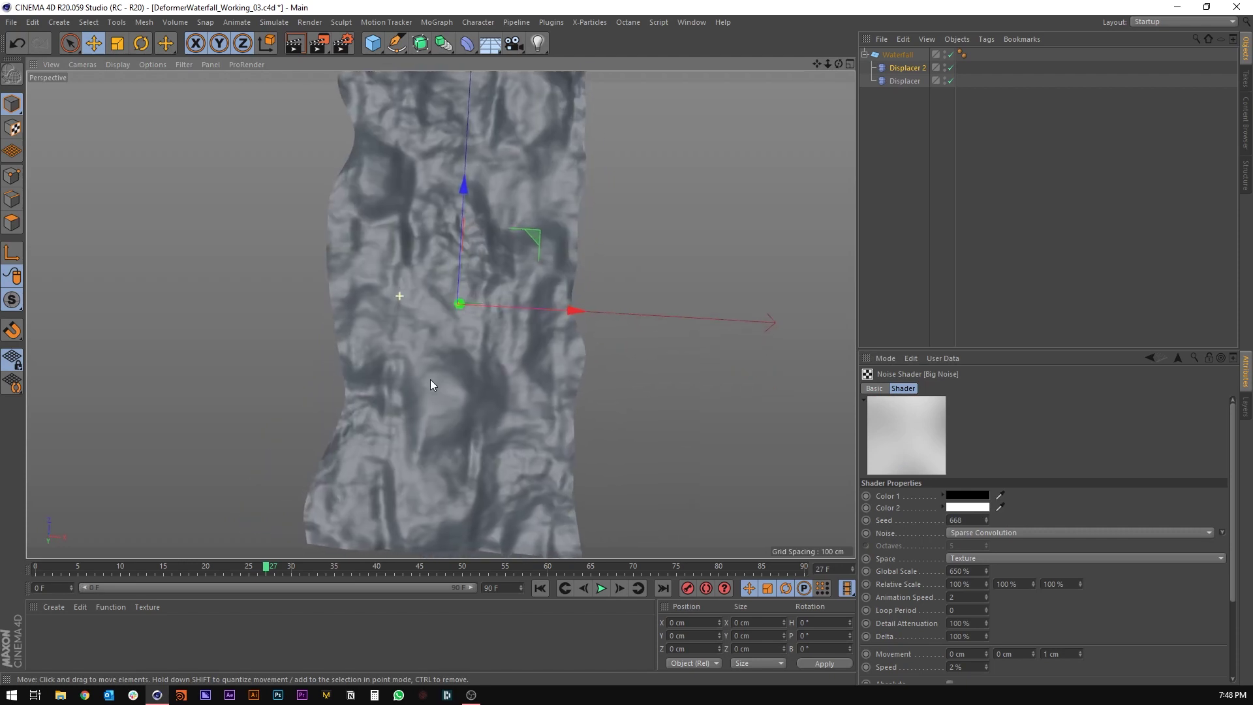
click(1223, 534)
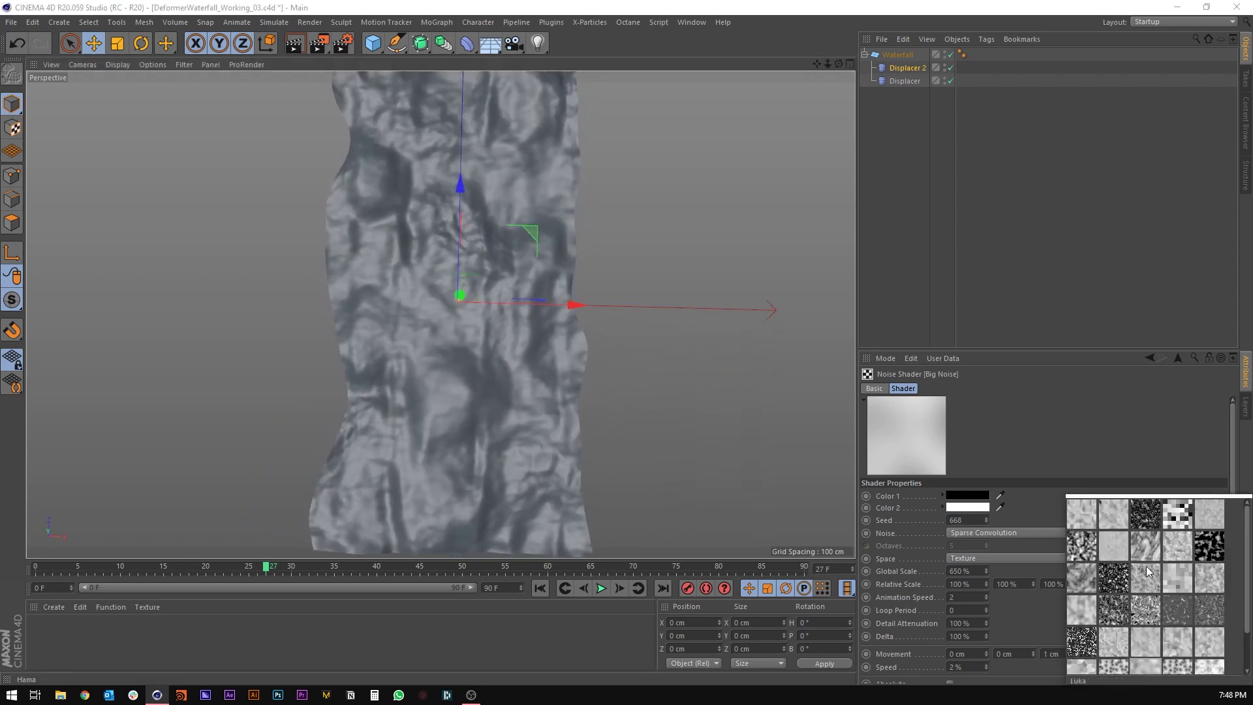
click(1221, 514)
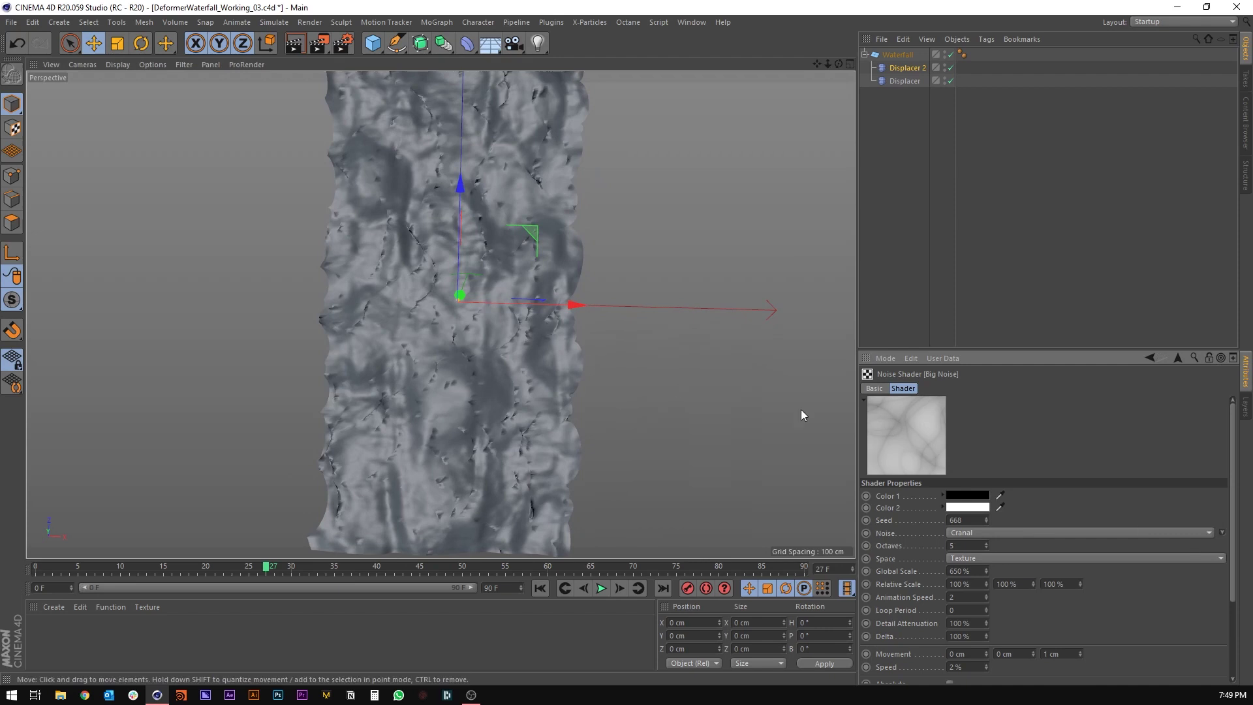
click(1219, 534)
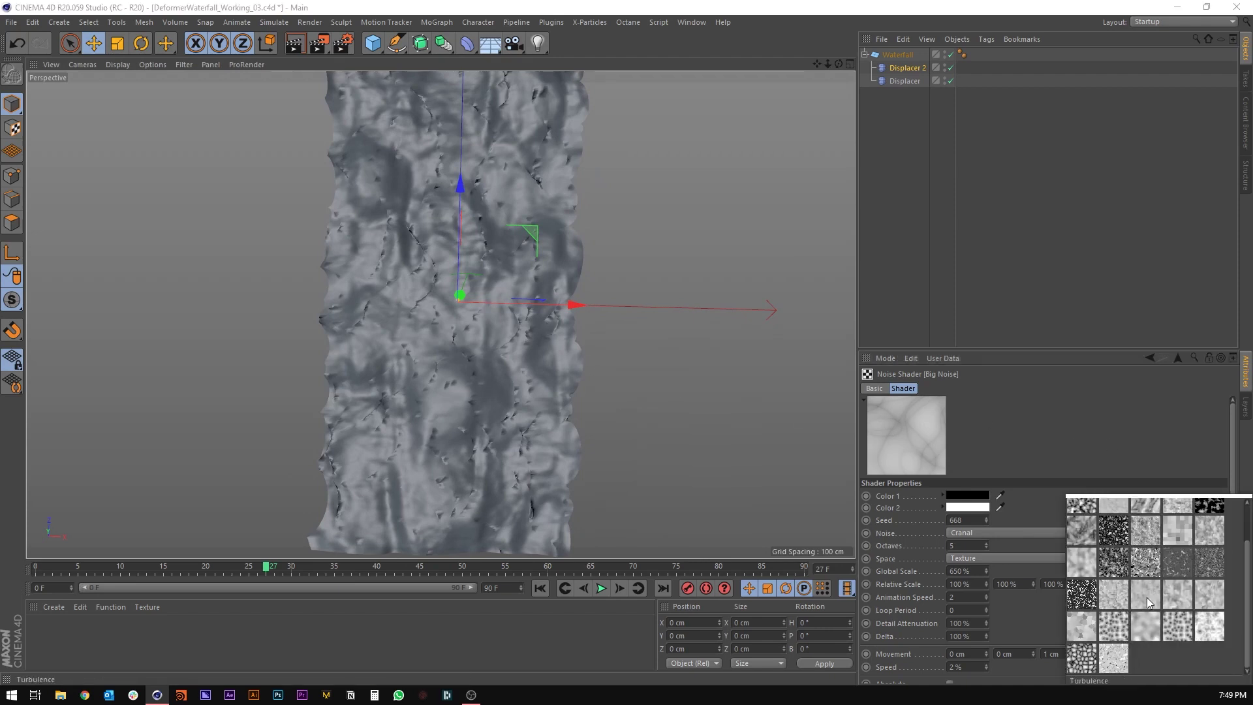
click(1148, 602)
Lower Displacer 2's height to 25 cm.
alt+drag(483, 361, 386, 331)
click(906, 68)
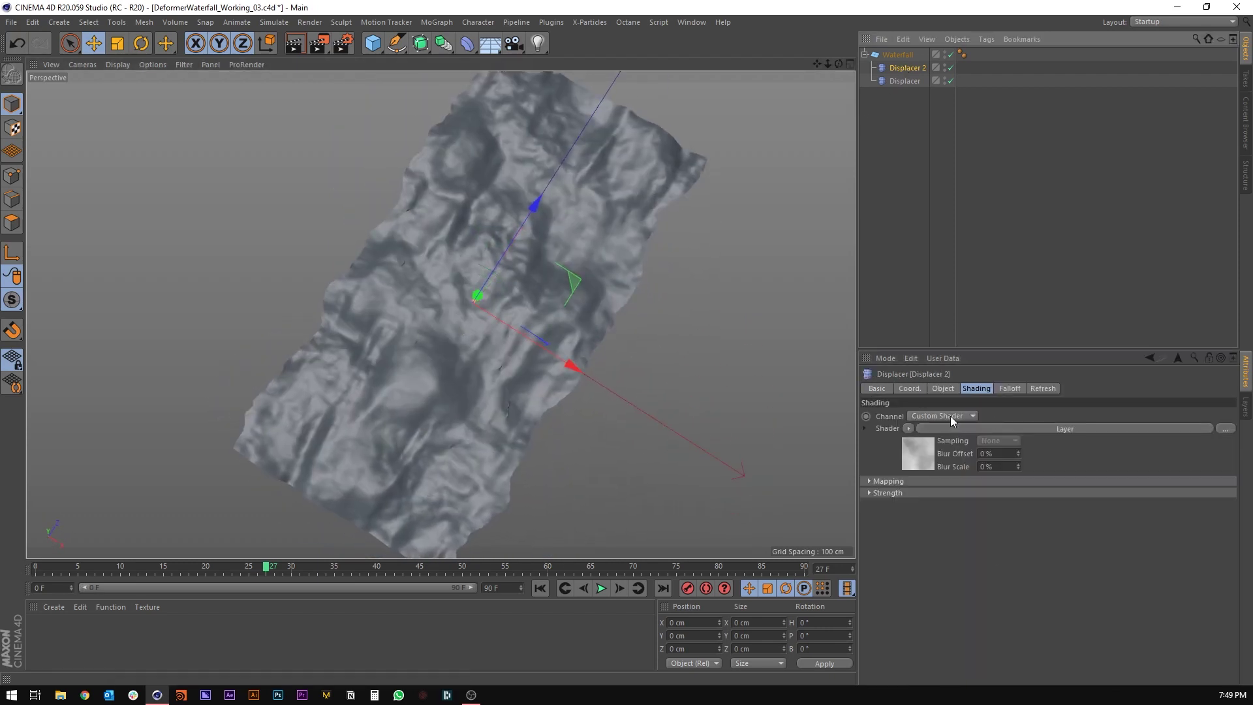
click(942, 389)
drag(938, 450, 870, 444)
text(25)
key(Return)
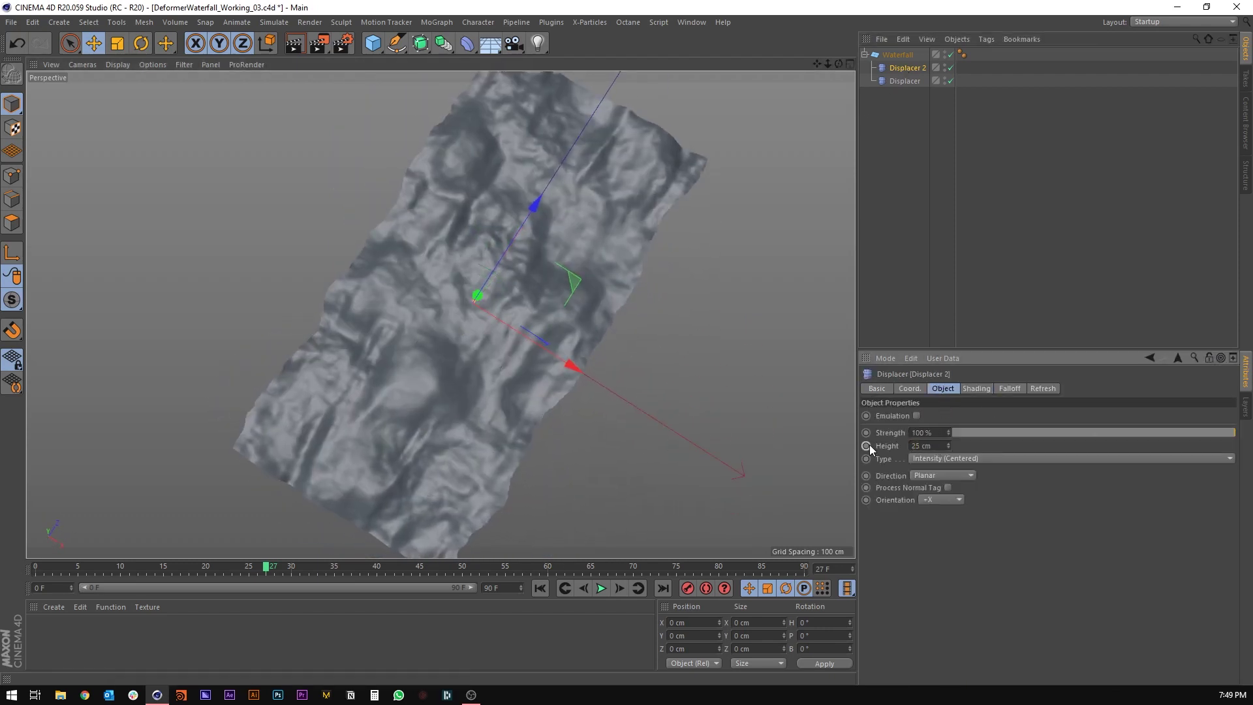
alt+drag(419, 247, 398, 212)
scroll(408, 215, down, 4)
alt+middle_drag(399, 212, 379, 254)
Add a Bend deformer under Waterfall with Y and Z size 250 cm.
click(892, 56)
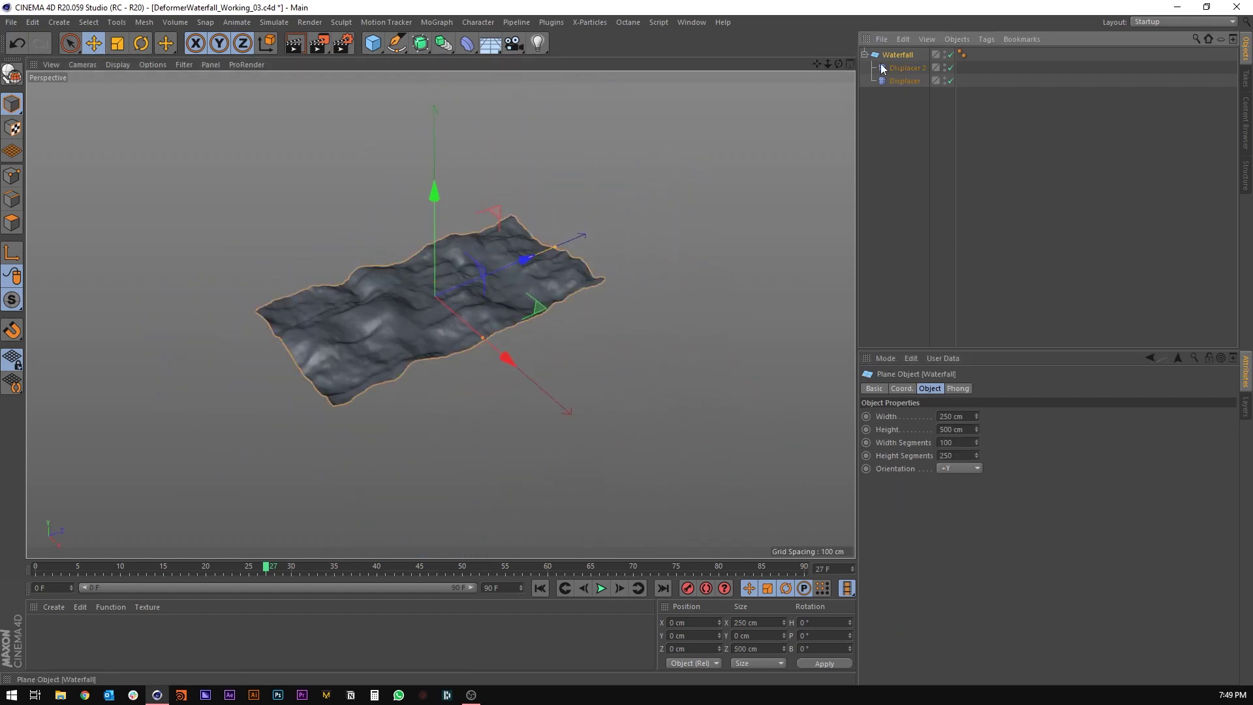
click(466, 45)
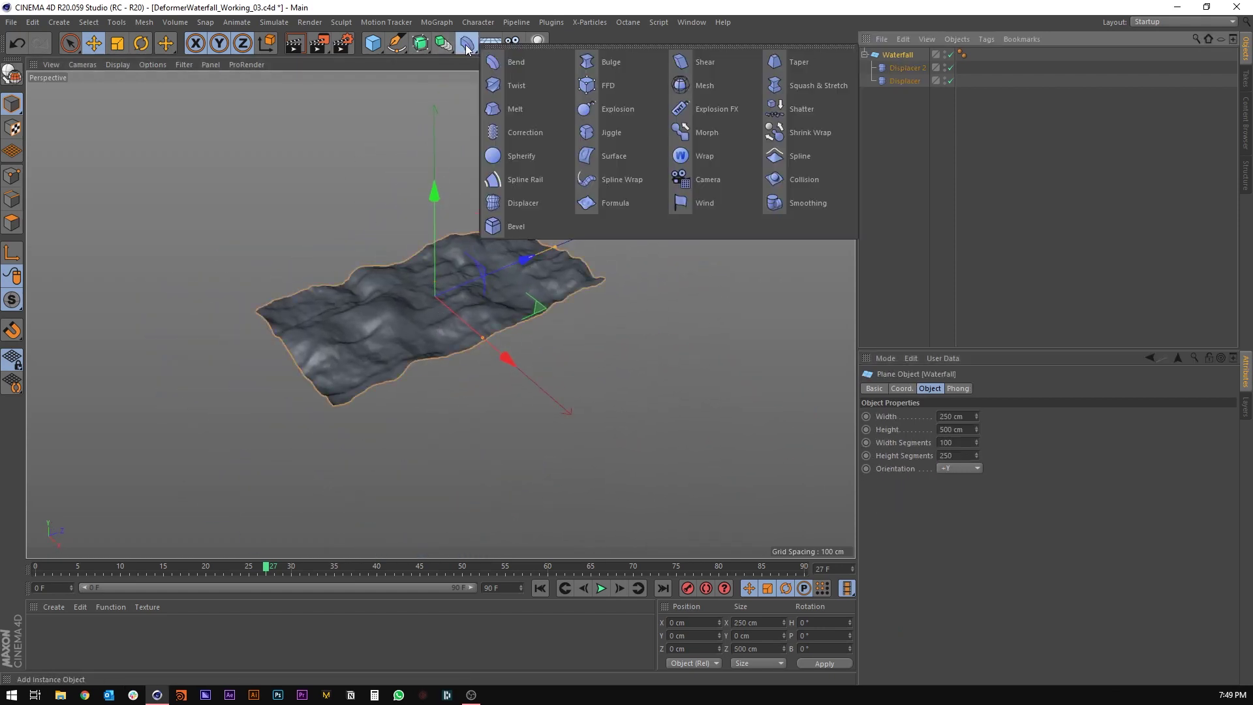
shift+click(531, 63)
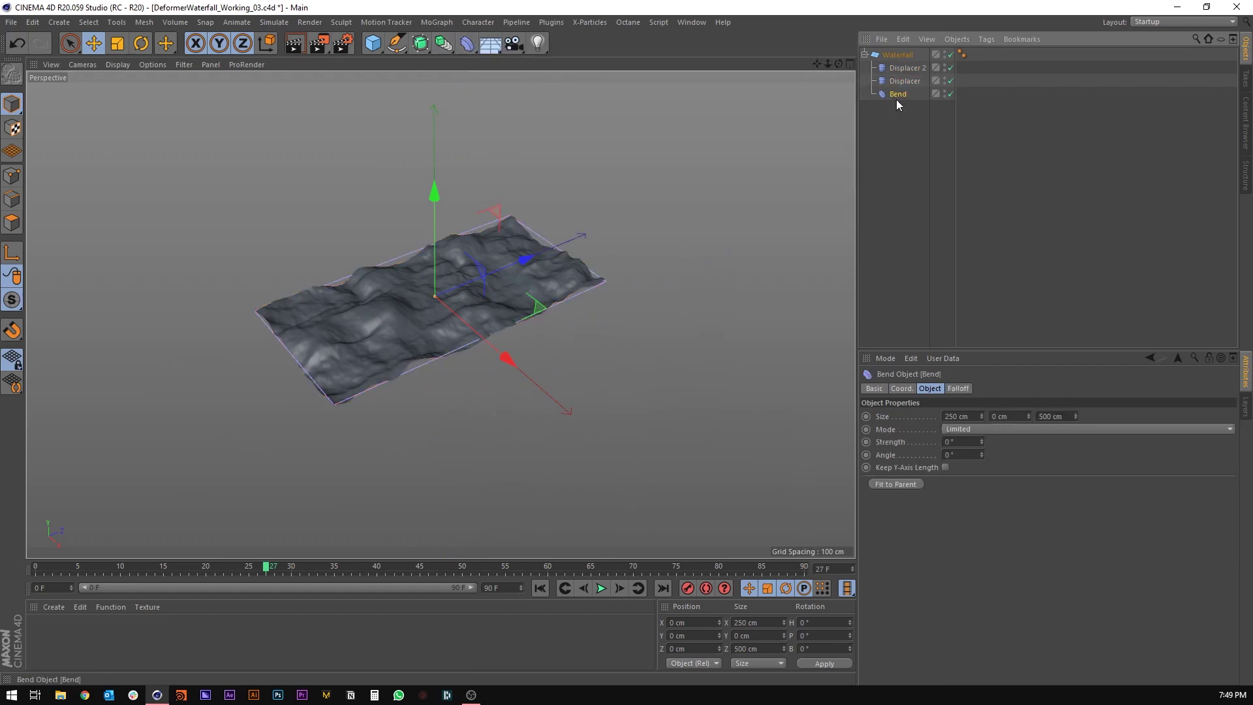
click(1022, 415)
key(Return)
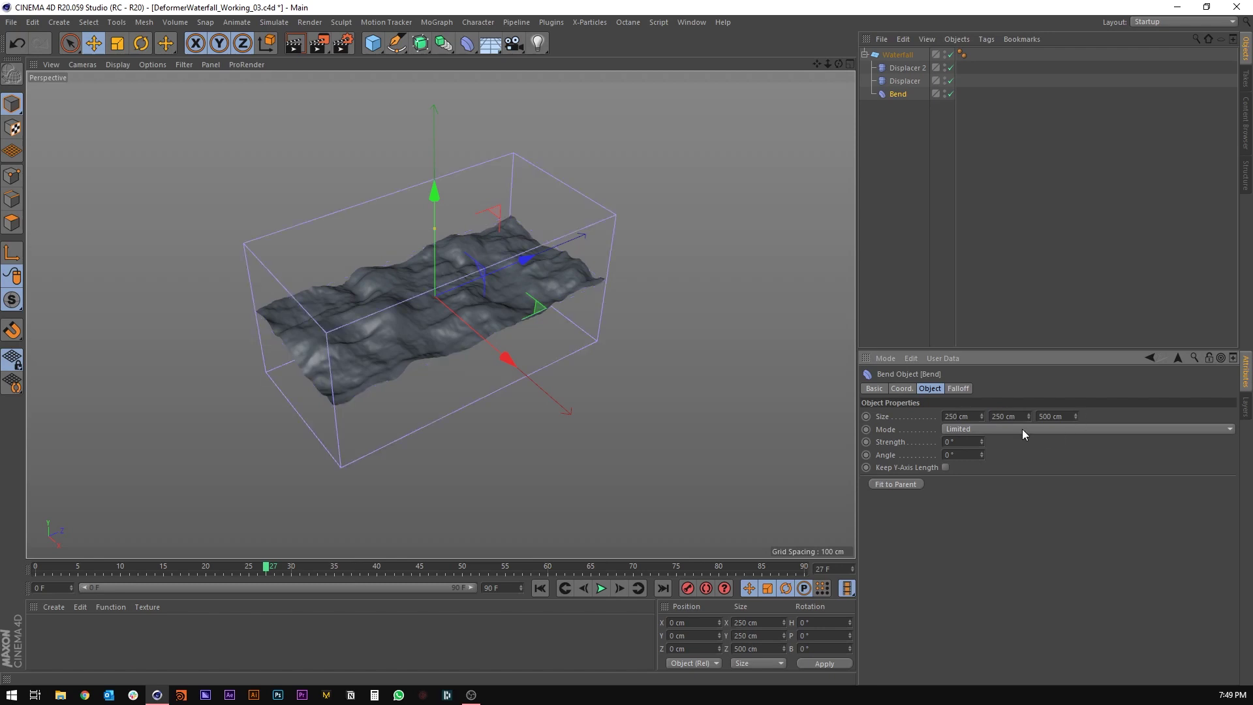
key(Return)
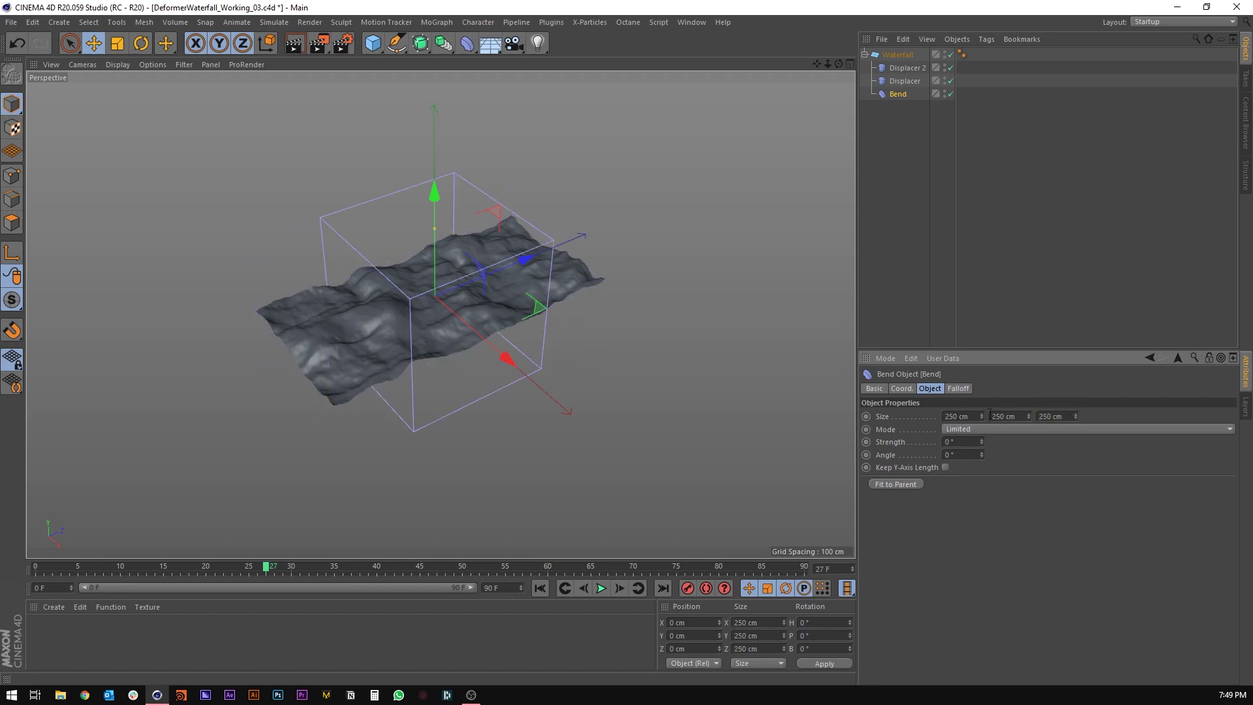
drag(980, 442, 1018, 441)
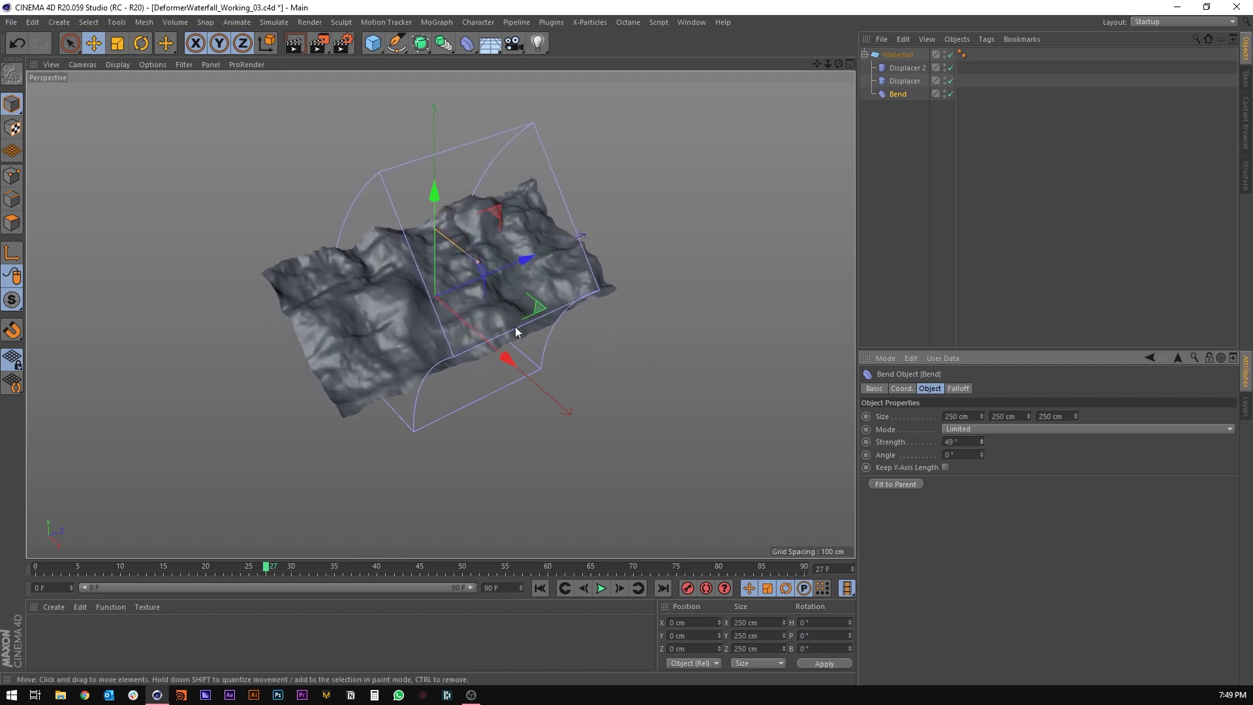
alt+drag(515, 326, 457, 241)
Rotate the Bend to H -90° and B 90°, then scale it to about 75 cm.
click(136, 44)
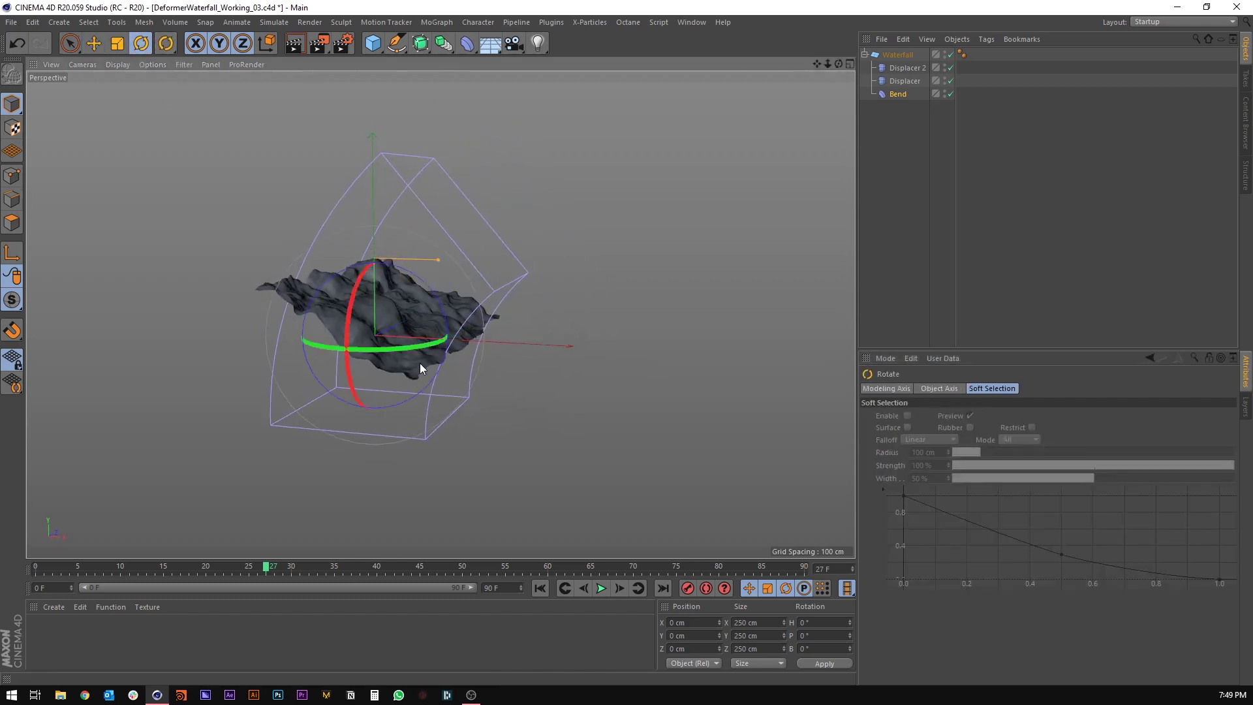
drag(384, 346, 234, 341)
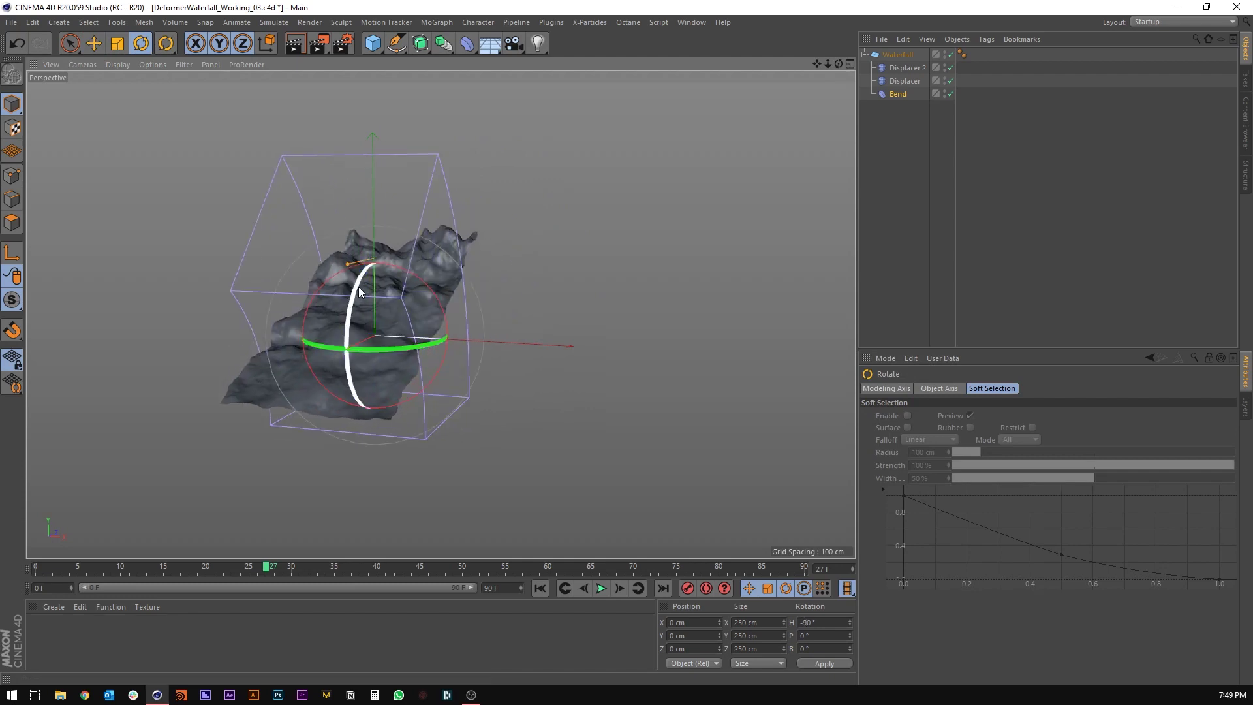
drag(360, 290, 356, 388)
alt+drag(356, 387, 289, 336)
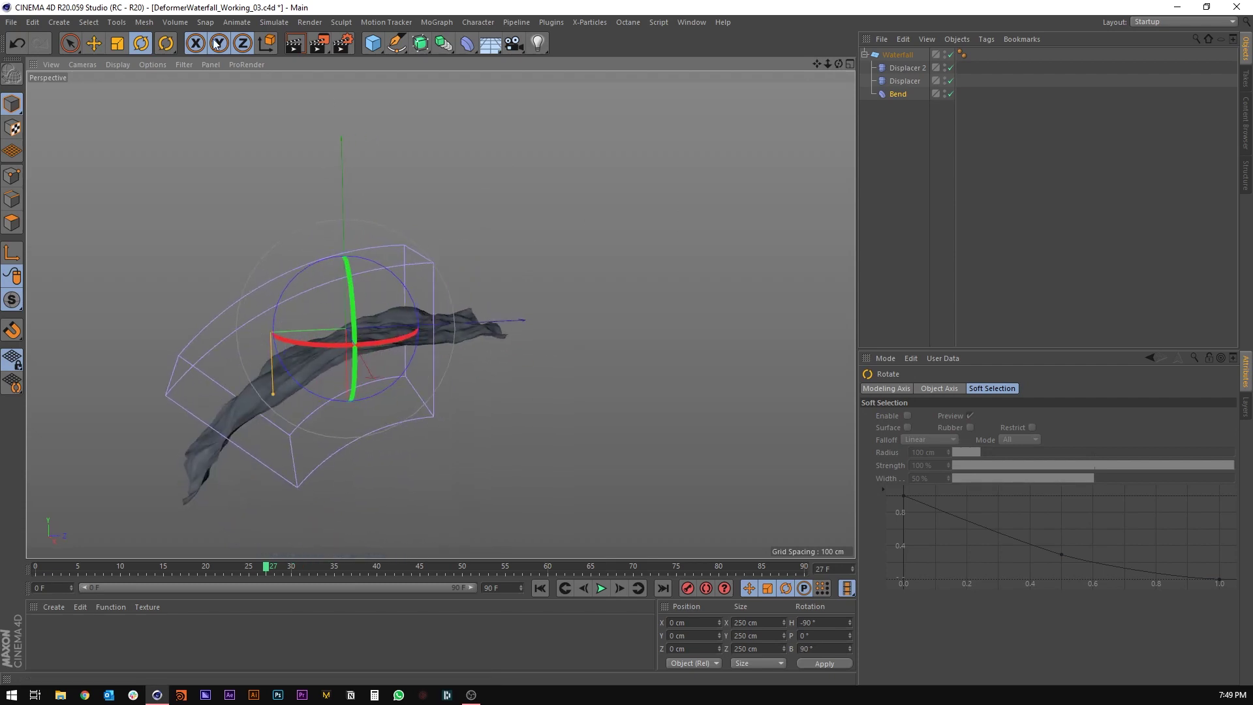
key(t)
drag(620, 152, 280, 193)
key(e)
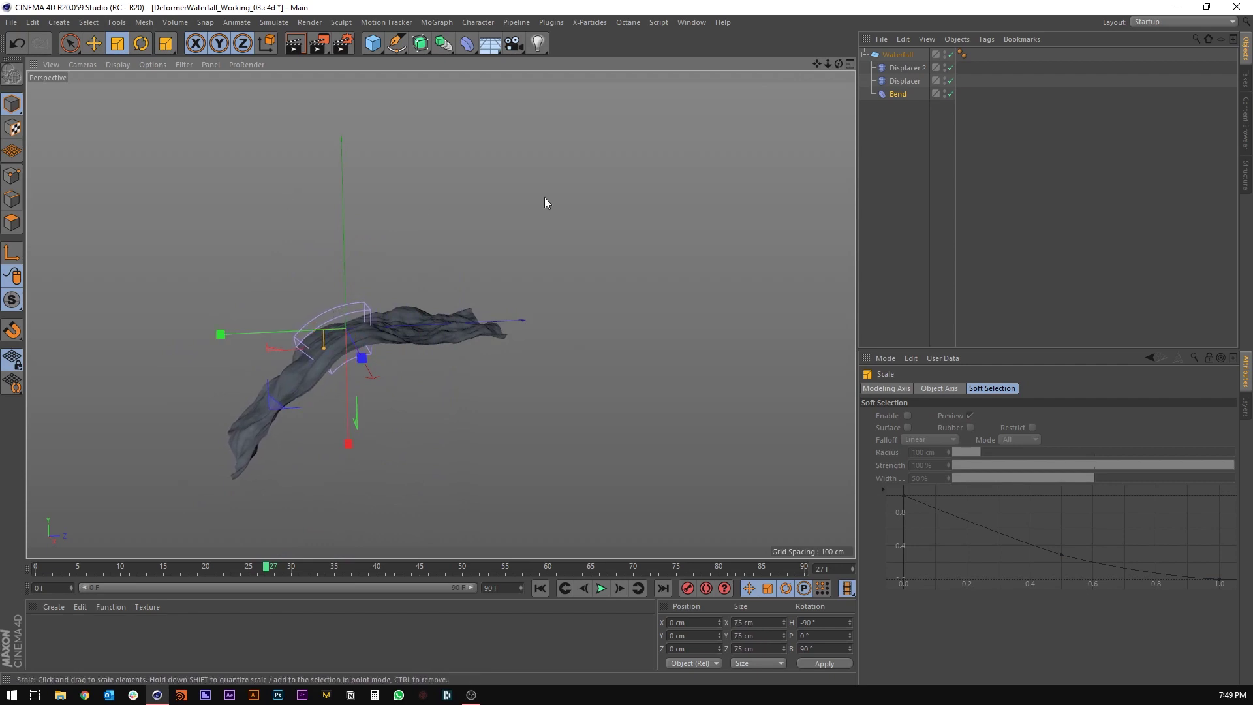
Set the Bend strength to 90° and slide it along Z to 137 cm.
click(898, 93)
click(902, 443)
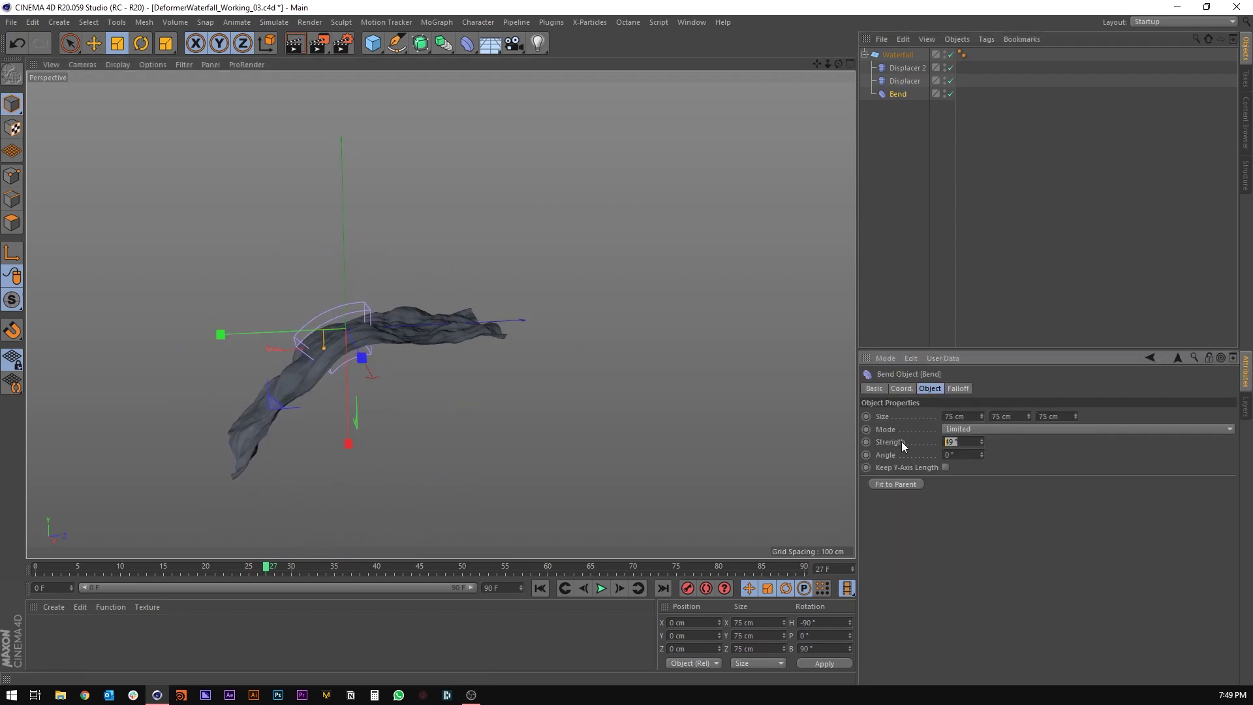
text(90)
key(Return)
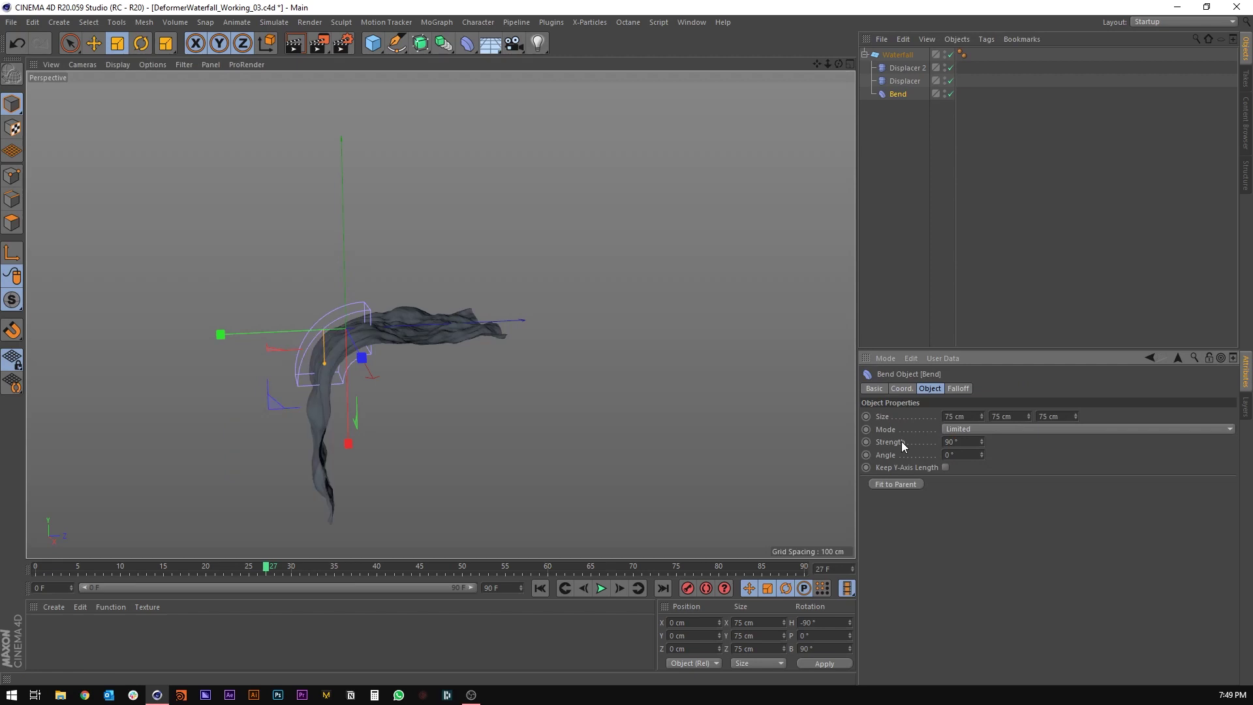
click(100, 38)
drag(252, 332, 555, 342)
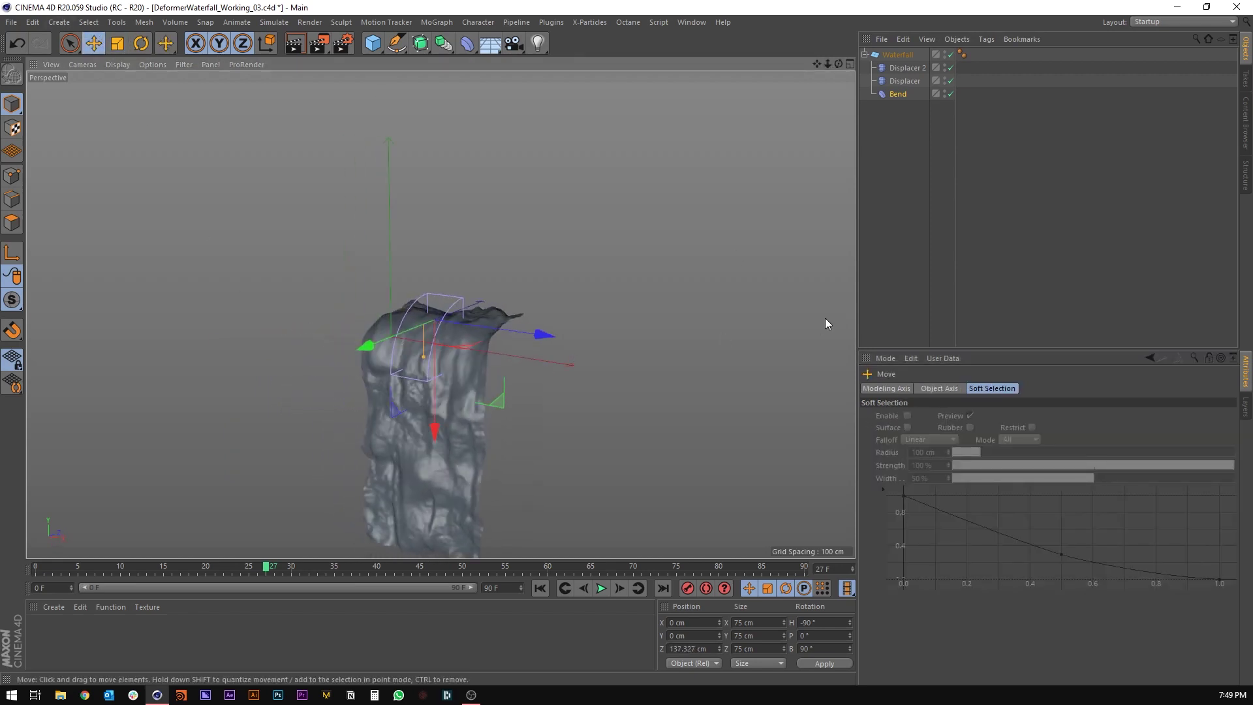
Enable Keep Y-Axis Length on the Bend deformer so the waterfall keeps its length.
click(908, 179)
click(945, 93)
scroll(400, 346, up, 5)
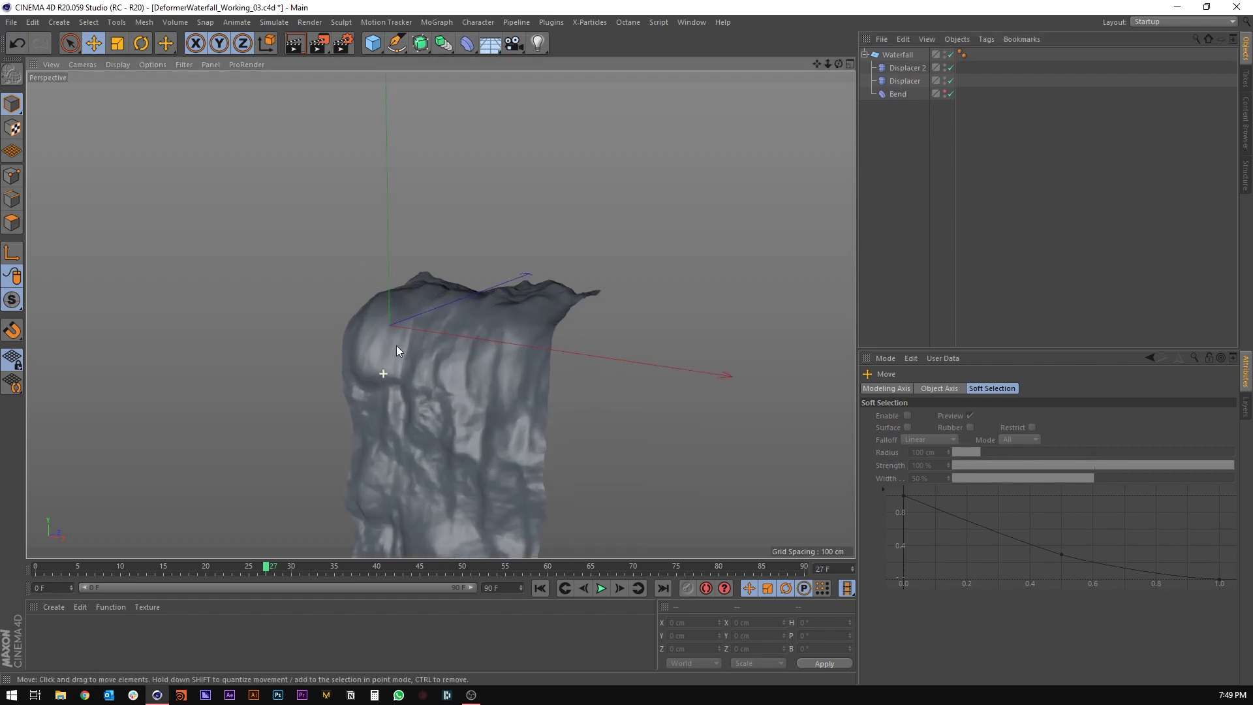
alt+drag(449, 355, 541, 386)
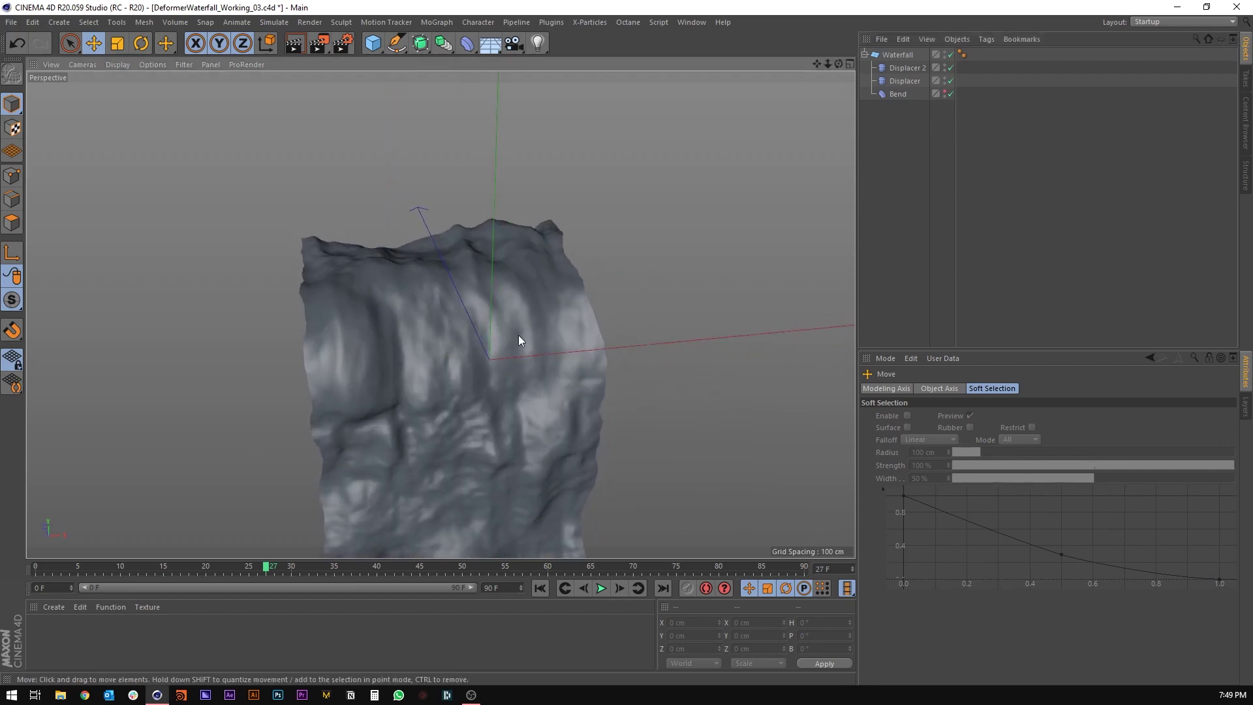
alt+drag(499, 340, 345, 308)
click(904, 95)
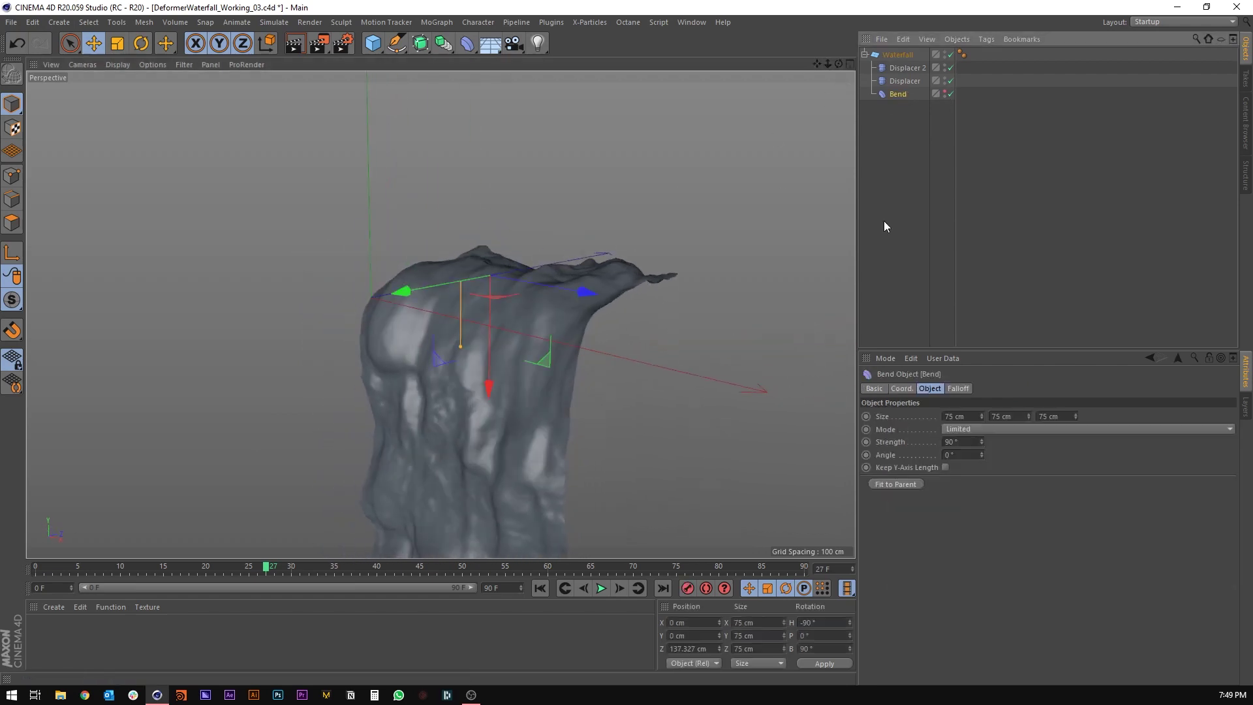
click(946, 468)
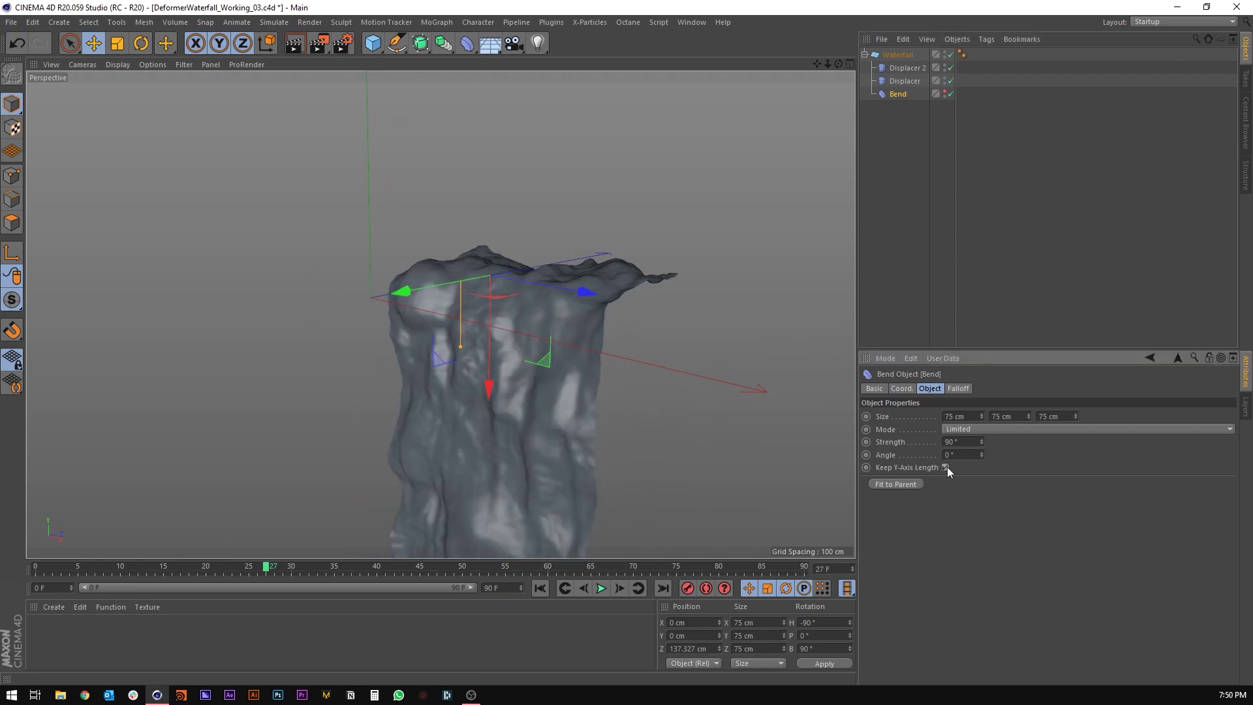
alt+drag(559, 311, 530, 313)
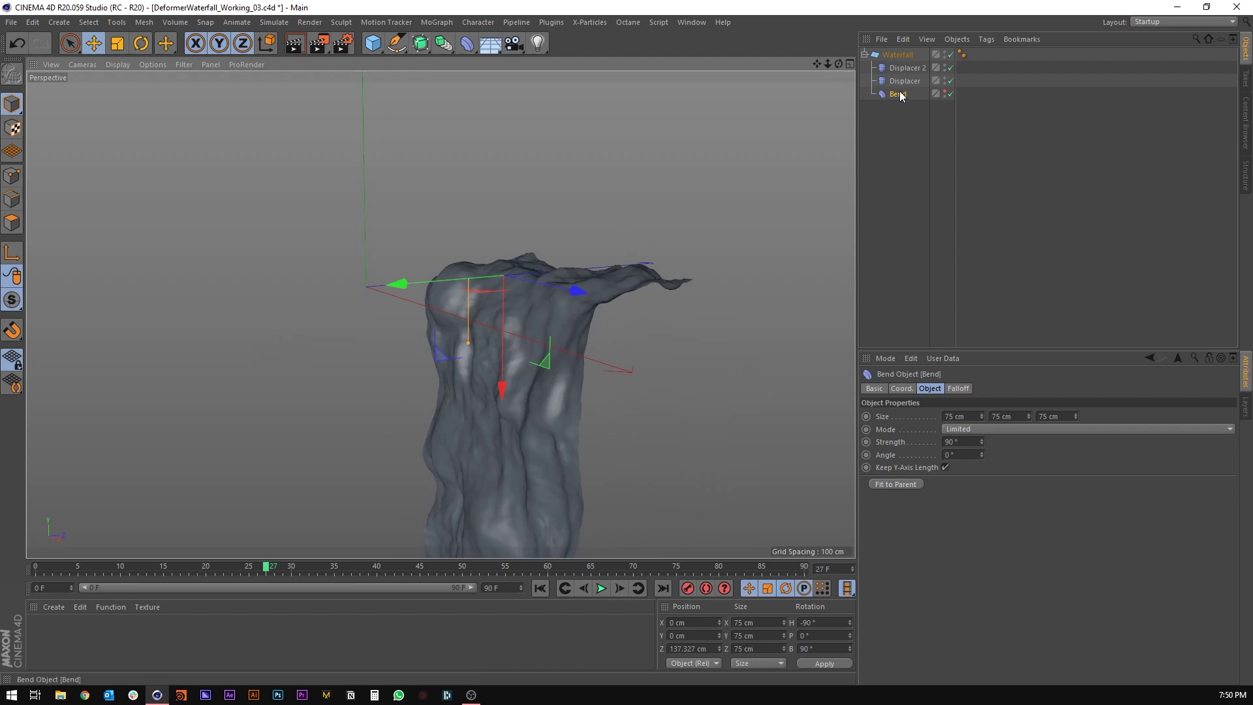
Show the Bend's cage again and scale the Bend deformer up to 120.9 cm.
click(944, 91)
alt+middle_drag(519, 308, 413, 246)
alt+drag(412, 245, 425, 276)
key(t)
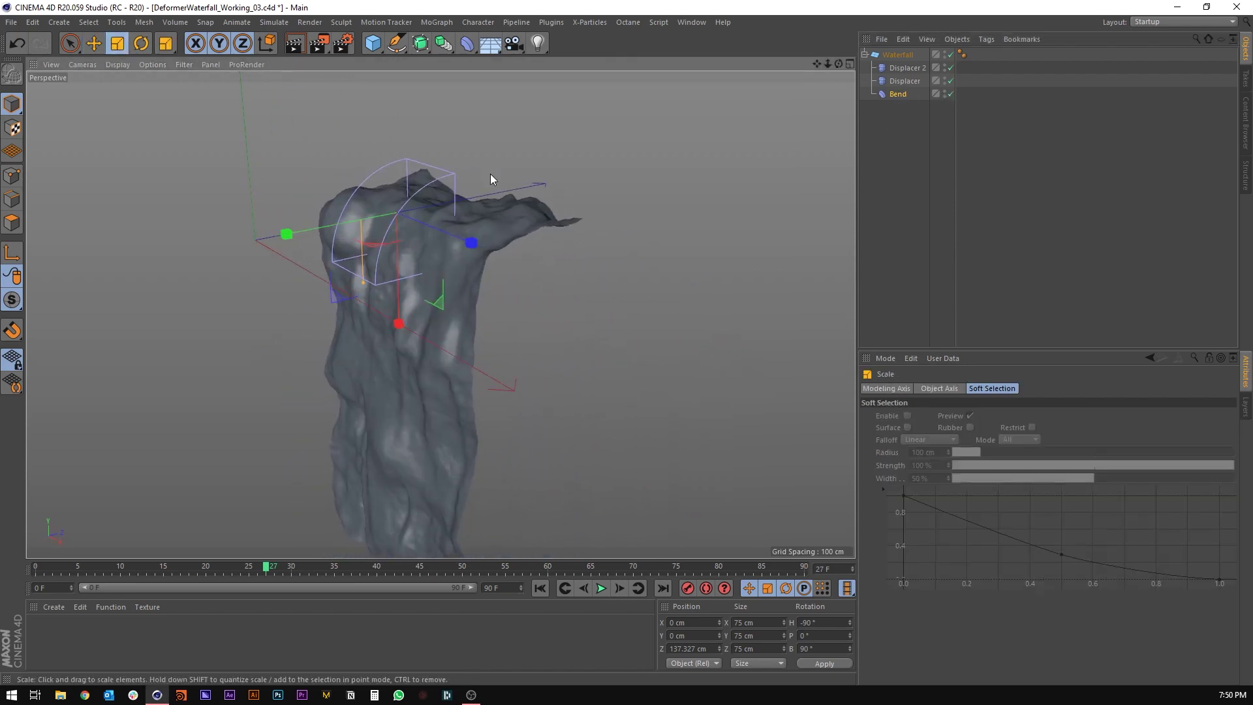
drag(491, 175, 734, 15)
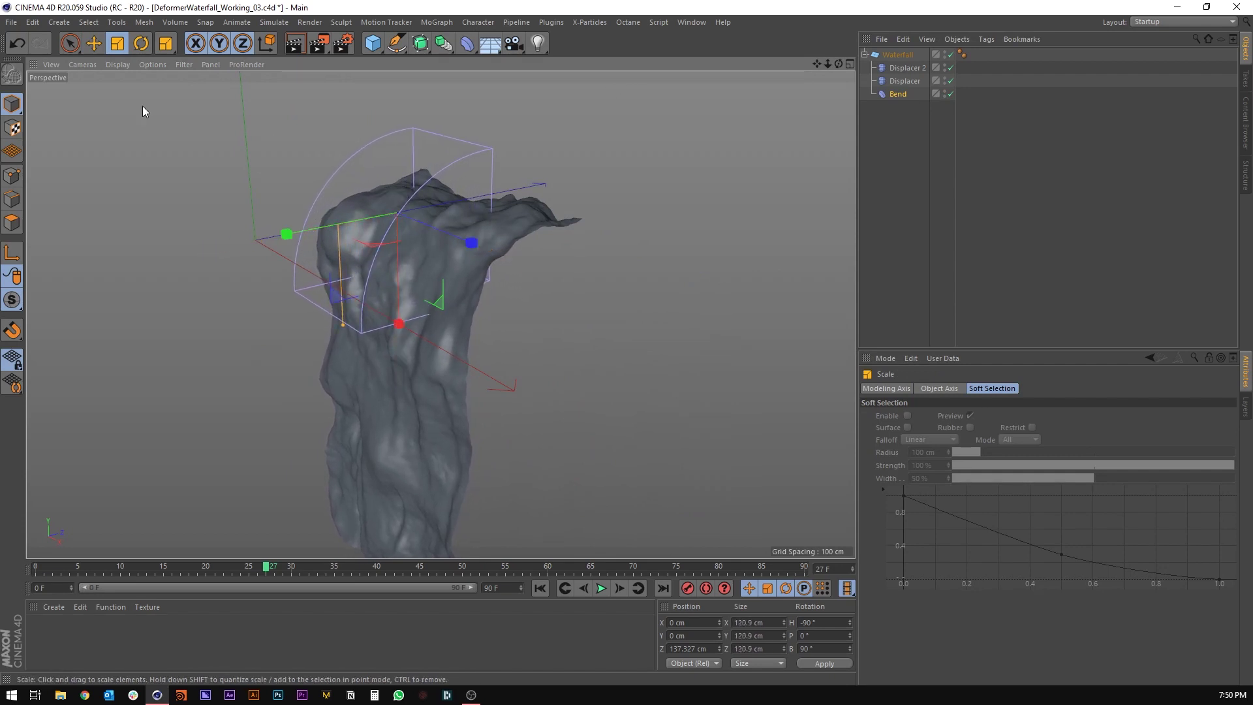
click(93, 44)
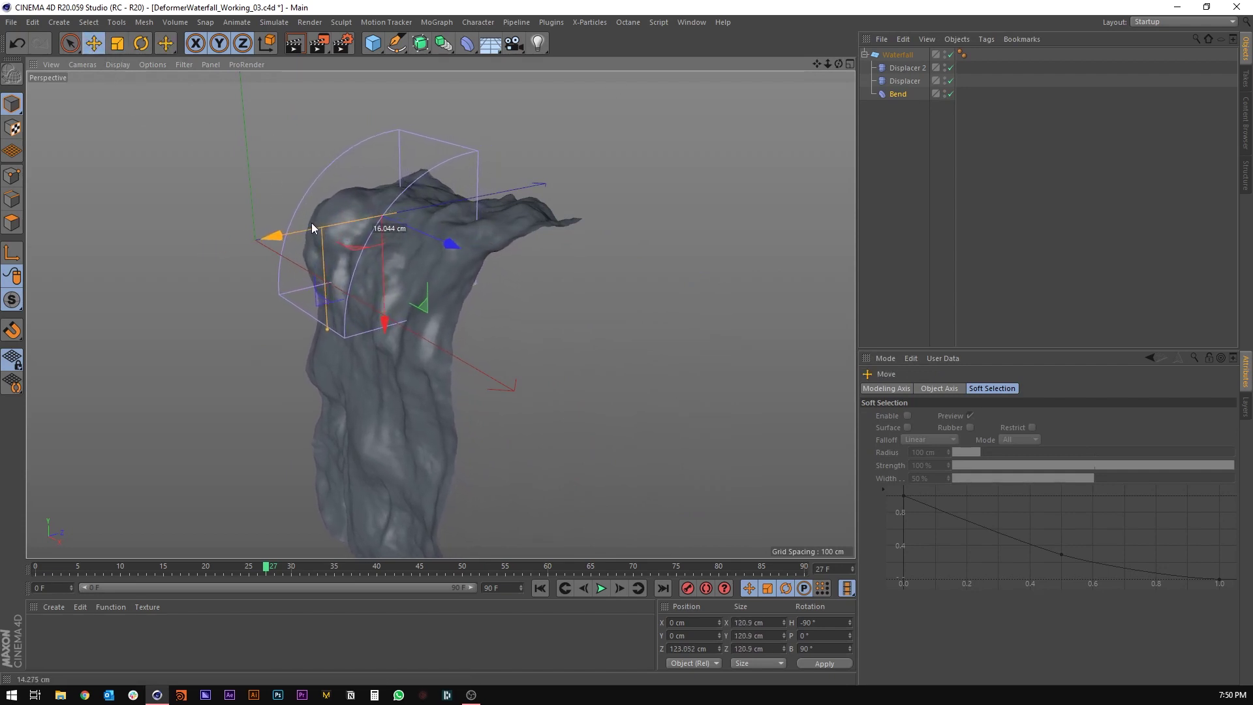
Hide the Bend's cage and rewind the timeline to frame 0.
click(875, 212)
alt+drag(365, 210, 481, 207)
alt+middle_drag(481, 202, 441, 222)
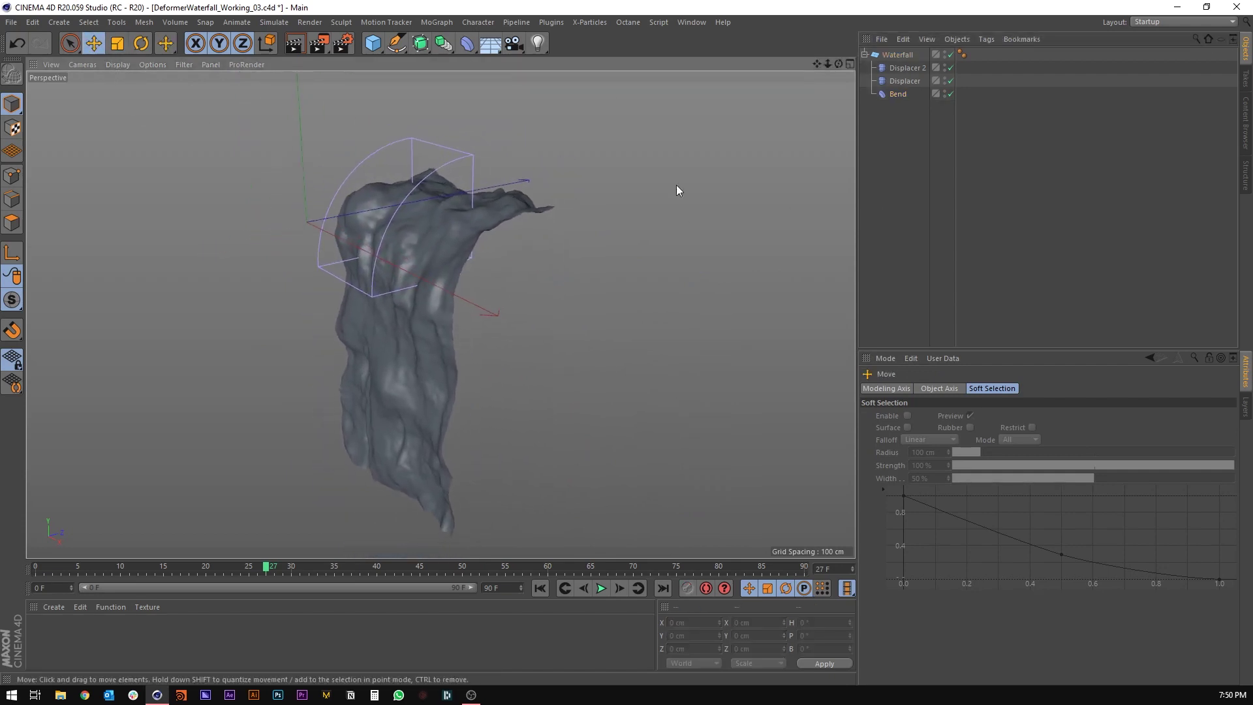
double_click(945, 91)
alt+drag(396, 267, 421, 260)
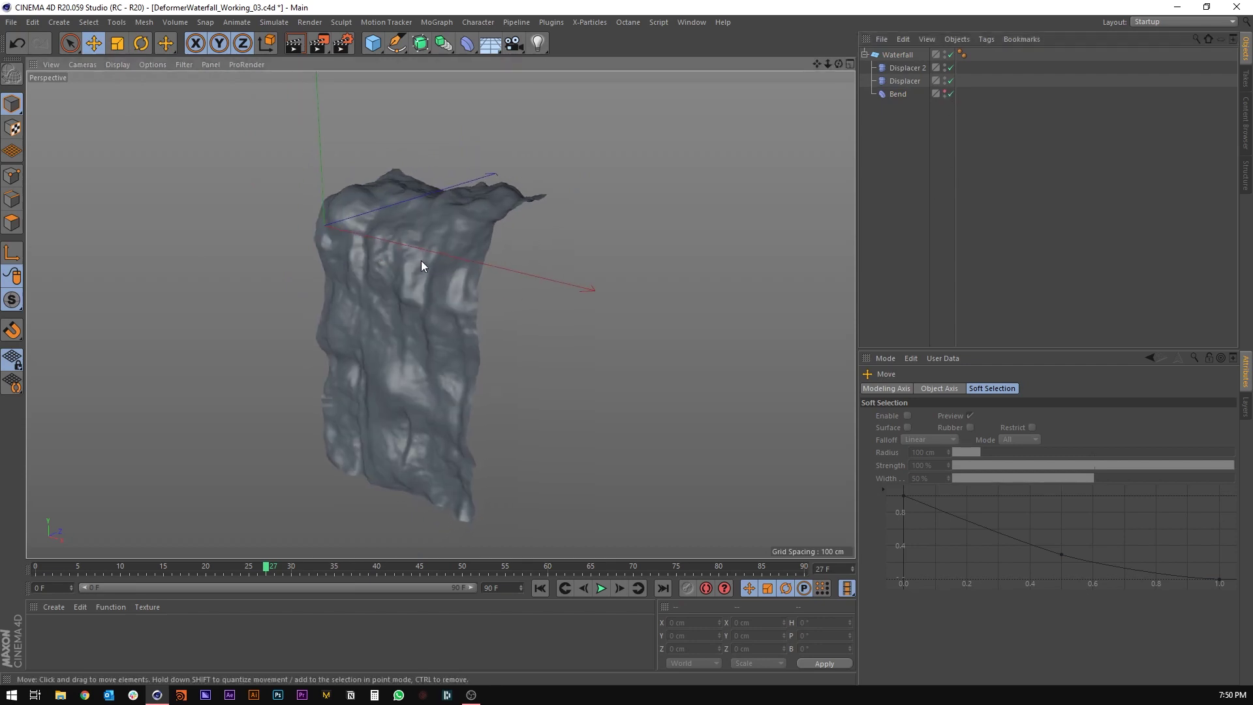
click(540, 588)
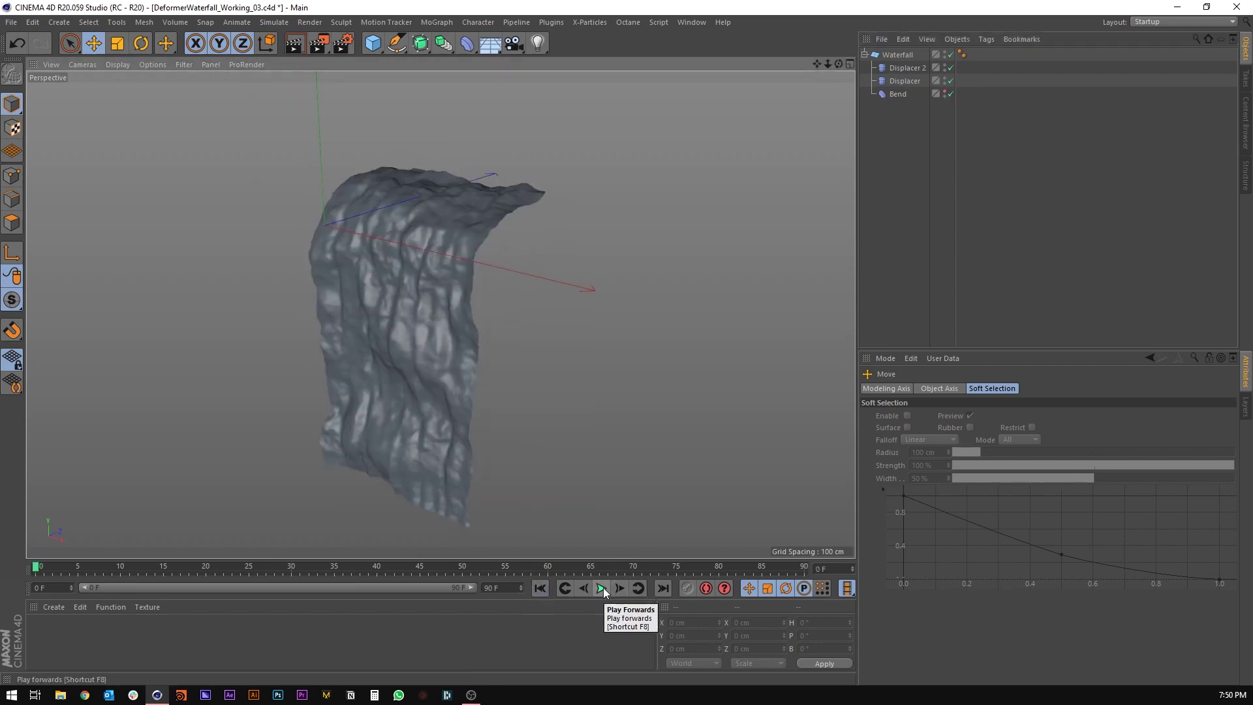
Play the flowing waterfall animation, then stop playback.
click(603, 589)
alt+drag(556, 503, 440, 324)
click(602, 588)
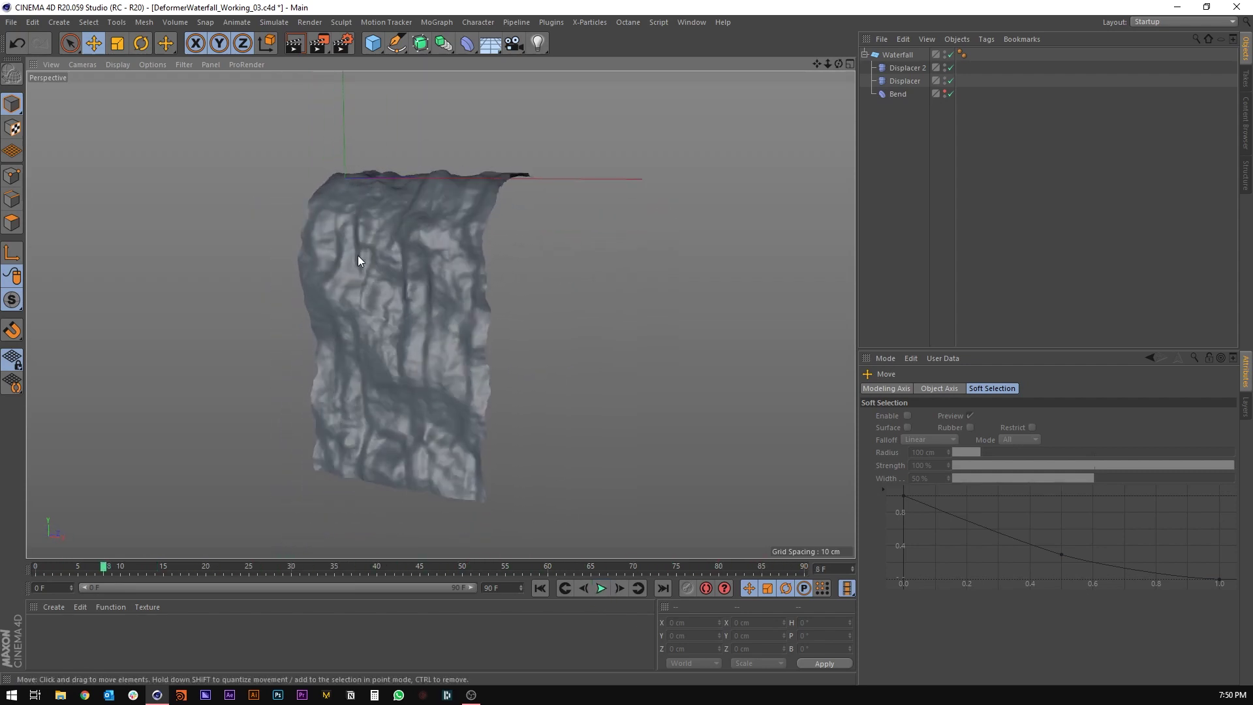
Collapse and select the Waterfall object, undoing an accidental width change.
alt+middle_drag(358, 256, 388, 242)
alt+drag(408, 218, 356, 54)
click(865, 56)
alt+drag(409, 237, 489, 265)
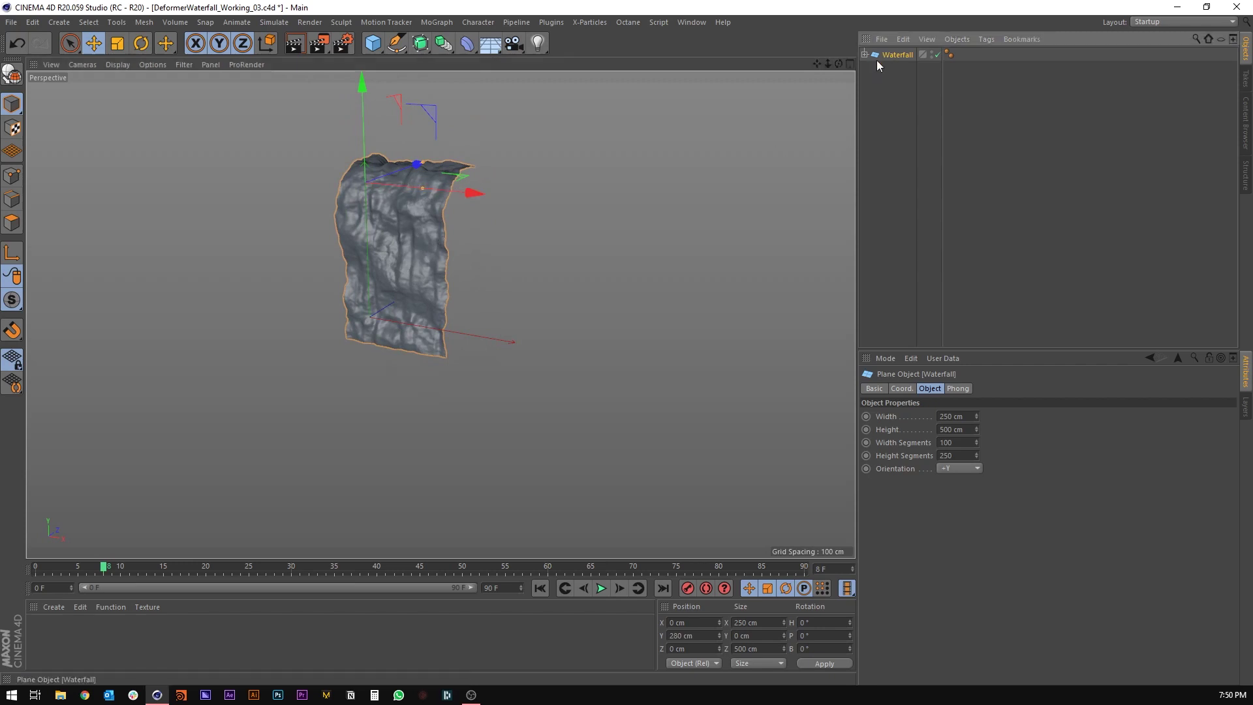
drag(422, 190, 390, 263)
key(ctrl+z)
scroll(358, 213, up, 3)
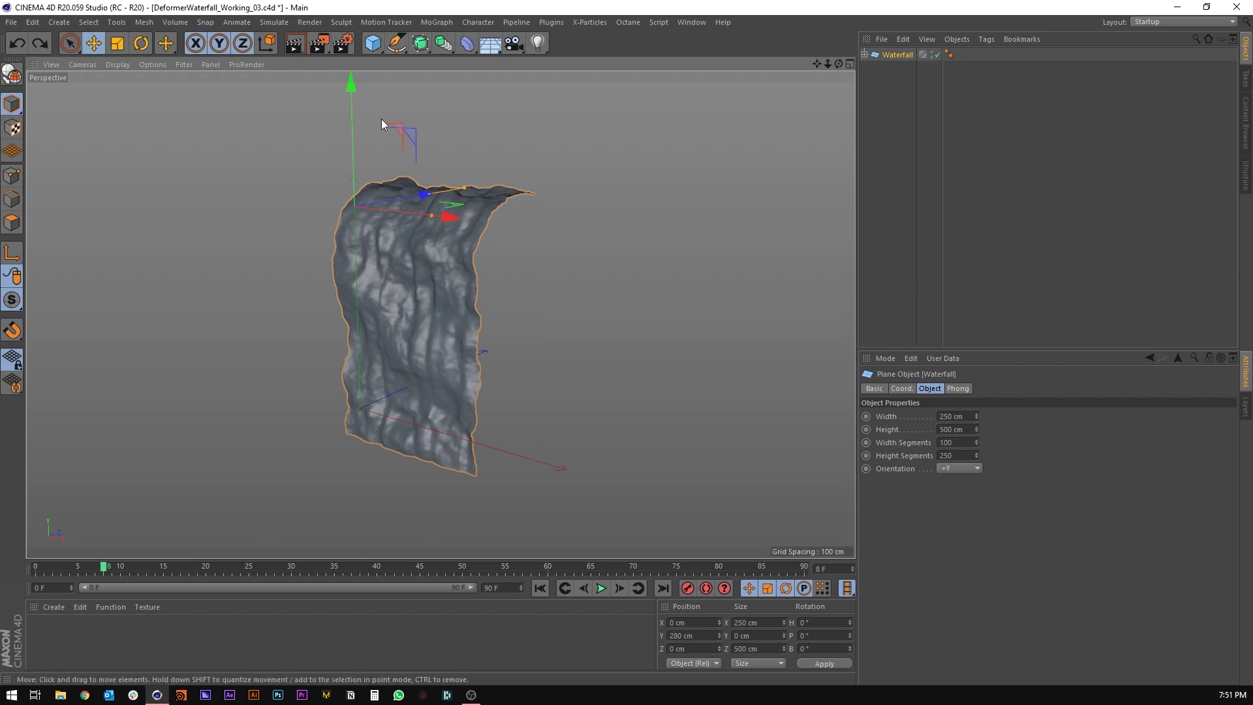
Add a cube named Cube and move it toward the viewer along Z.
click(372, 43)
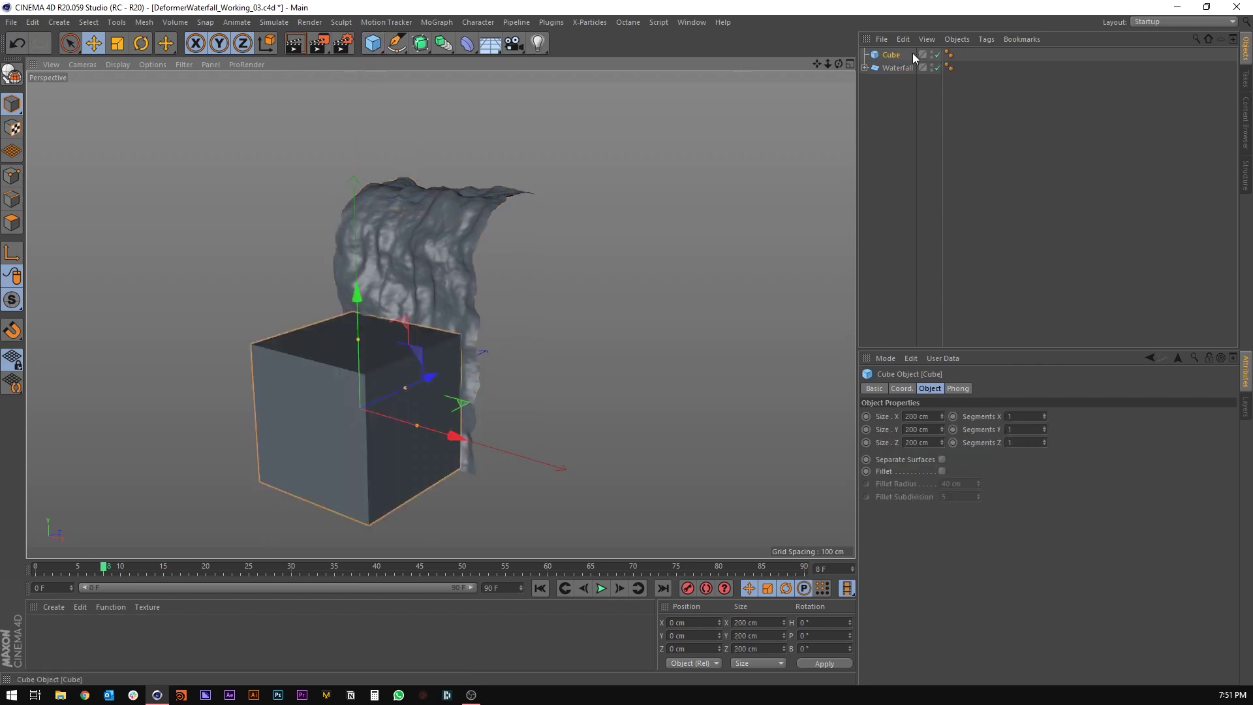
double_click(883, 56)
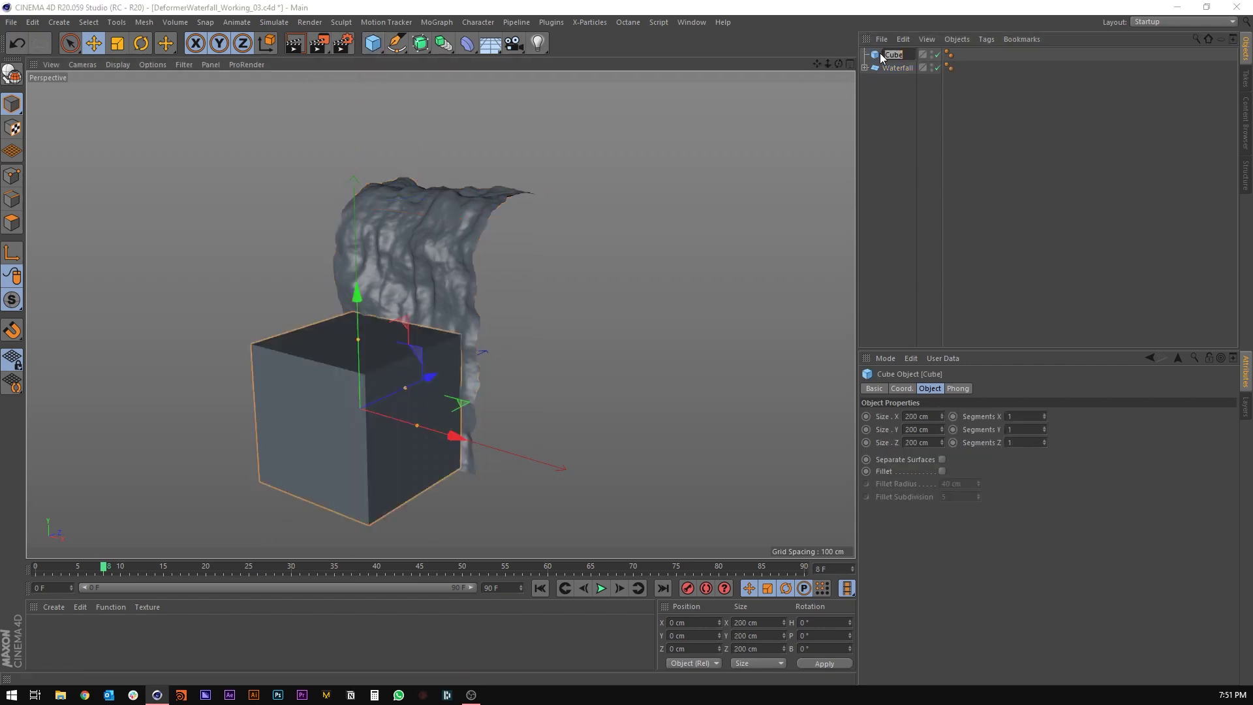
key(Return)
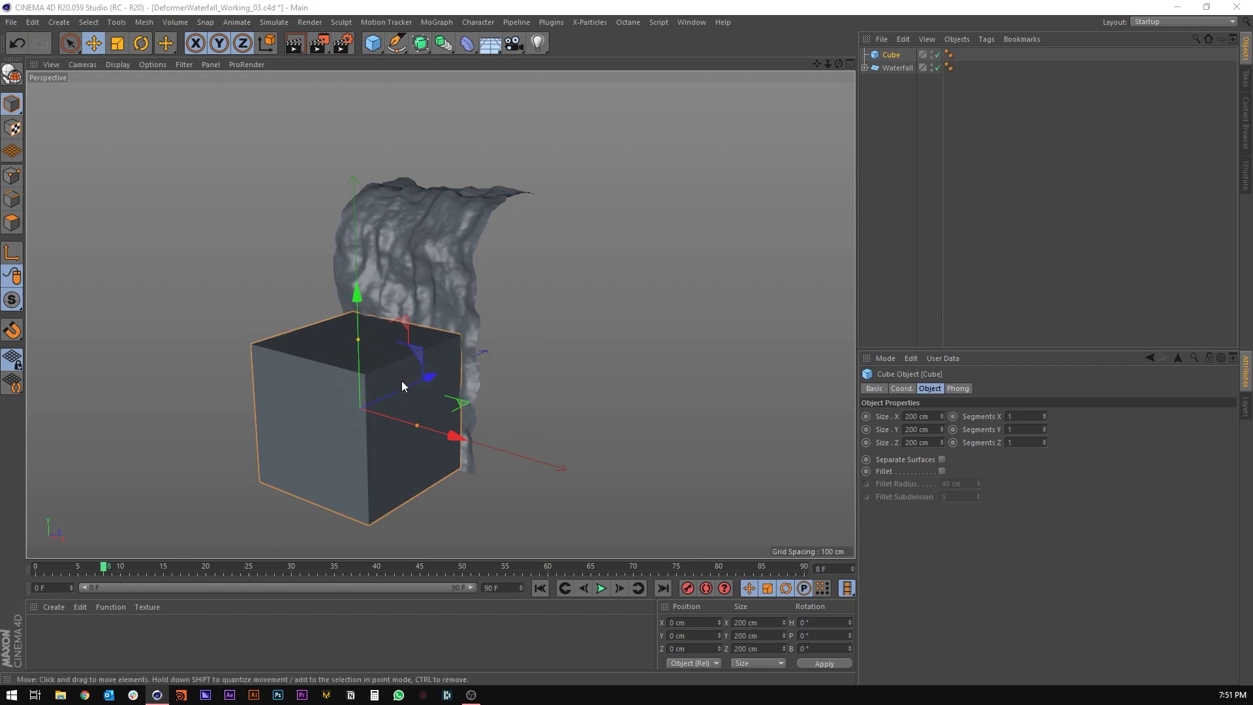
drag(423, 378, 455, 366)
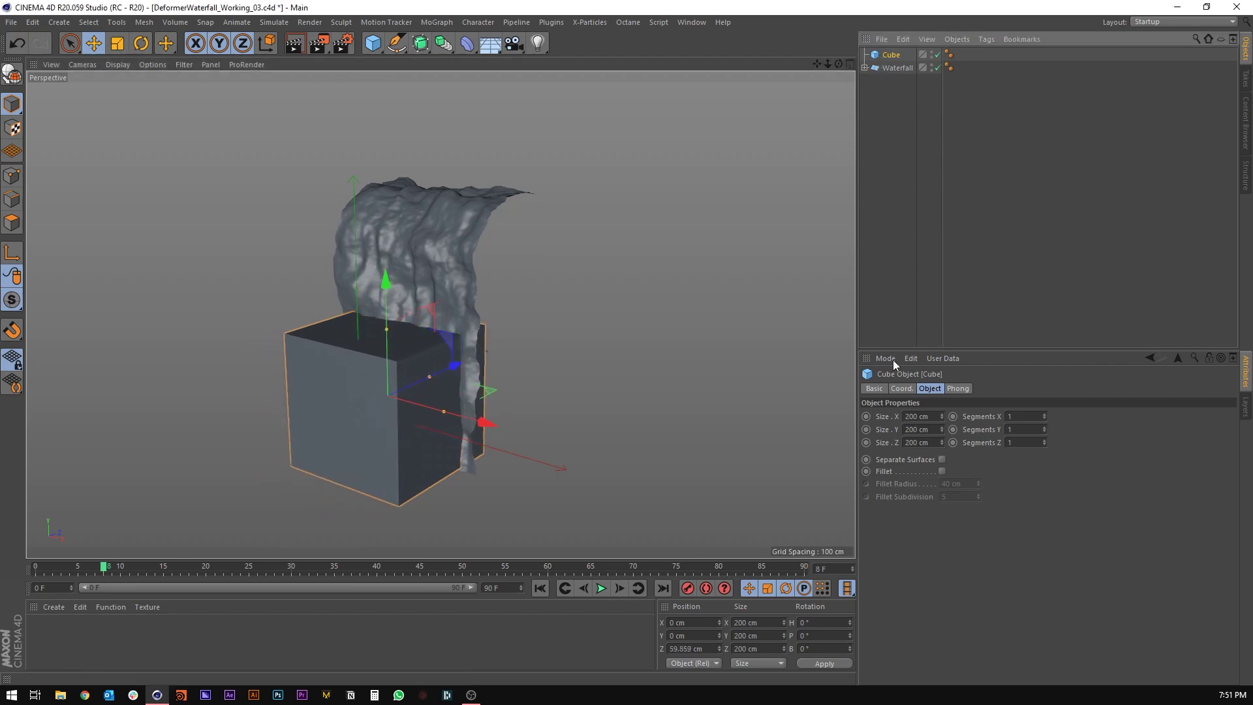
Set the cube's height to 75 cm and widen it along X and Z.
click(936, 430)
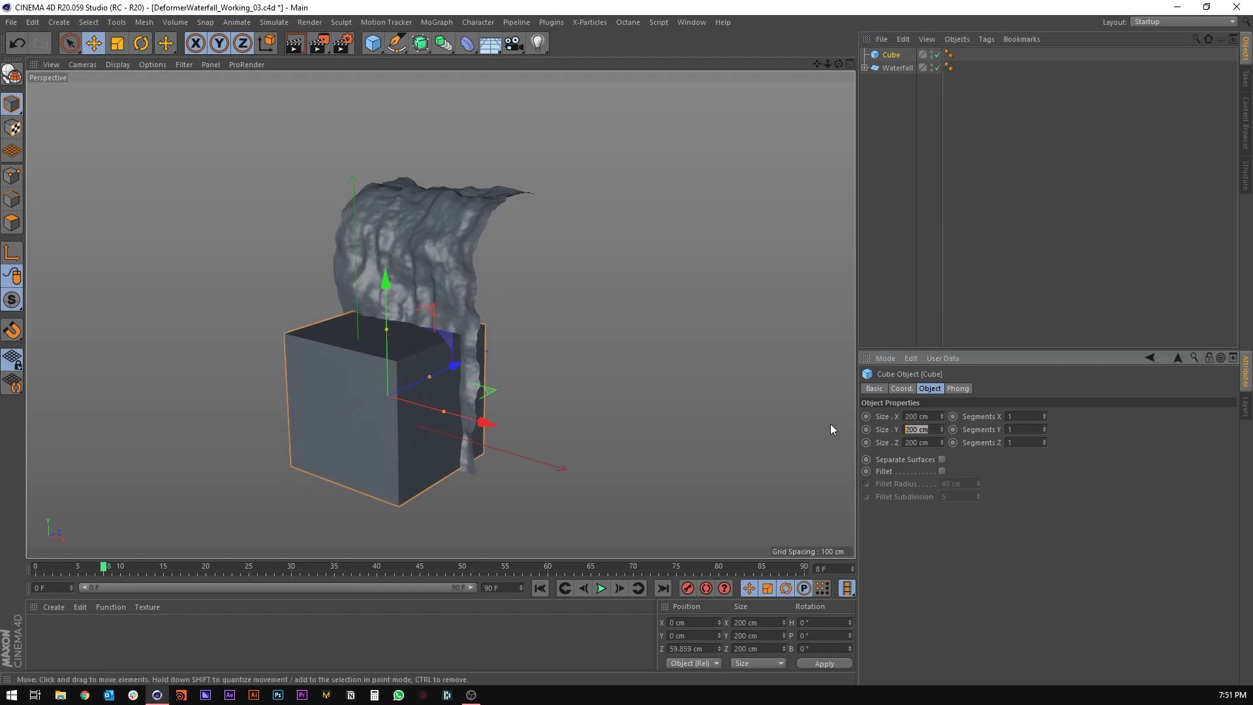
text(150)
key(Return)
click(903, 428)
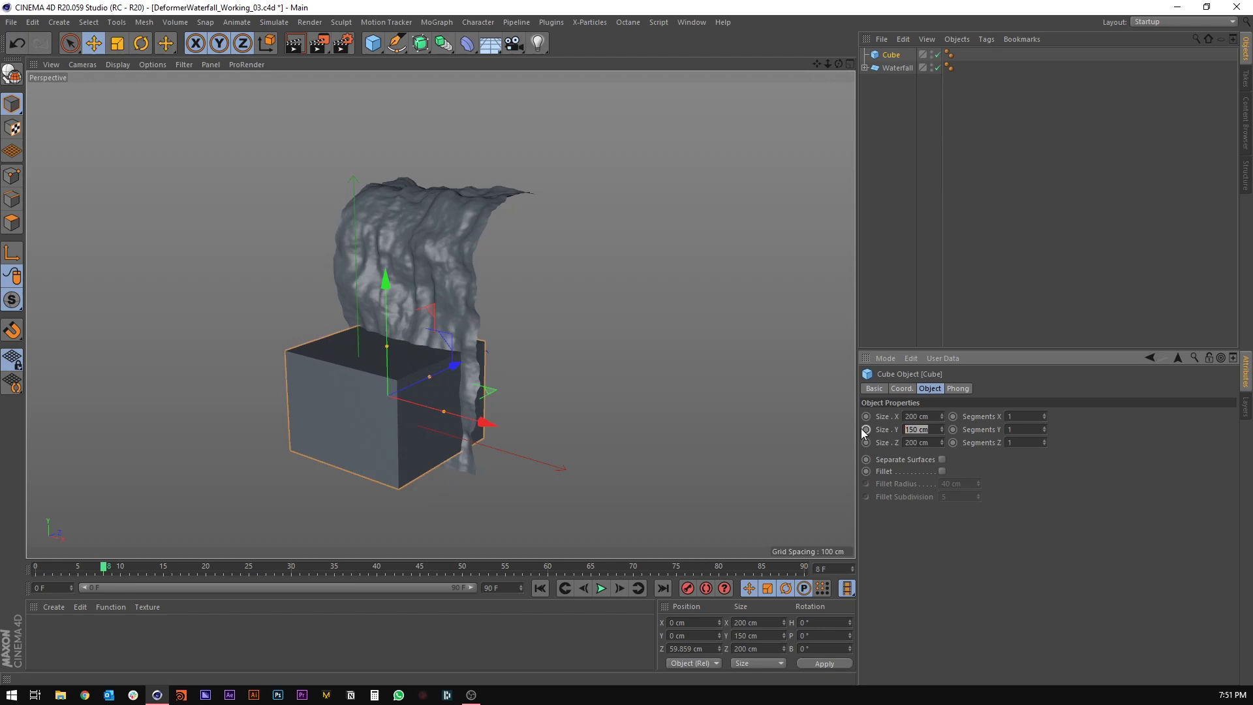
text(75)
key(Return)
drag(445, 409, 316, 401)
drag(487, 374, 512, 373)
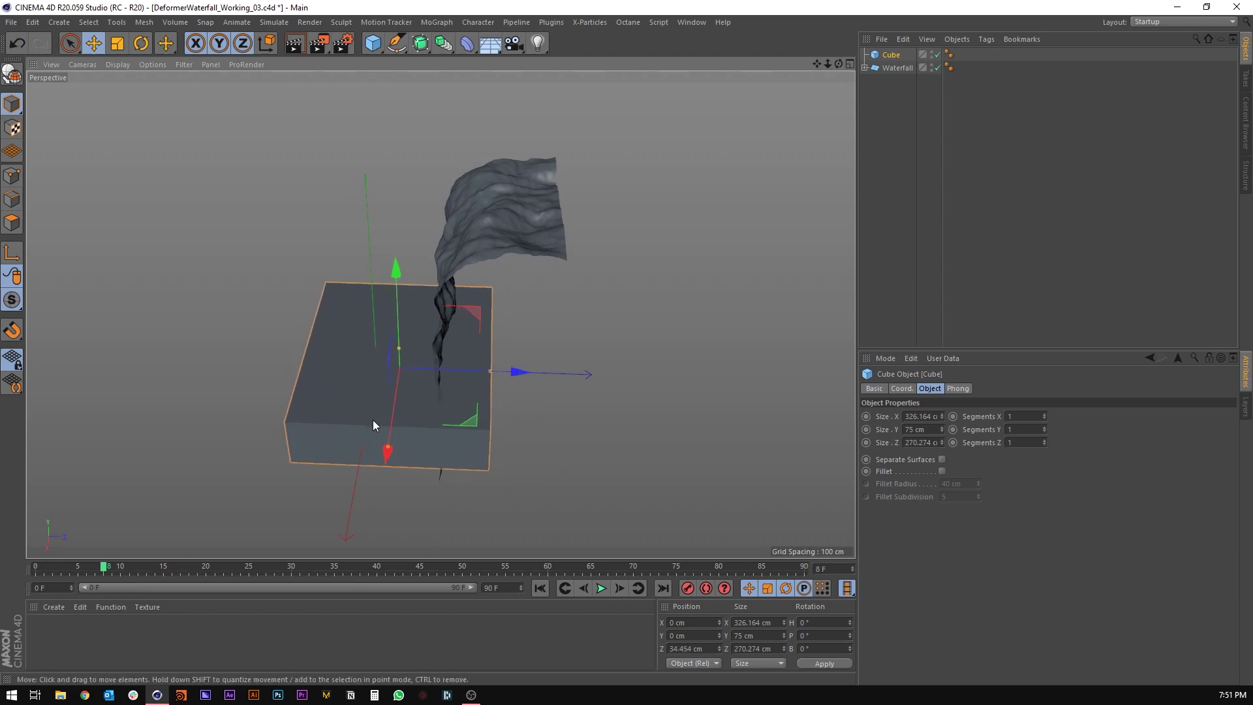
alt+drag(373, 425, 822, 122)
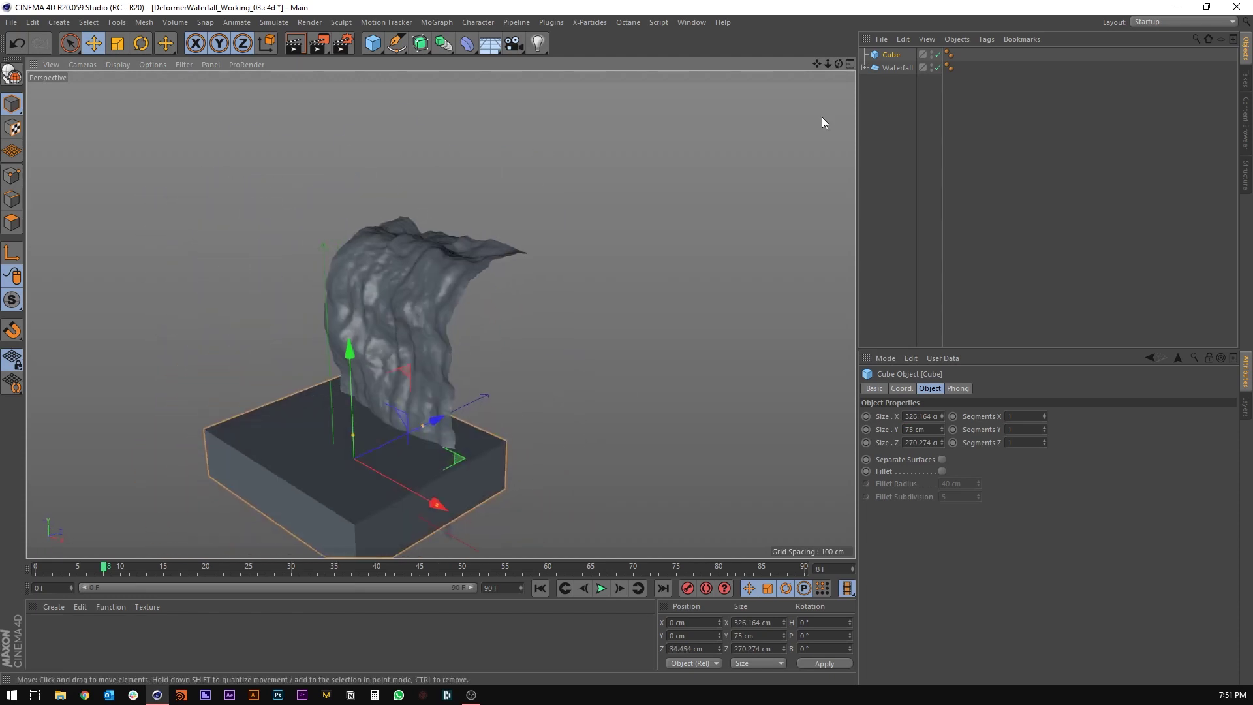
Raise the Waterfall plane to 397.623 cm above the base.
click(889, 68)
drag(320, 158, 310, 63)
alt+drag(470, 464, 421, 387)
Duplicate the base block, raise the copy to 38.138 cm and shrink it to about 88%.
click(369, 429)
alt+middle_drag(398, 388, 401, 280)
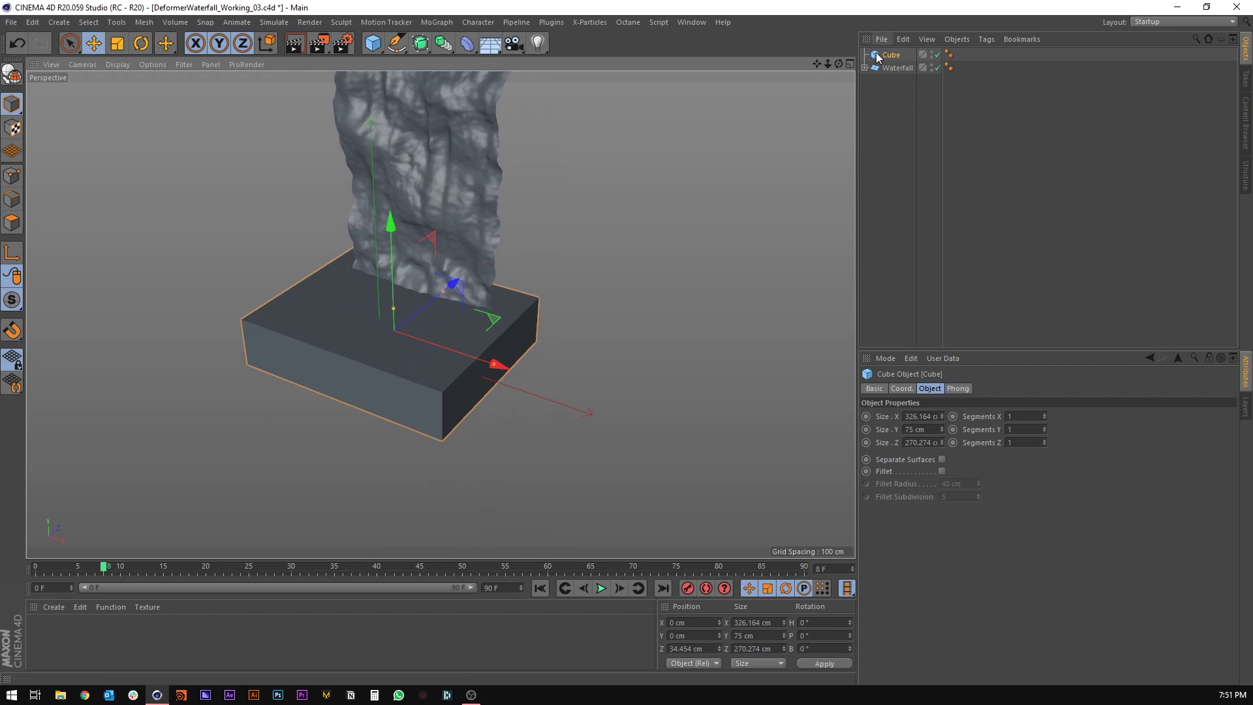
ctrl+drag(891, 52, 891, 50)
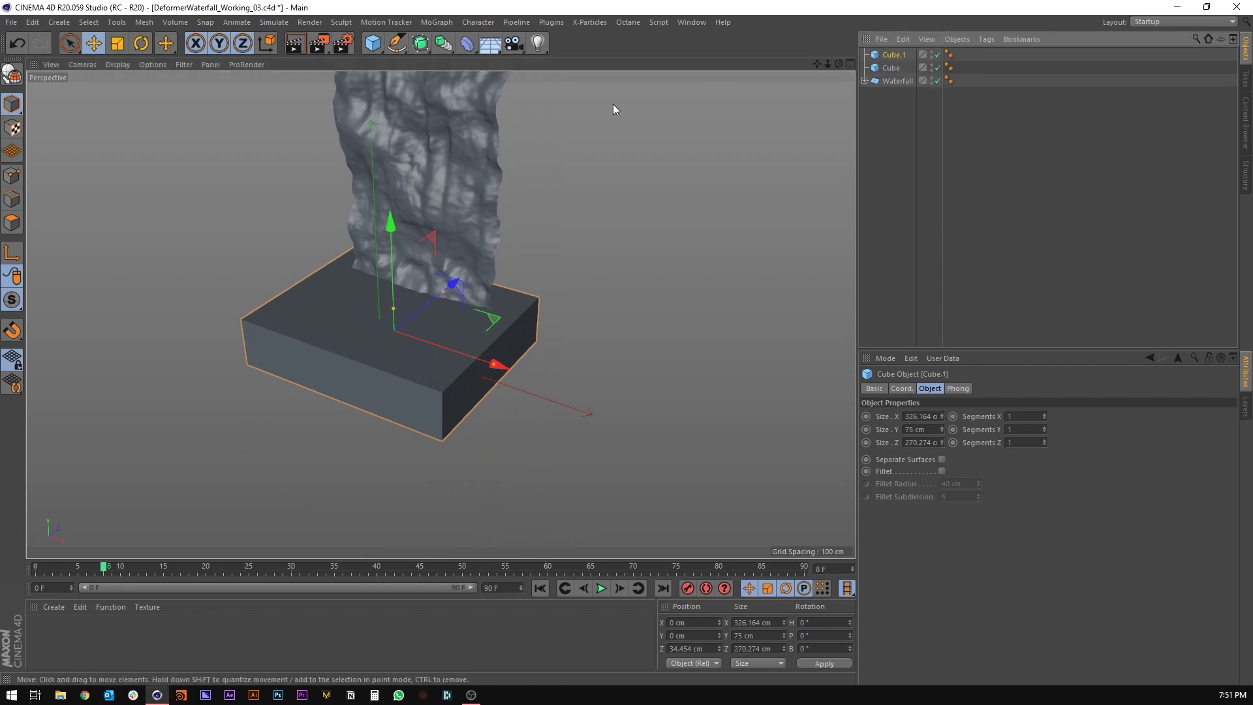
drag(393, 226, 397, 199)
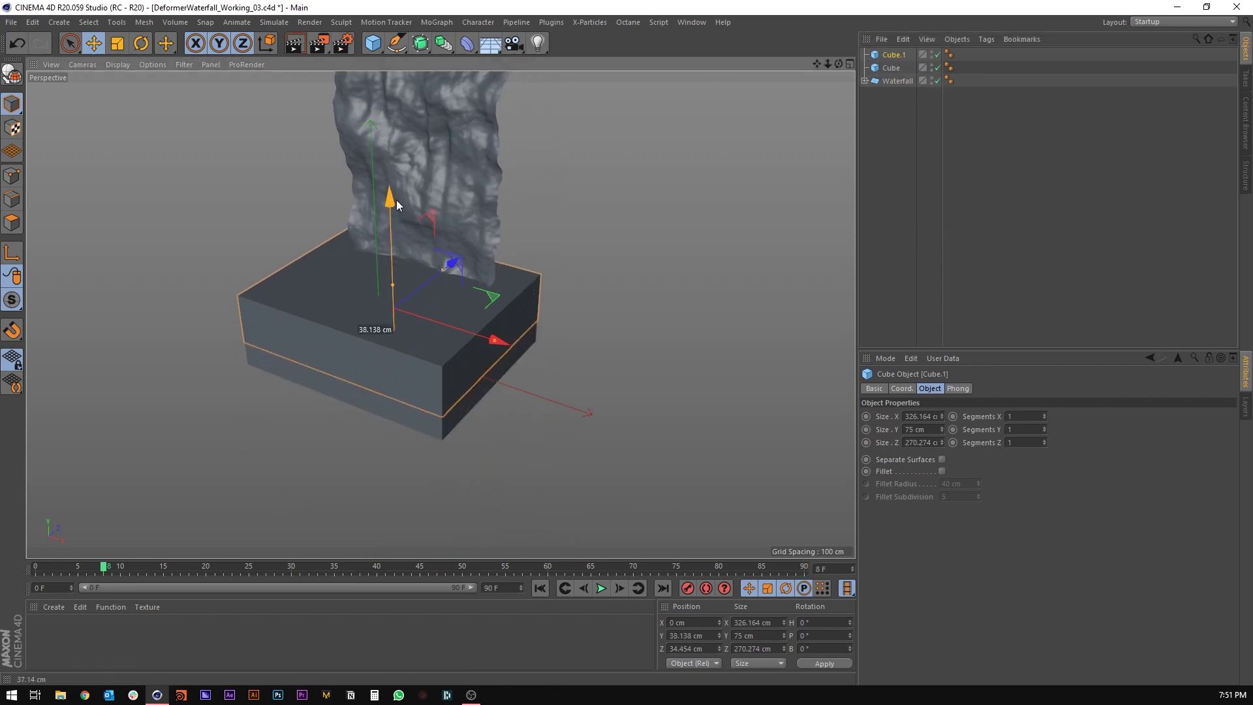
click(118, 43)
drag(671, 182, 607, 186)
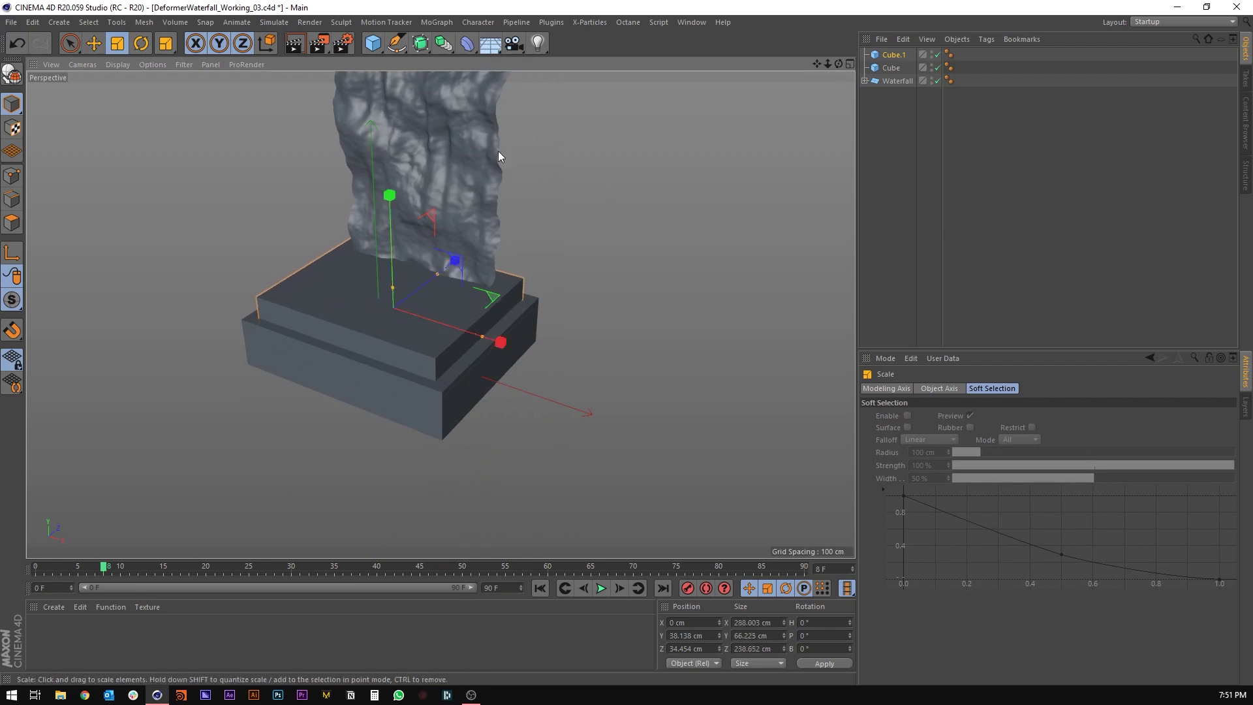
click(444, 43)
Put Cube above Cube.1 in a Boole to subtract it, then make Cube.1 taller.
alt+click(693, 62)
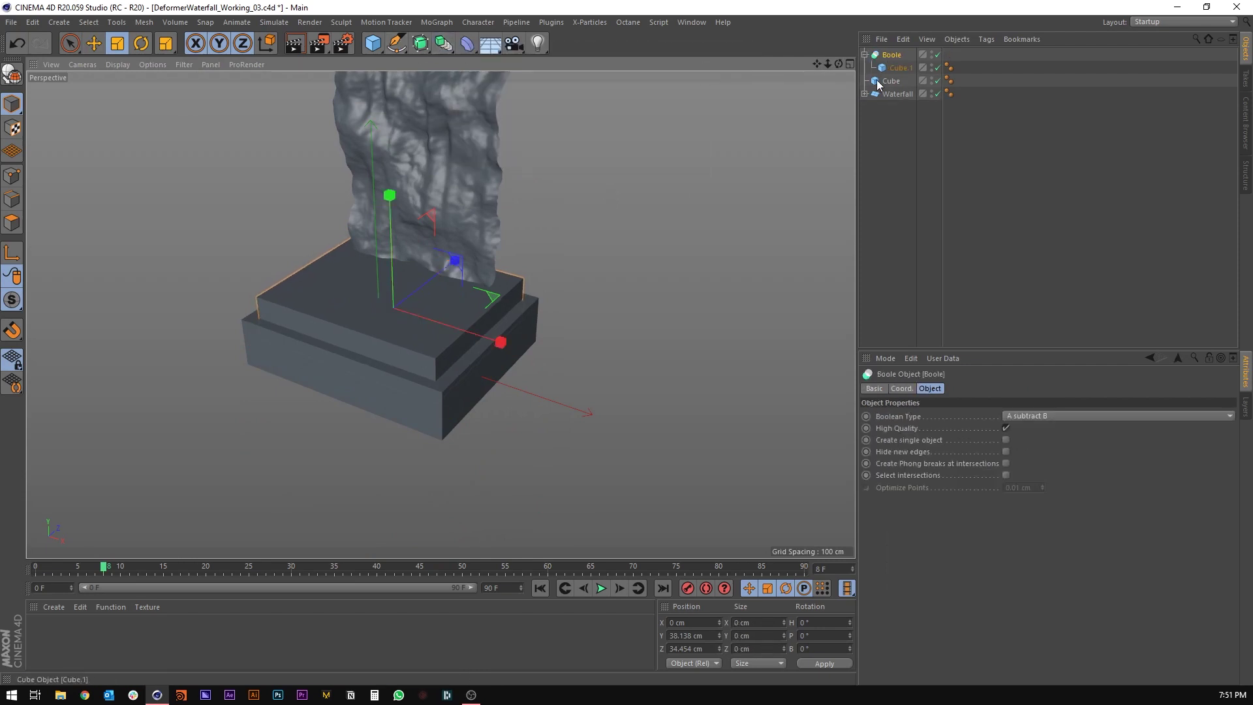
drag(891, 81, 892, 56)
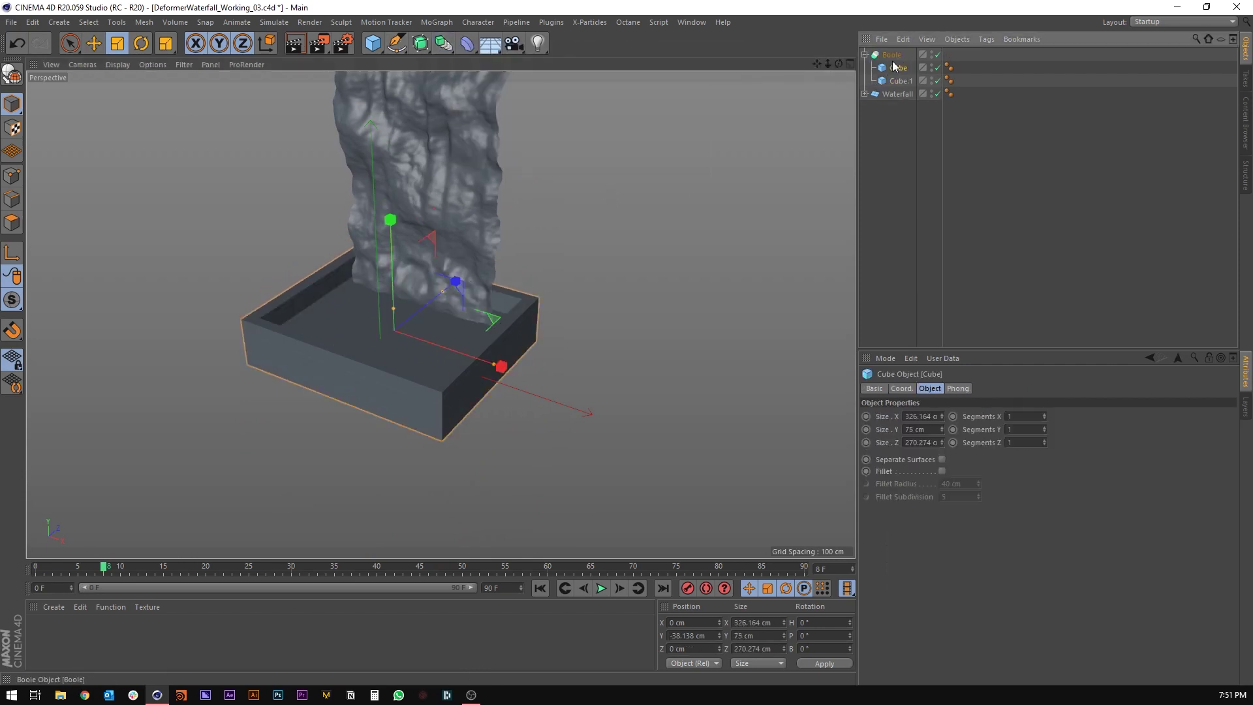
alt+drag(495, 288, 541, 255)
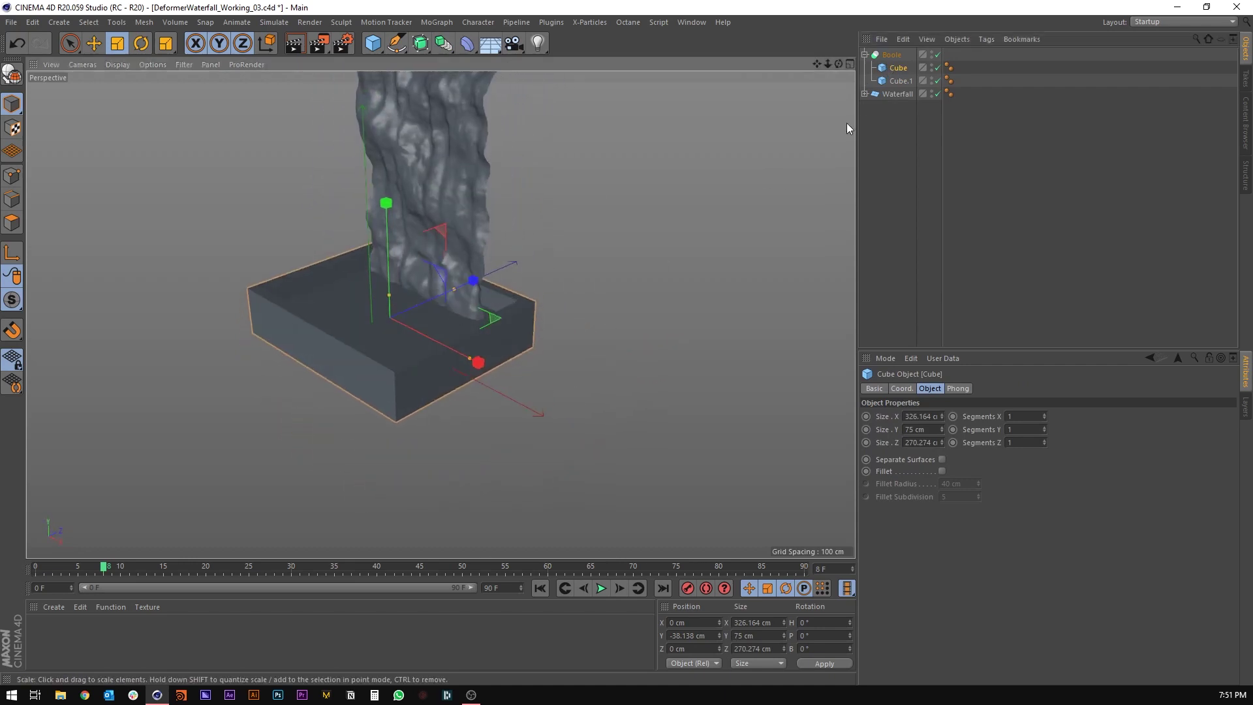
click(897, 93)
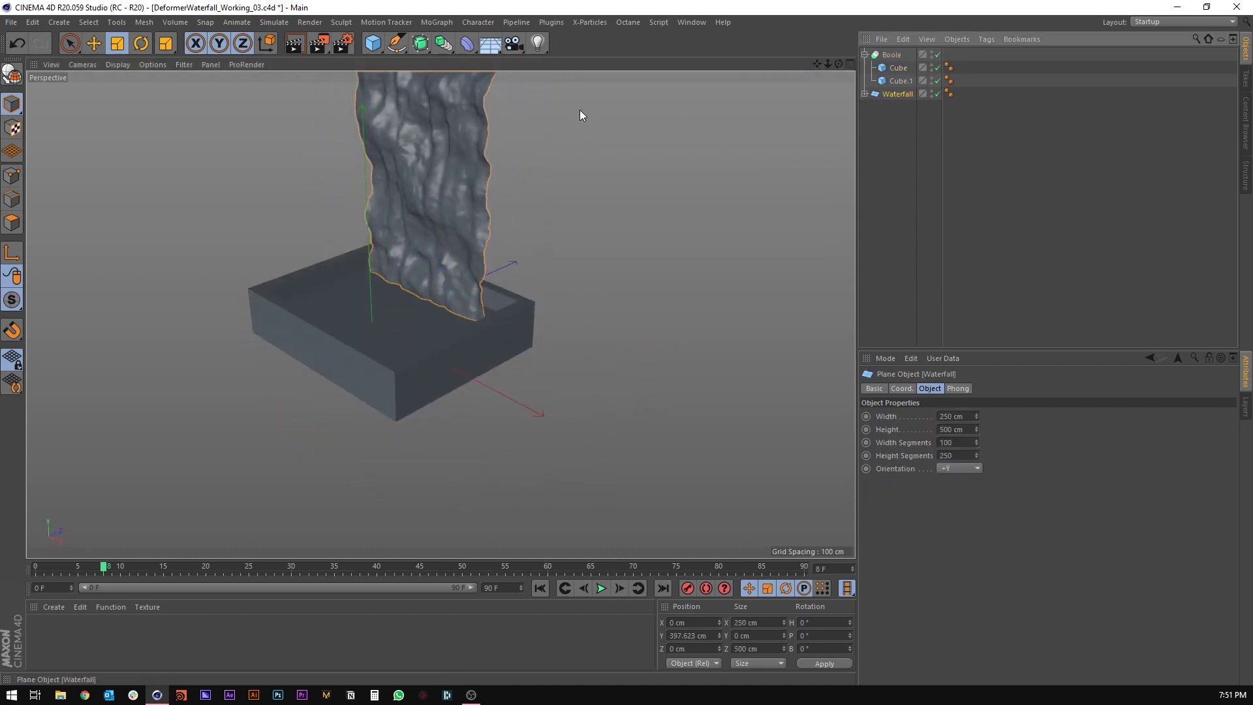
click(892, 79)
click(94, 43)
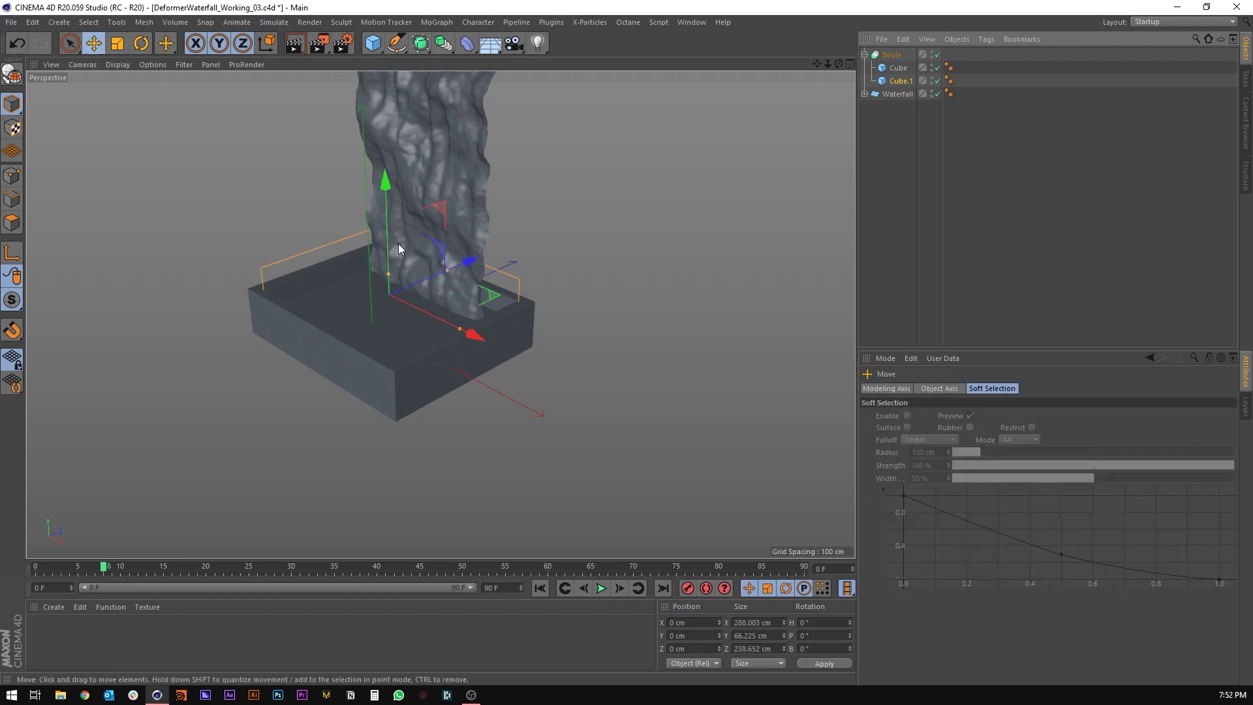
mouse_move(389, 279)
mouse_down()
mouse_move(383, 263)
mouse_move(444, 359)
mouse_move(423, 346)
mouse_move(486, 332)
mouse_move(319, 274)
mouse_move(295, 249)
mouse_move(431, 177)
mouse_move(381, 180)
mouse_move(453, 257)
mouse_move(413, 199)
mouse_up()
Switch to shaded-with-lines display and place a copy of Cube.1 outside the Boole.
key(n)
key(b)
scroll(347, 312, up, 5)
scroll(413, 200, down, 5)
alt+middle_drag(413, 200, 356, 248)
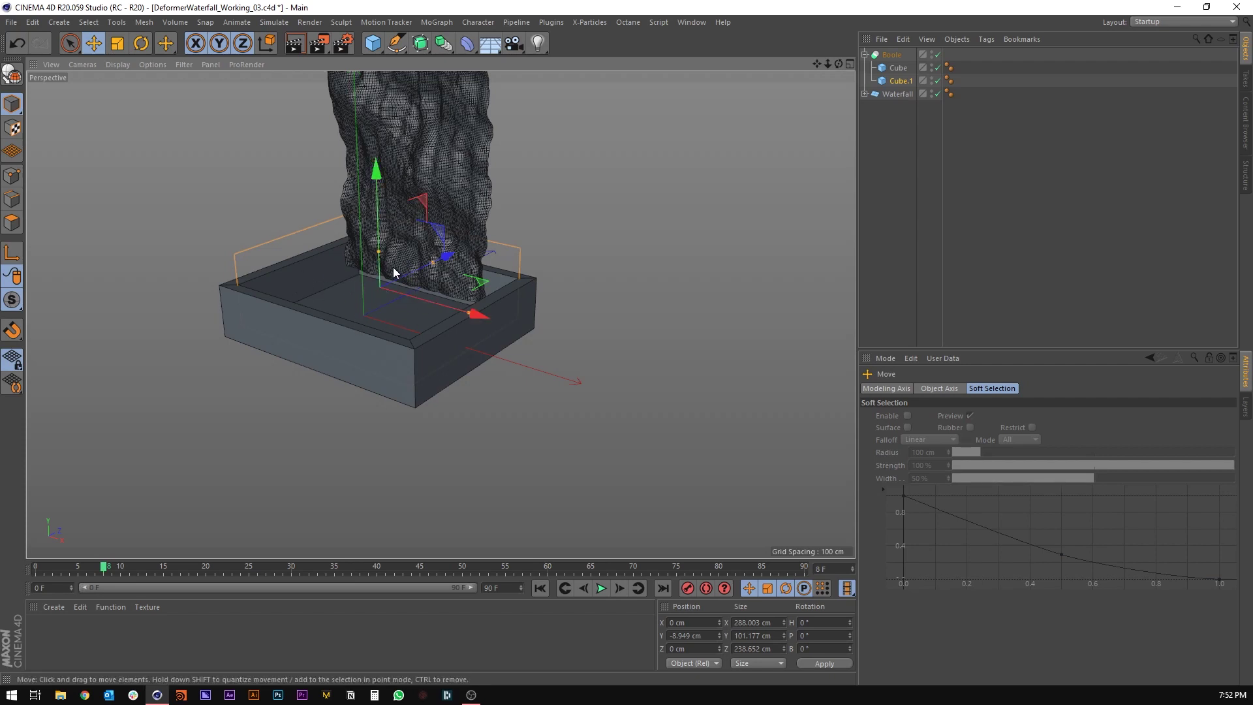
alt+middle_drag(390, 265, 398, 298)
alt+drag(409, 316, 460, 280)
scroll(404, 304, up, 4)
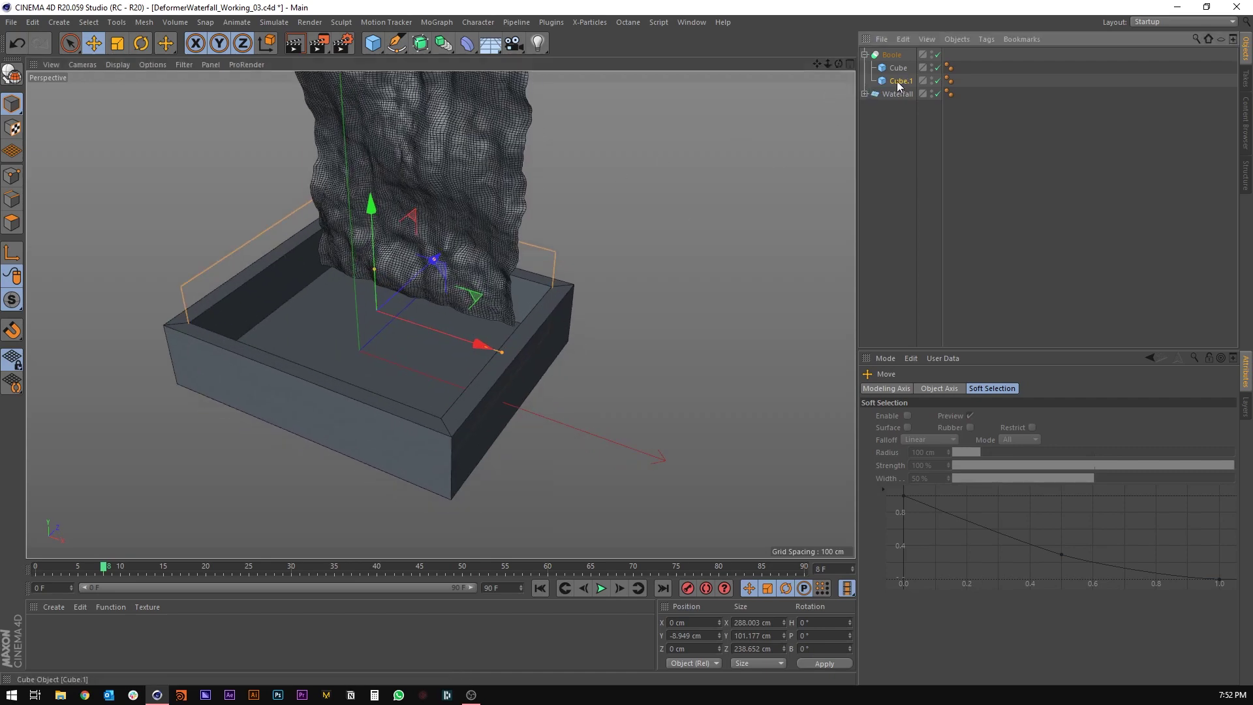
drag(898, 85, 901, 50)
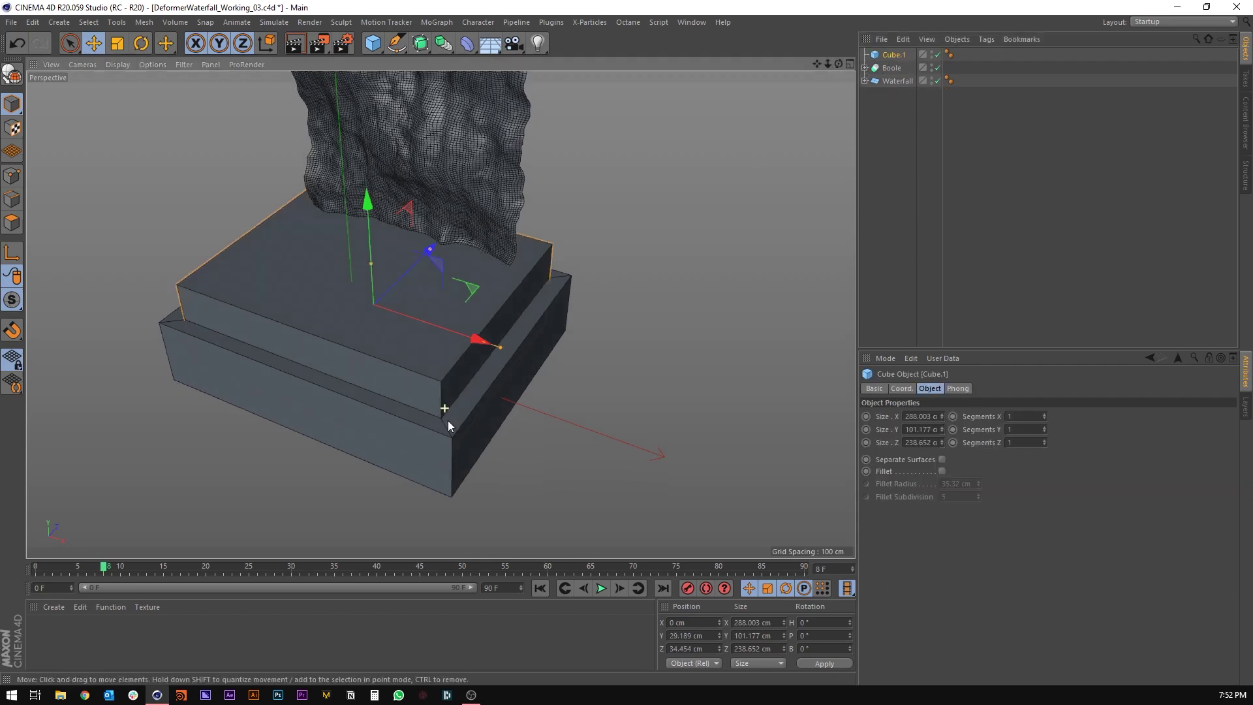
Lower the separate Cube.1 block down into the pool.
alt+drag(448, 425, 448, 417)
alt+drag(141, 257, 279, 199)
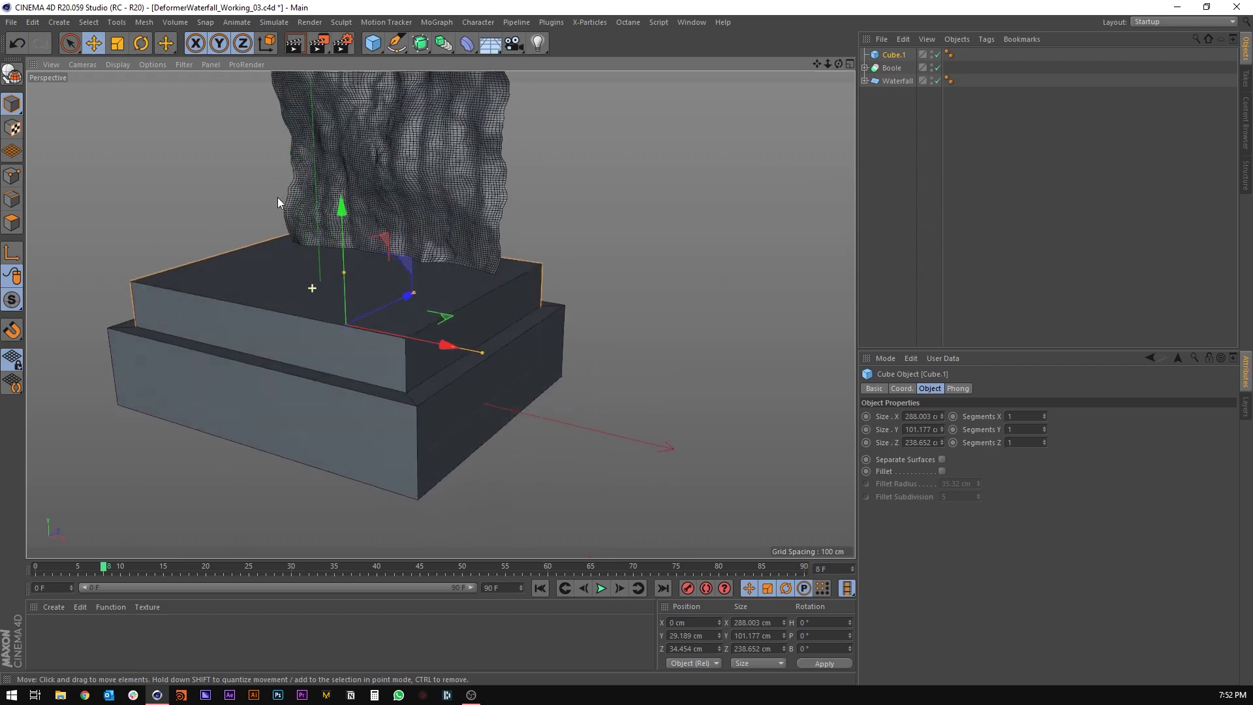
drag(347, 225, 343, 286)
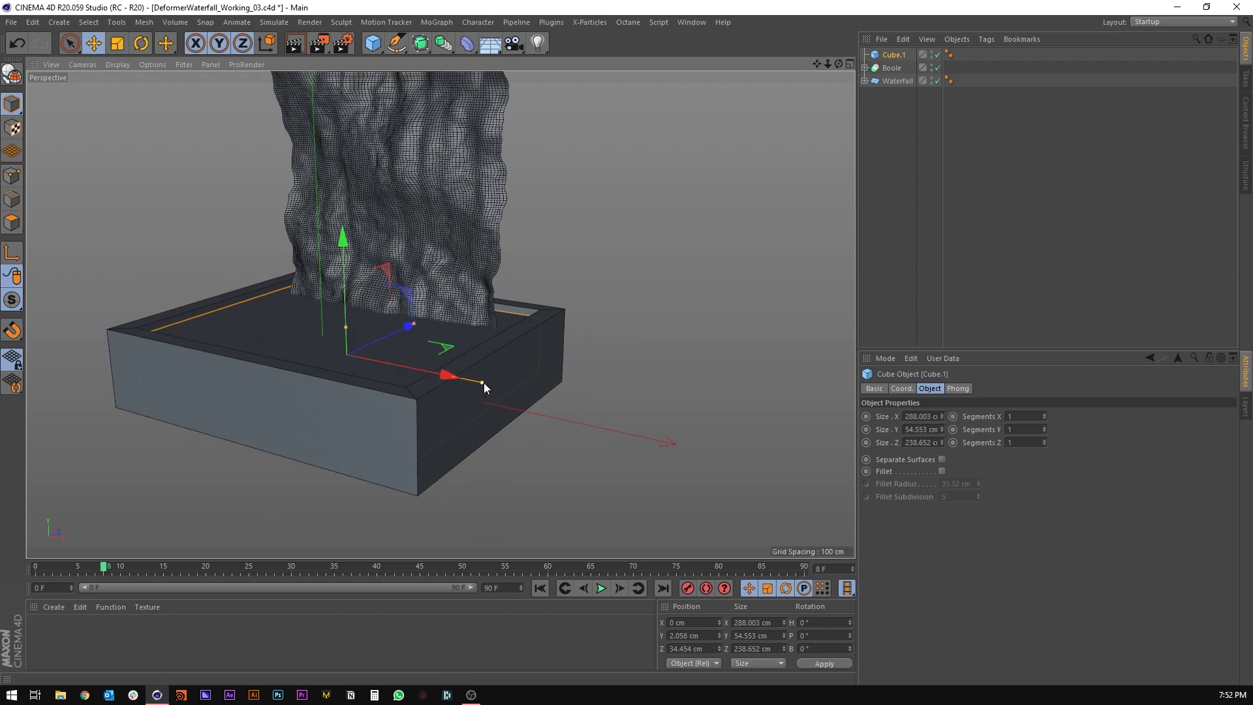
alt+drag(484, 383, 537, 364)
scroll(513, 290, up, 5)
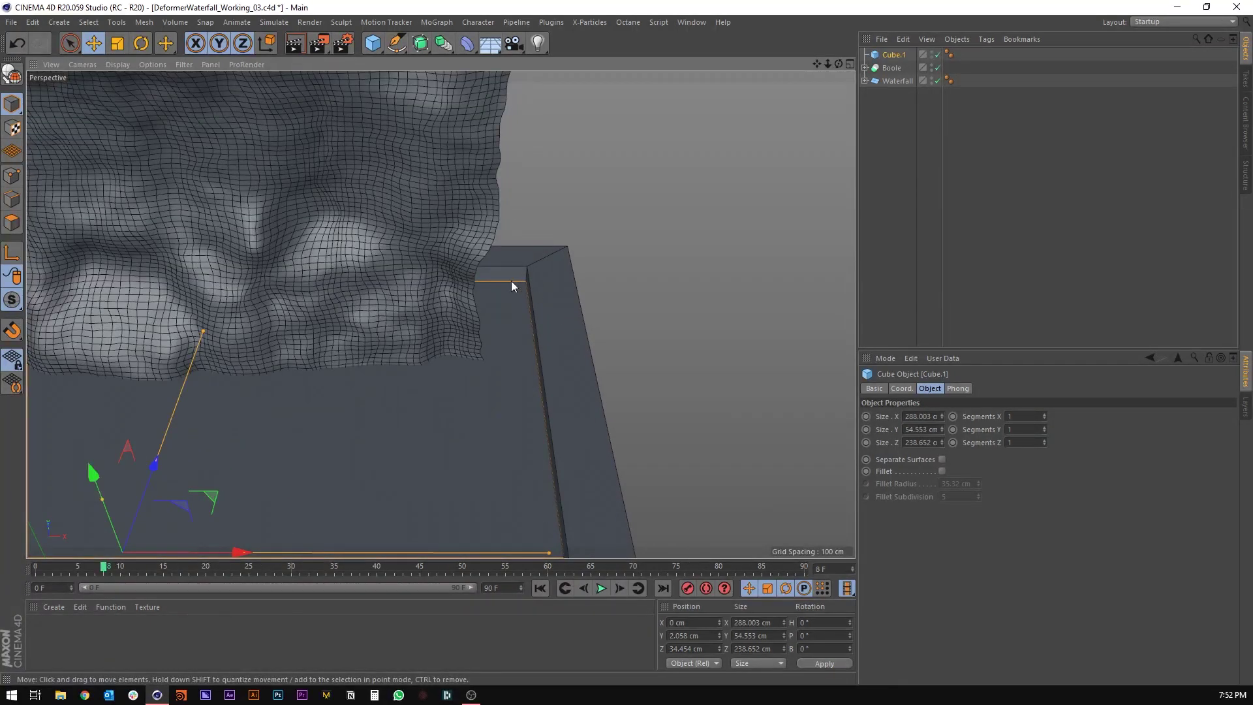
alt+drag(505, 295, 472, 243)
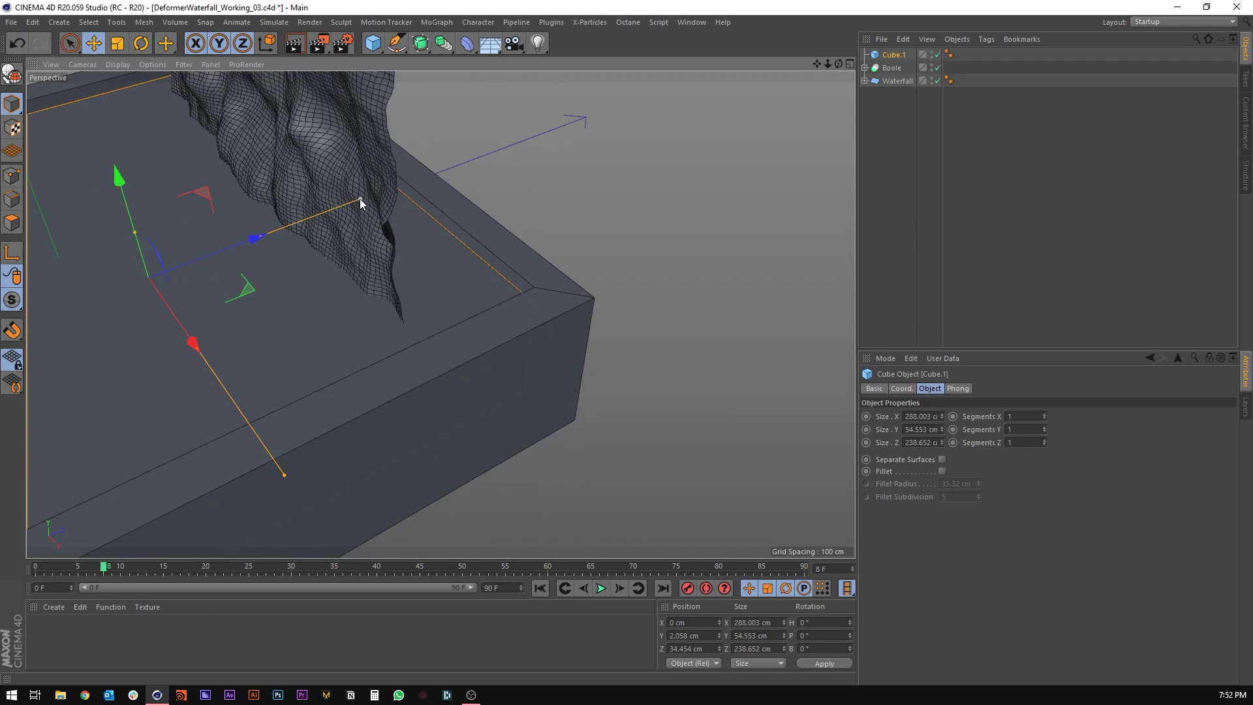
Widen Cube.1 to about 294.9 × 247.7 cm so it meets the pool walls.
drag(359, 198, 368, 195)
drag(288, 477, 292, 479)
alt+drag(348, 361, 462, 349)
alt+middle_drag(350, 343, 424, 312)
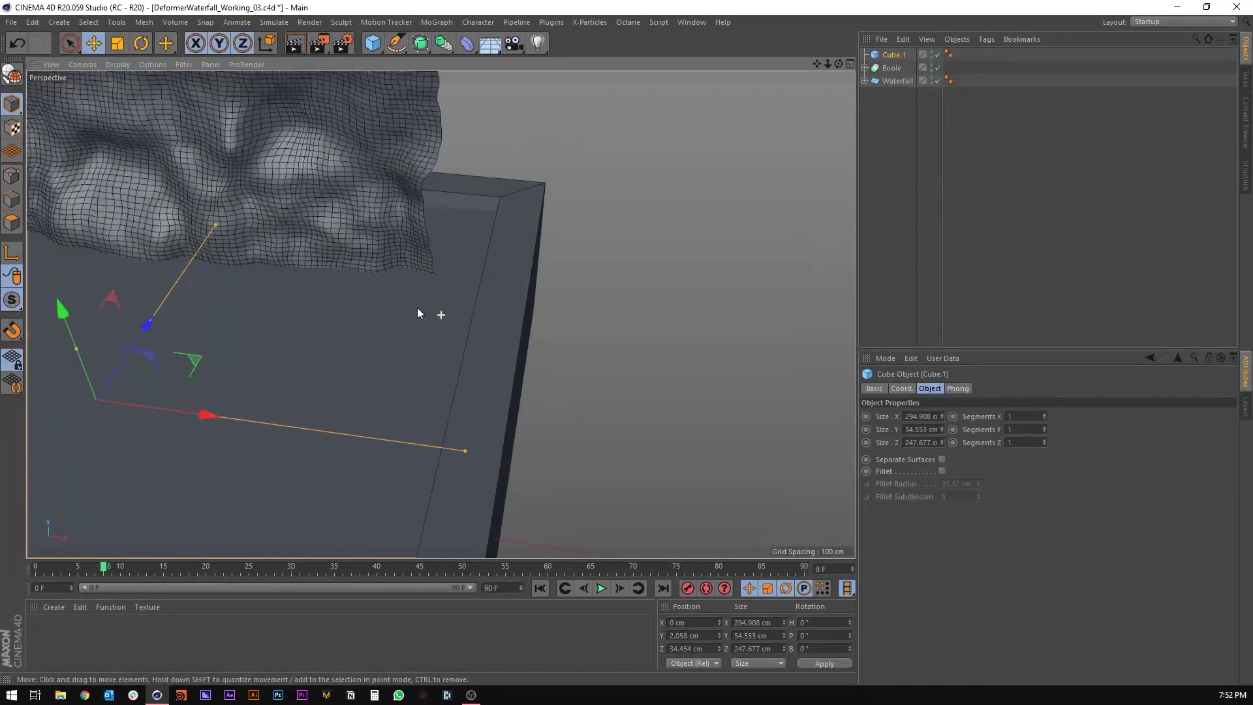
alt+right_drag(424, 312, 419, 307)
alt+drag(283, 380, 254, 350)
alt+middle_drag(266, 318, 296, 343)
mouse_move(296, 349)
alt+mouse_down()
mouse_move(261, 360)
mouse_move(263, 346)
alt+mouse_up()
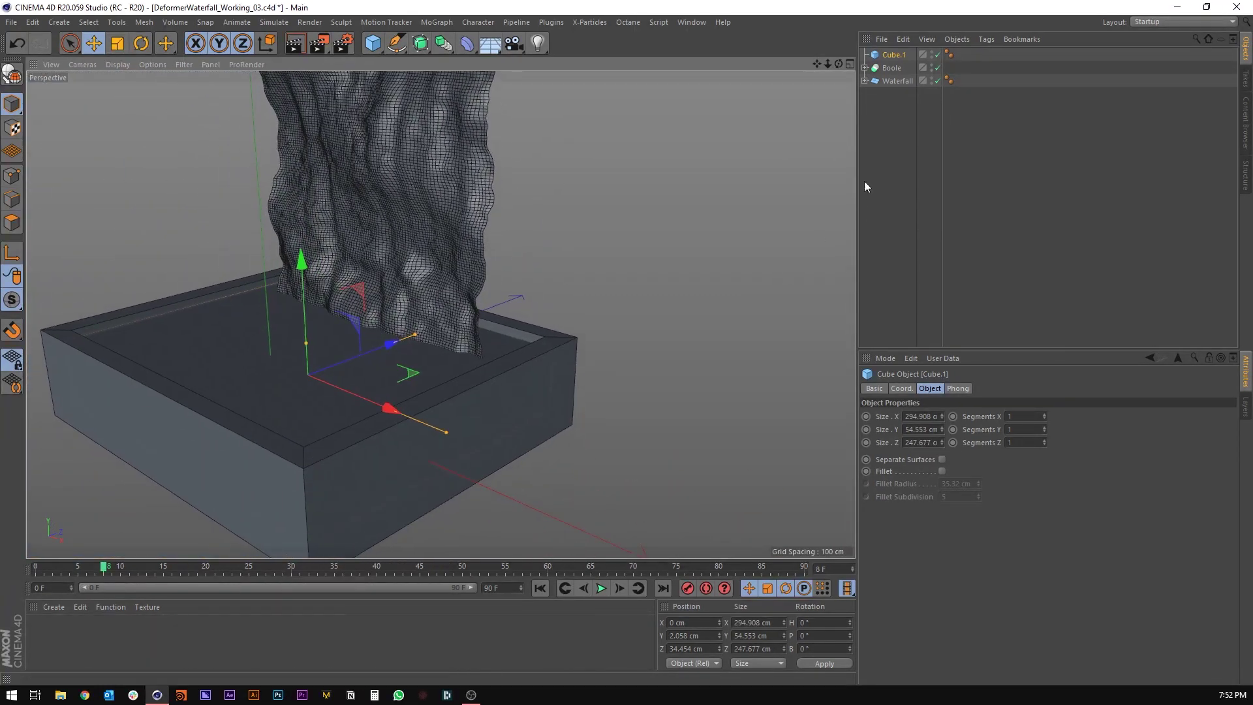
Rename the Boole to Pool and raise it to 58.157 cm.
double_click(892, 68)
text(Poo)
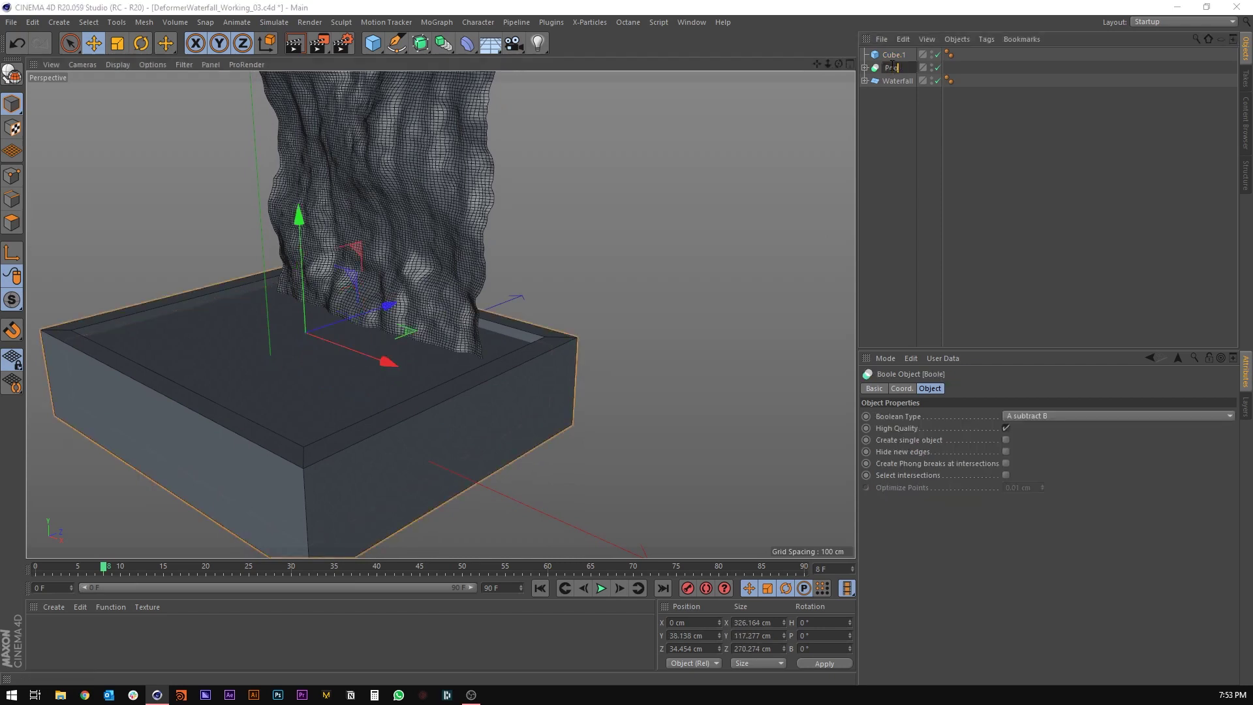
text(l)
key(Return)
drag(302, 219, 299, 191)
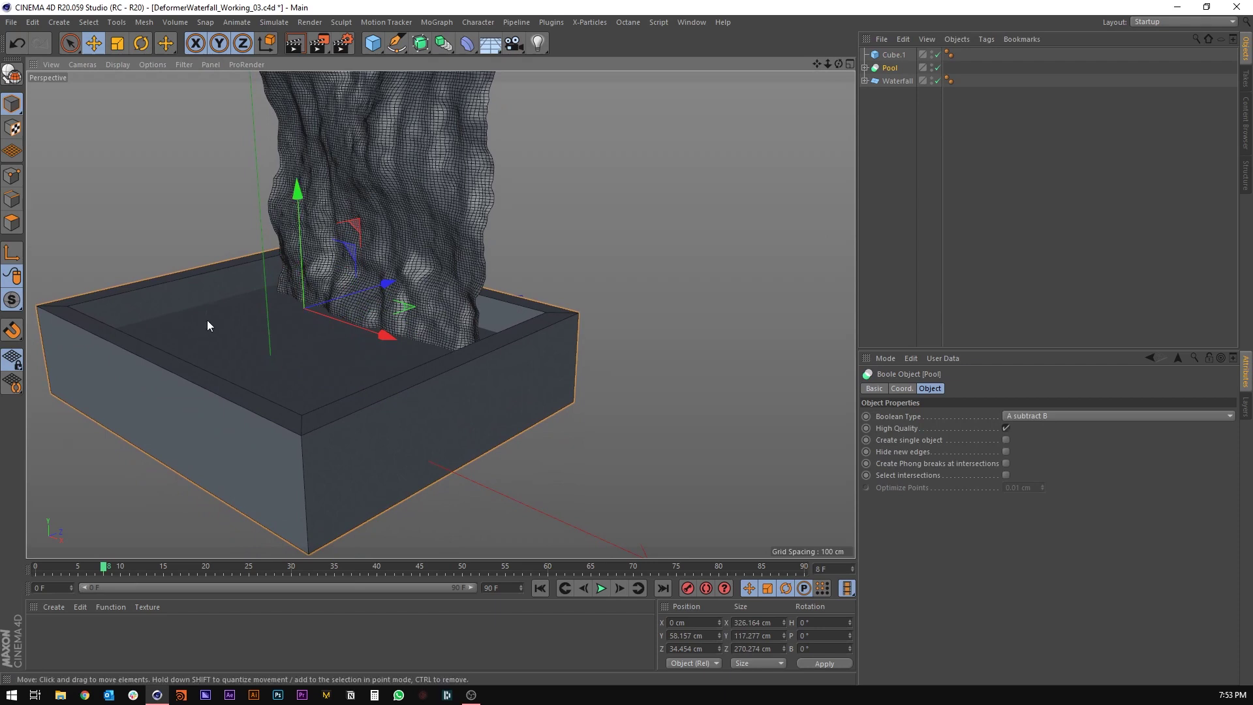
Rename Cube.1 to Pool Water.
click(206, 320)
double_click(894, 55)
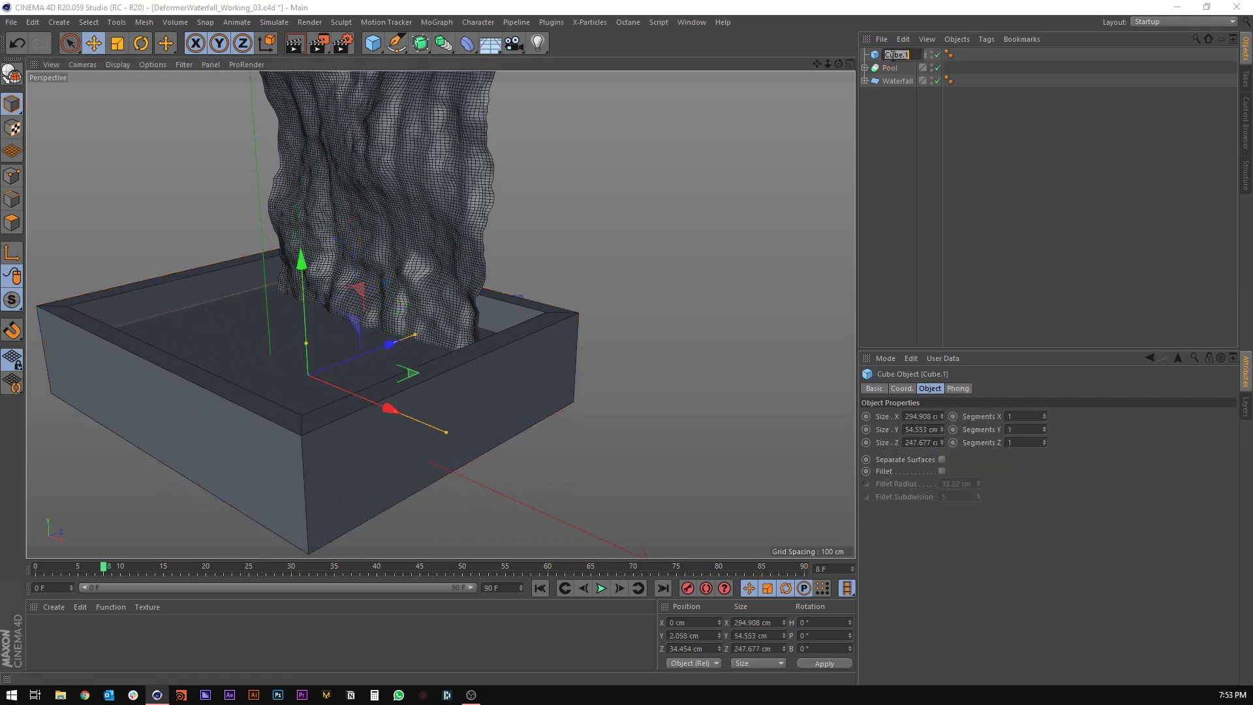
text(Water)
key(Return)
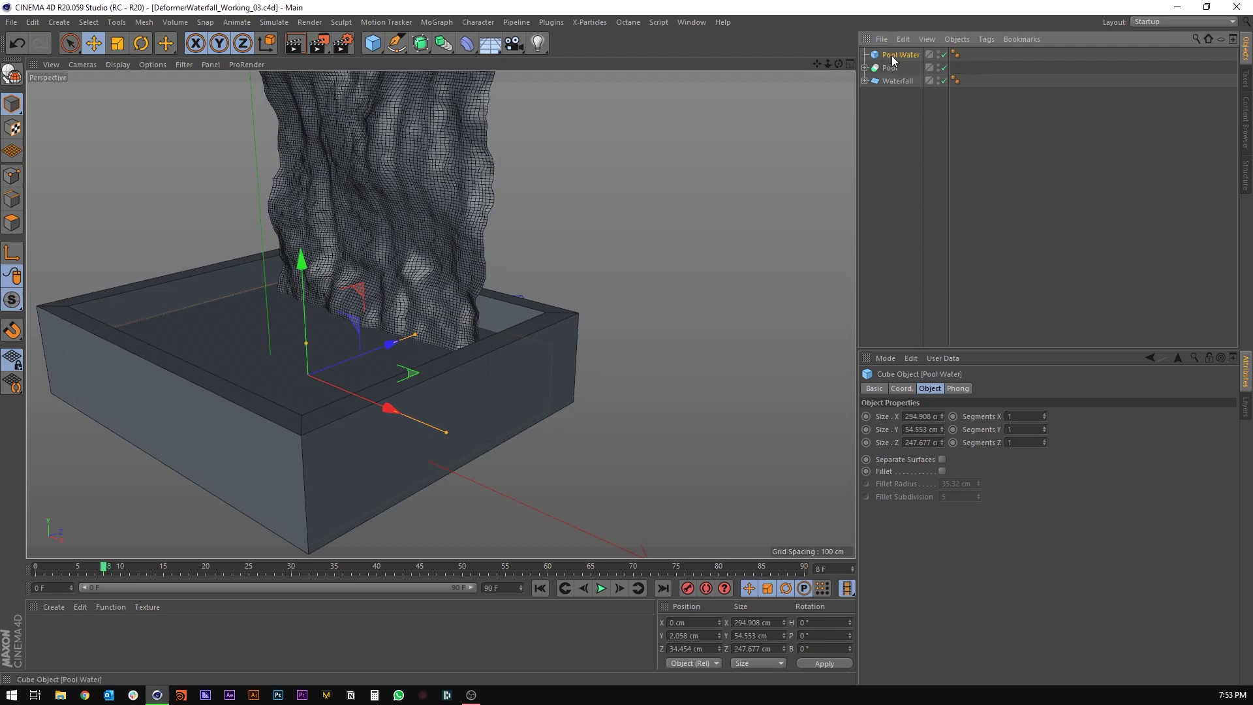
alt+drag(389, 299, 406, 352)
Set Pool Water's Segments X and Z to 100.
double_click(1022, 416)
text(18)
key(Return)
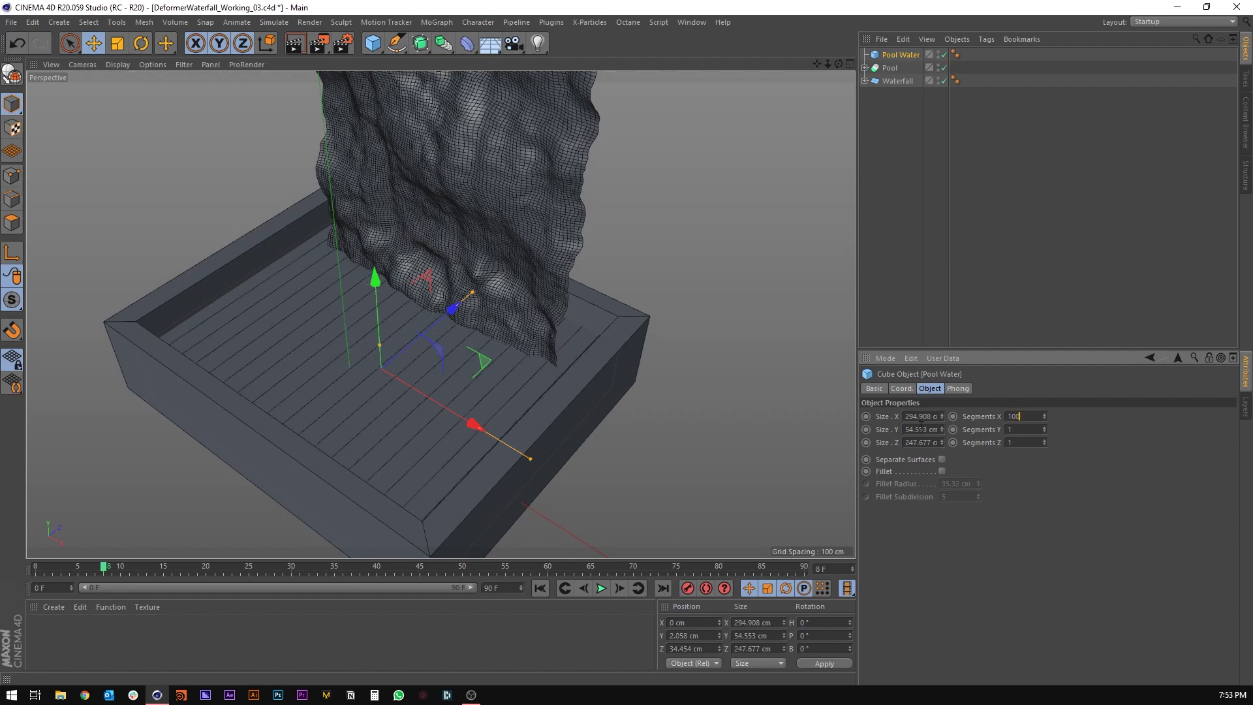
key(Tab)
text(100)
key(Return)
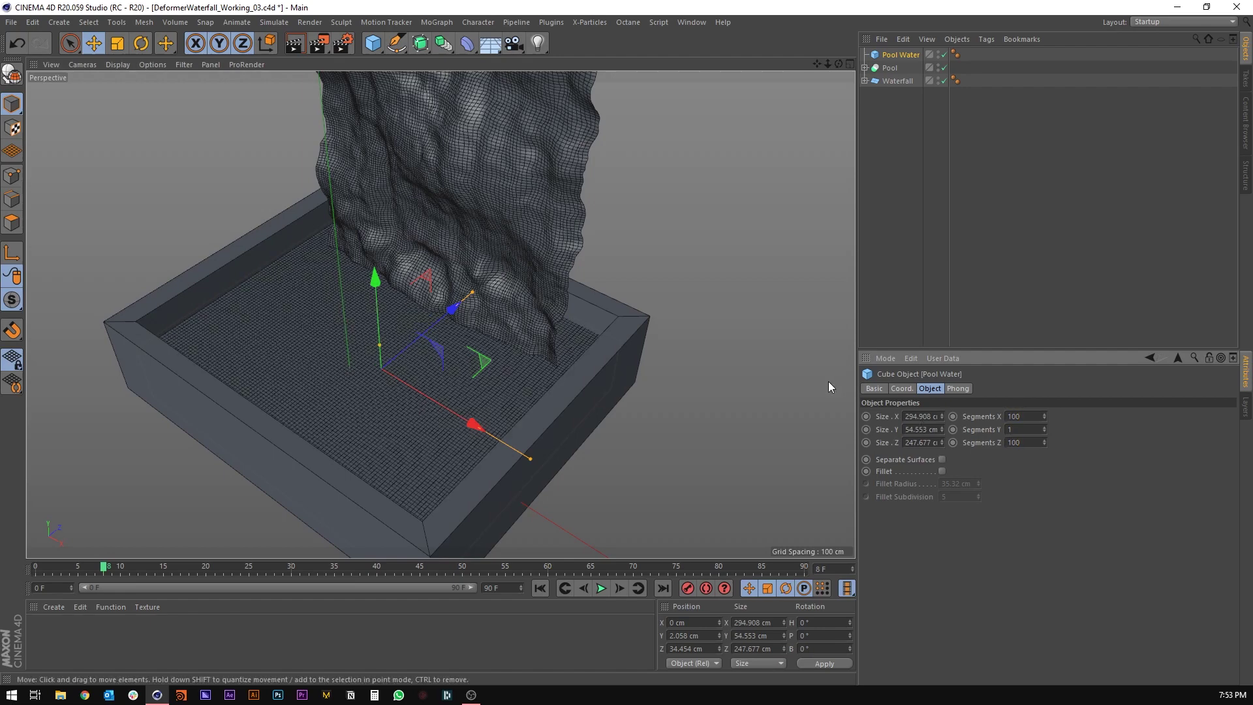
Hide the Waterfall in the viewport.
alt+drag(433, 315, 555, 294)
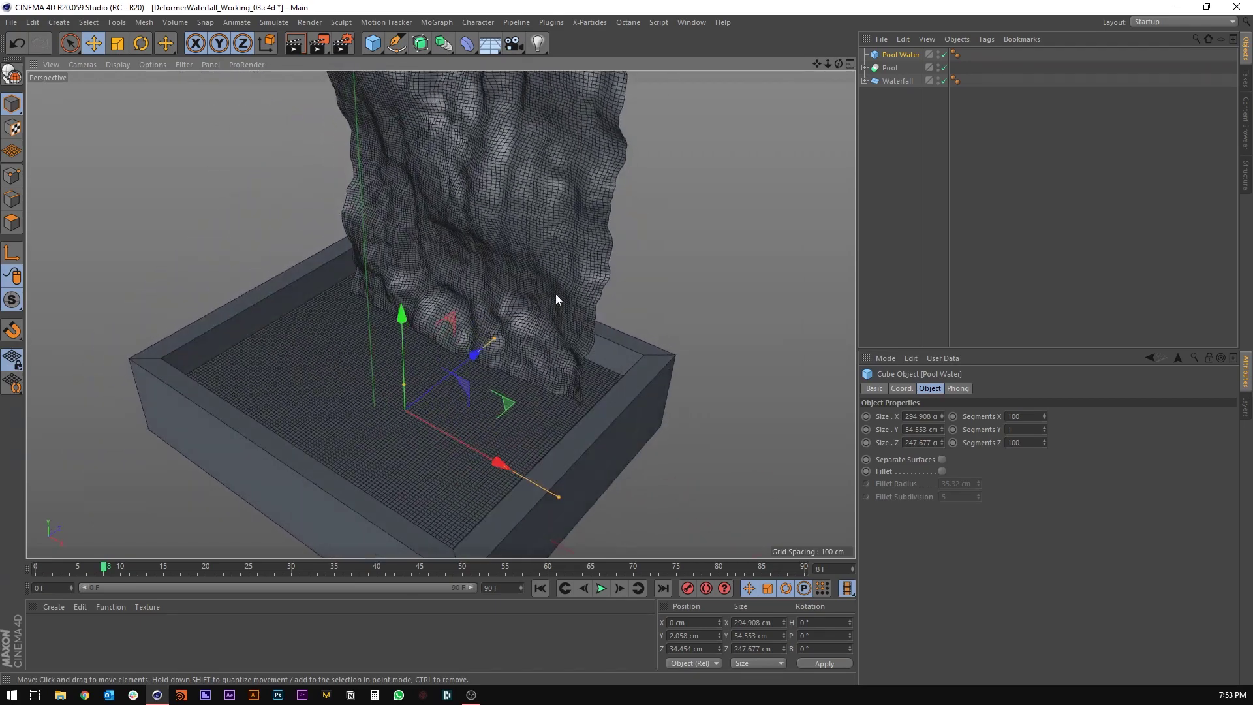
click(938, 77)
click(938, 78)
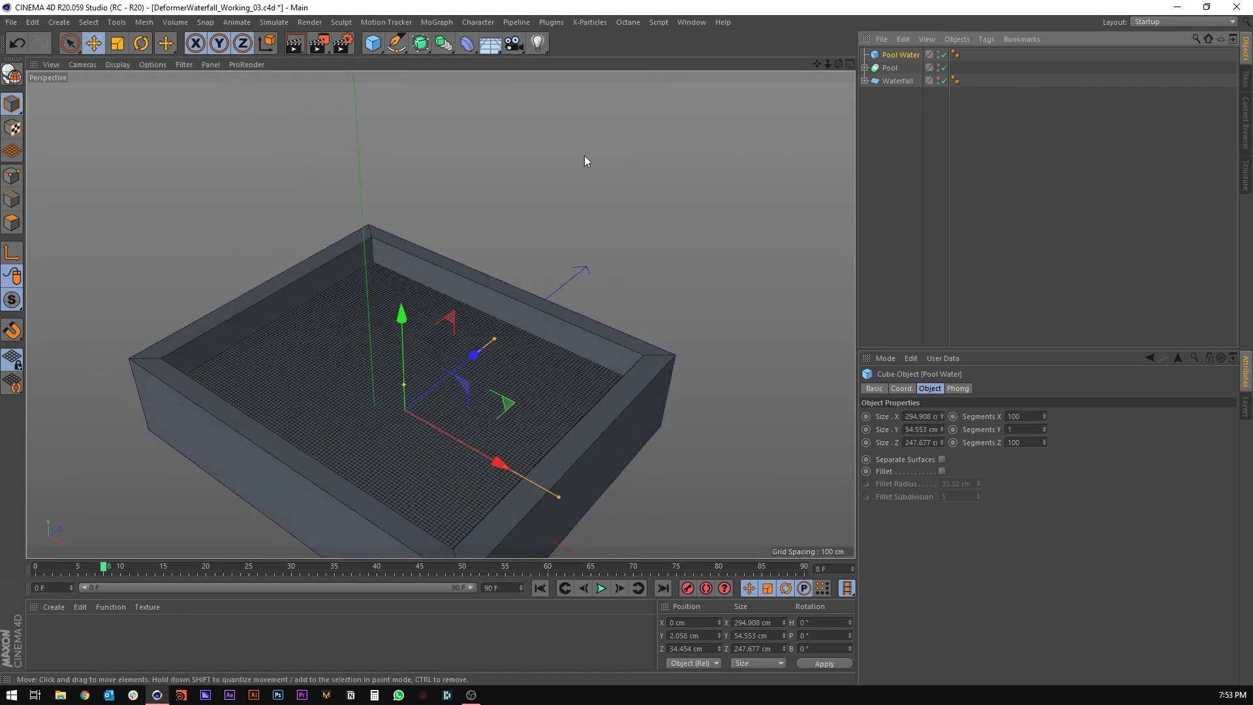
Add a Displacer under Pool Water using a Layer shader with a Noise layer.
alt+drag(585, 155, 411, 257)
drag(467, 46, 522, 205)
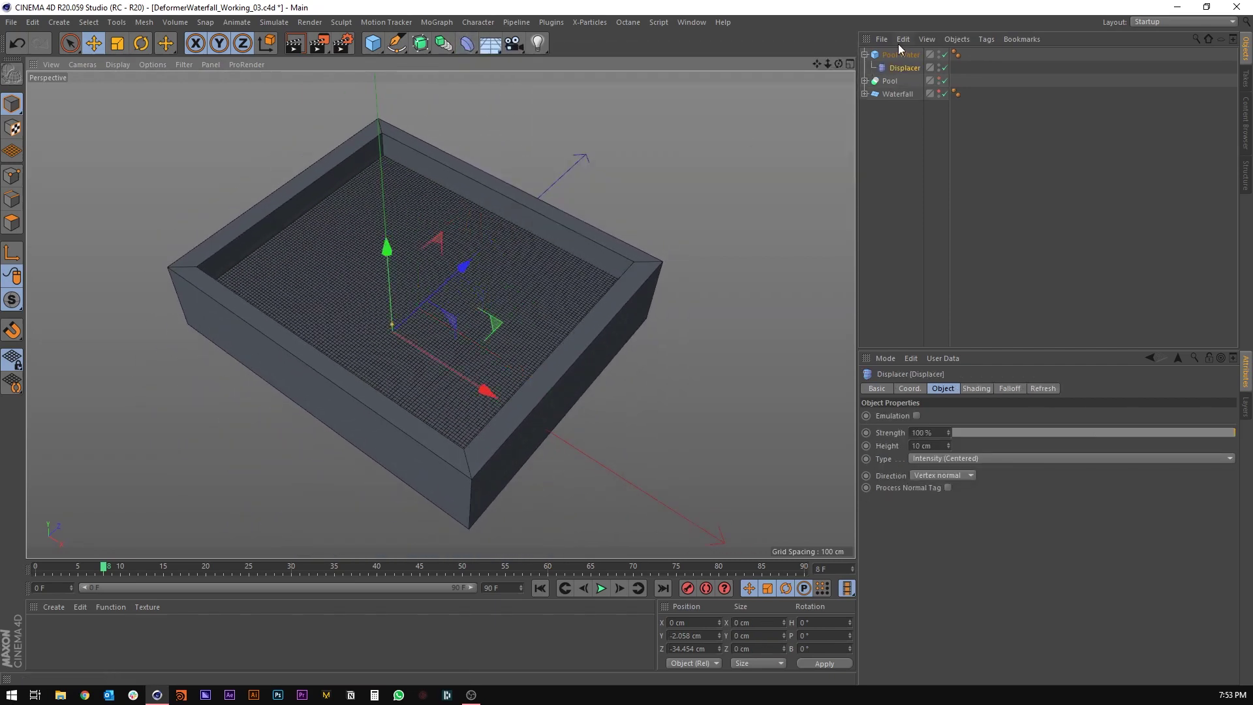
click(971, 389)
click(909, 429)
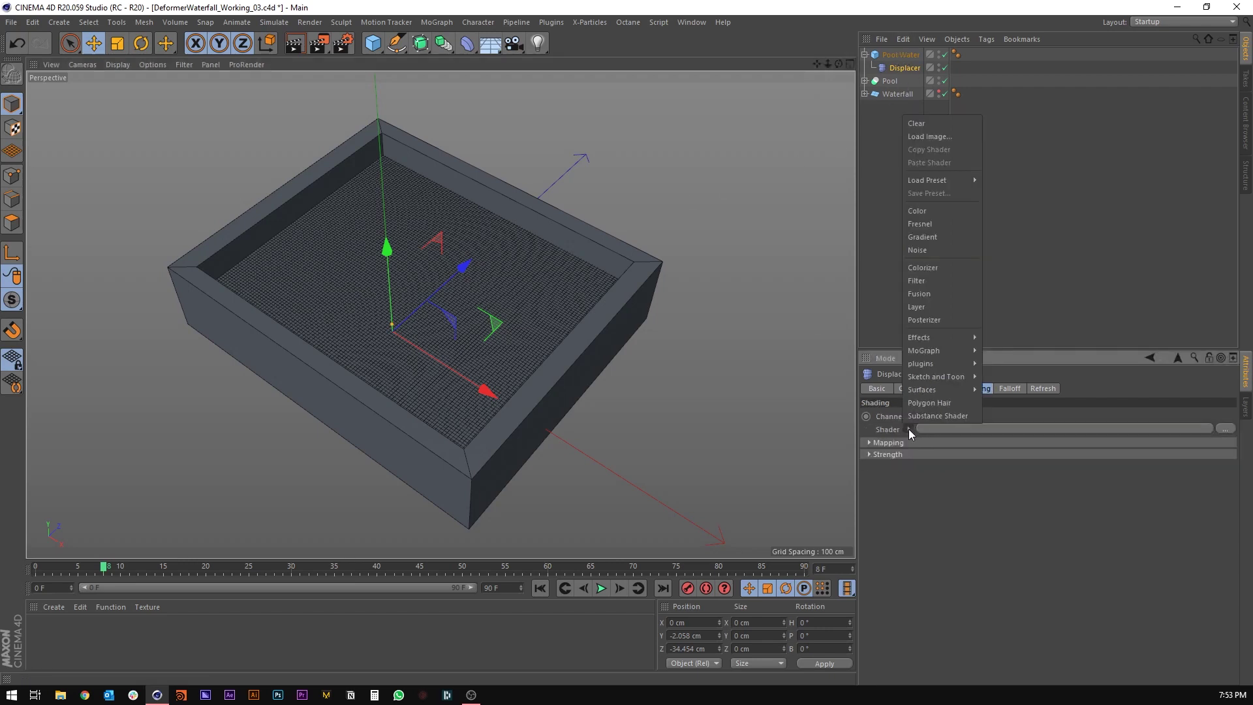
click(934, 307)
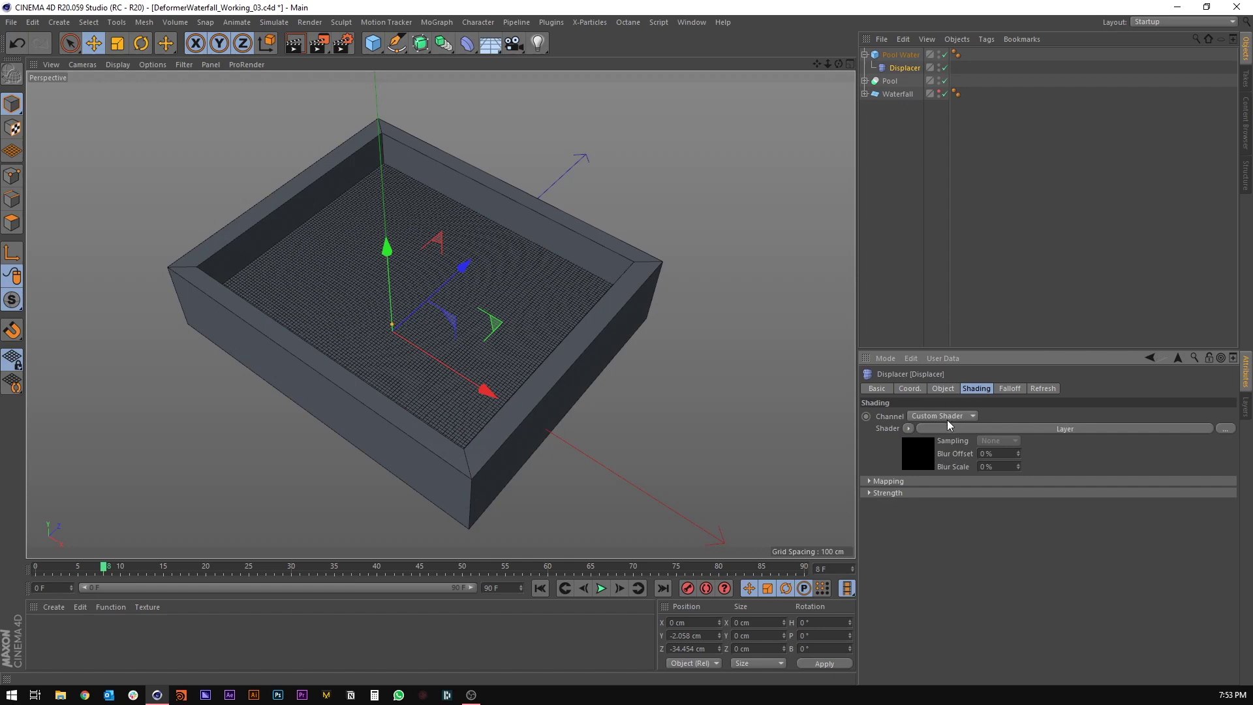
click(931, 453)
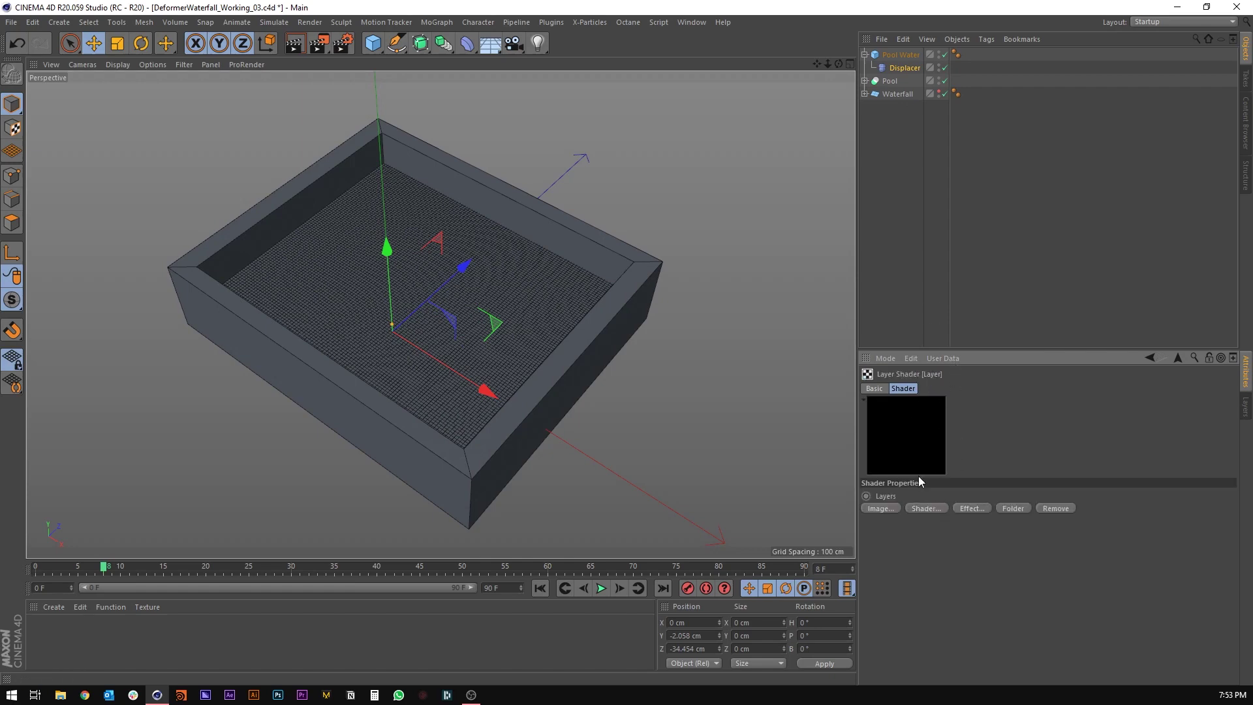
click(926, 509)
click(974, 500)
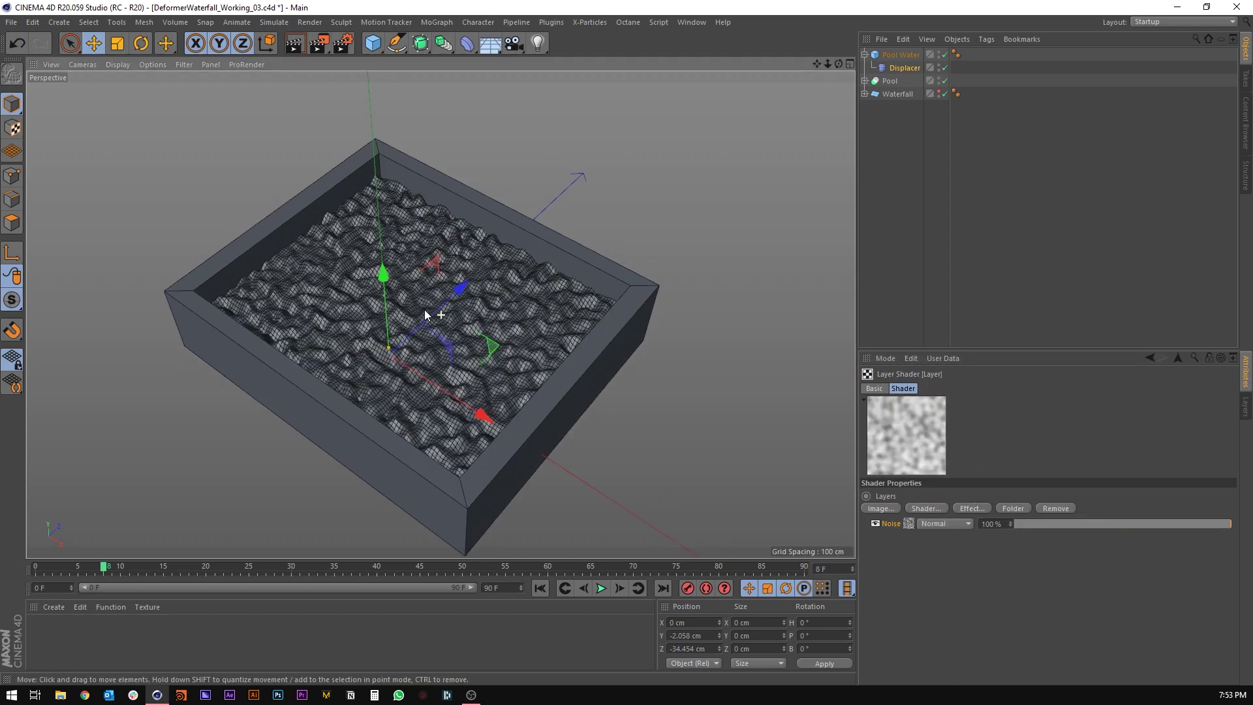
Set the Noise layer's Global Scale to 650%.
alt+drag(425, 316, 386, 306)
click(909, 523)
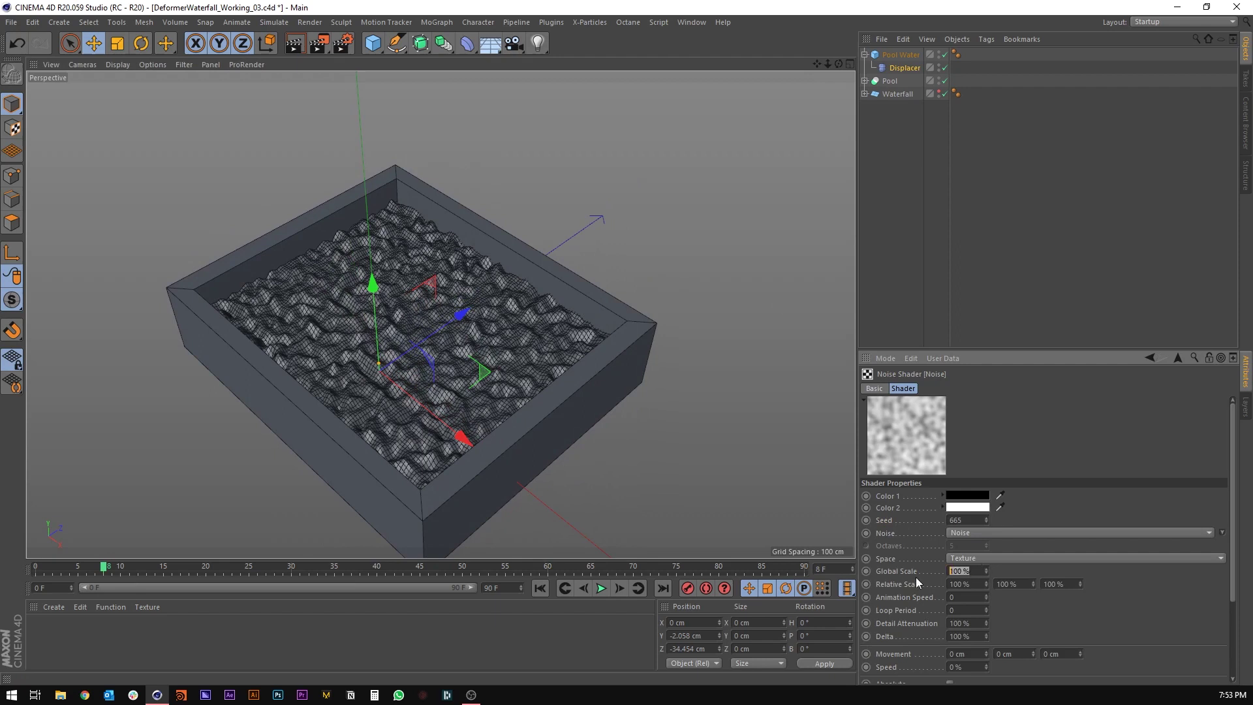
text(650)
key(Return)
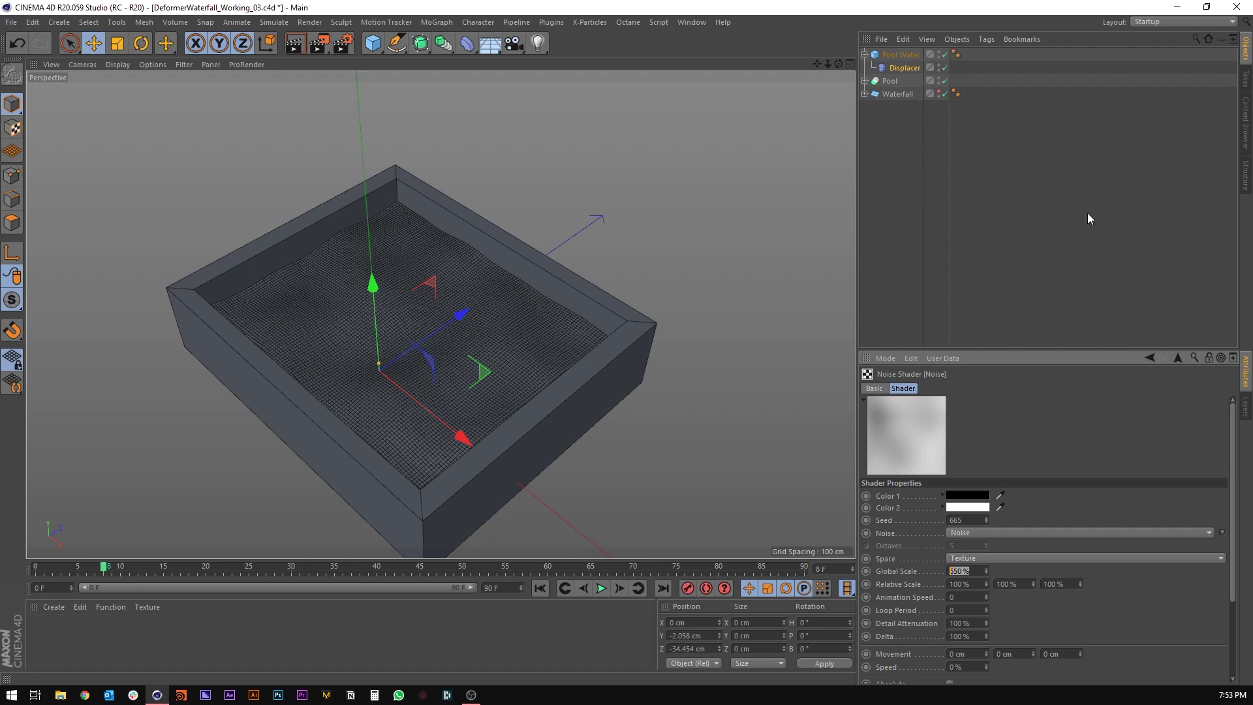
Raise the Displacer height to 33 cm and switch to Gouraud shading.
click(909, 68)
click(943, 389)
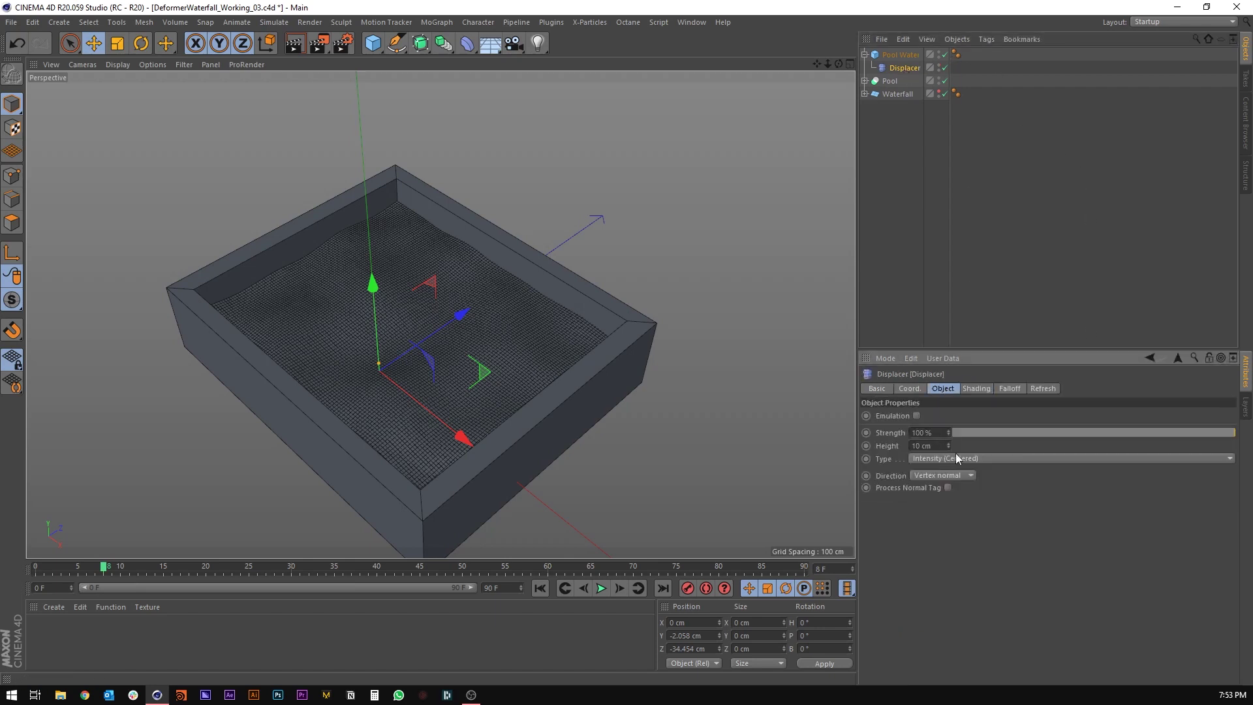
drag(949, 446, 949, 432)
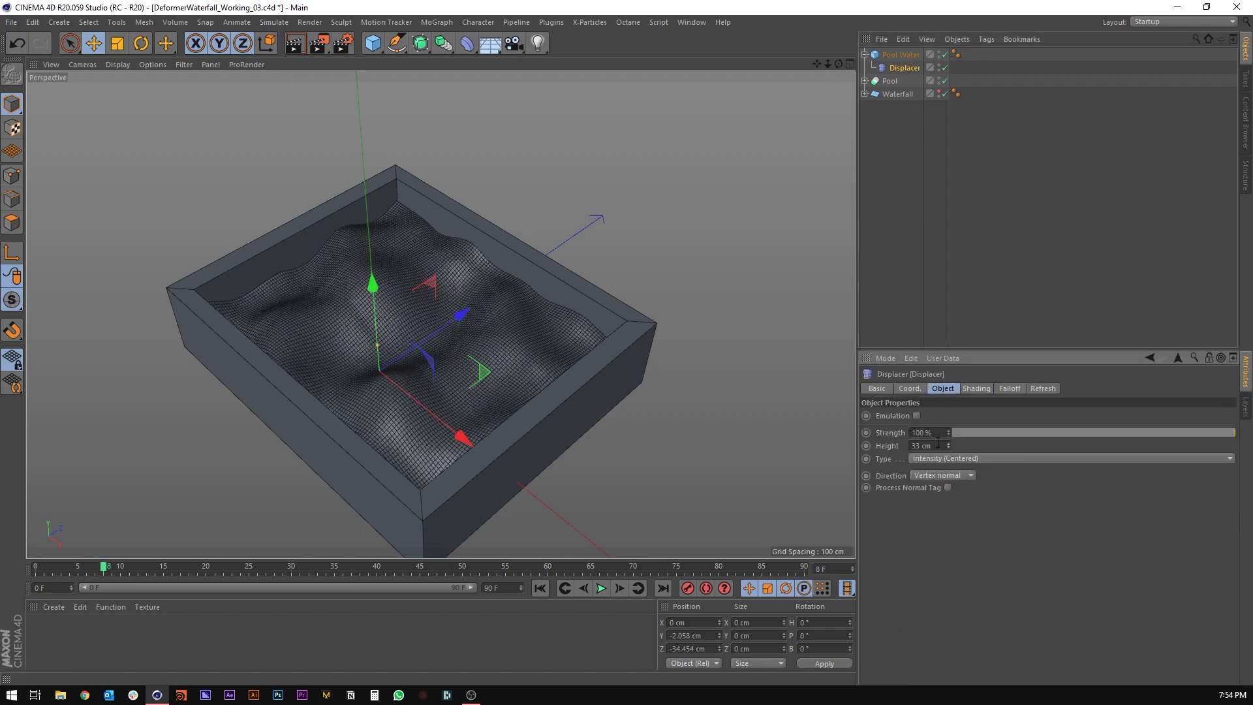
click(977, 389)
mouse_move(496, 326)
alt+mouse_down()
mouse_move(386, 314)
mouse_move(469, 295)
mouse_move(413, 272)
mouse_move(411, 356)
mouse_move(582, 362)
alt+mouse_up()
key(n)
key(a)
Set the Noise Global Scale to 850% and rewind the animation to frame 0.
click(922, 450)
click(911, 523)
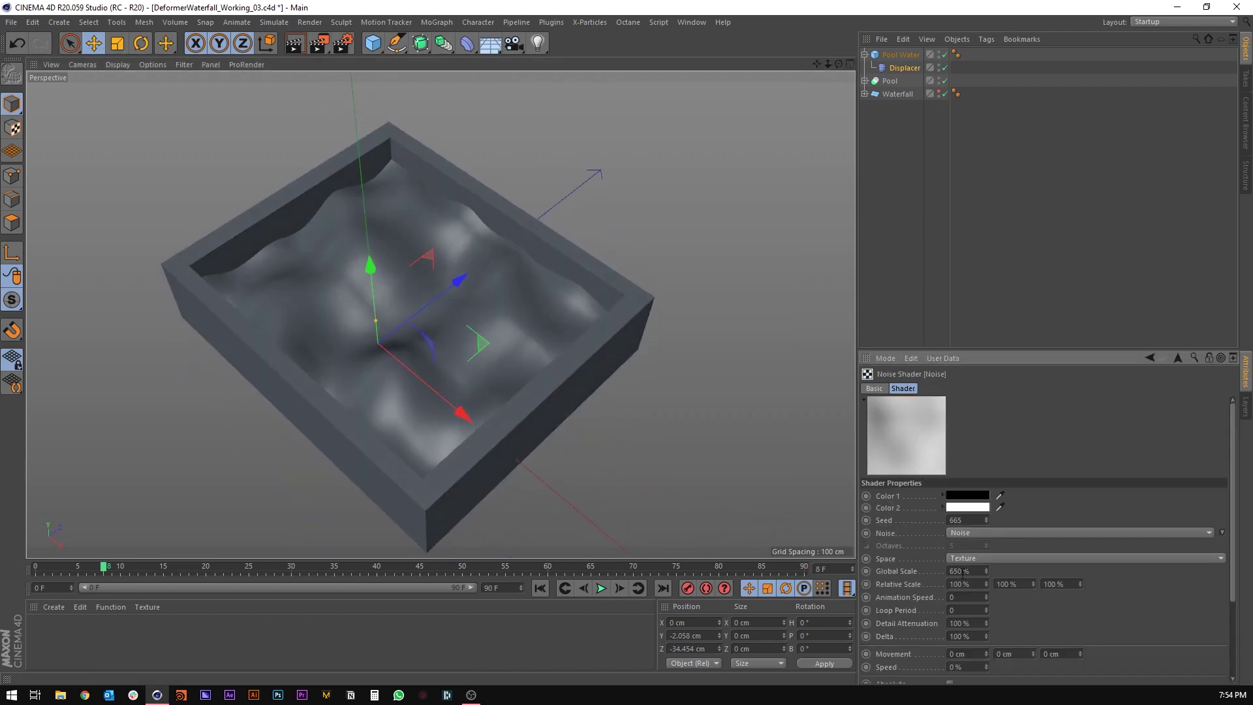
drag(973, 571, 879, 578)
text(850)
key(Return)
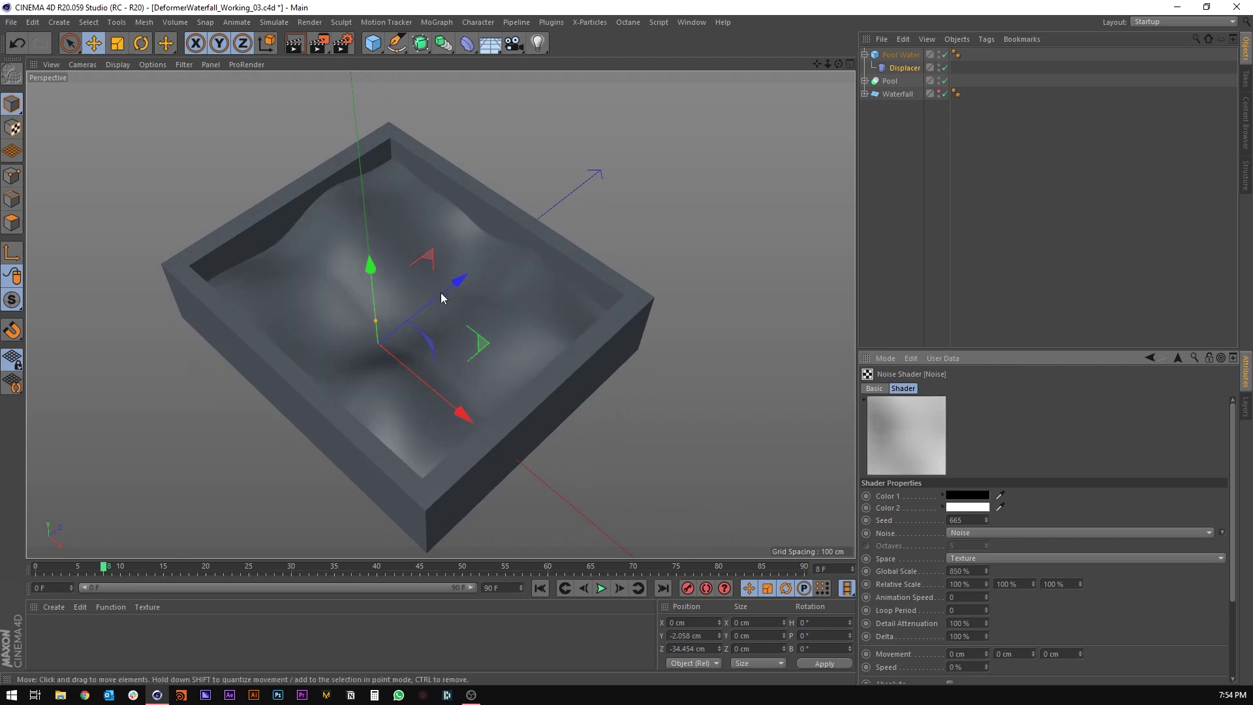
alt+drag(440, 293, 274, 477)
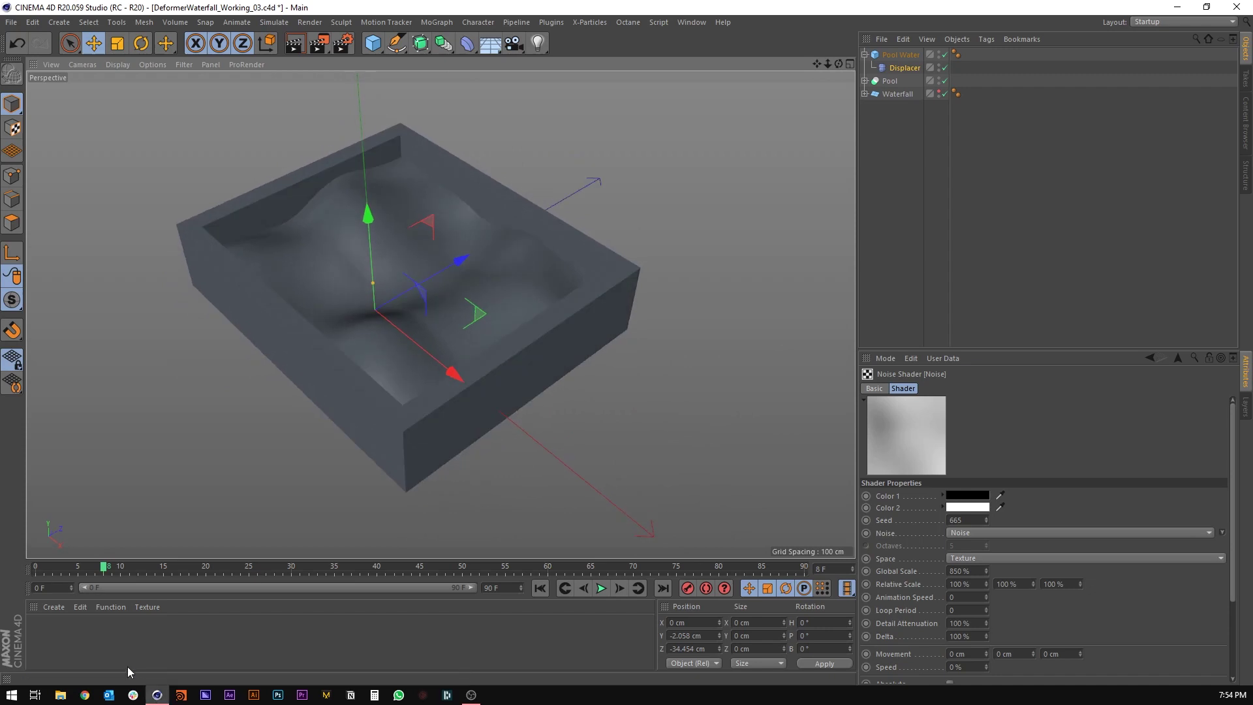
drag(98, 569, 34, 569)
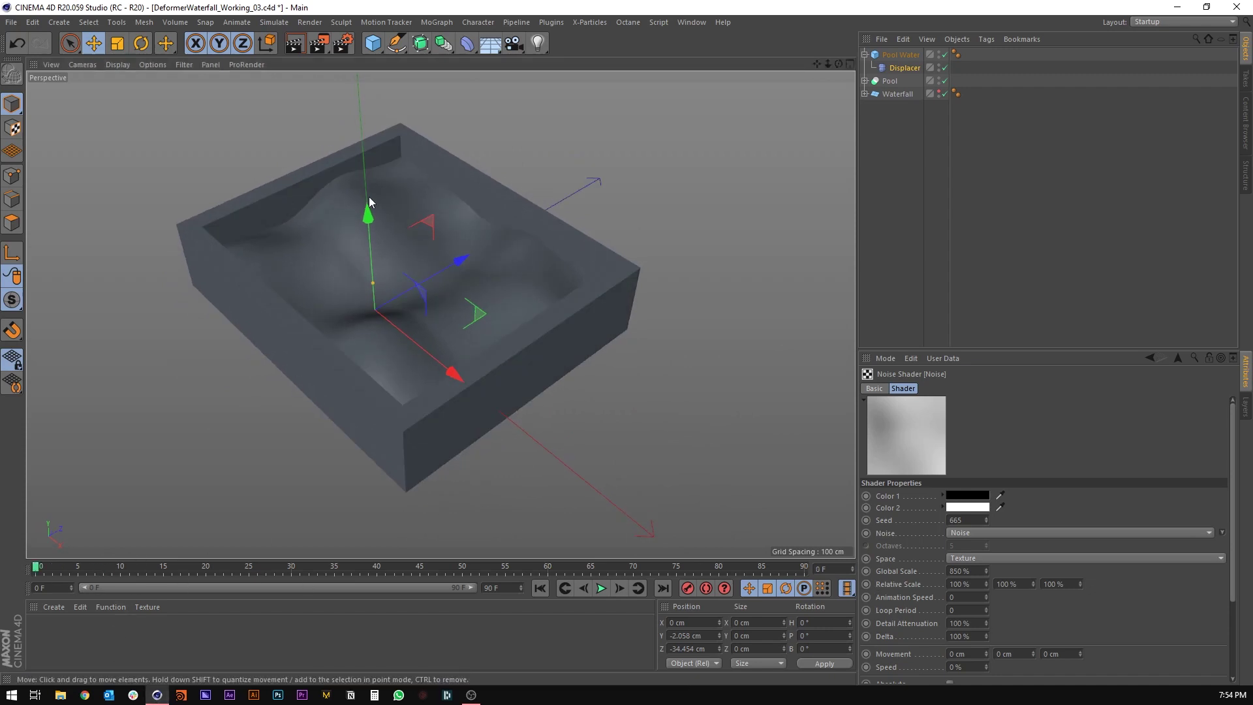
Give the Noise animation speed 2, Z movement 1 cm and speed 2%.
click(1179, 358)
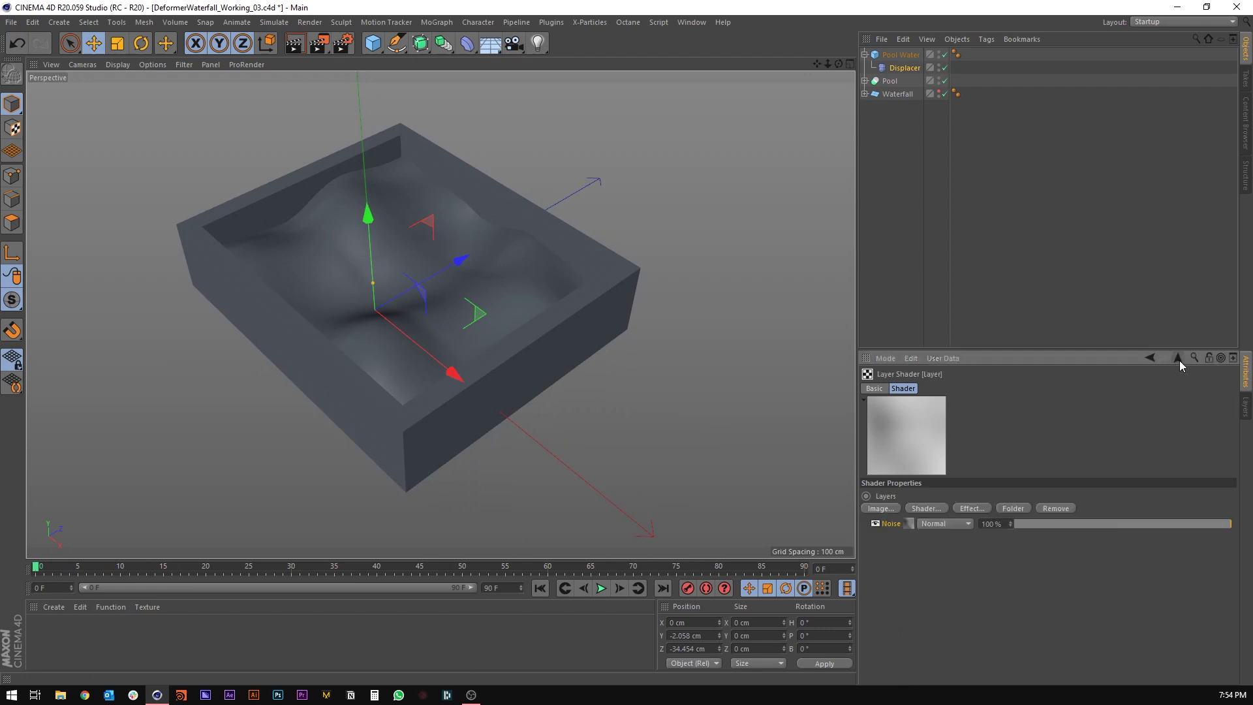
click(913, 524)
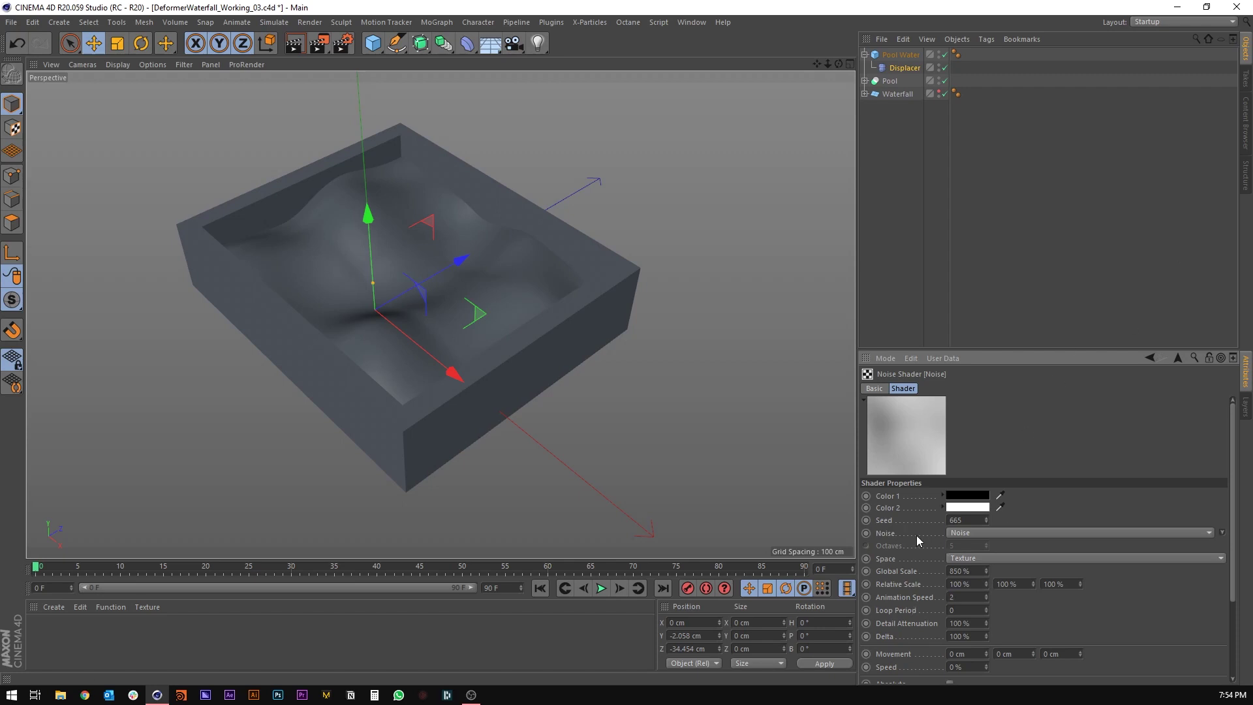
scroll(916, 535, down, 3)
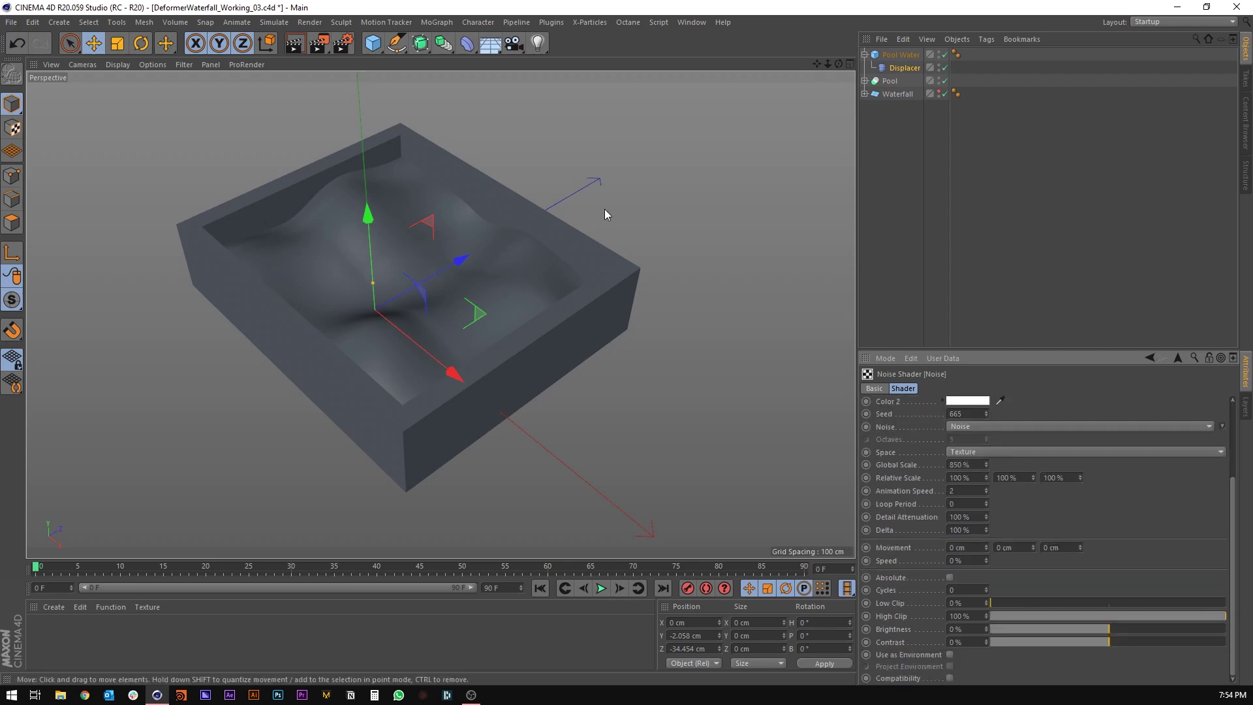
key(Tab)
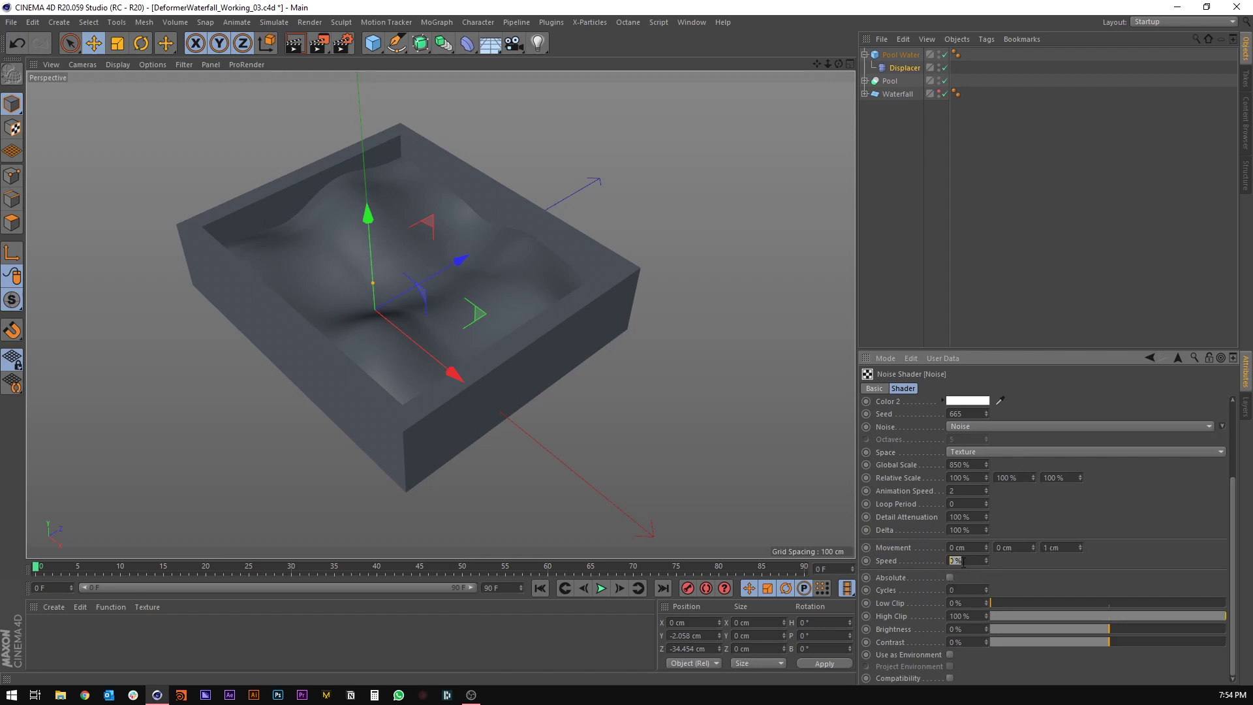
Preview the water animation and add a Floor object, placed below Waterfall in the hierarchy.
click(601, 588)
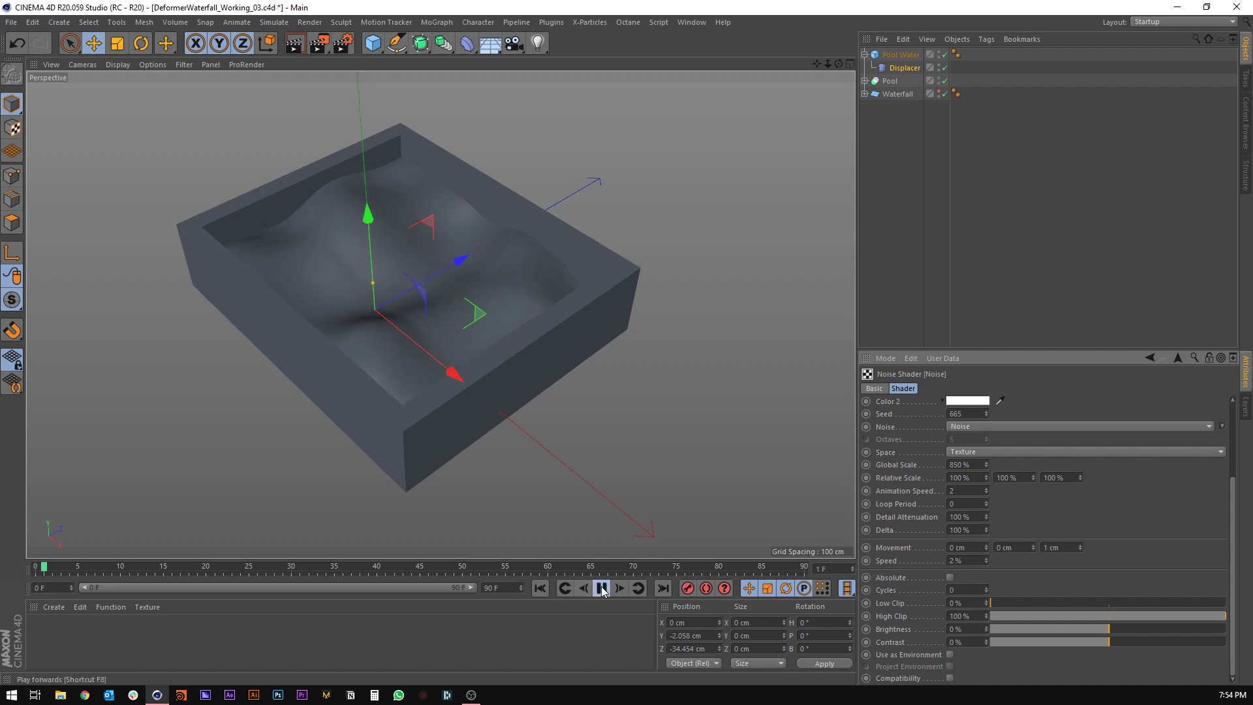
alt+drag(451, 250, 410, 382)
alt+middle_drag(416, 226, 423, 319)
alt+right_drag(422, 320, 409, 292)
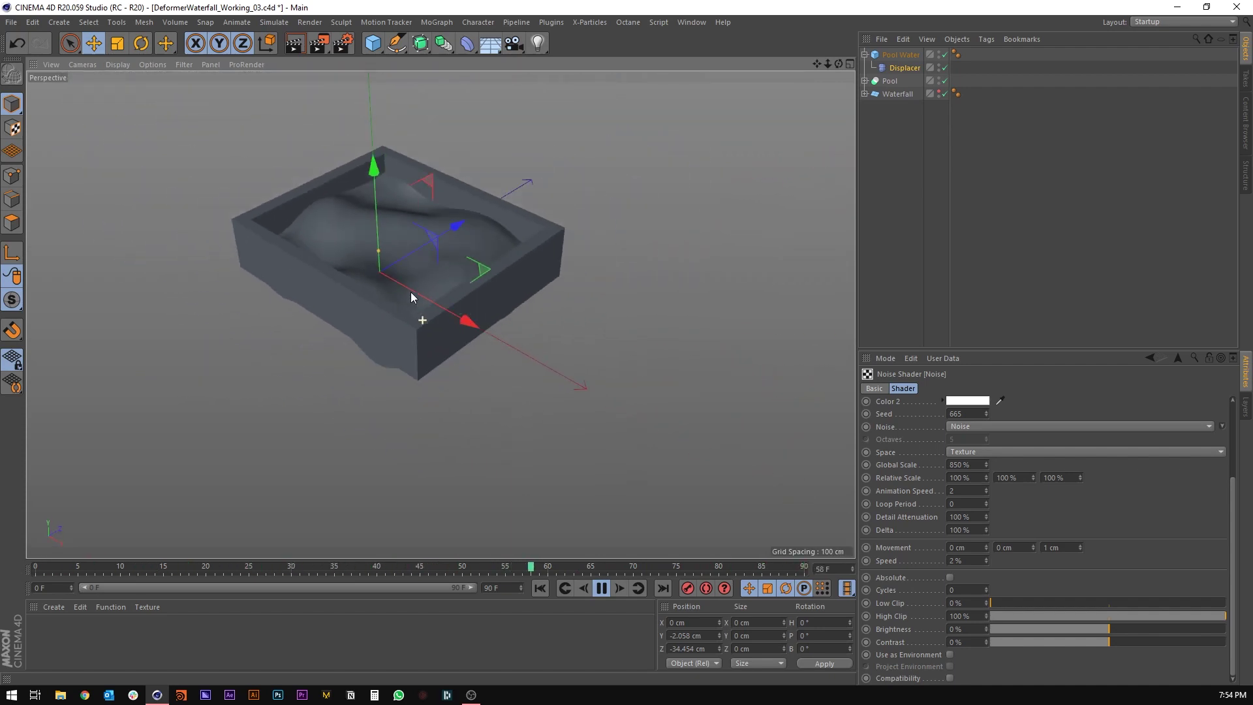
click(490, 44)
click(924, 196)
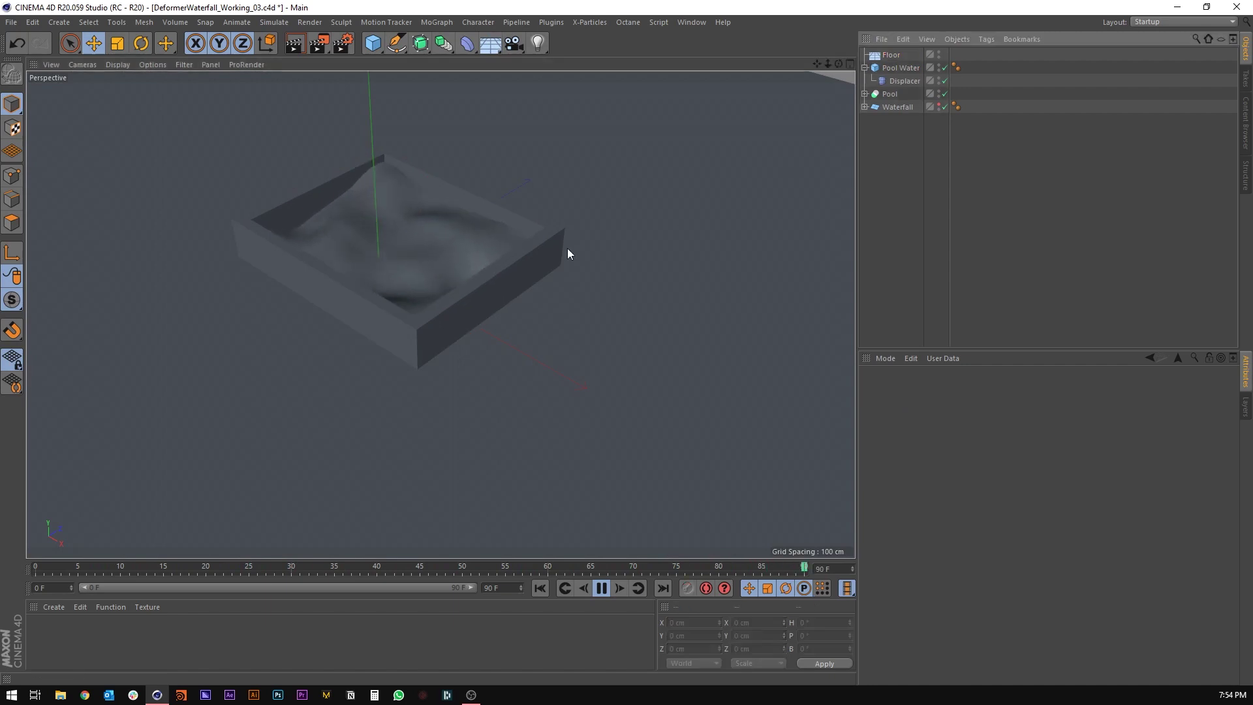
alt+middle_drag(557, 256, 543, 343)
alt+drag(427, 339, 422, 267)
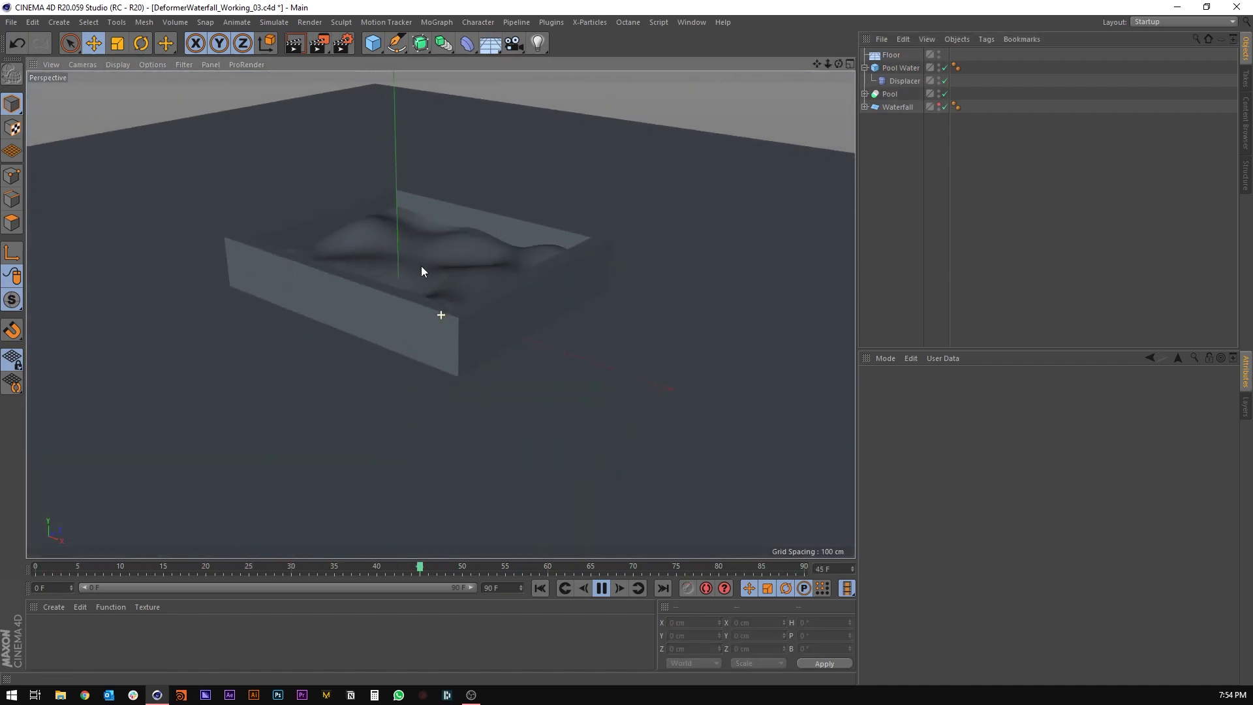
click(601, 588)
drag(888, 56, 867, 120)
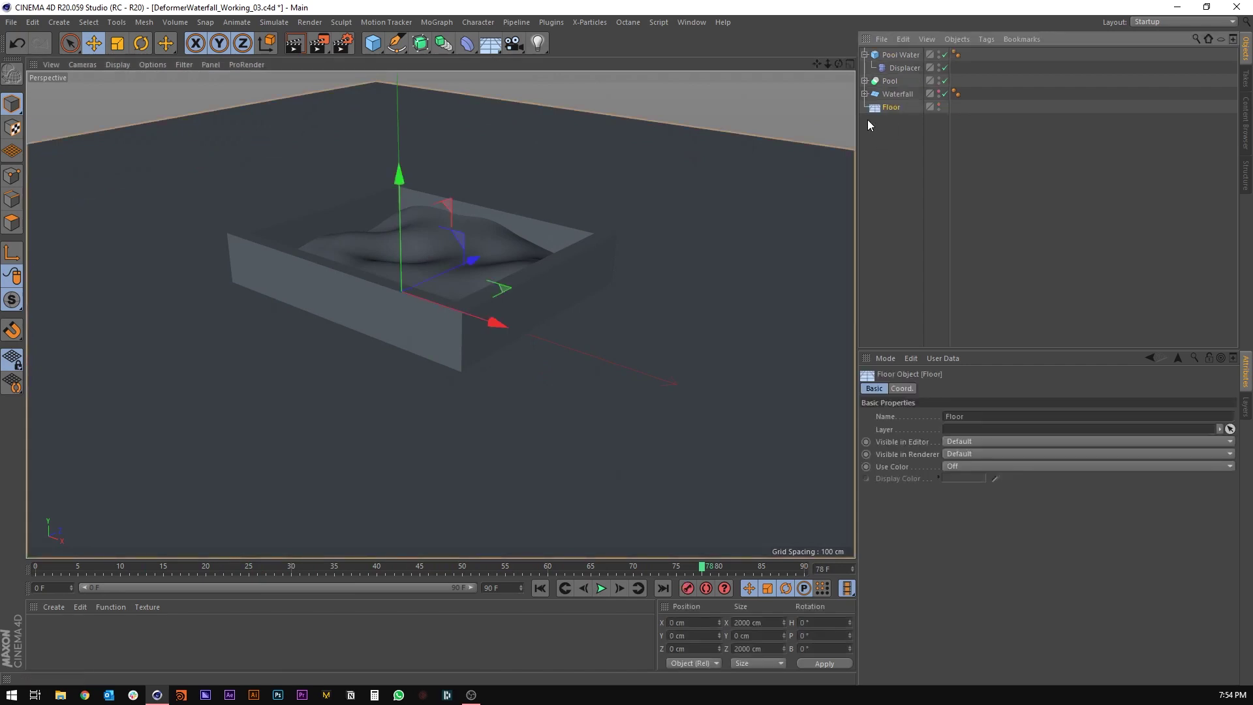
Duplicate the Displacer's Noise layer, name the layers Big Noise and Detail Noise, and save.
click(900, 68)
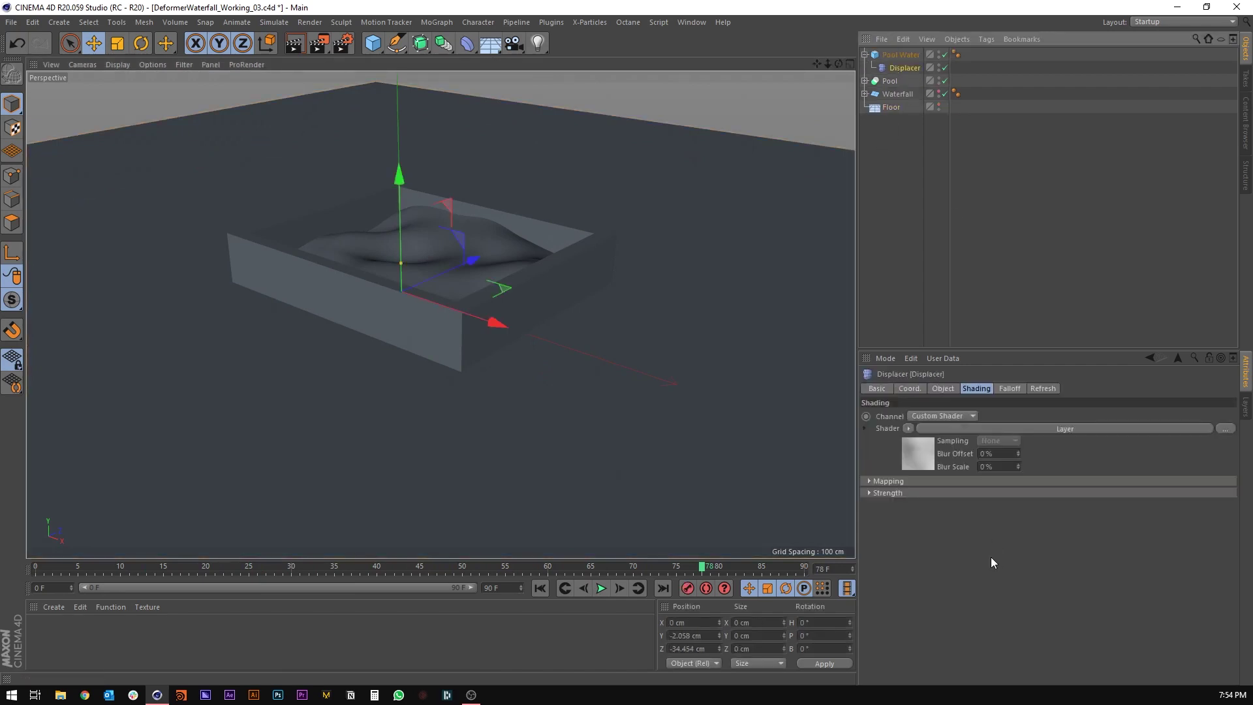
click(927, 463)
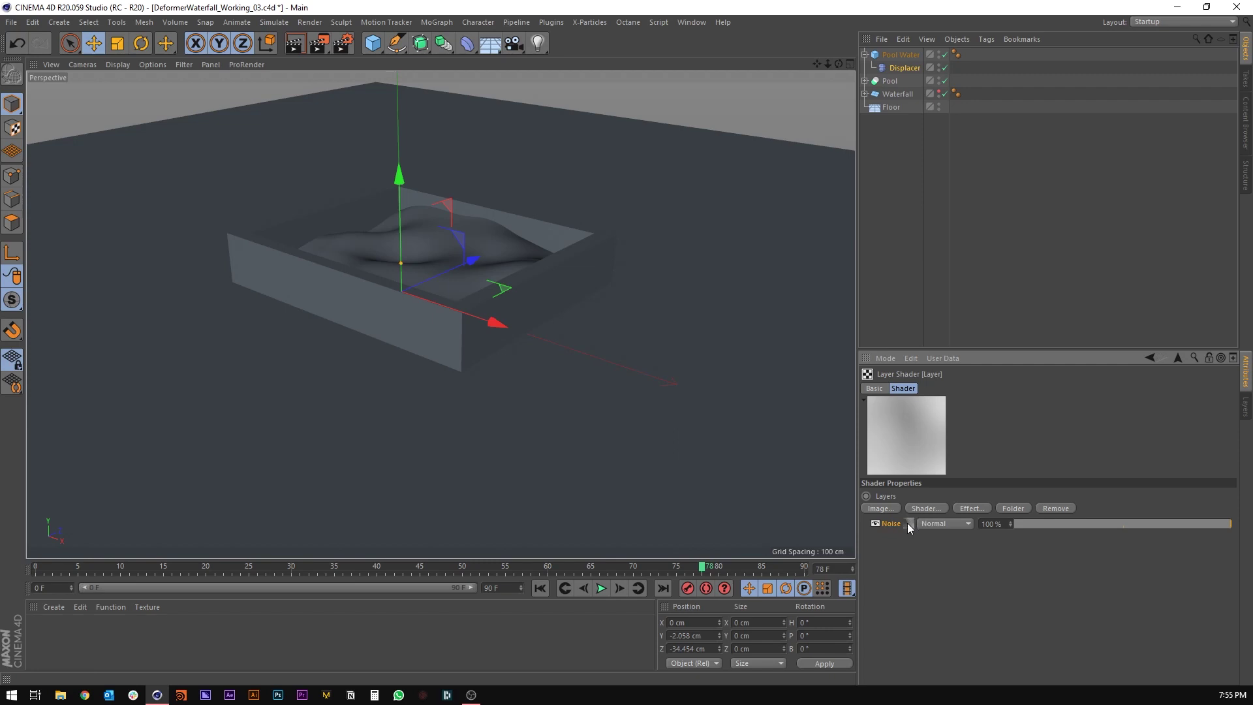
ctrl+drag(907, 523, 894, 533)
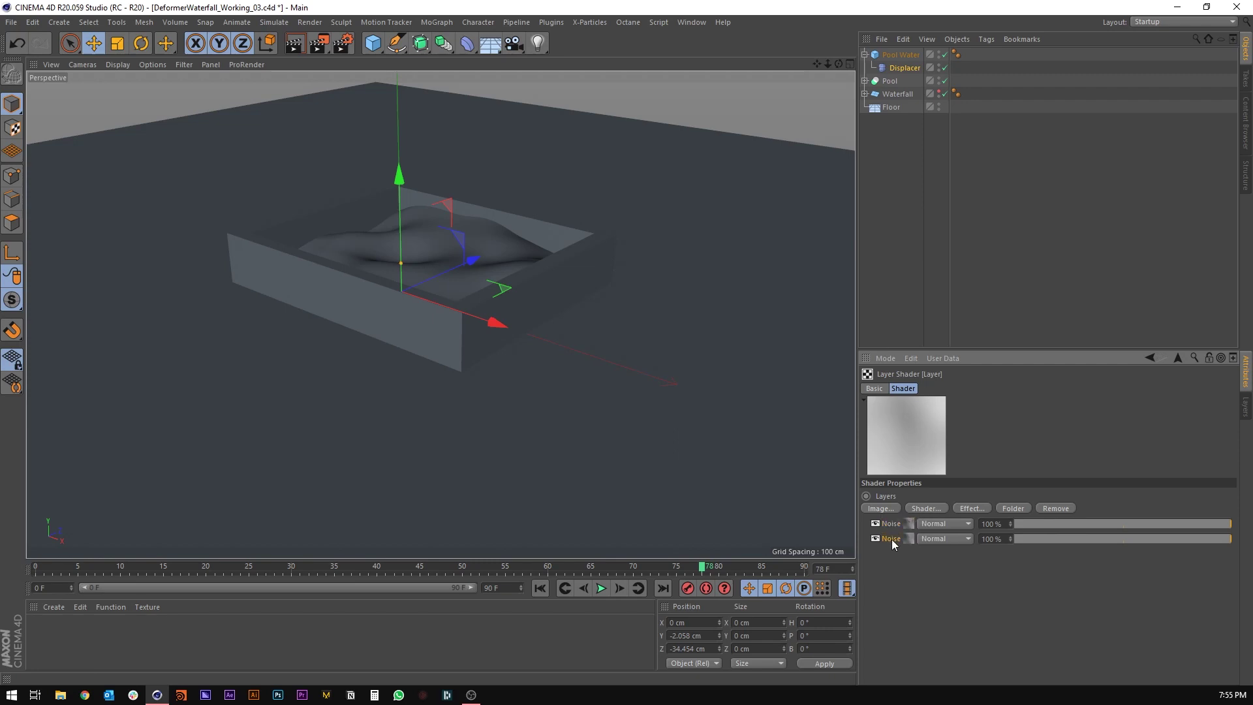
double_click(891, 539)
text(Big Noise)
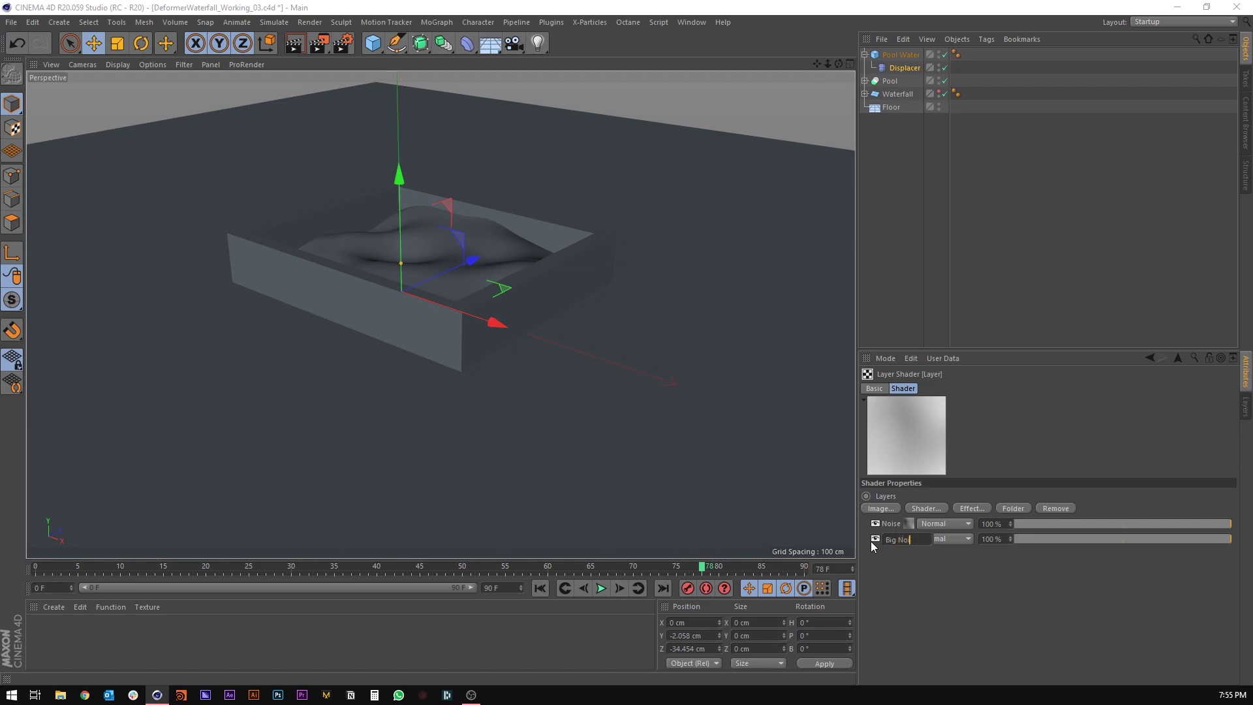
key(Return)
double_click(900, 524)
text(D)
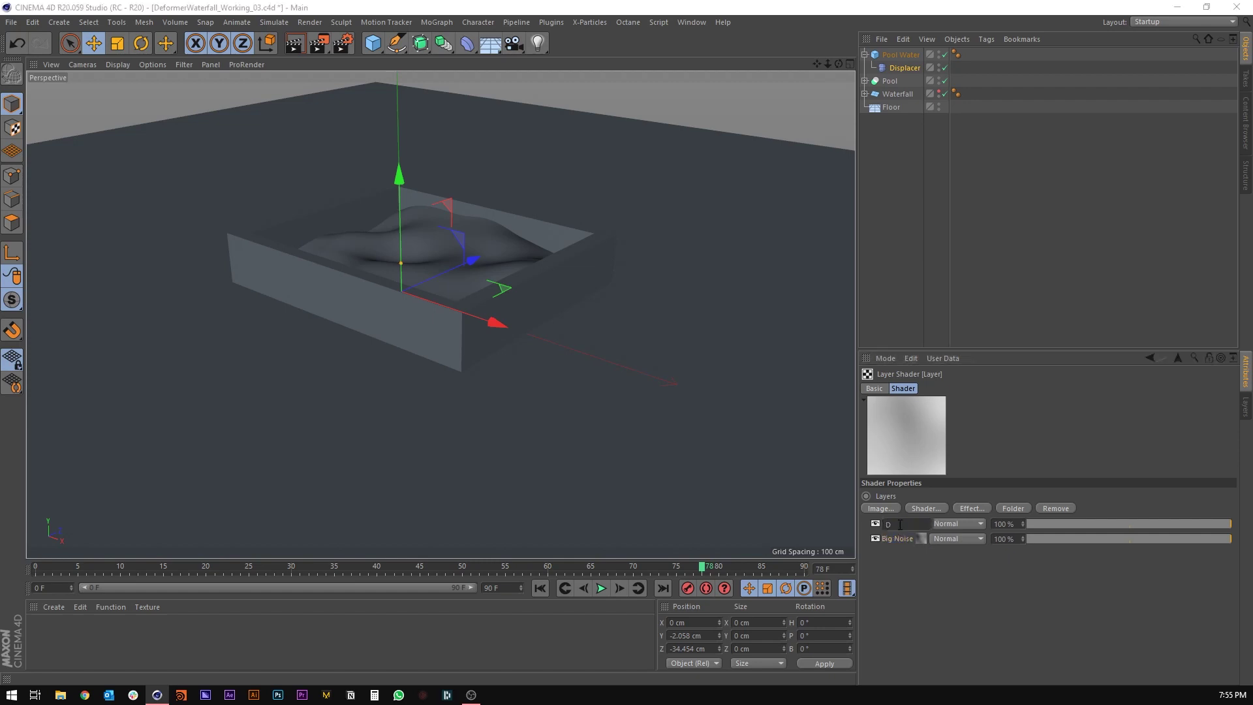
text(etail Noise)
key(Return)
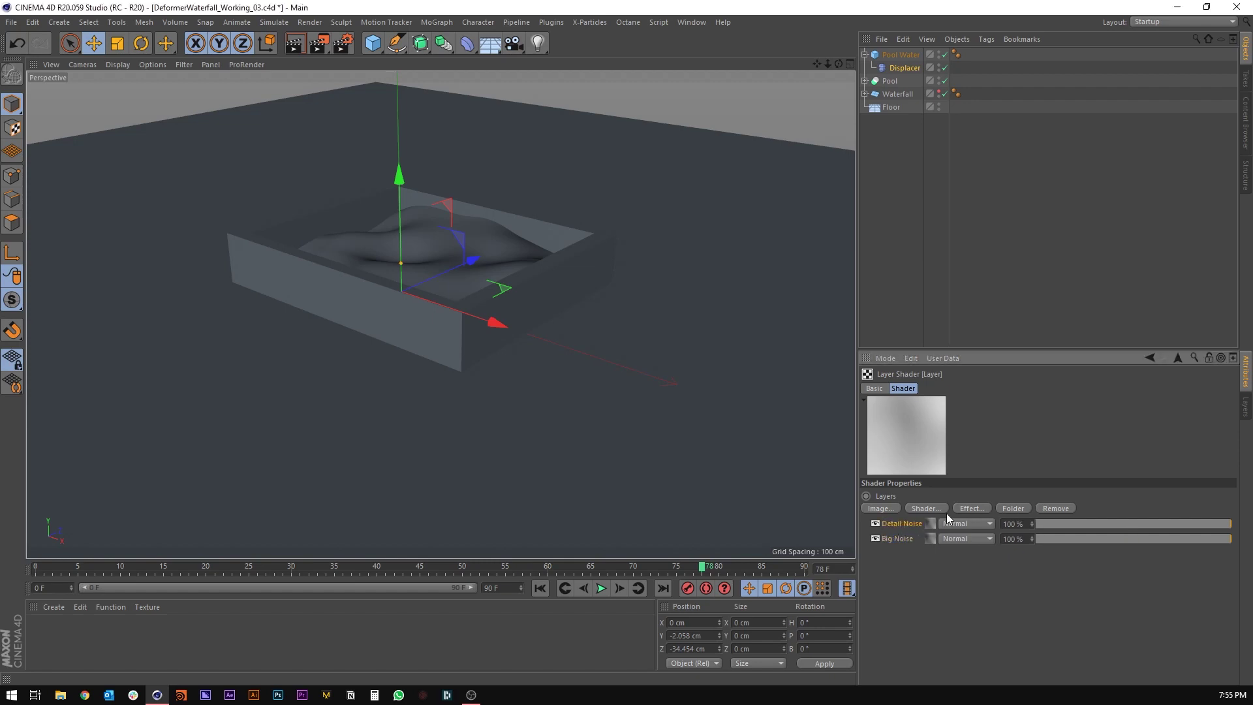
key(ctrl+s)
Open the Detail Noise layer's settings and view the pool from a steeper angle.
click(930, 525)
alt+drag(412, 244, 394, 347)
scroll(393, 277, up, 5)
alt+middle_drag(394, 347, 398, 267)
alt+drag(398, 272, 401, 301)
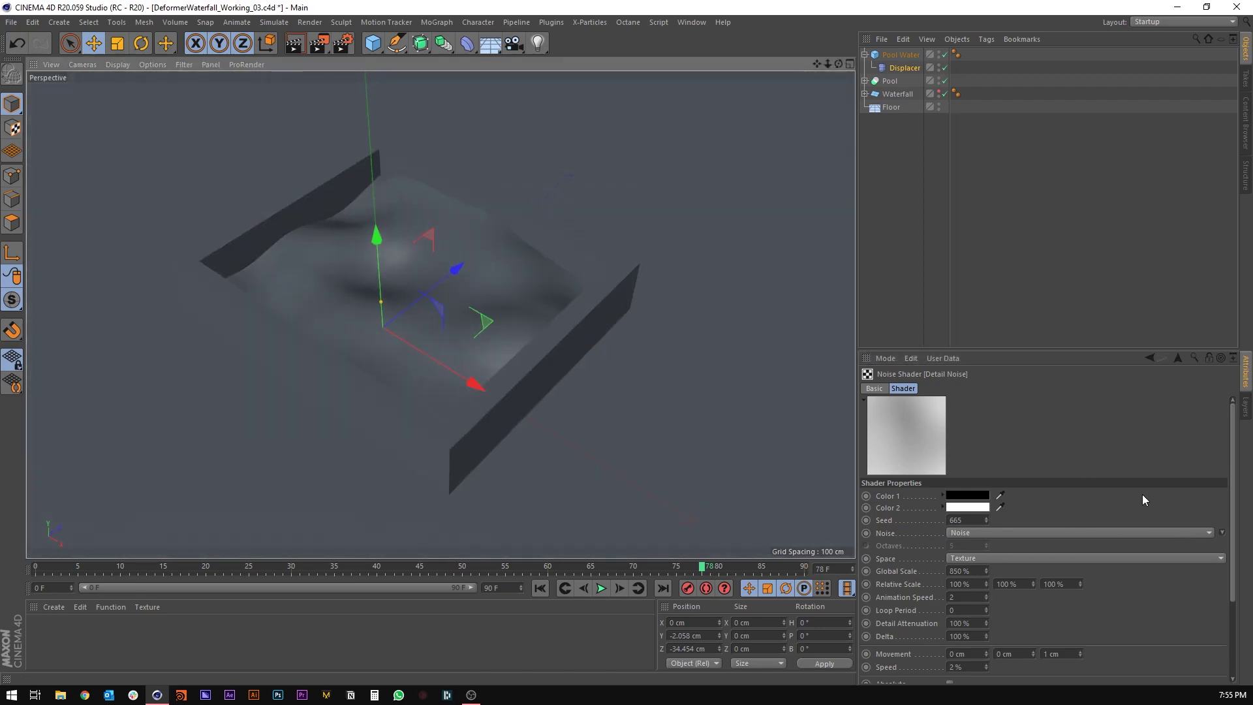
Switch Detail Noise to Blistered Turbulence with a 450% global scale and check the choppy water.
click(1178, 359)
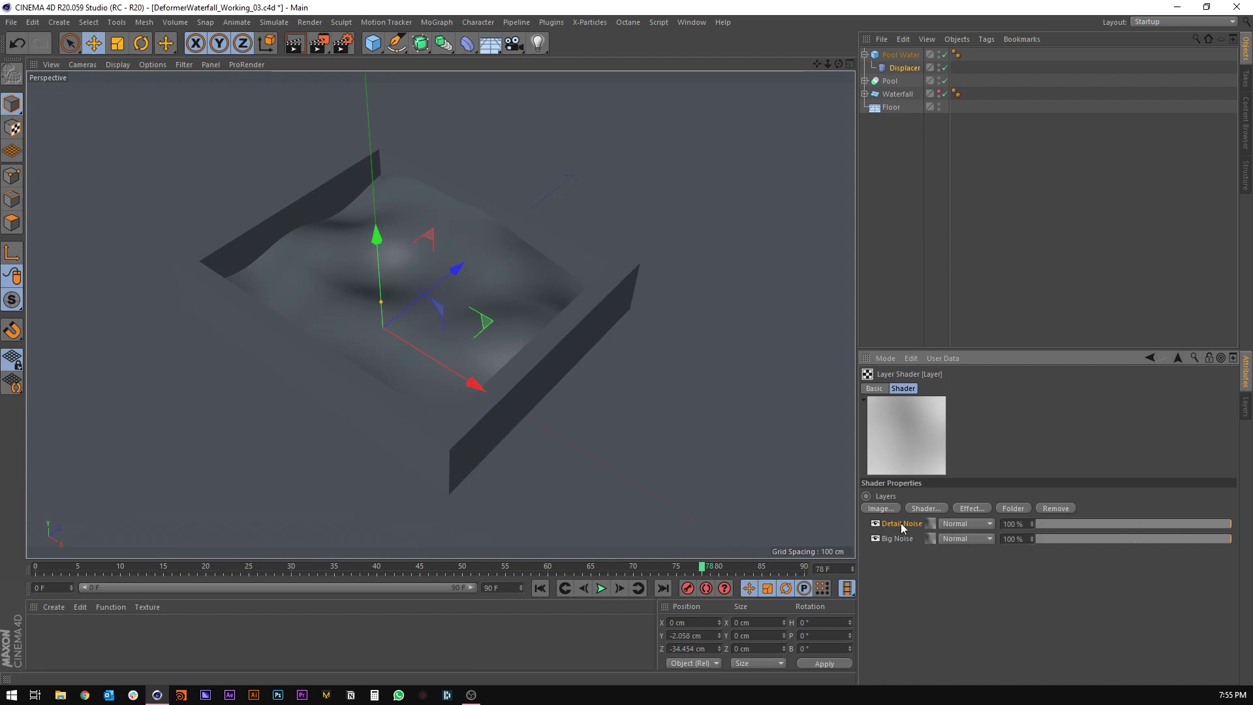
click(930, 524)
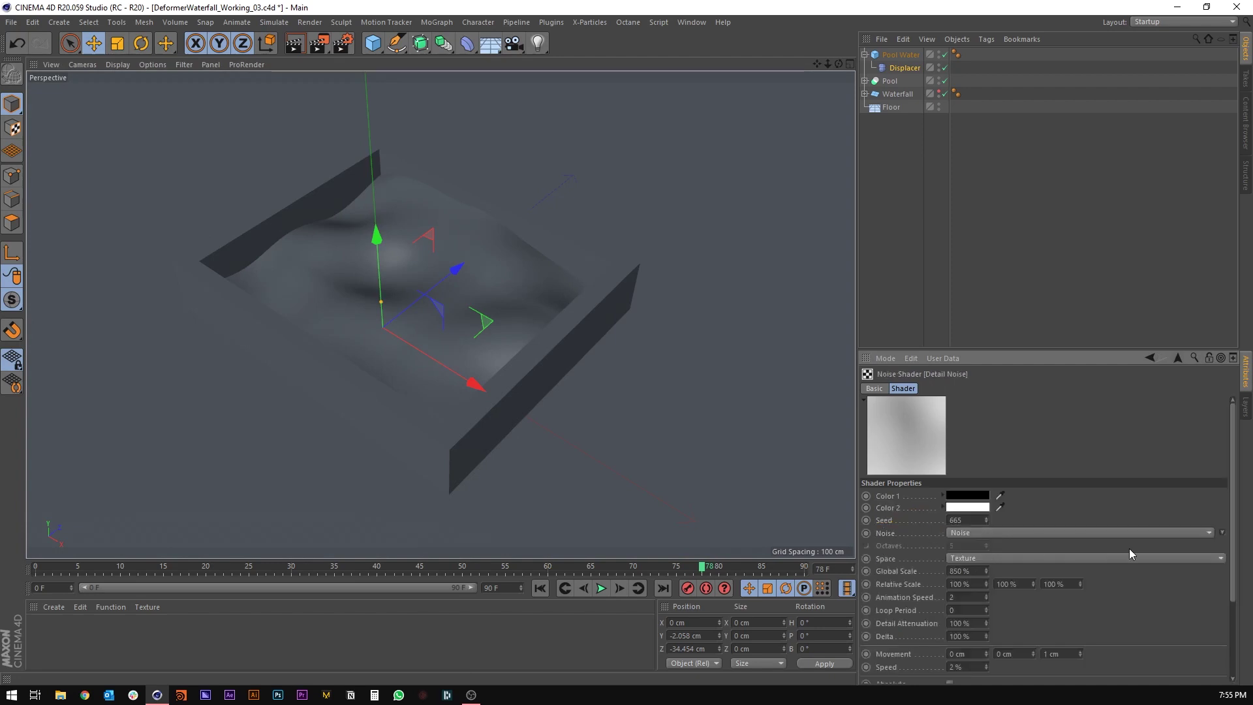
click(1224, 532)
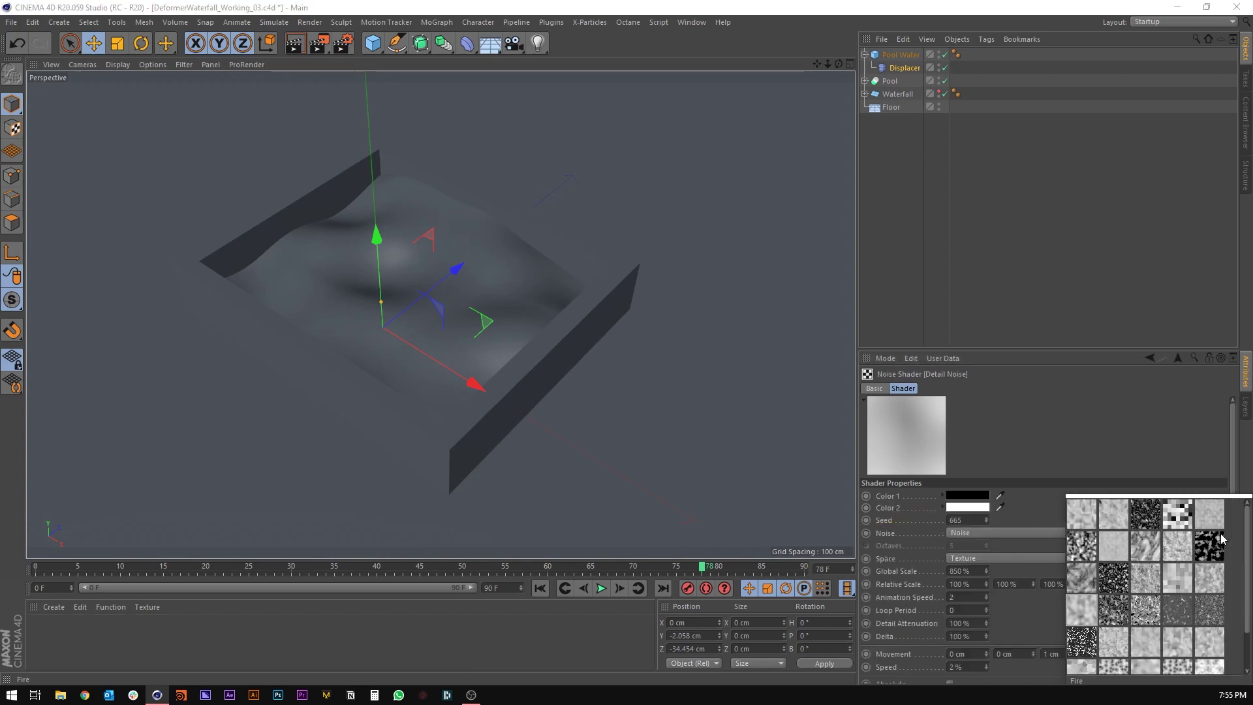
click(1113, 515)
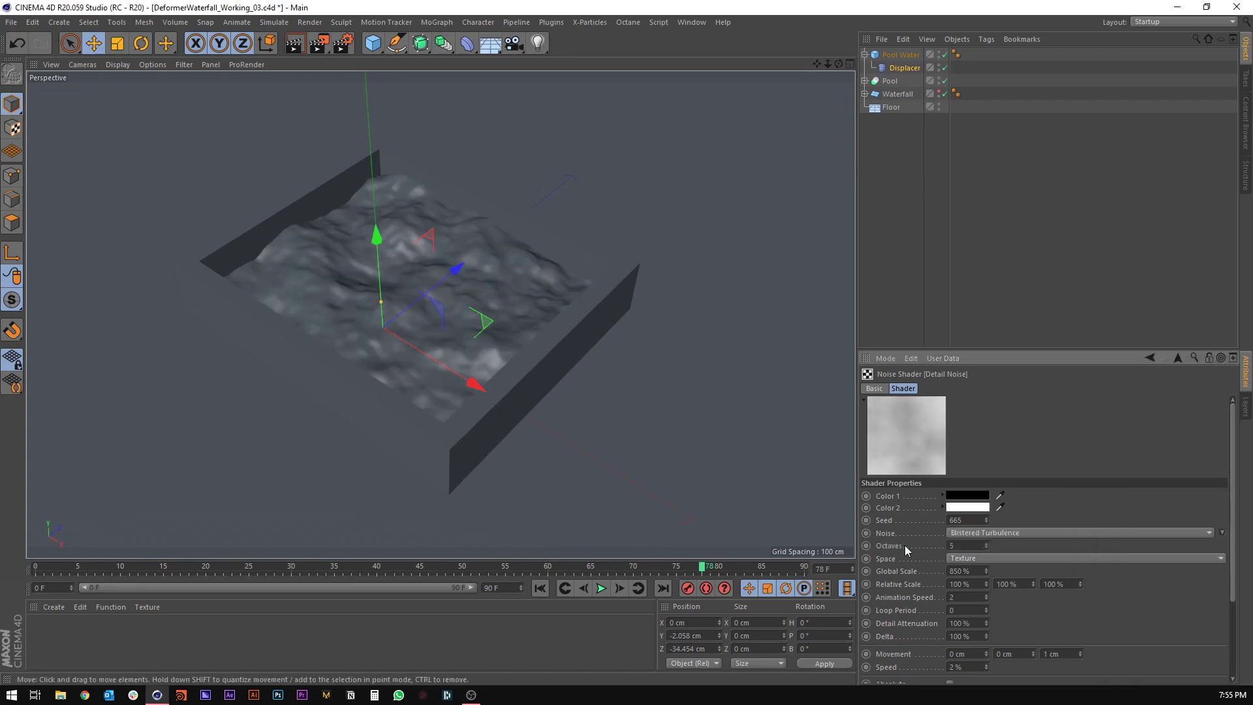
text(450)
key(Return)
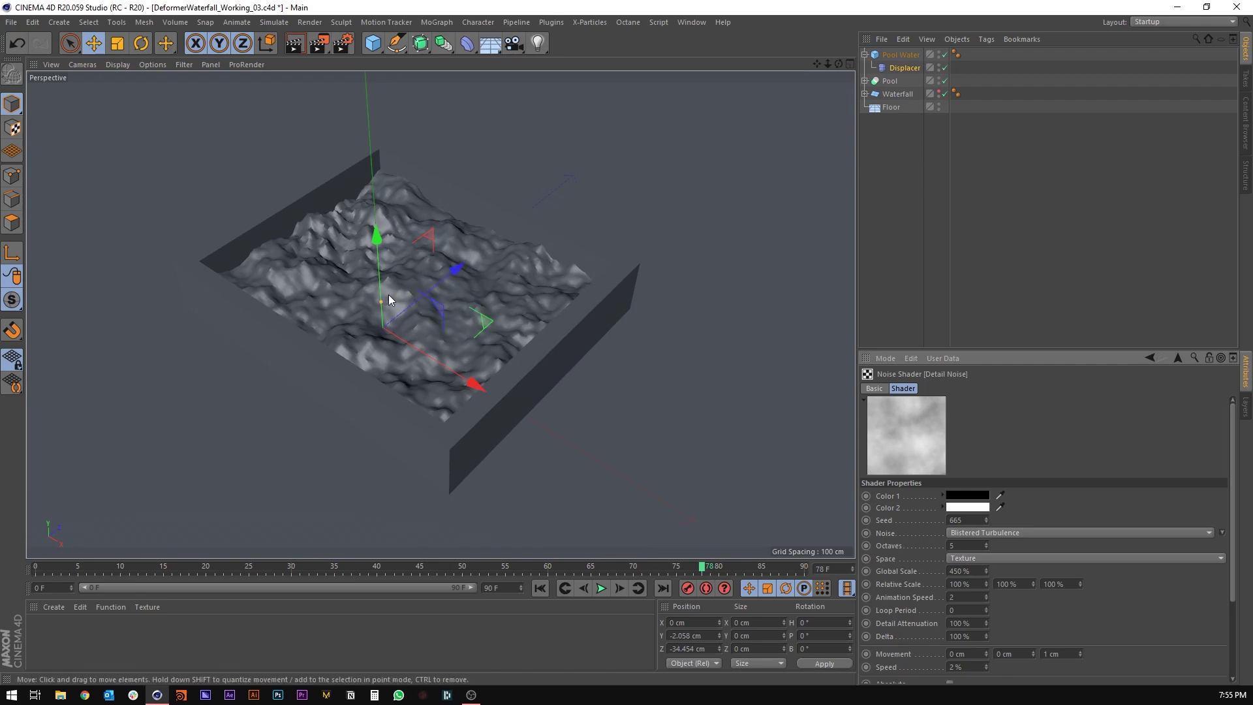
alt+drag(397, 306, 380, 275)
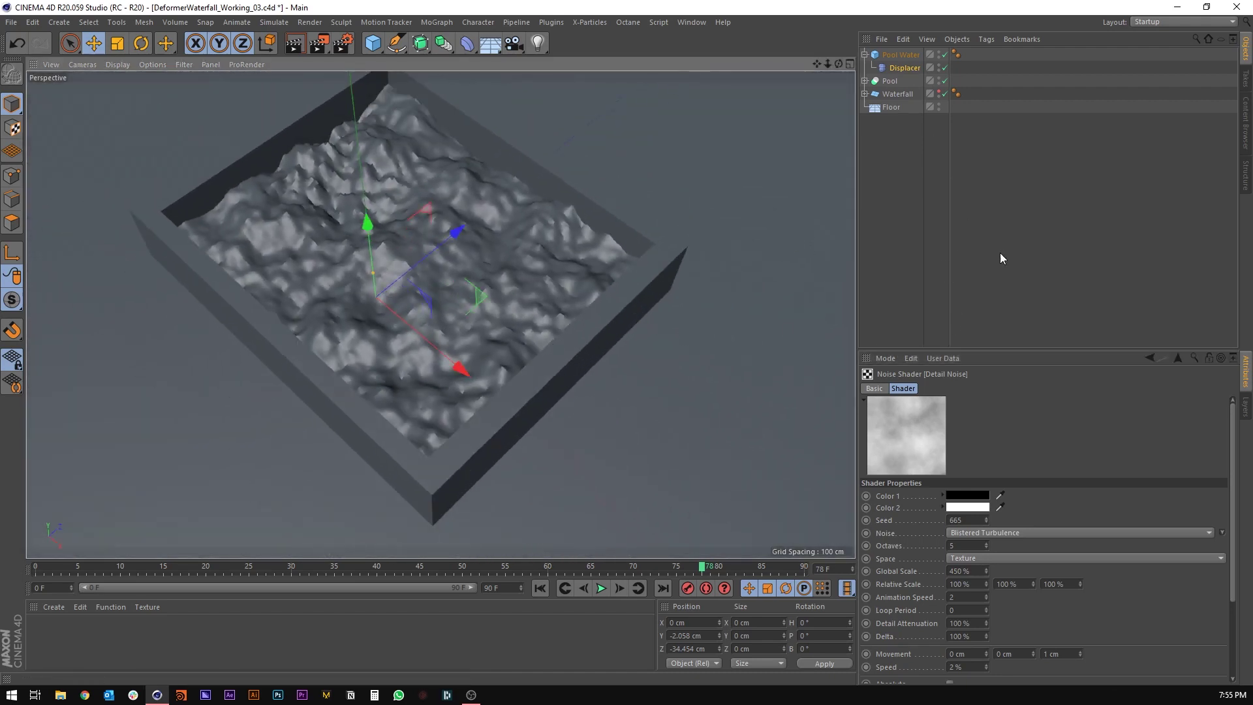
Set the Detail Noise layer to Overlay blending at 60% opacity.
click(1178, 357)
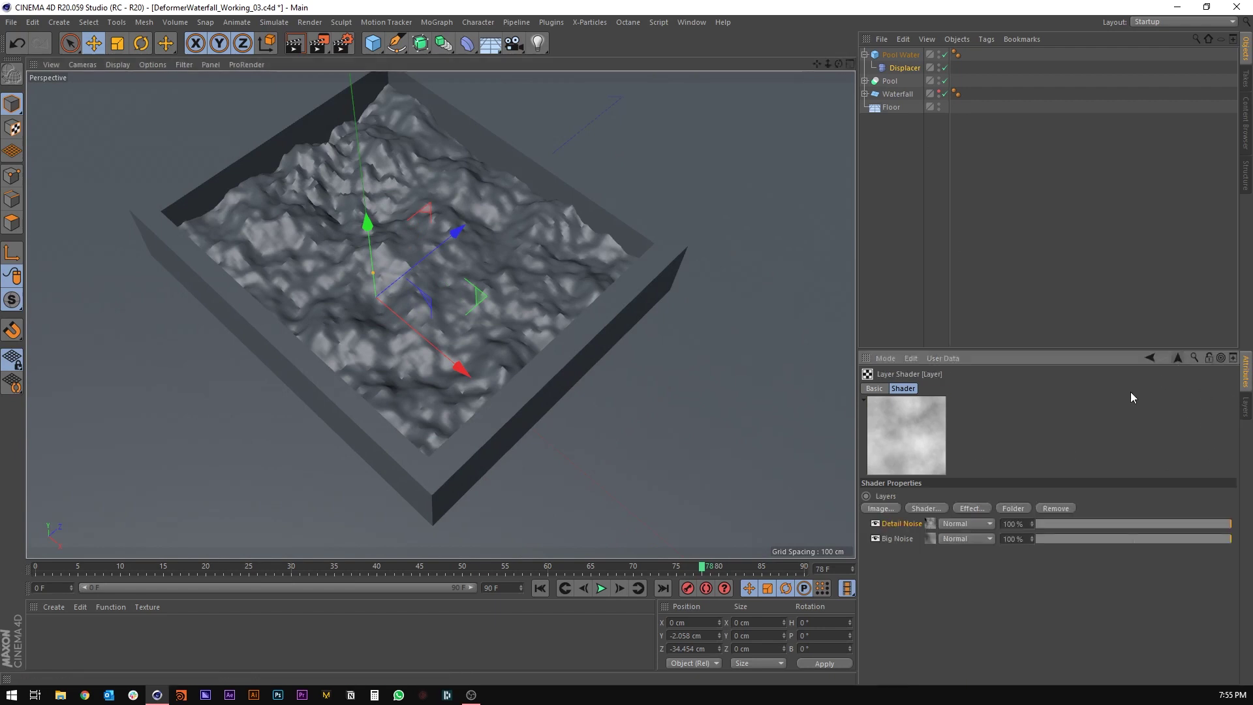
click(977, 524)
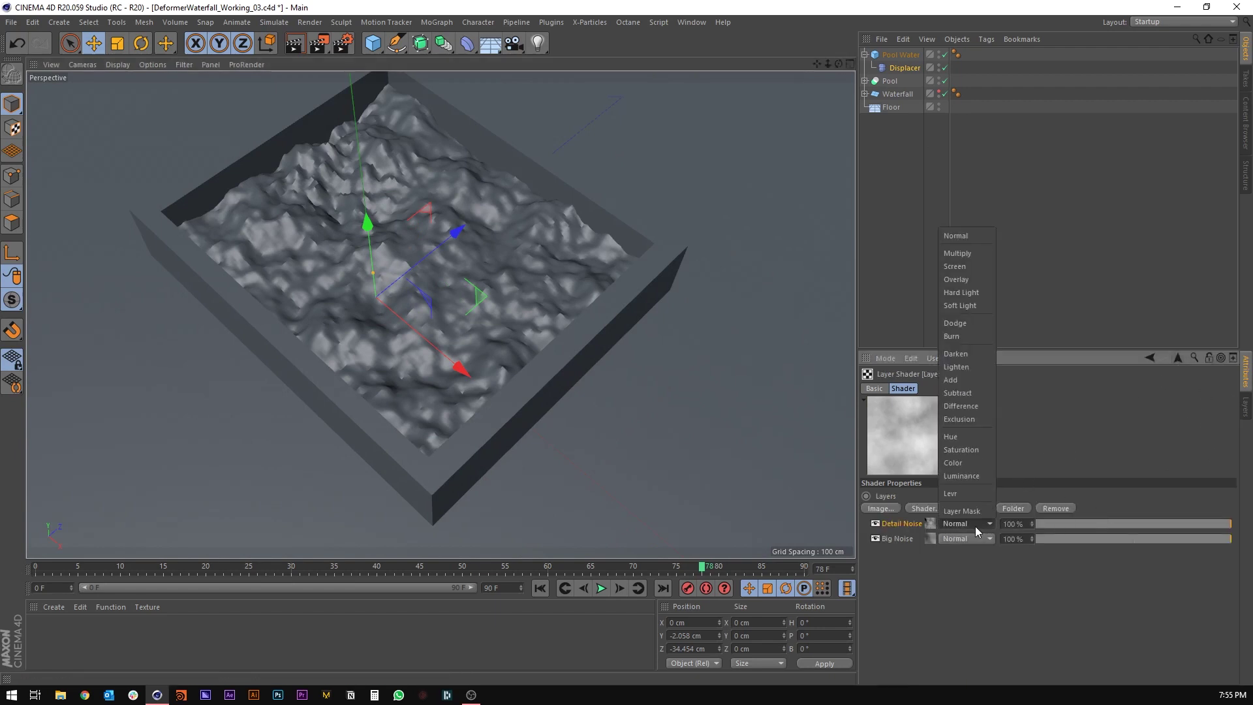
click(966, 281)
drag(1201, 524, 1153, 523)
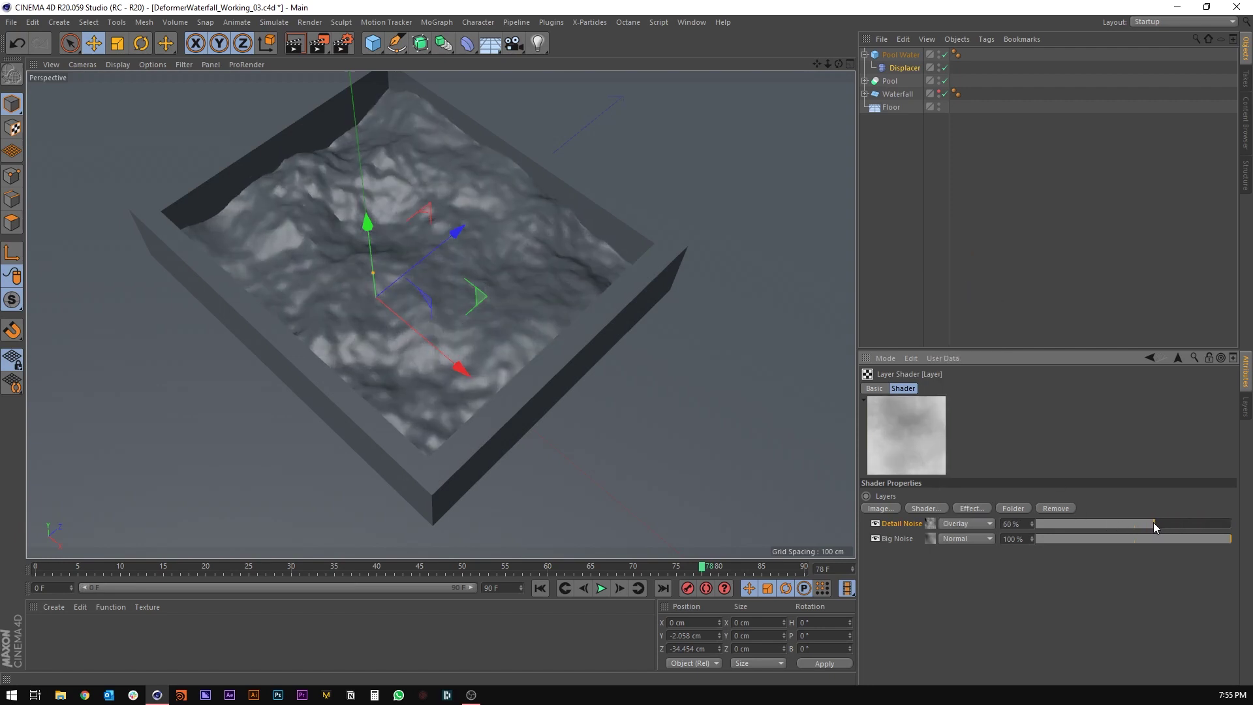
drag(1026, 525, 939, 539)
text(60)
key(Return)
Shrink Detail Noise's global scale to 250%, drop its opacity to about 48%, and play the animation.
click(930, 523)
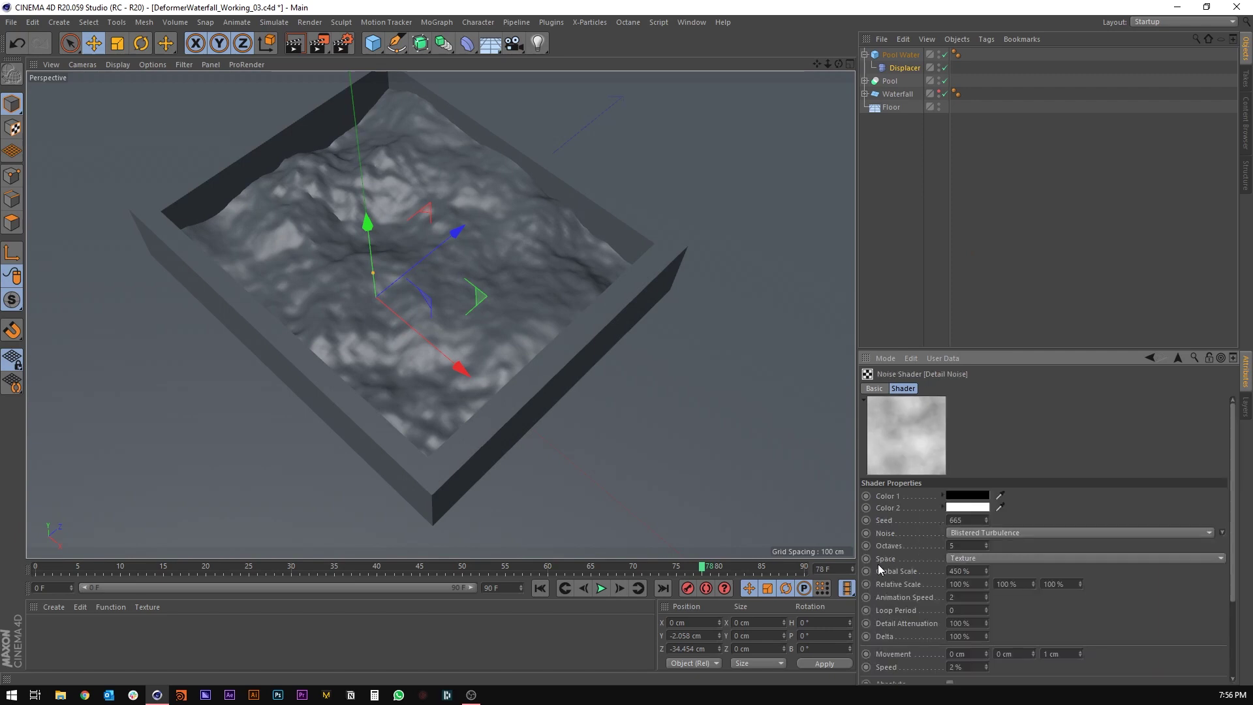
alt+drag(383, 291, 523, 312)
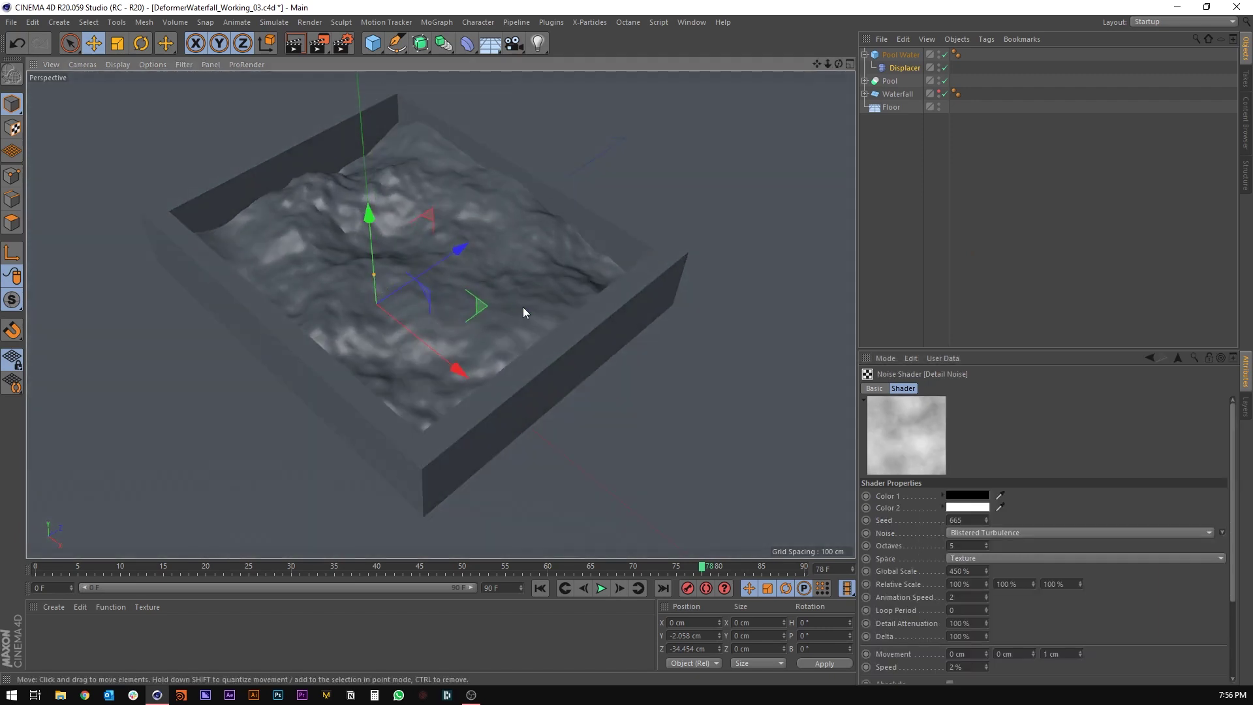
drag(986, 570, 880, 570)
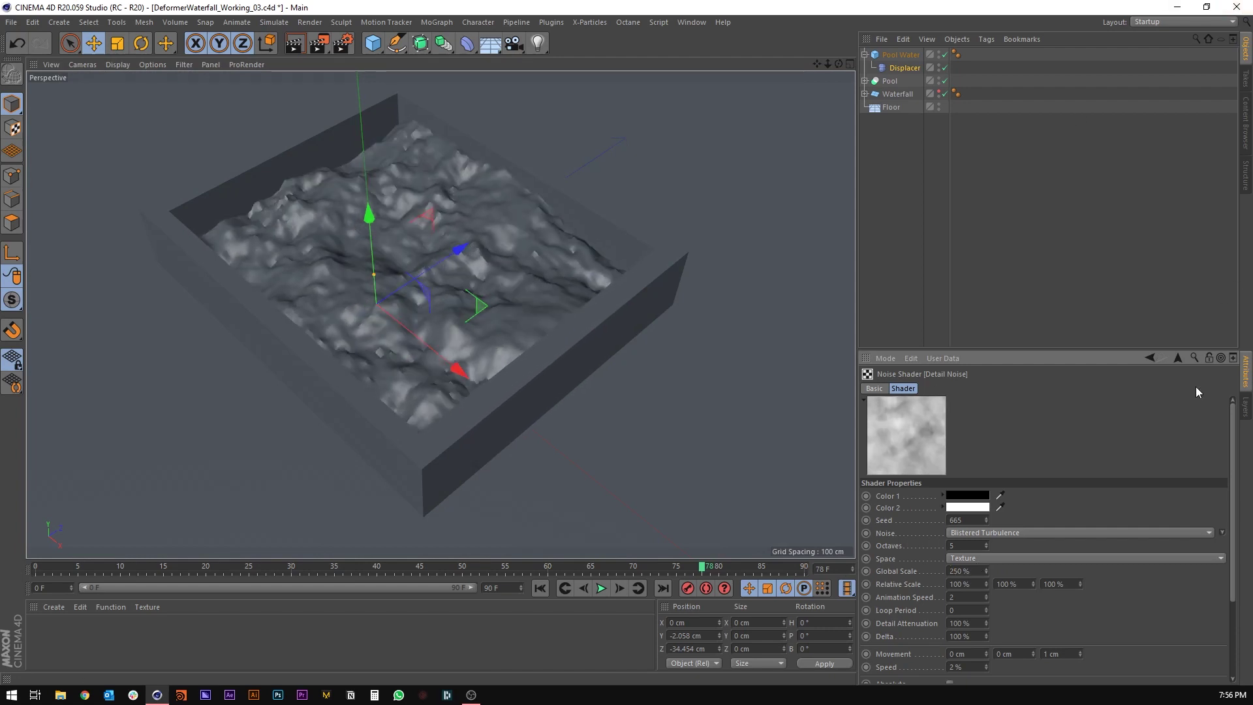
click(1178, 359)
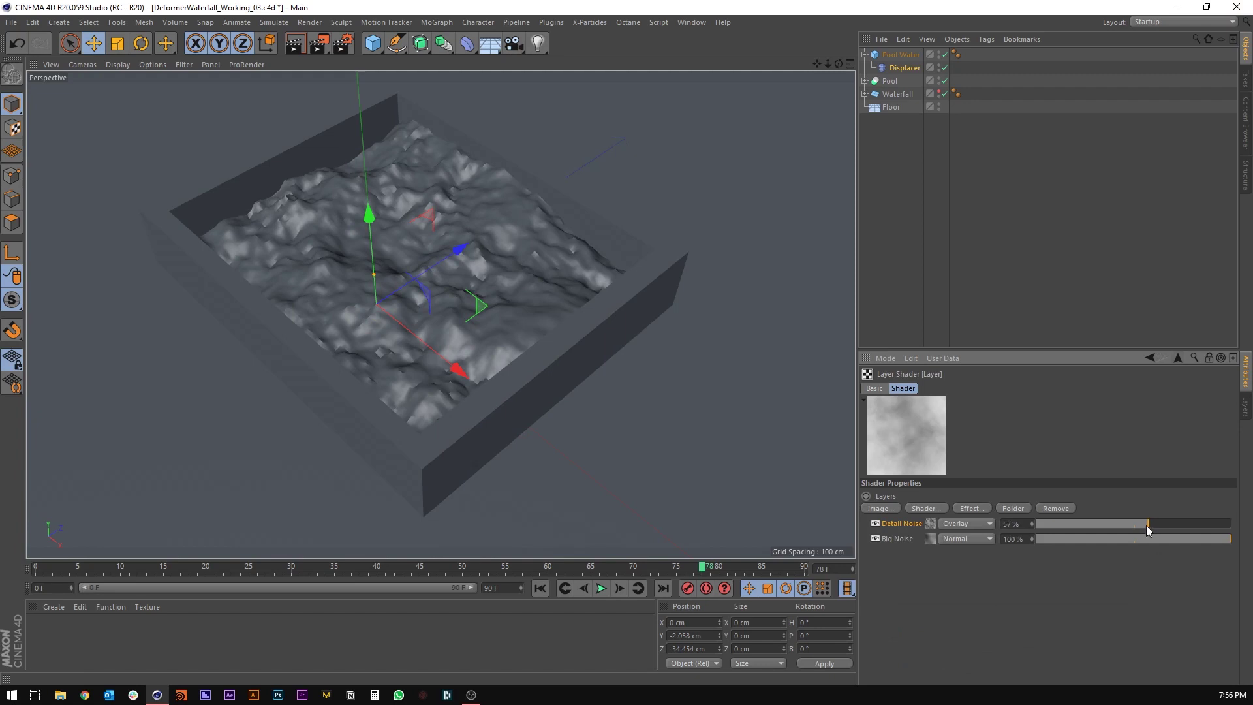
drag(1134, 525, 1125, 524)
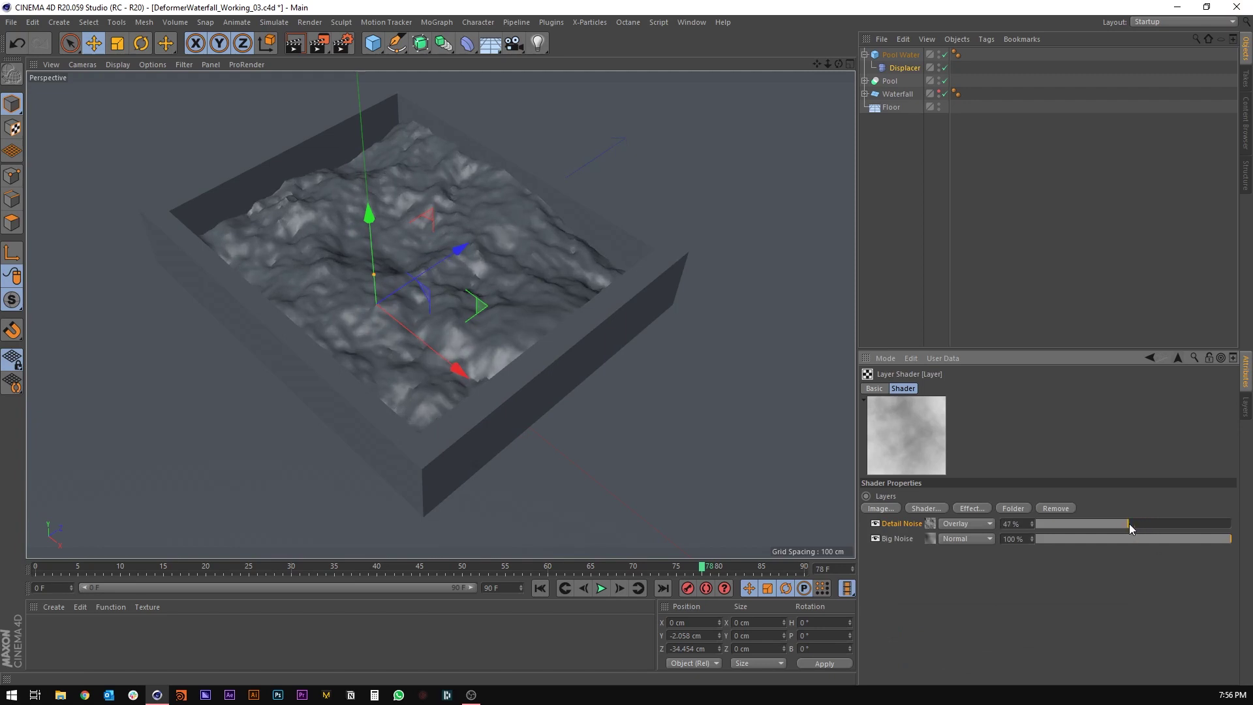
click(600, 589)
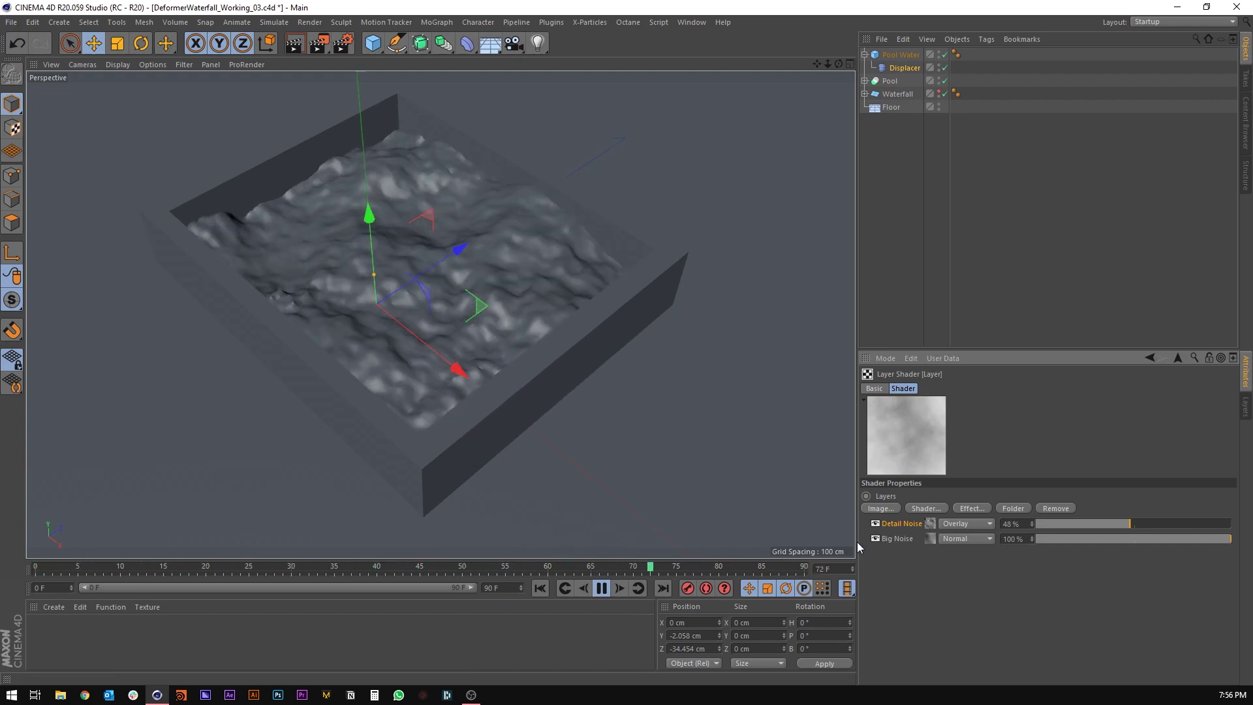
Try a Detail Noise speed of 1%, restore it to 2%, and set animation speed to 1.
click(931, 528)
alt+drag(319, 293, 433, 309)
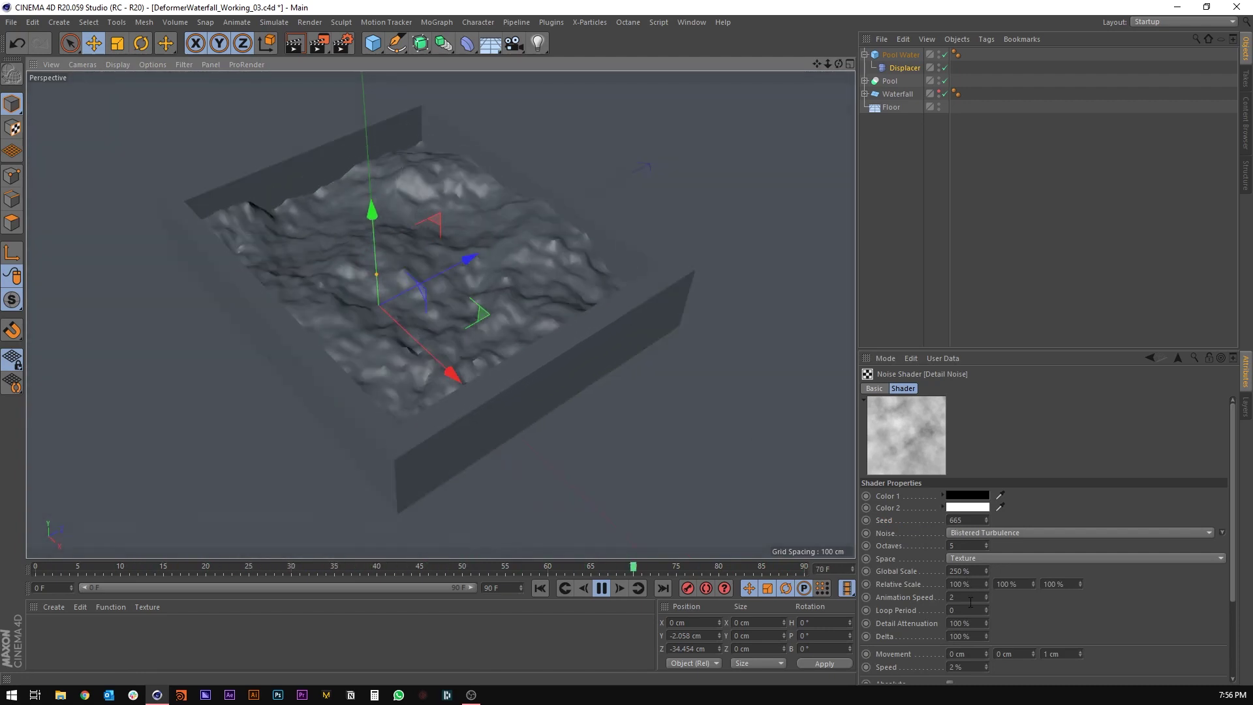
drag(973, 670, 932, 671)
text(1)
key(Return)
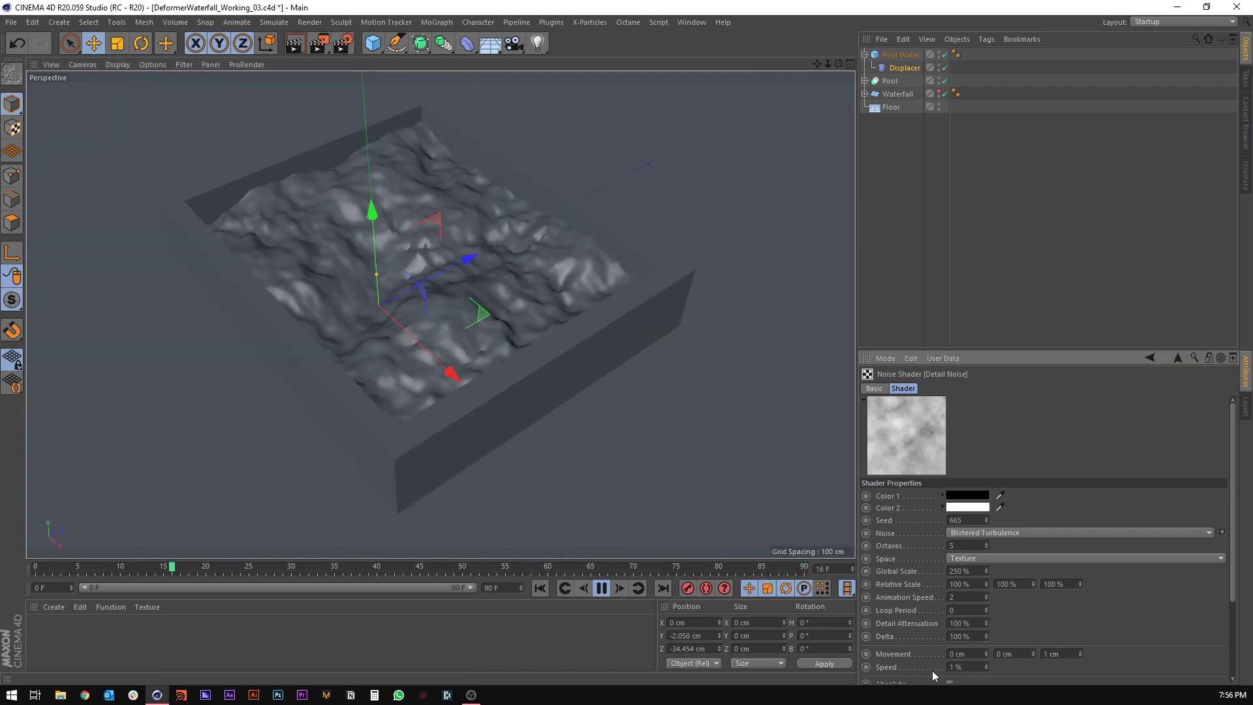
alt+drag(500, 319, 561, 338)
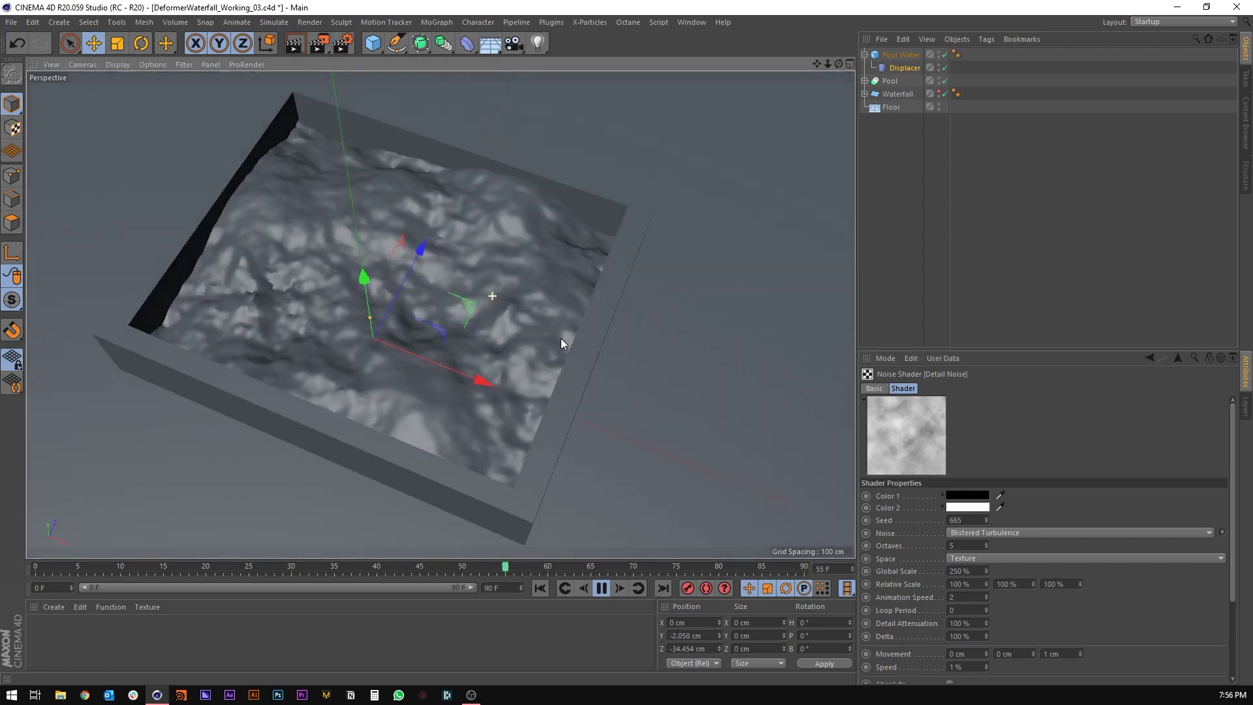
drag(968, 668, 867, 671)
text(2)
key(Return)
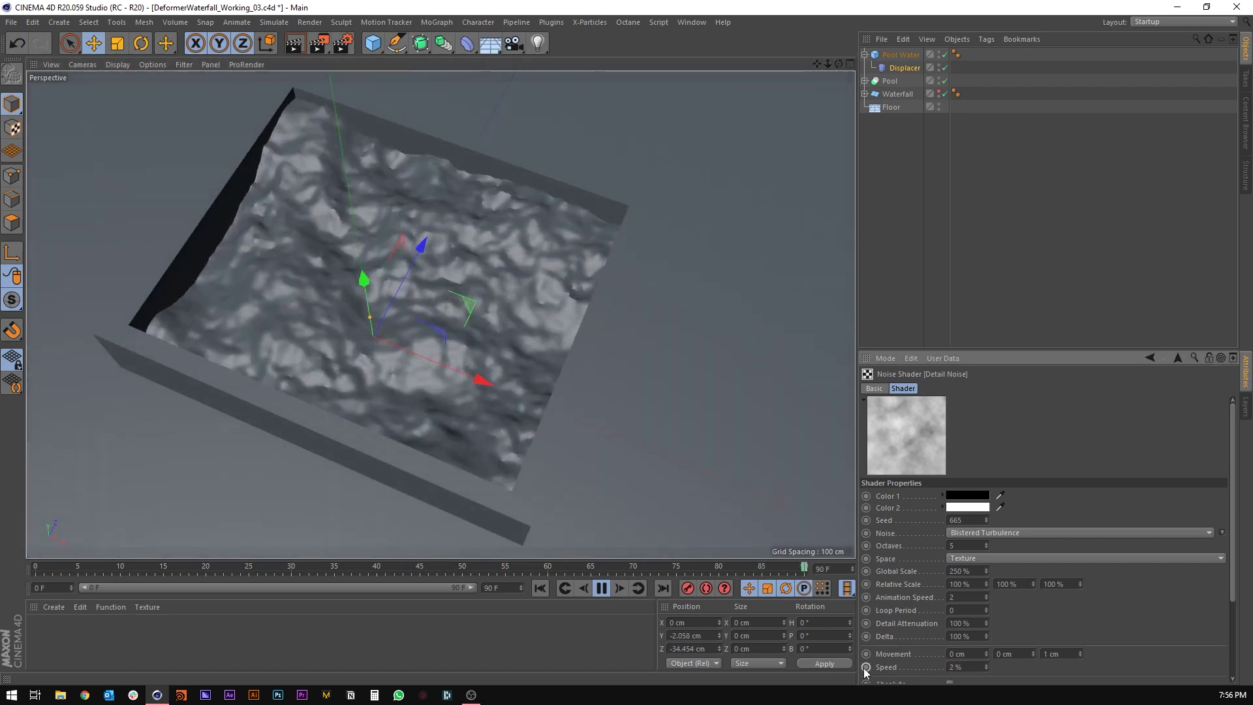
double_click(956, 597)
text(1)
key(Return)
Inspect the pool with the wireframe overlay (N~B), then return to plain shading (N~A).
alt+drag(456, 370, 406, 292)
key(n)
key(b)
alt+middle_drag(425, 286, 421, 236)
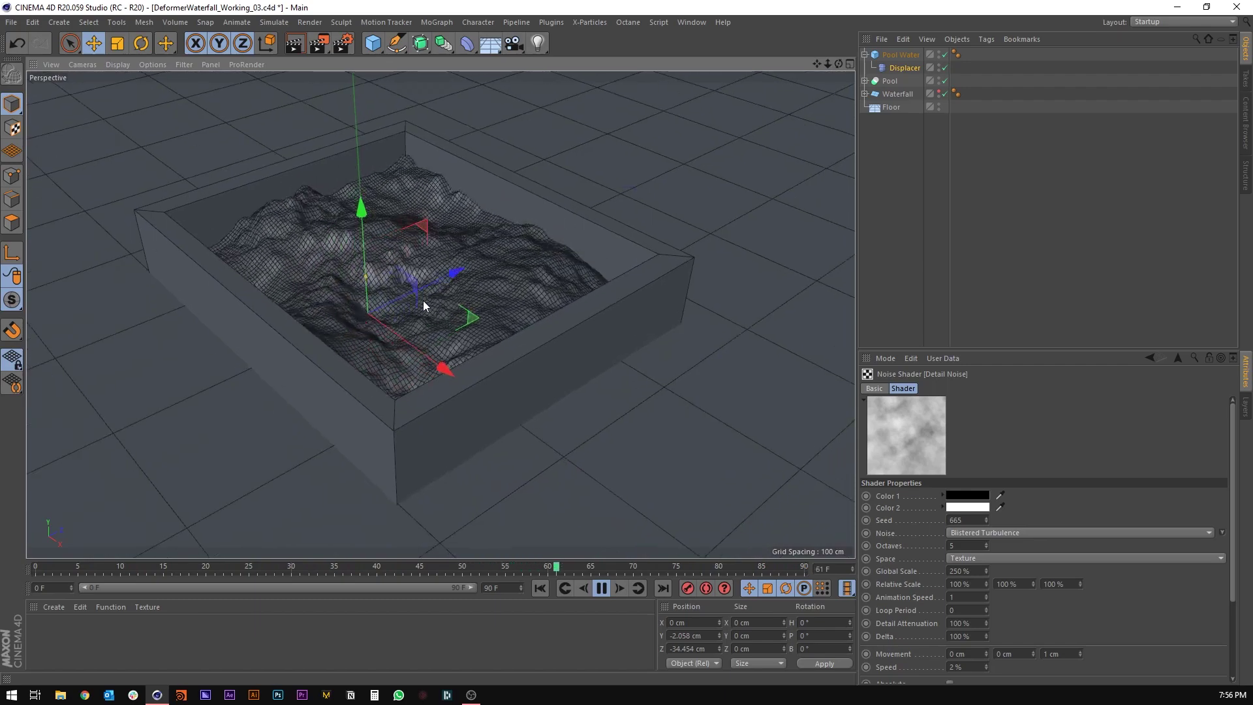
mouse_move(423, 300)
alt+mouse_down()
mouse_move(472, 347)
mouse_move(498, 286)
mouse_move(407, 252)
mouse_move(446, 233)
mouse_move(464, 202)
mouse_move(449, 187)
alt+mouse_up()
key(n)
key(a)
scroll(374, 269, up, 7)
scroll(450, 222, down, 4)
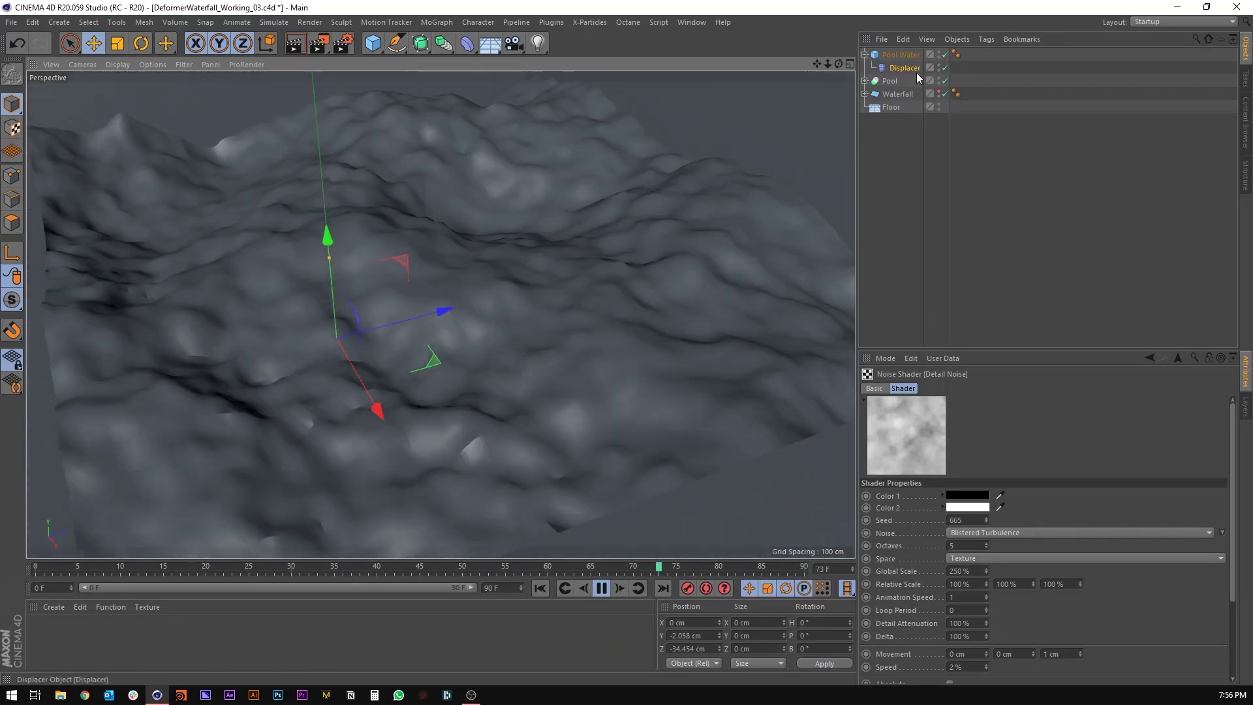
Turn off Angle Limit on the Pool Water's Phong tag.
click(956, 55)
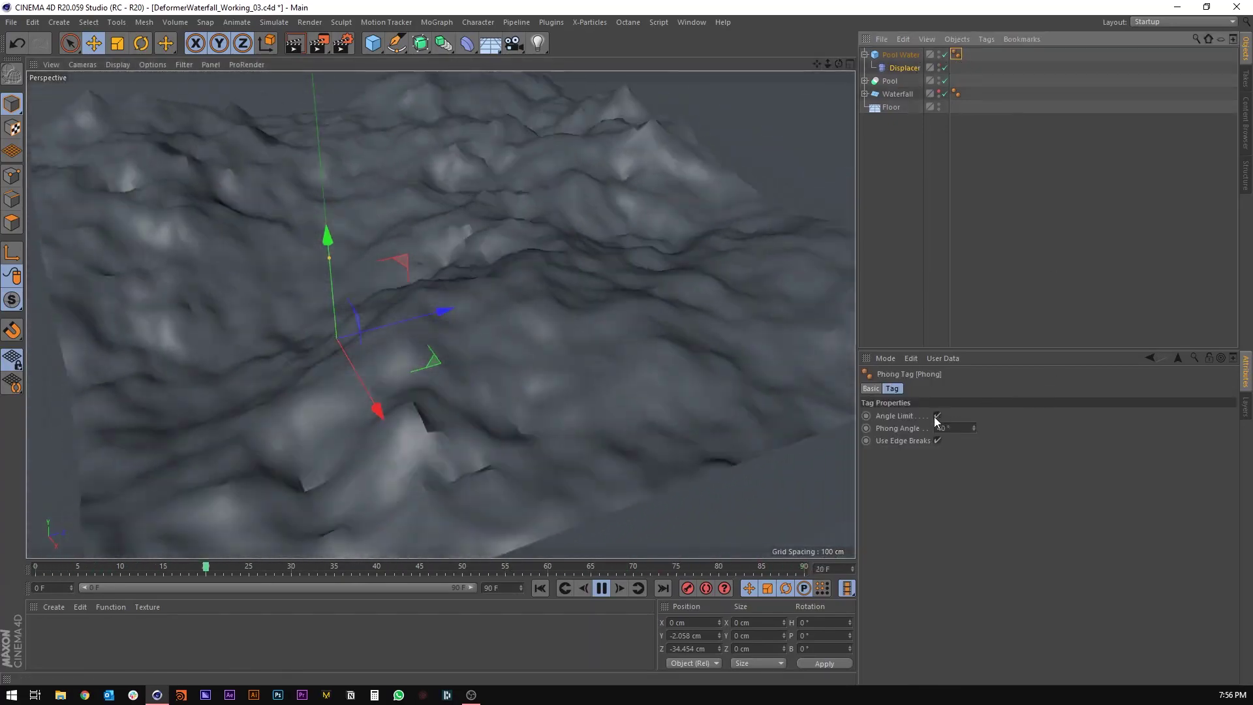
scroll(452, 242, down, 5)
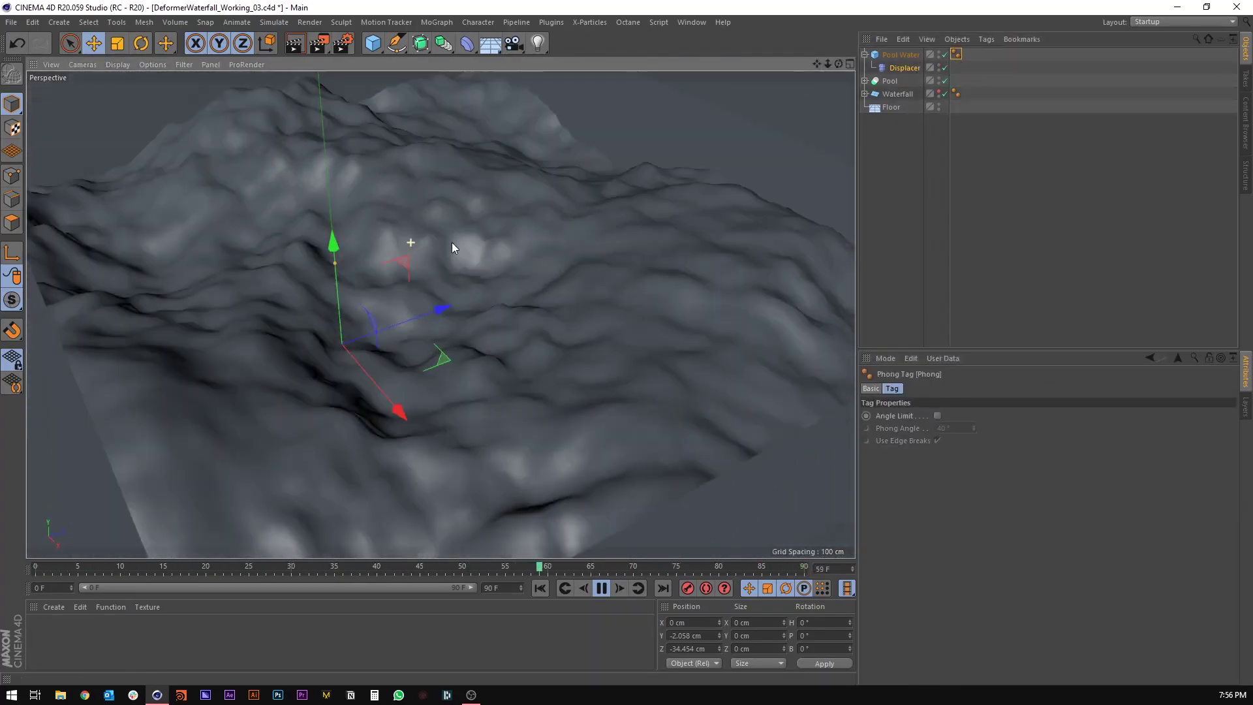
alt+right_drag(406, 216, 366, 199)
alt+middle_drag(414, 211, 389, 249)
alt+right_drag(442, 313, 386, 278)
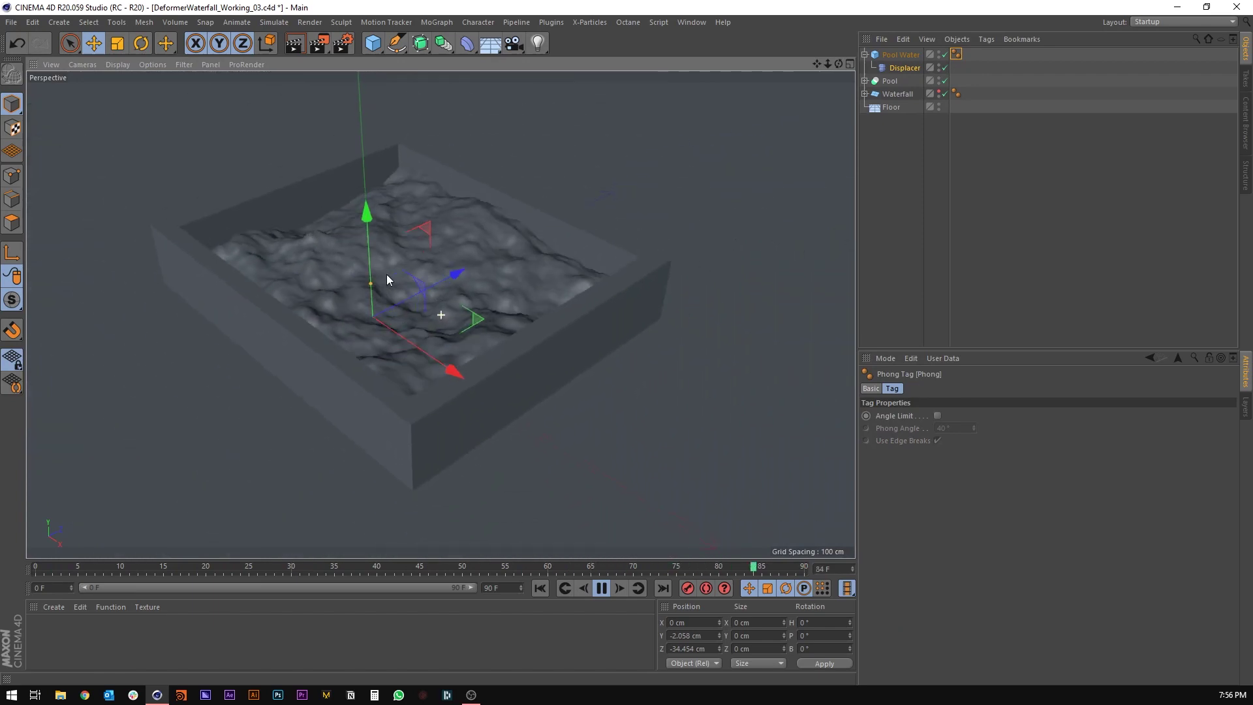
alt+middle_drag(386, 278, 379, 287)
Make the Waterfall visible in the viewport again and view it pouring into the pool.
click(938, 92)
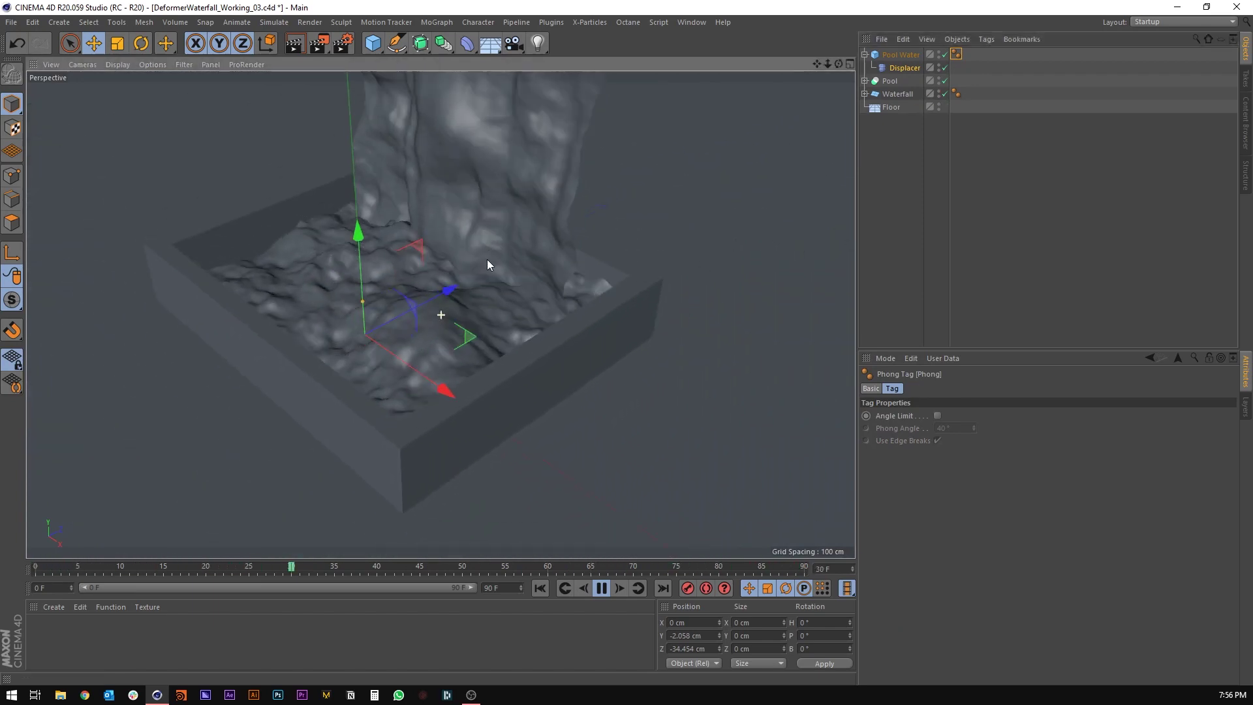
alt+drag(498, 264, 552, 250)
alt+right_drag(552, 250, 428, 279)
alt+middle_drag(427, 281, 401, 354)
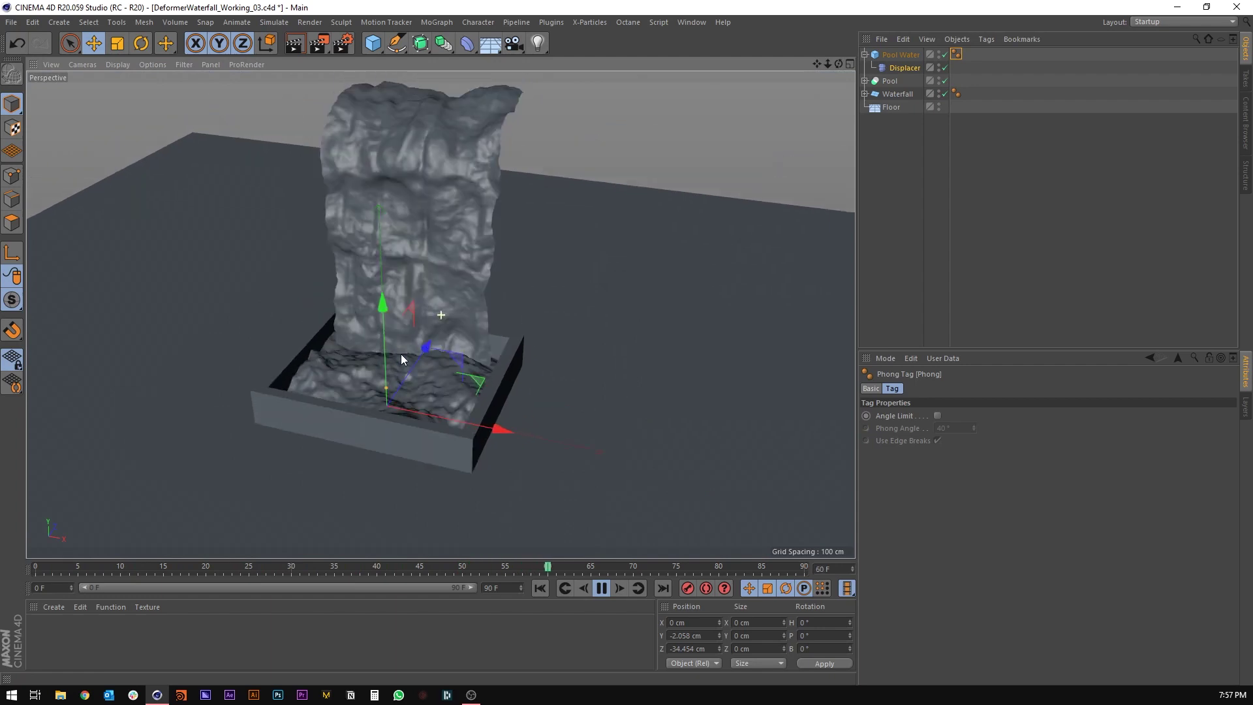
alt+drag(400, 354, 356, 322)
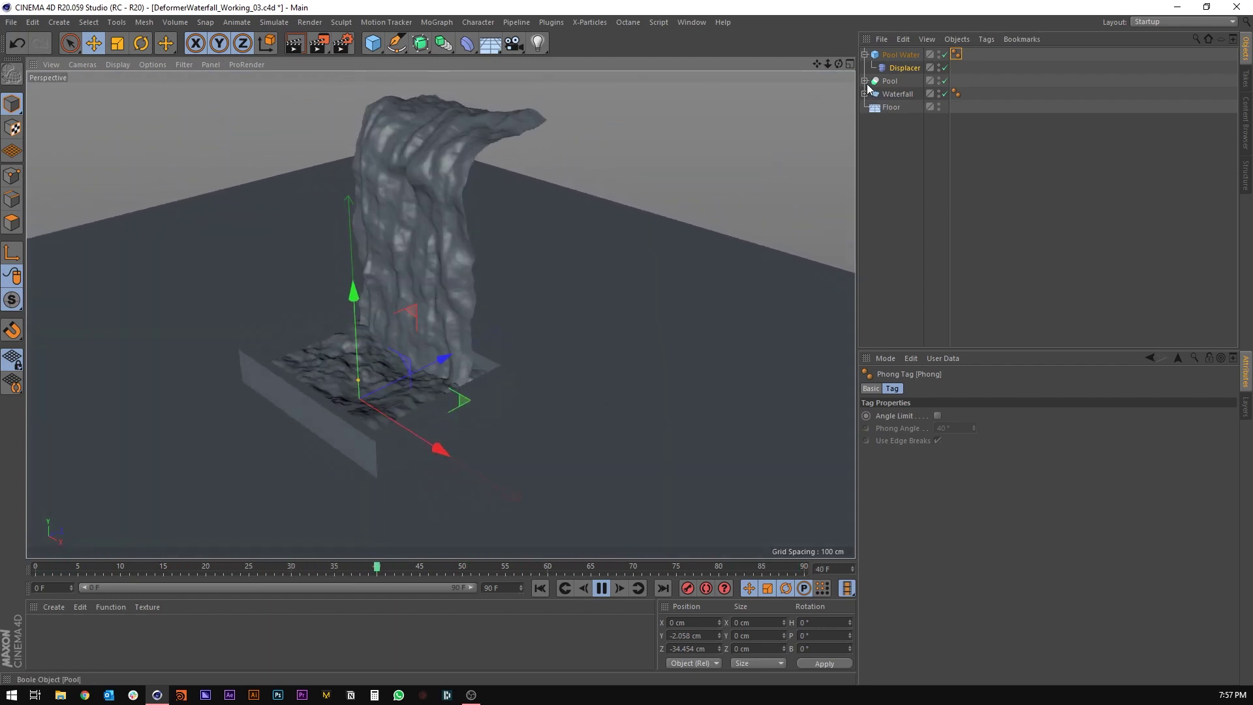
Set the Big Noise layer's animation speed to 3.
click(904, 68)
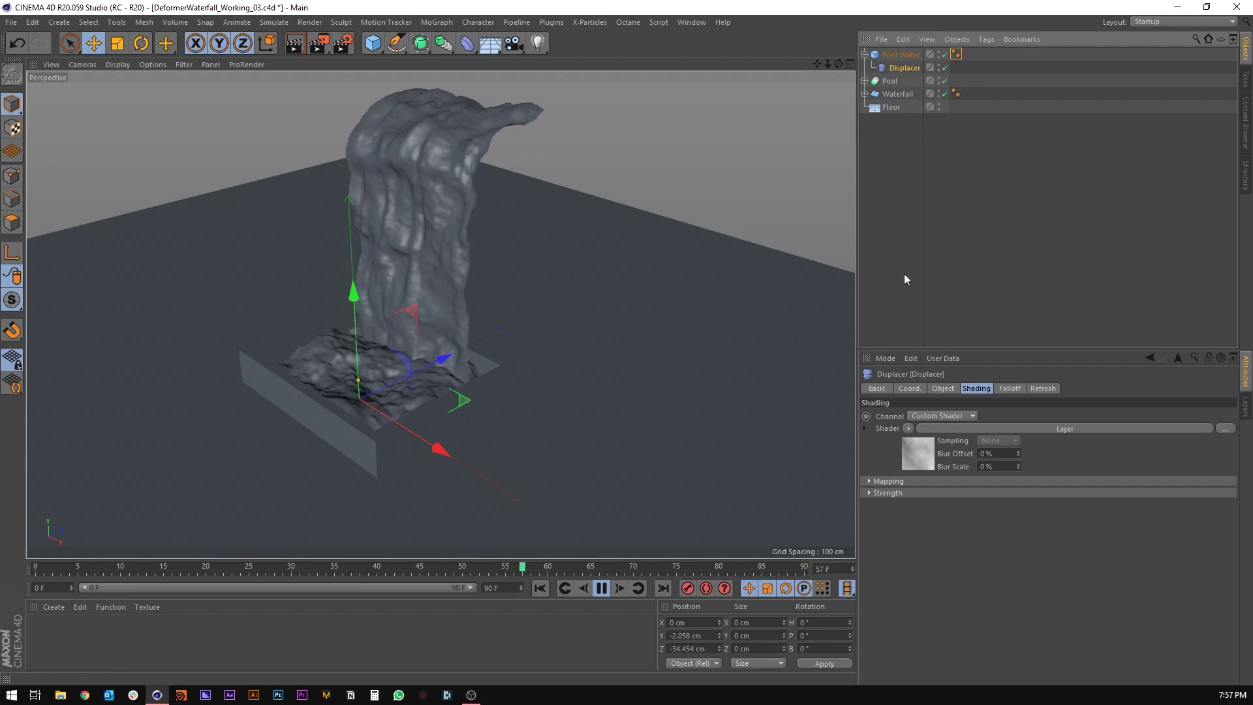
click(914, 449)
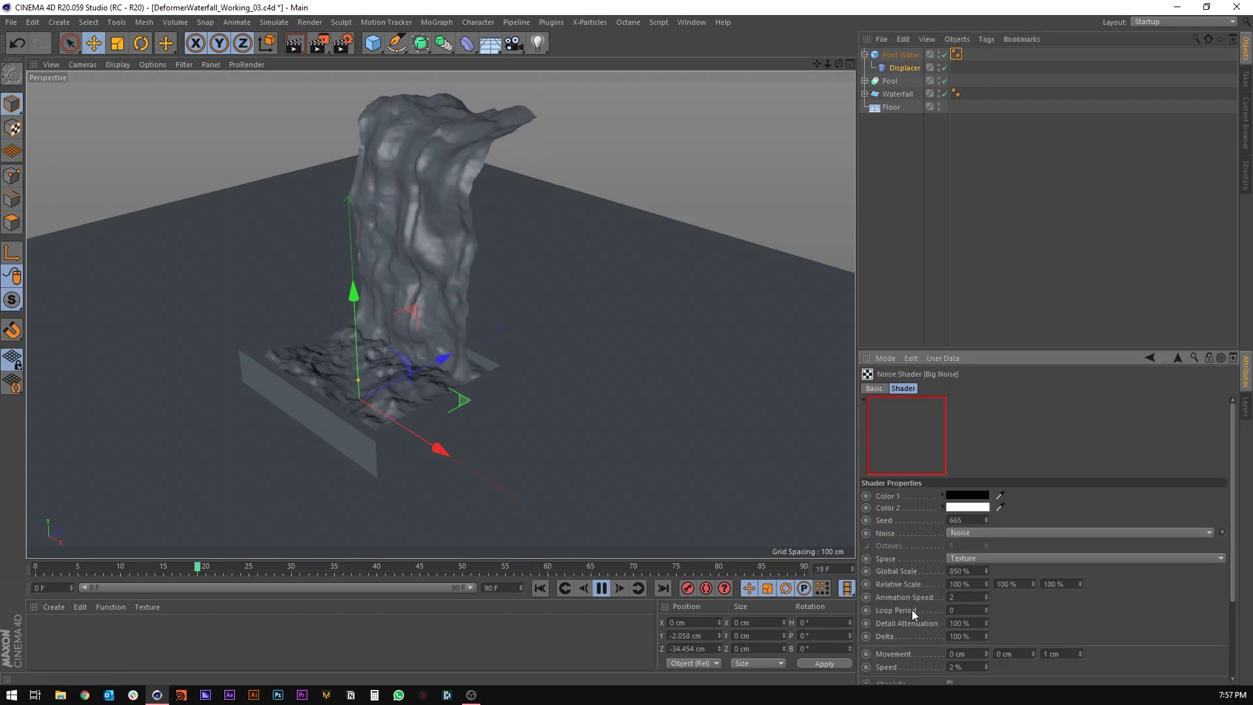
scroll(956, 574, down, 2)
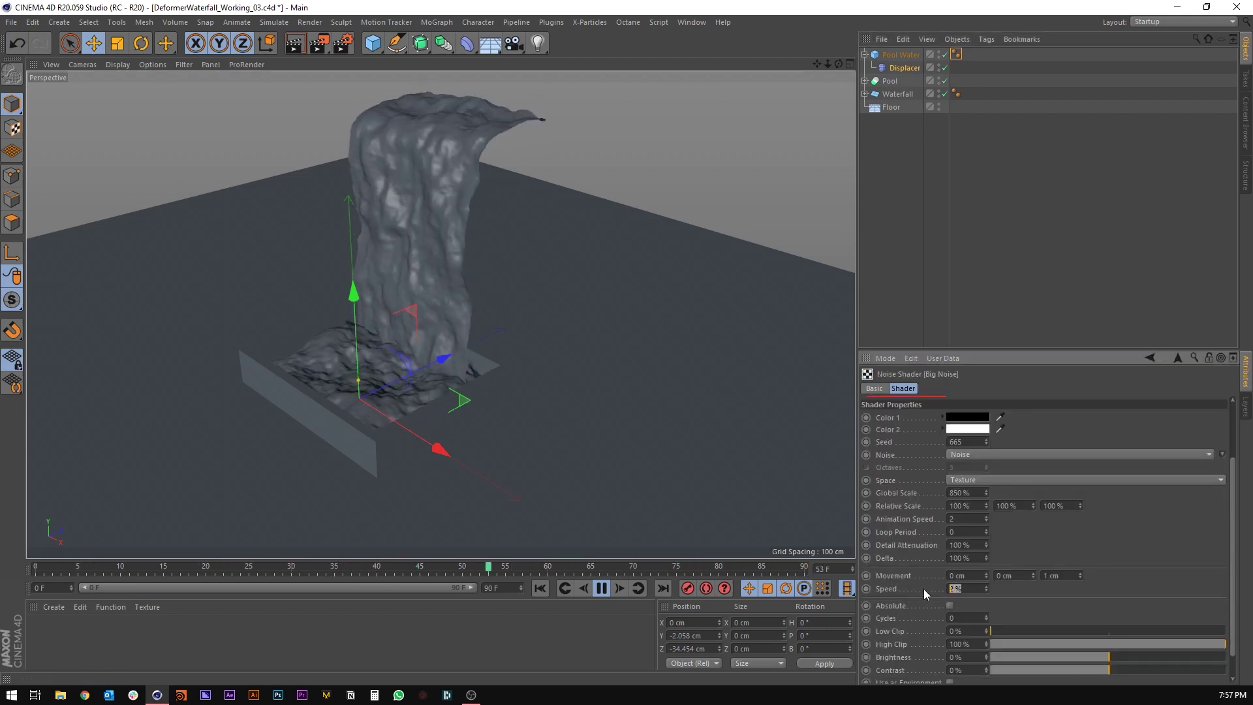
double_click(966, 519)
text(3)
key(Return)
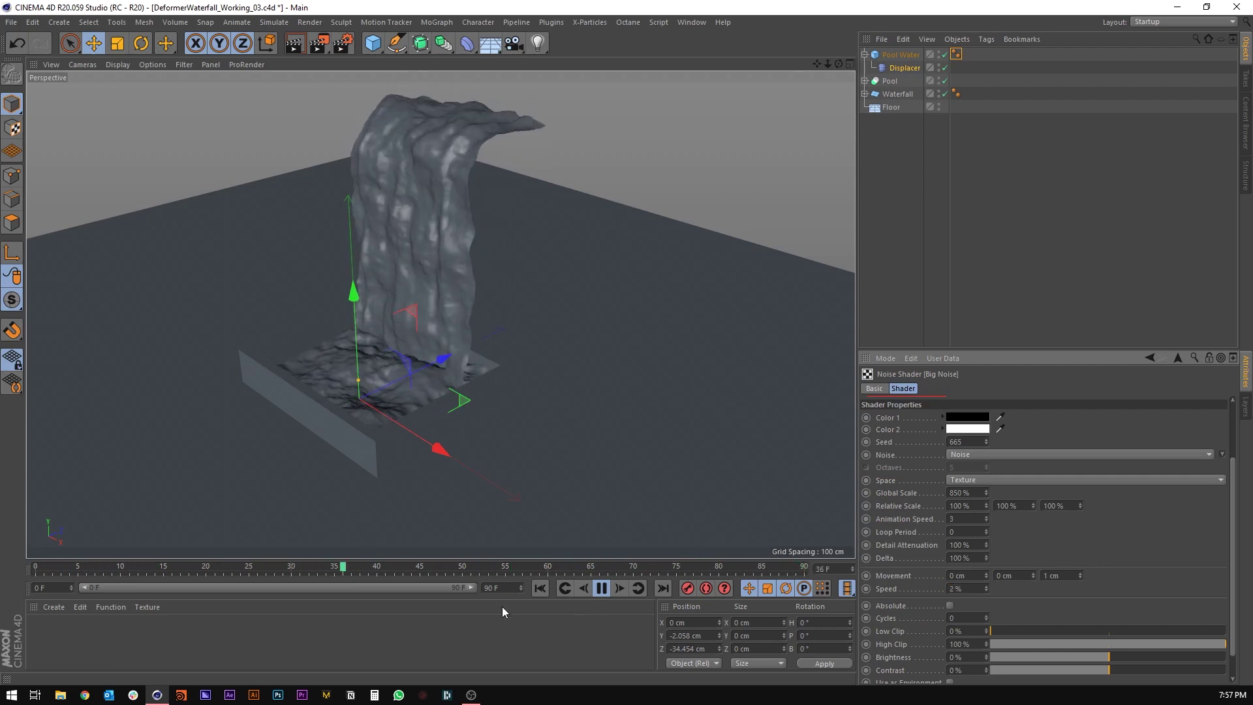
Set the scene's end frame to 150 and extend the preview range to 150 frames.
double_click(494, 588)
text(150)
key(Return)
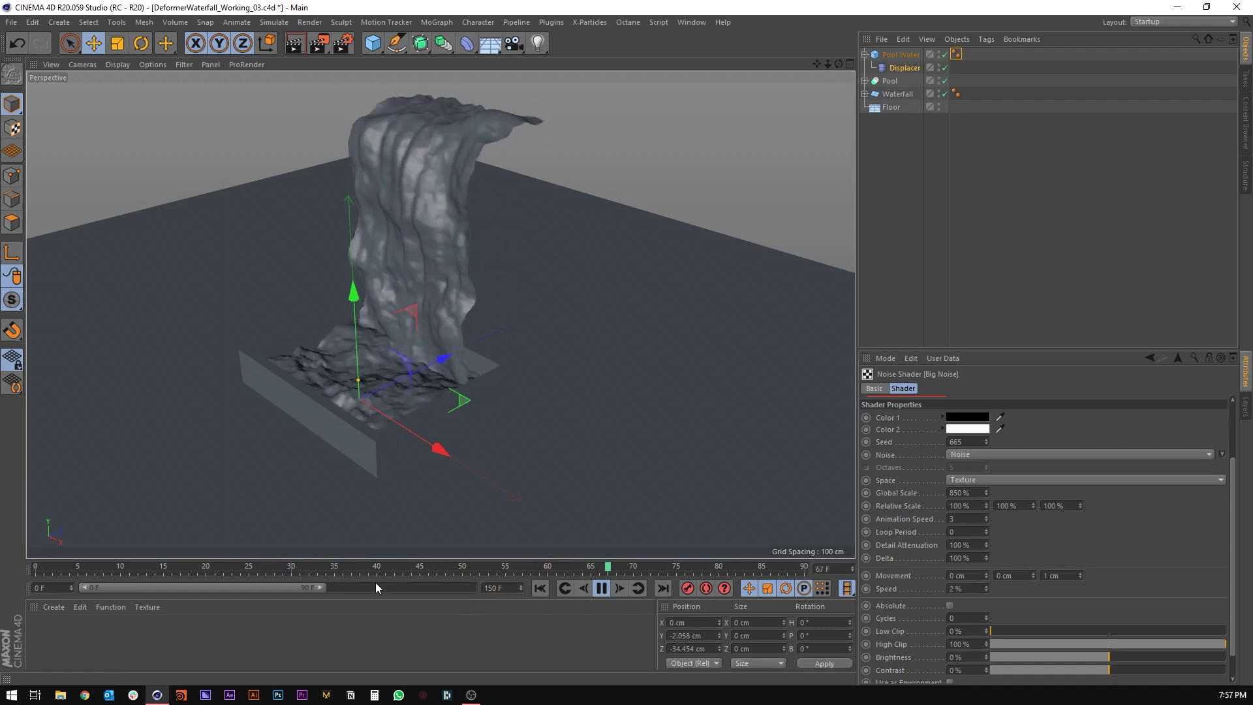
drag(324, 589, 500, 589)
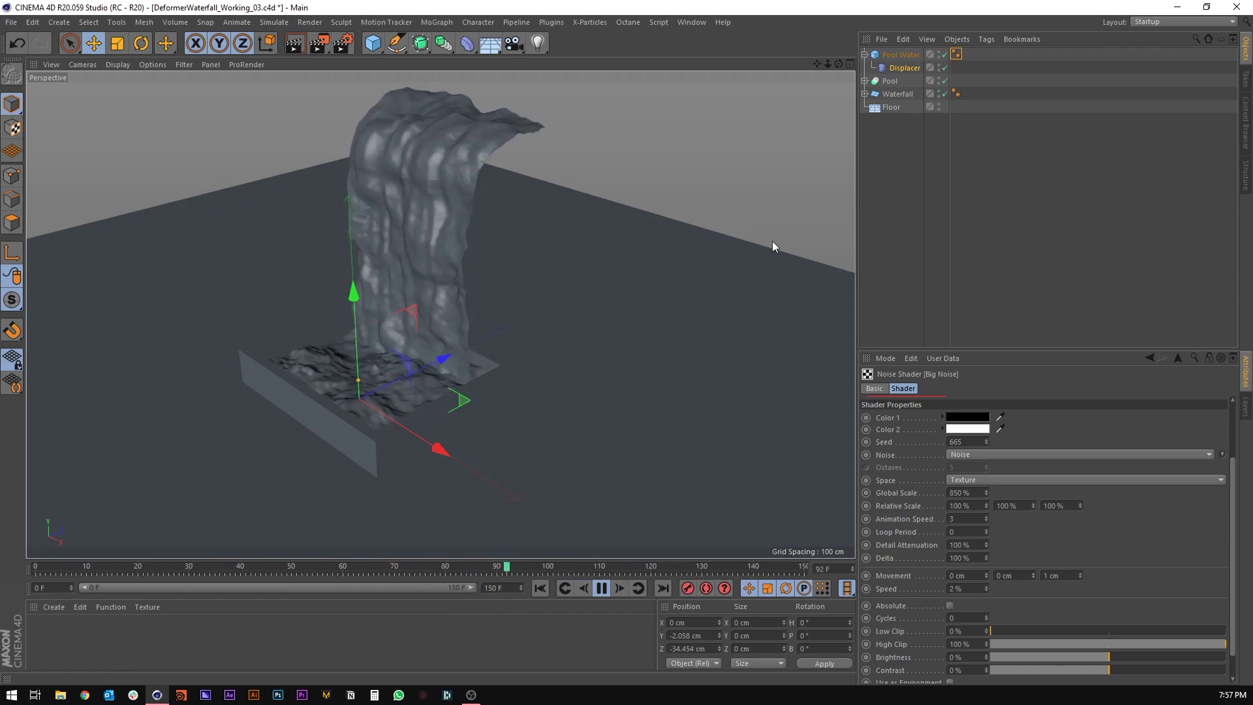
click(904, 196)
alt+drag(460, 329, 426, 320)
alt+middle_drag(384, 326, 392, 295)
alt+drag(377, 318, 386, 280)
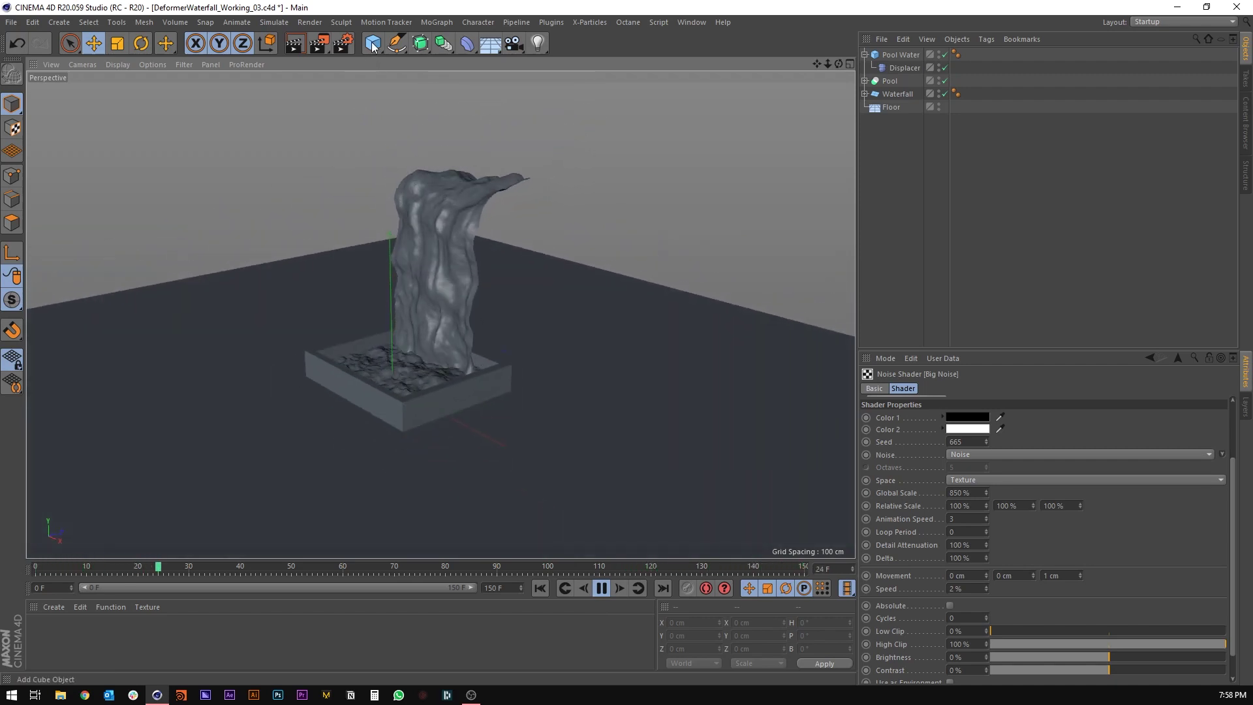
Shape a new cube into a 1202 × 1208 × 247 cm wall behind the waterfall, then make a raised copy.
click(372, 43)
drag(460, 362, 540, 320)
drag(520, 347, 496, 351)
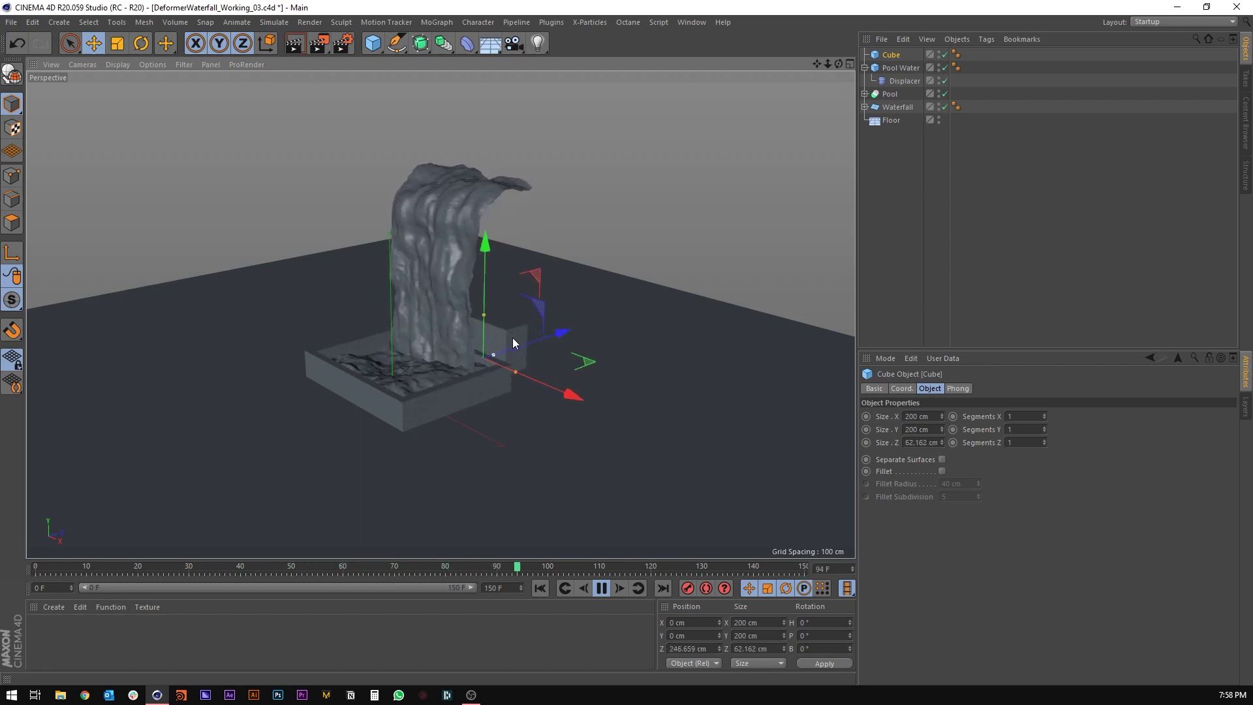
alt+drag(405, 350, 610, 464)
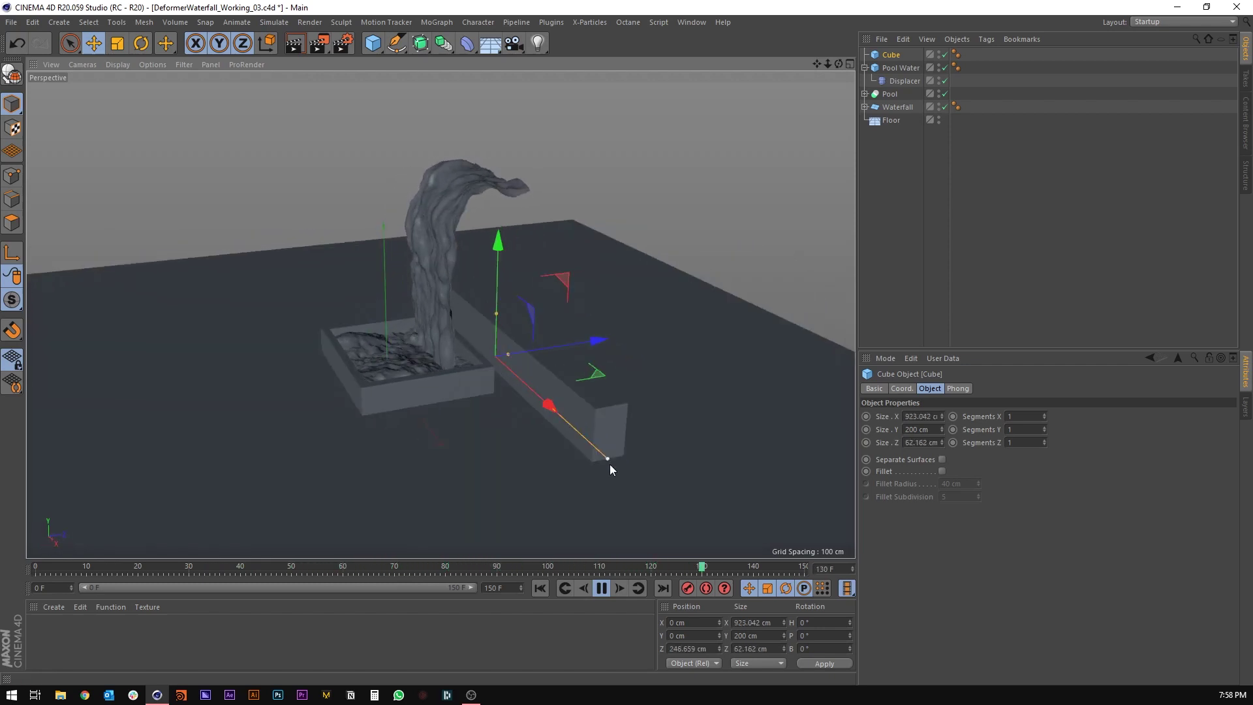
drag(496, 314, 502, 73)
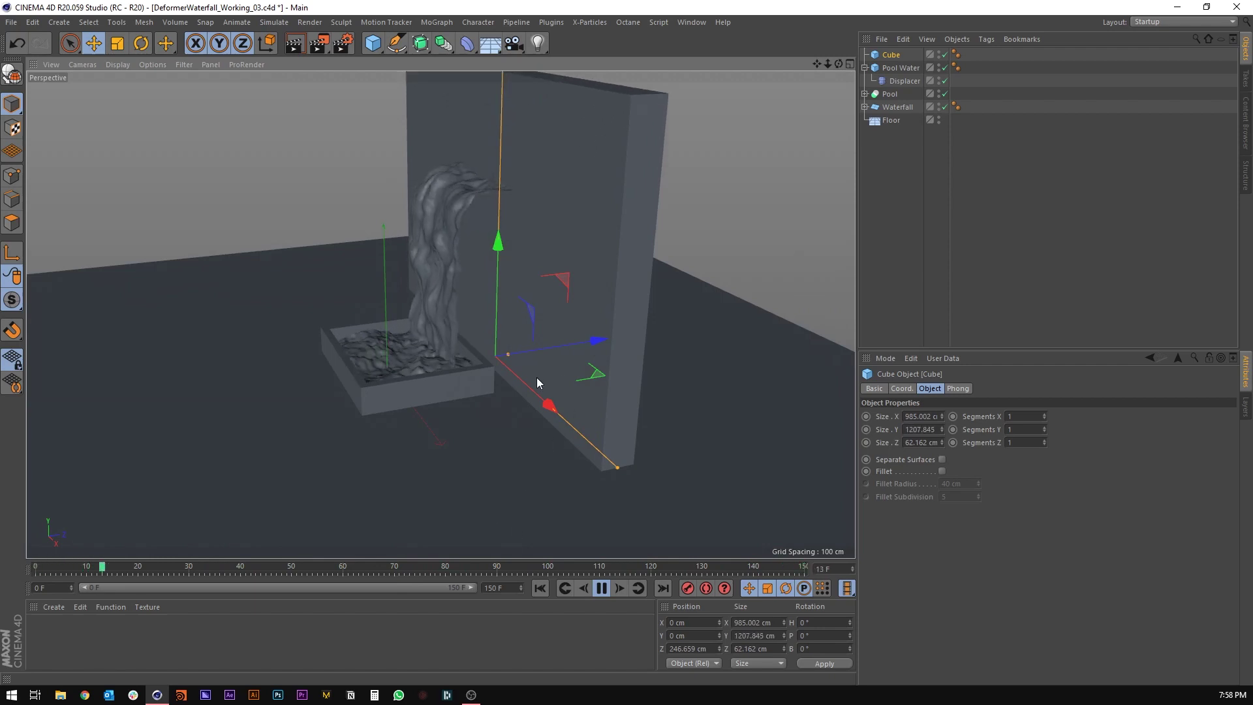
alt+drag(537, 378, 429, 346)
drag(546, 360, 520, 418)
alt+middle_drag(394, 348, 500, 382)
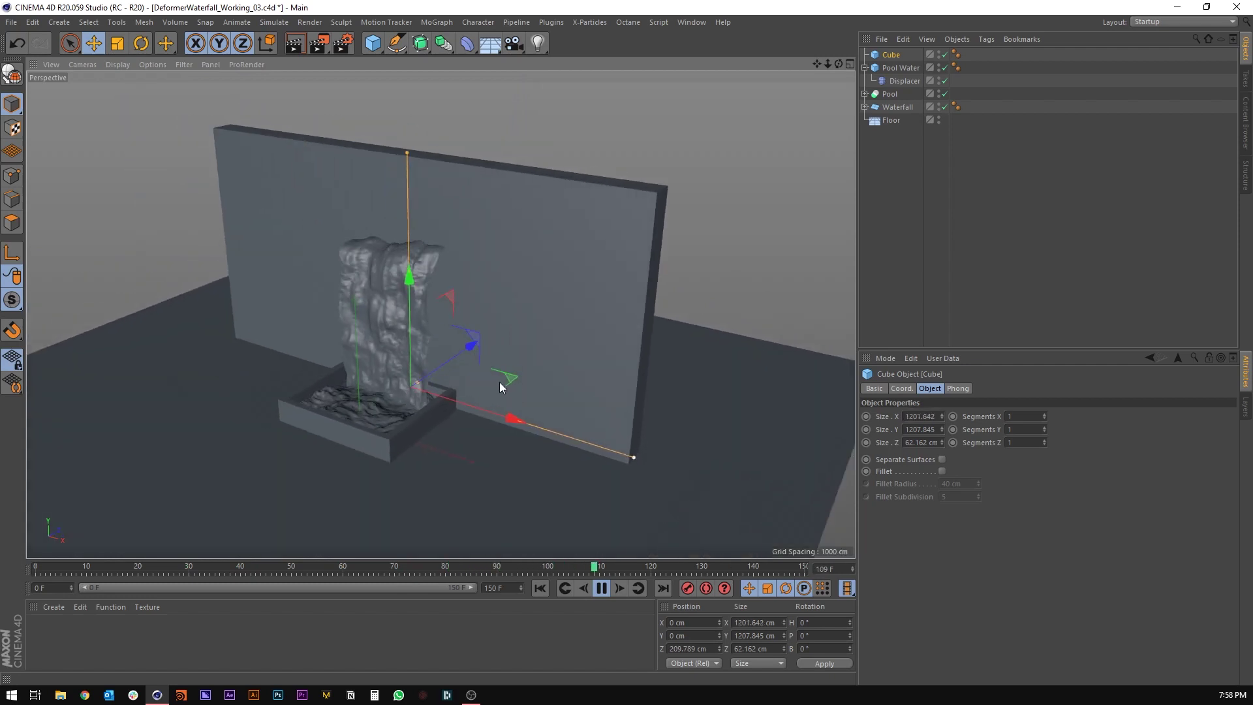
alt+middle_drag(433, 318, 456, 286)
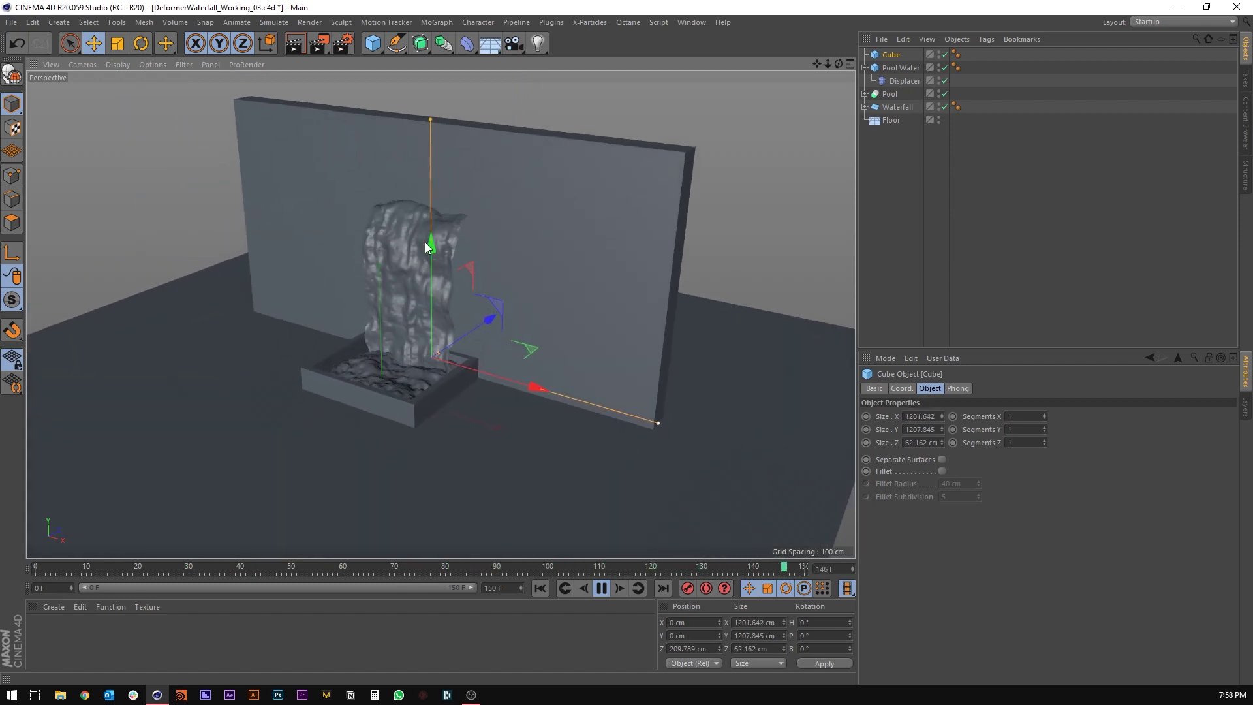
drag(442, 353, 478, 314)
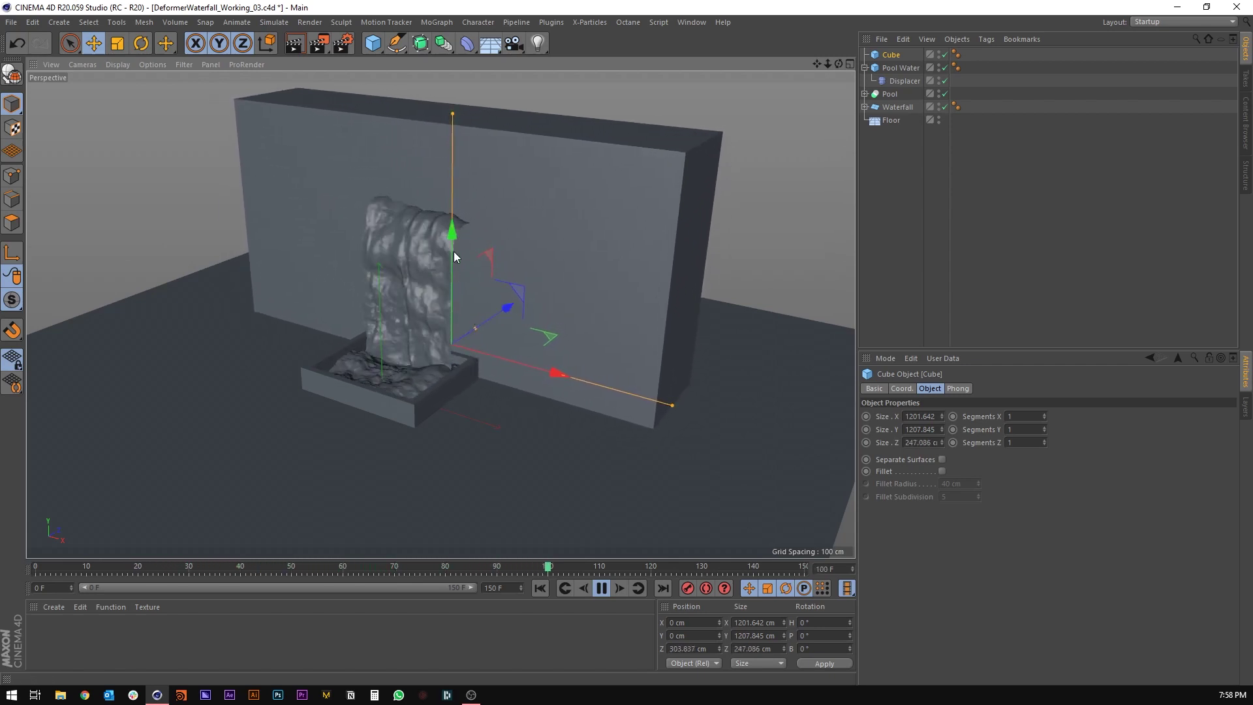
ctrl+drag(453, 252, 440, 122)
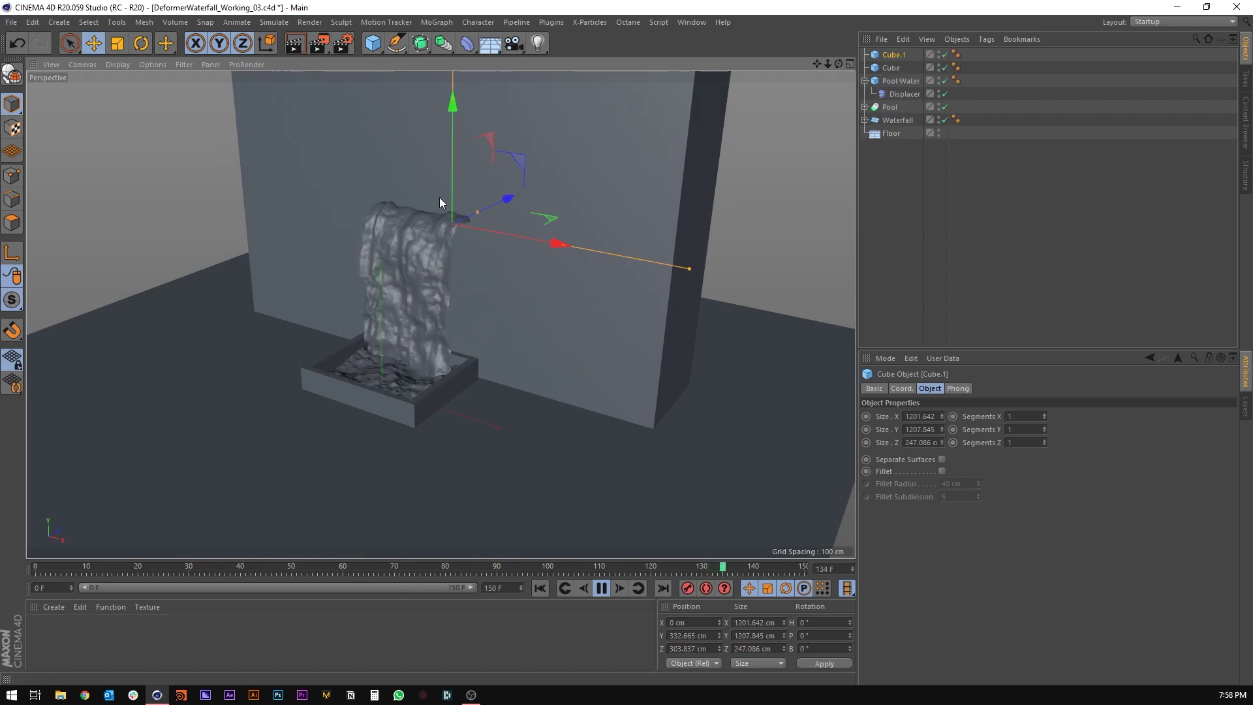
Show mesh lines on shaded objects (N~B) and stop playback.
alt+drag(452, 220, 491, 230)
key(n)
key(b)
click(601, 587)
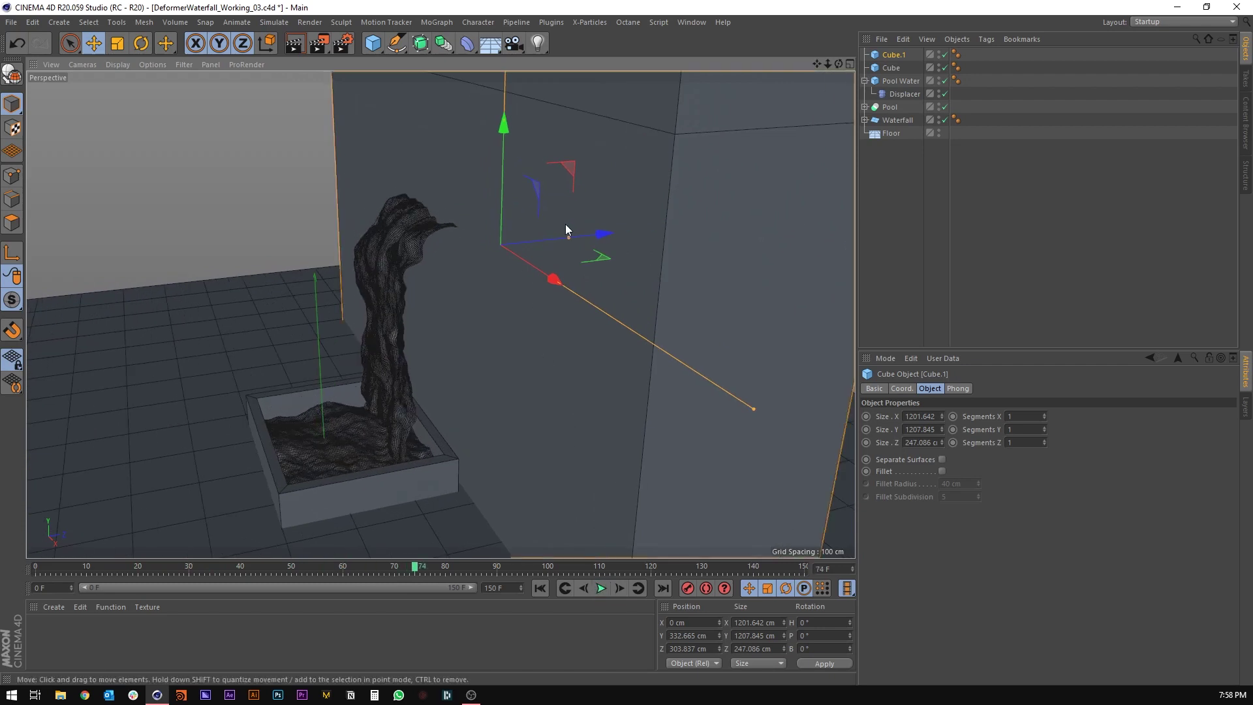
Reshape Cube.1 into a 286 × 63 cm slab raised to Y 397 cm at the waterfall's top.
drag(567, 233, 574, 238)
scroll(486, 183, down, 3)
alt+middle_drag(484, 184, 453, 321)
scroll(471, 192, down, 1)
alt+drag(479, 123, 474, 156)
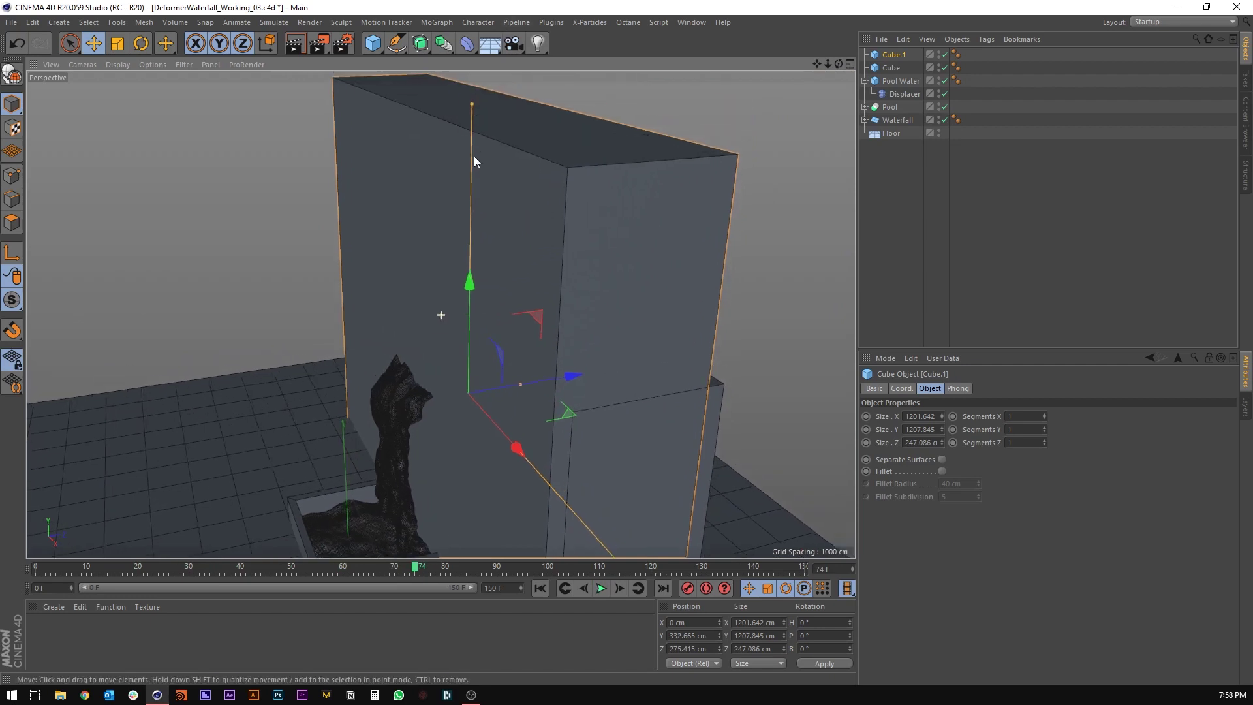
drag(473, 105, 500, 372)
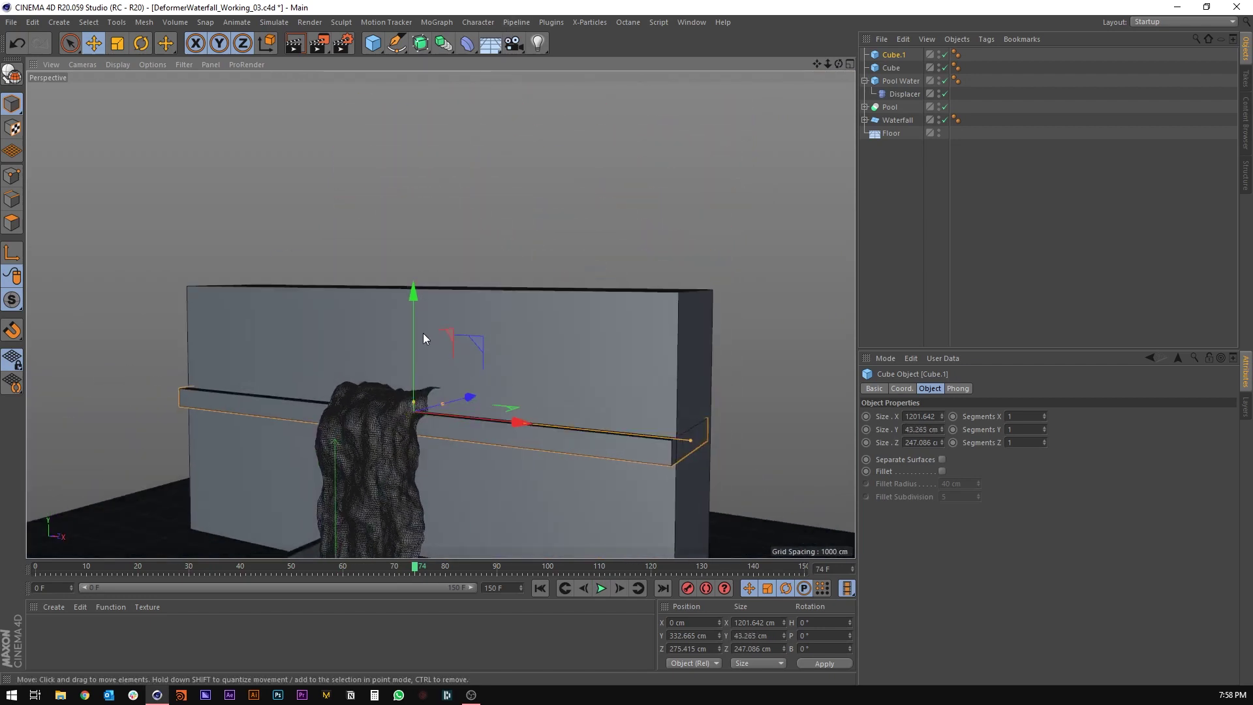
drag(414, 405, 412, 373)
drag(686, 413, 574, 398)
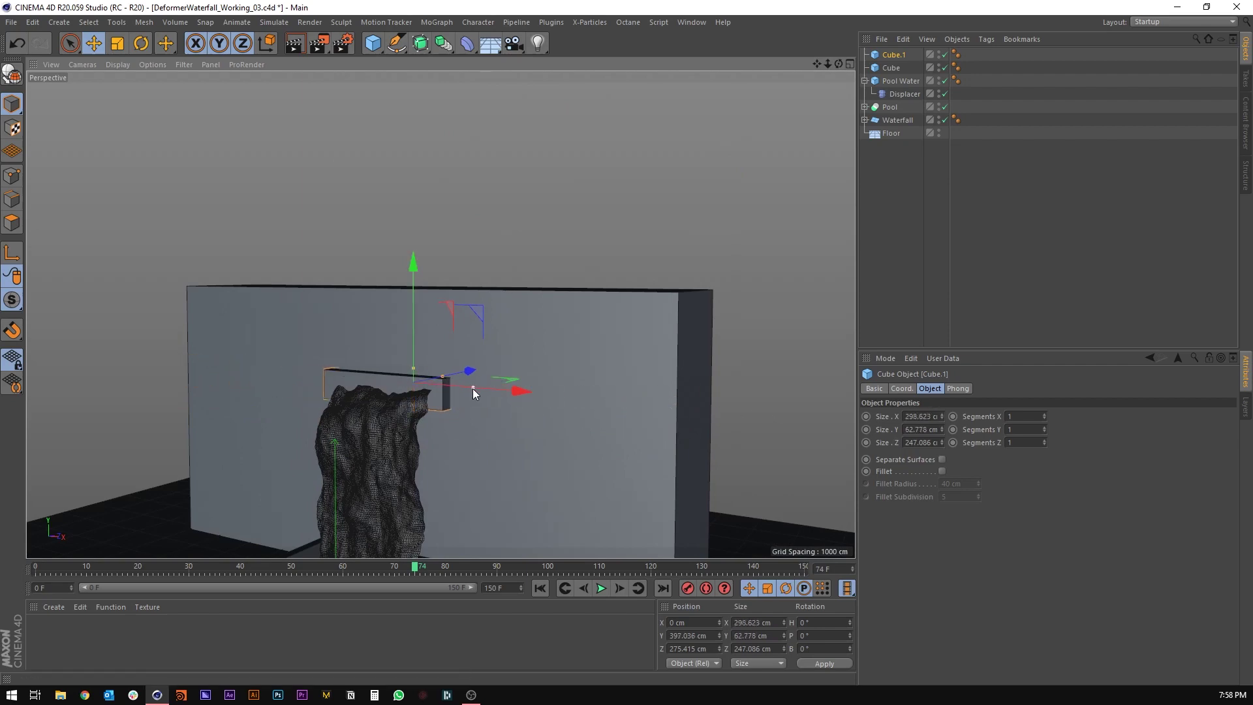
drag(473, 389, 394, 291)
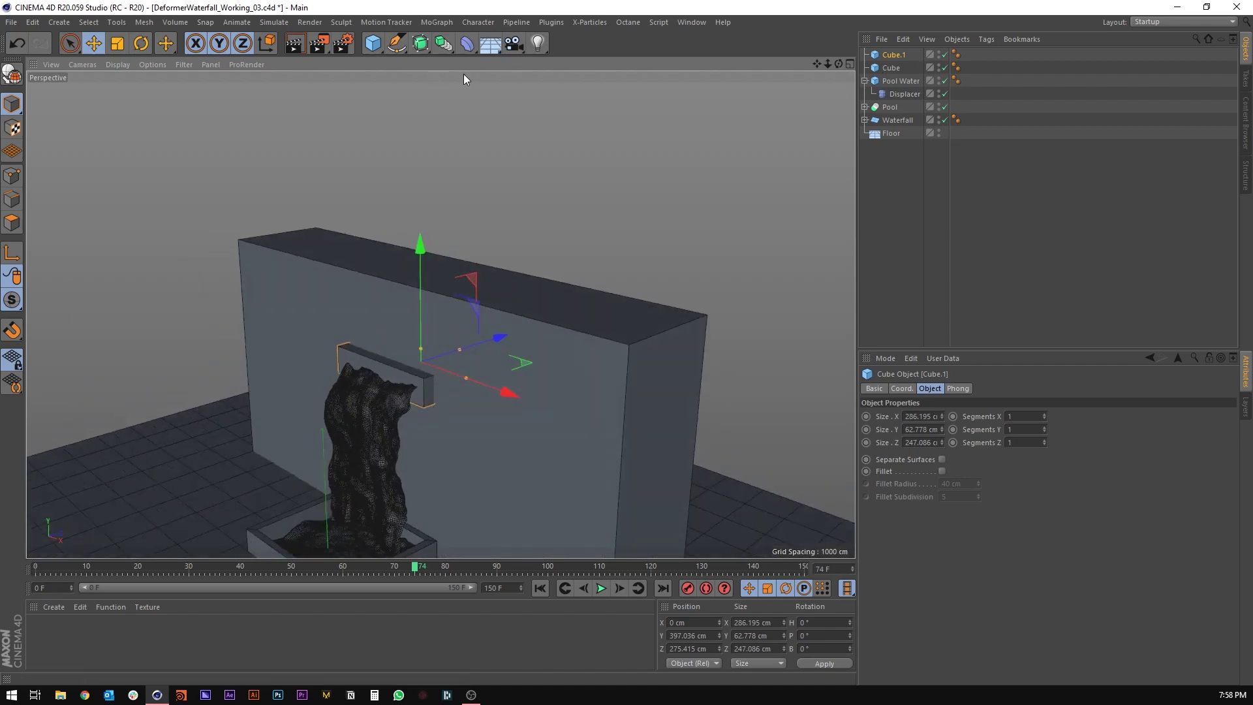
Add a Boole containing the slab Cube.1 and the wall cube.
click(453, 53)
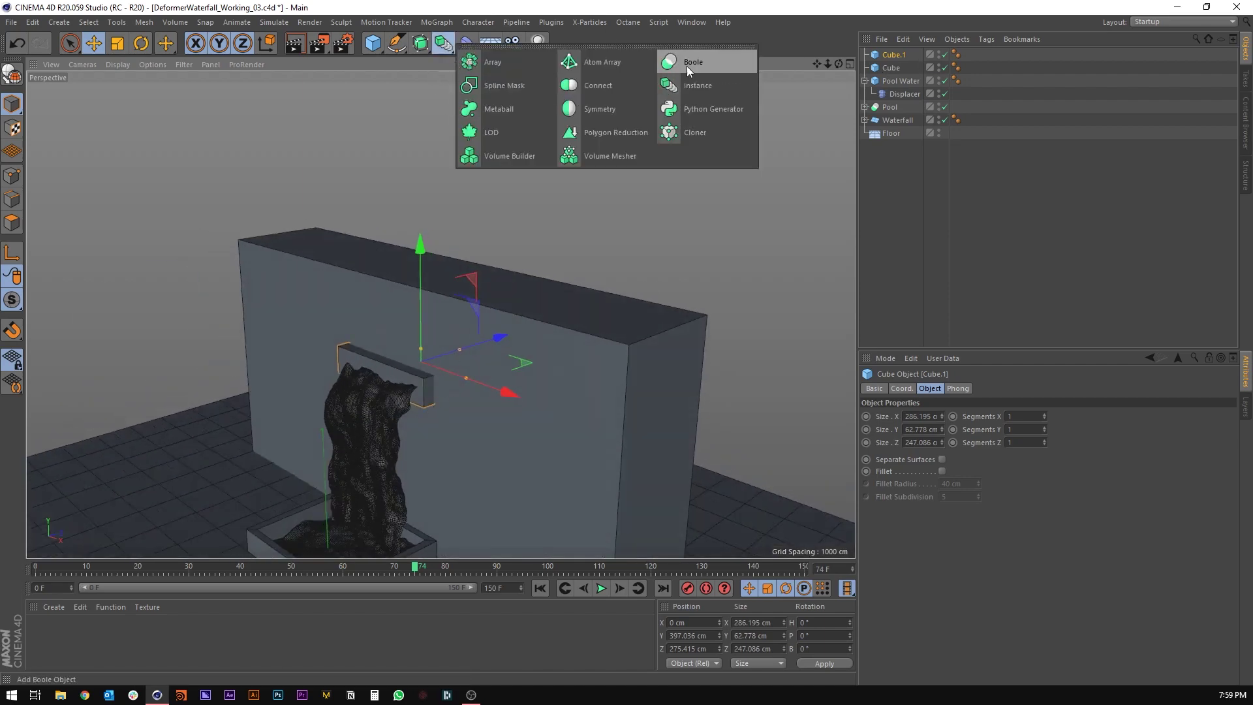
alt+click(686, 64)
drag(891, 81, 891, 60)
click(1005, 167)
Adjust Cube.1 so the cut opening is 286 × 67.4 cm and sits slightly higher.
alt+middle_drag(441, 314, 465, 165)
alt+drag(436, 248, 466, 229)
scroll(457, 206, up, 5)
scroll(458, 230, up, 3)
click(900, 80)
mouse_move(440, 115)
mouse_down()
mouse_move(442, 88)
mouse_move(416, 152)
mouse_move(397, 159)
mouse_move(406, 218)
mouse_move(377, 196)
mouse_move(443, 96)
mouse_move(479, 169)
mouse_move(442, 138)
mouse_up()
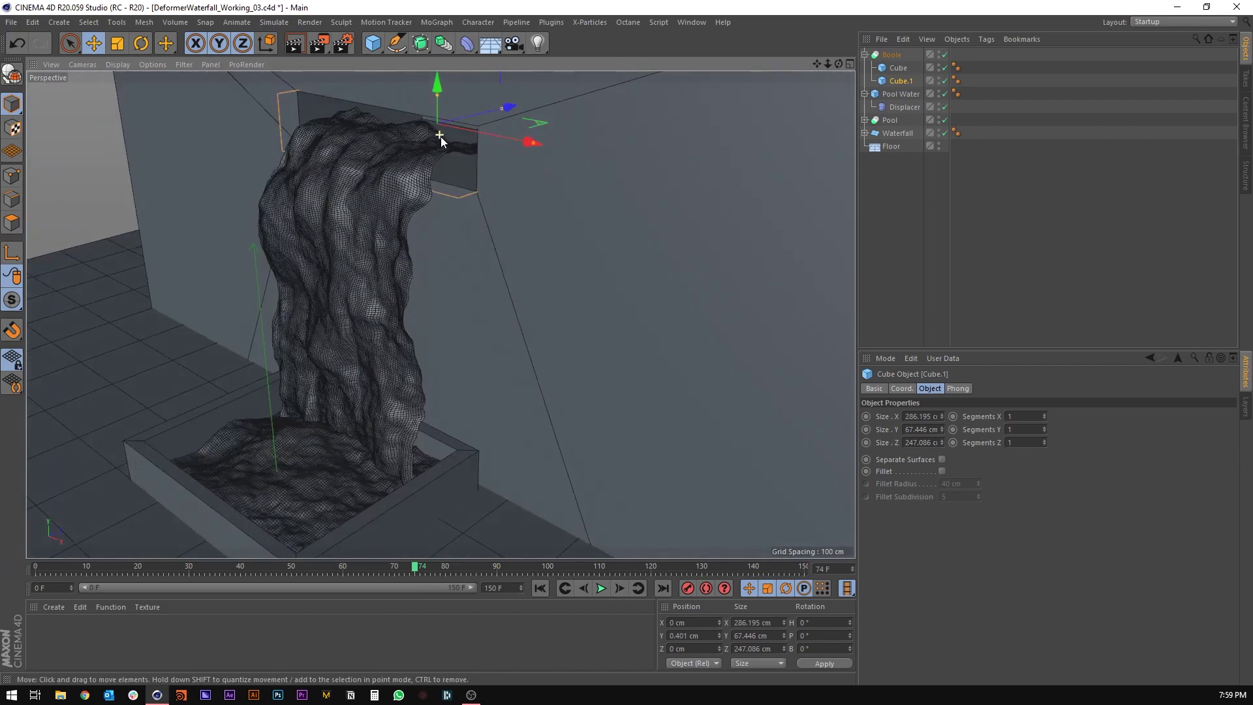
Lengthen the Waterfall plane to 613 cm tall.
click(407, 160)
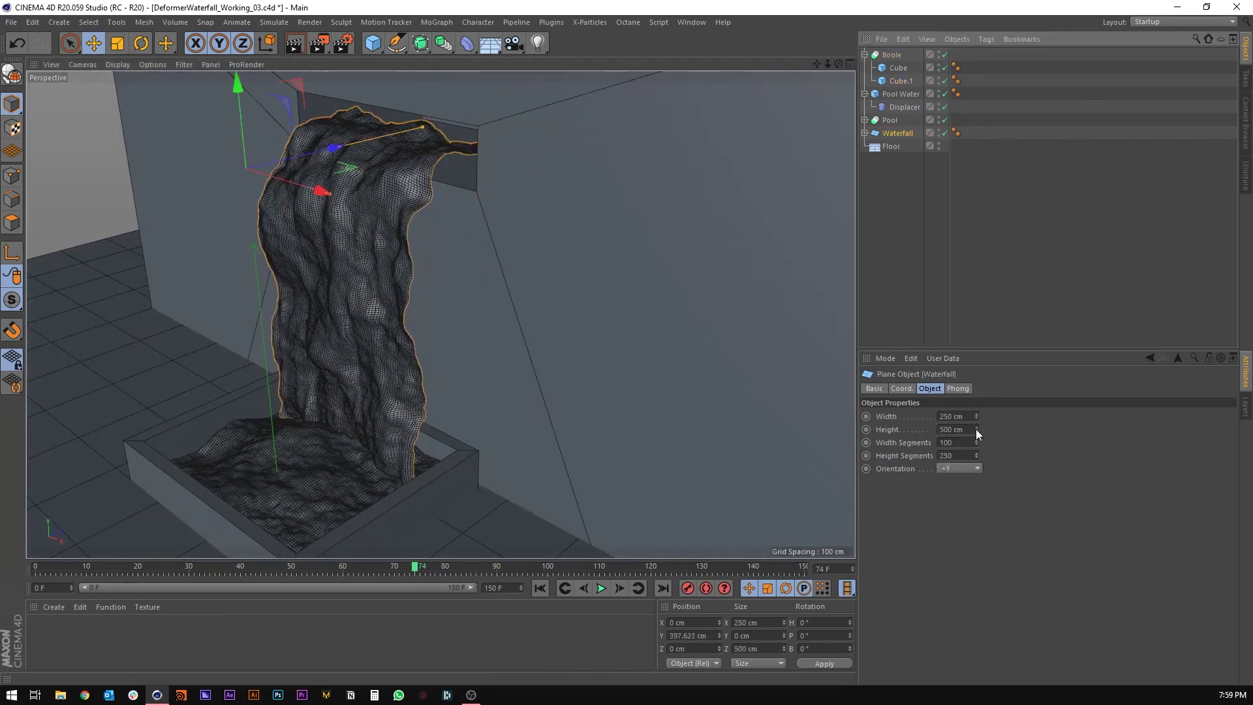
drag(977, 429, 977, 411)
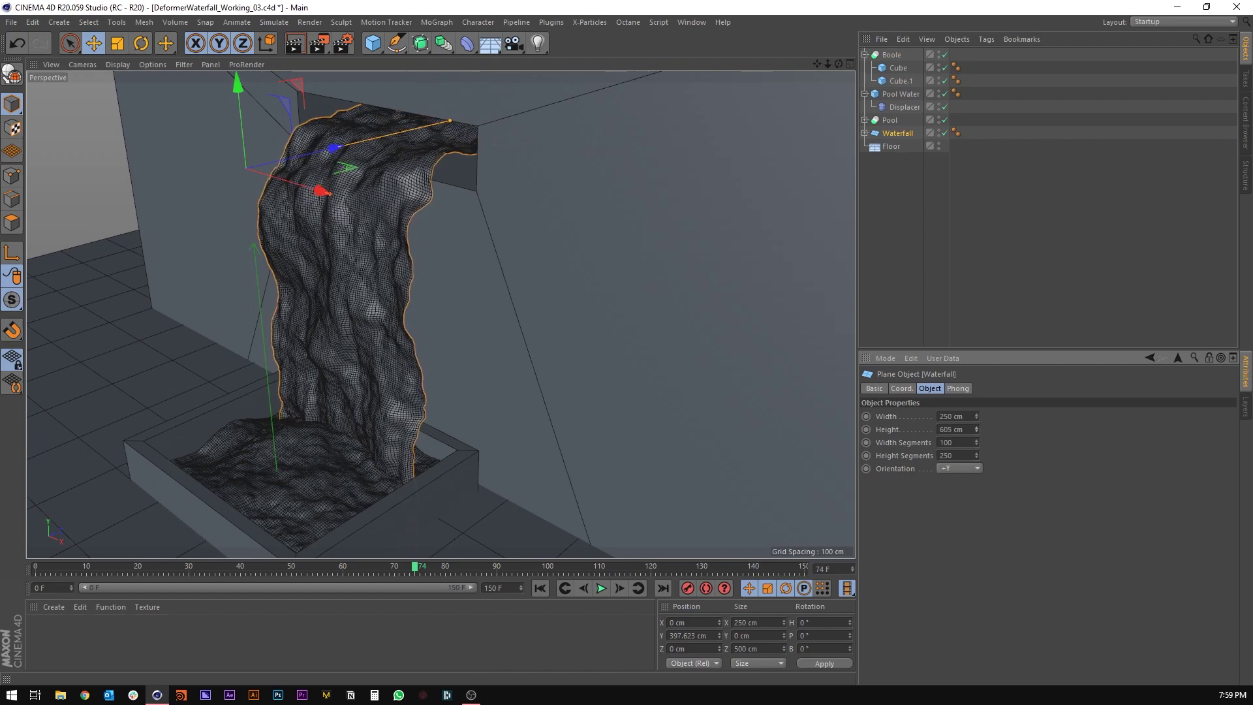
scroll(375, 206, up, 4)
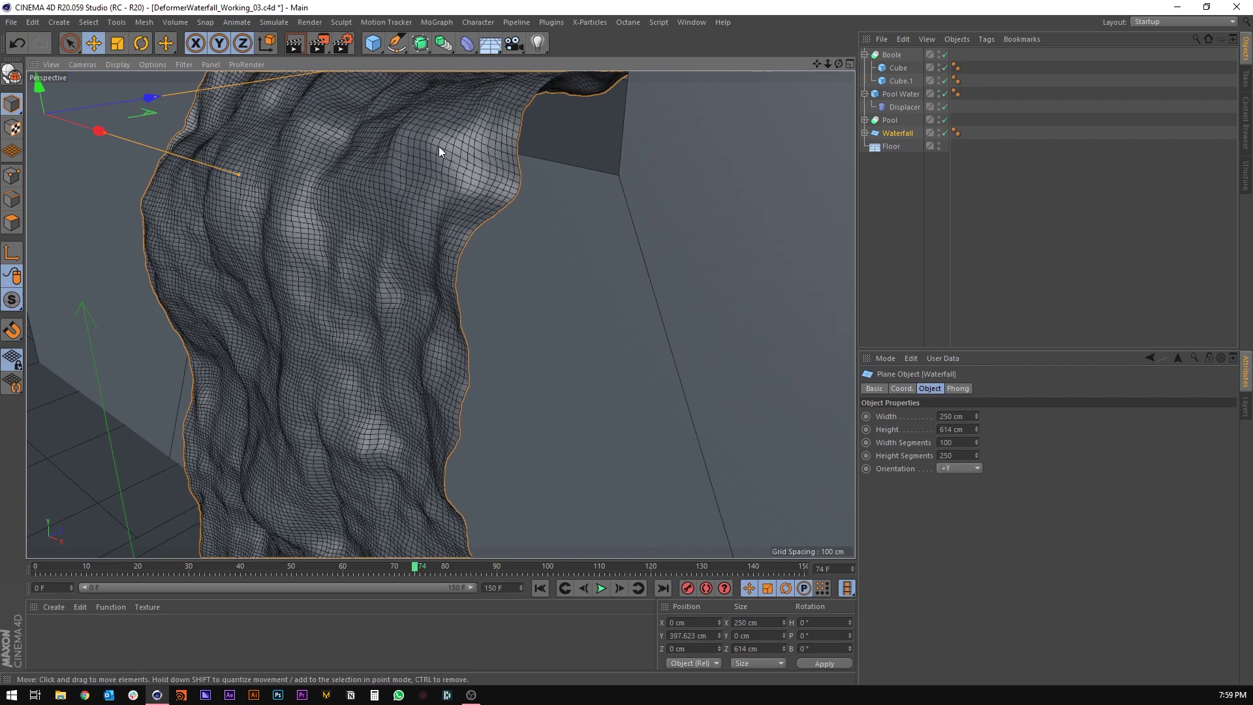
drag(976, 431, 976, 431)
scroll(456, 176, down, 4)
alt+drag(455, 176, 486, 168)
Give the Waterfall plane 300 height segments and view the whole scene.
drag(961, 458, 853, 461)
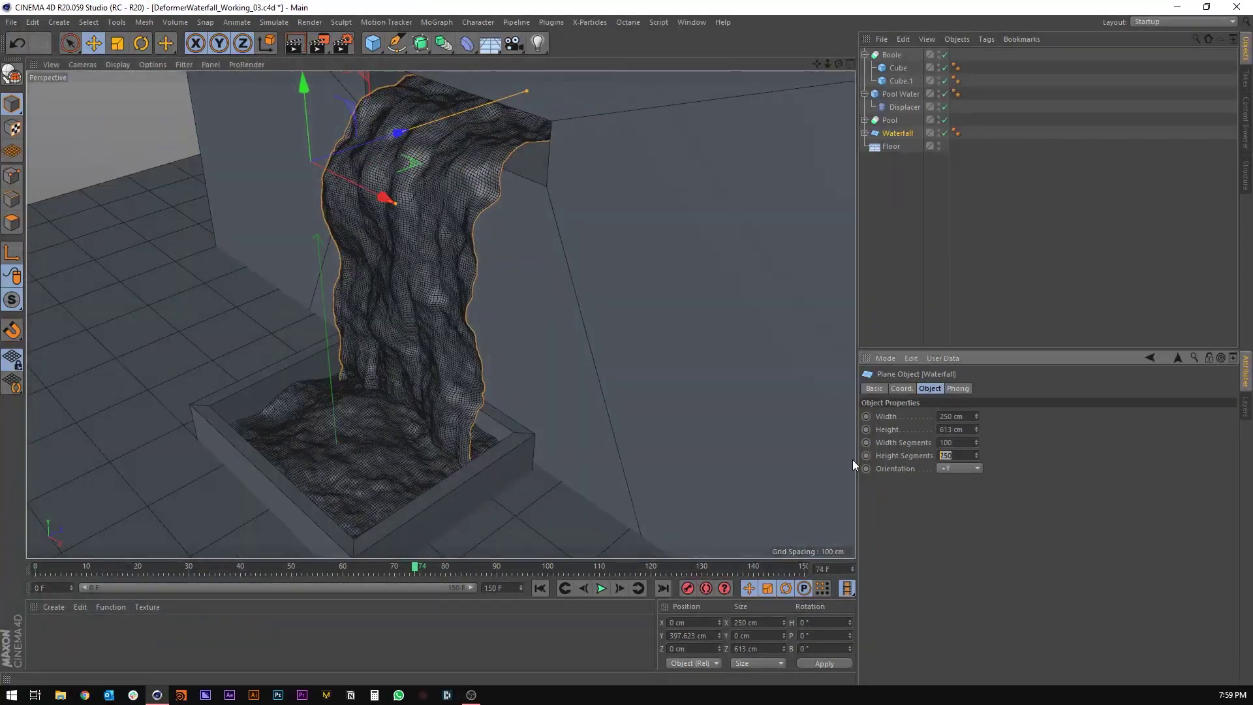
text(300)
key(Return)
alt+middle_drag(457, 298, 439, 313)
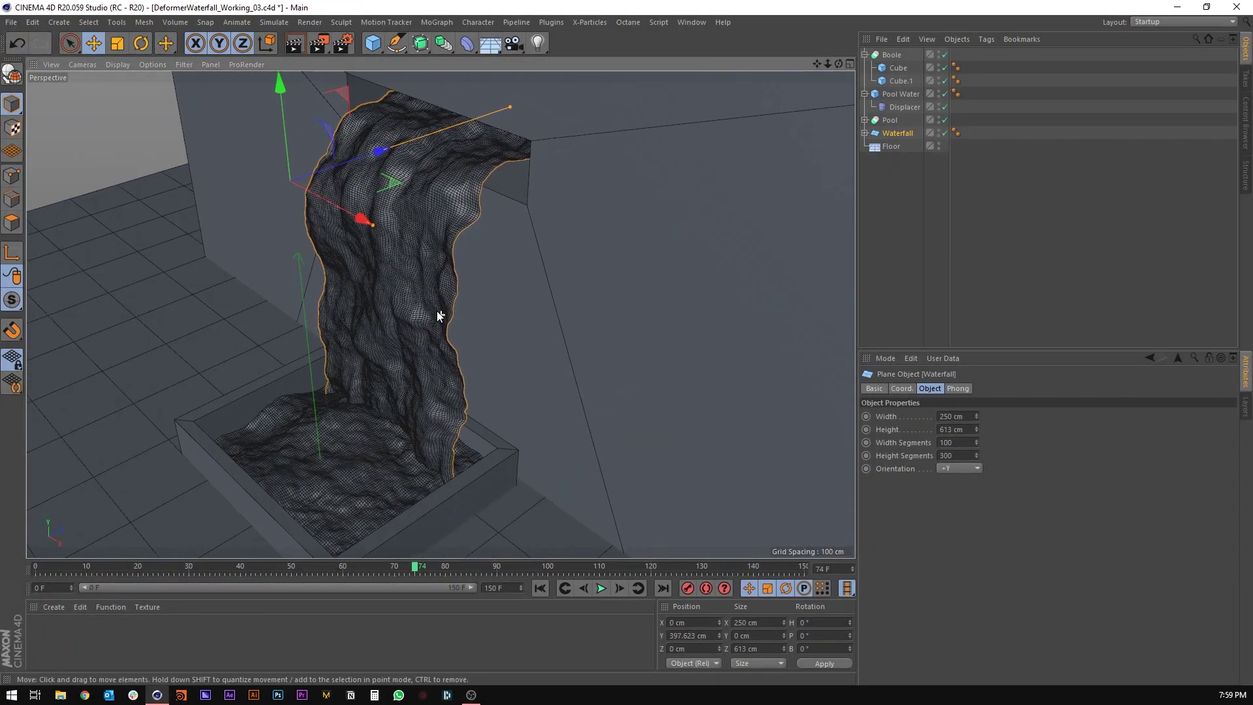
scroll(427, 268, down, 5)
mouse_move(424, 256)
alt+mouse_down()
mouse_move(468, 253)
mouse_move(445, 263)
alt+mouse_up()
Add a camera to the scene and set its projection to Parallel.
click(1015, 301)
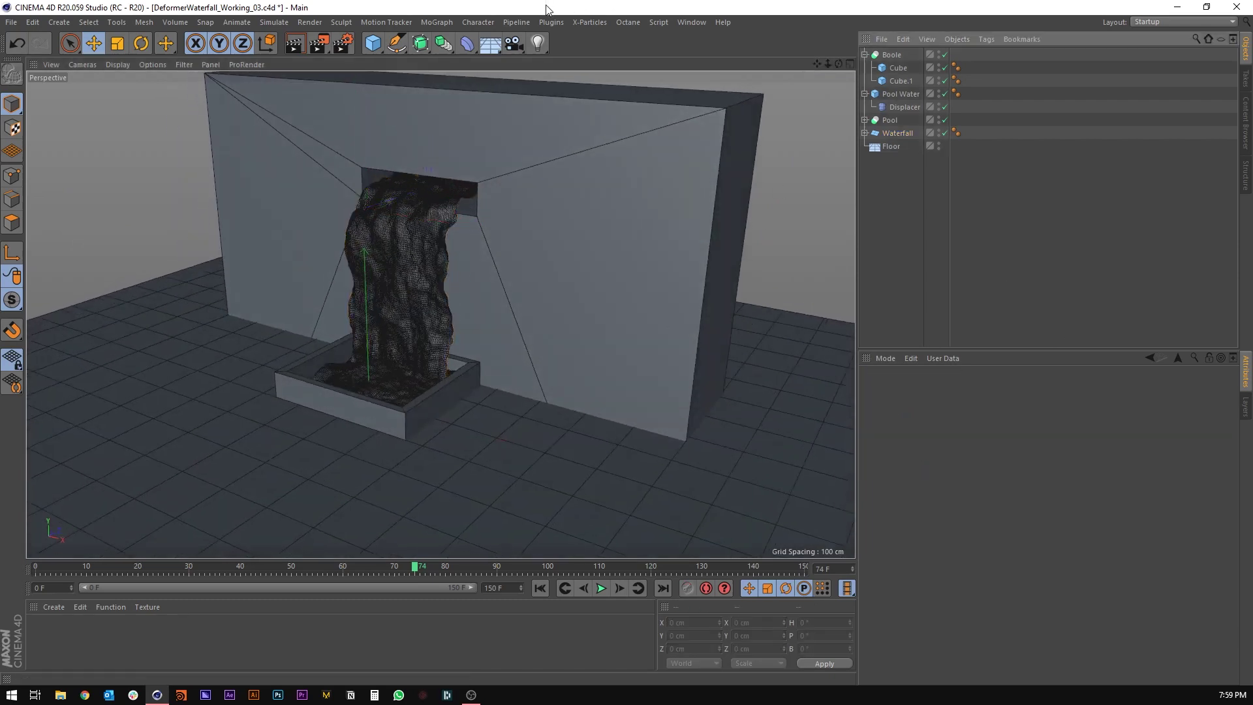
click(512, 45)
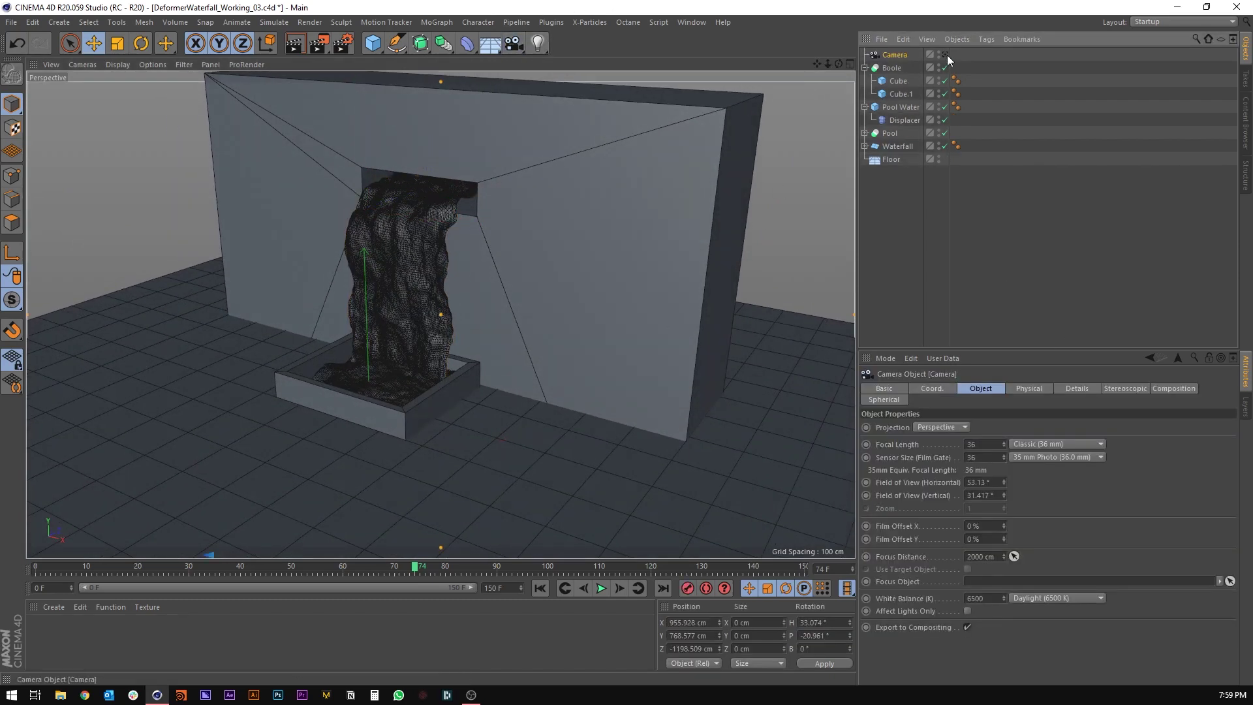
click(940, 427)
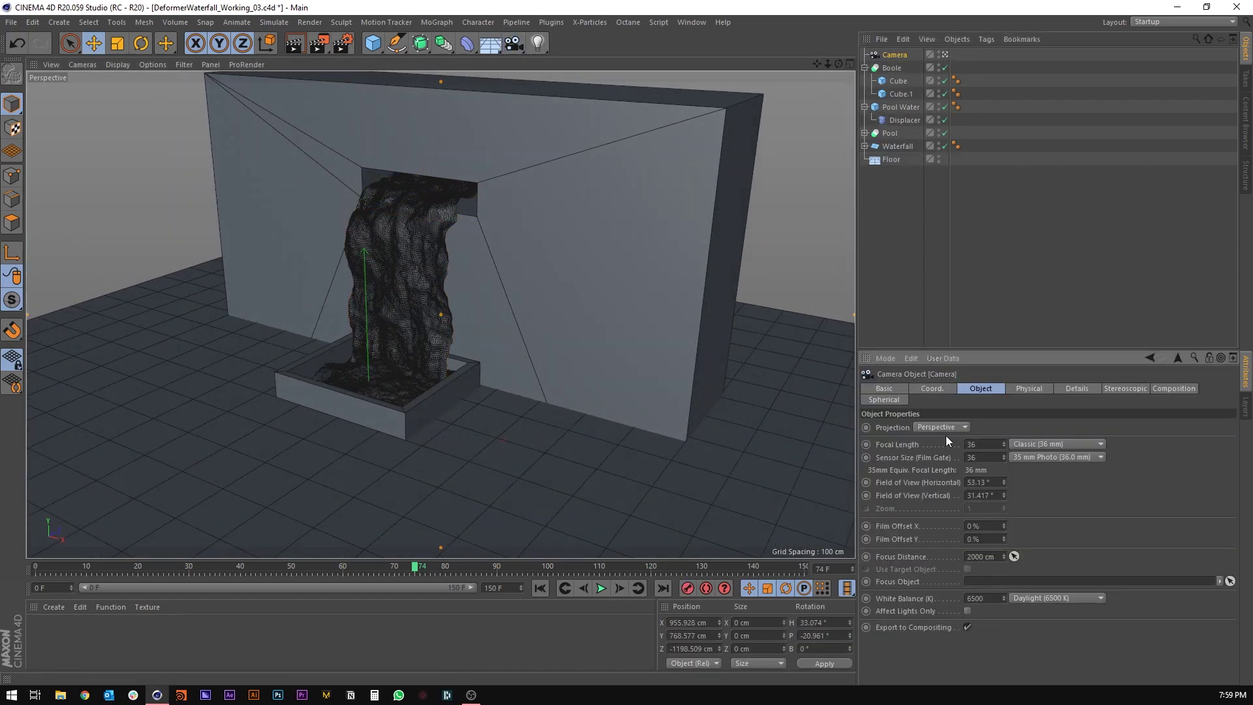
click(938, 452)
scroll(561, 342, down, 2)
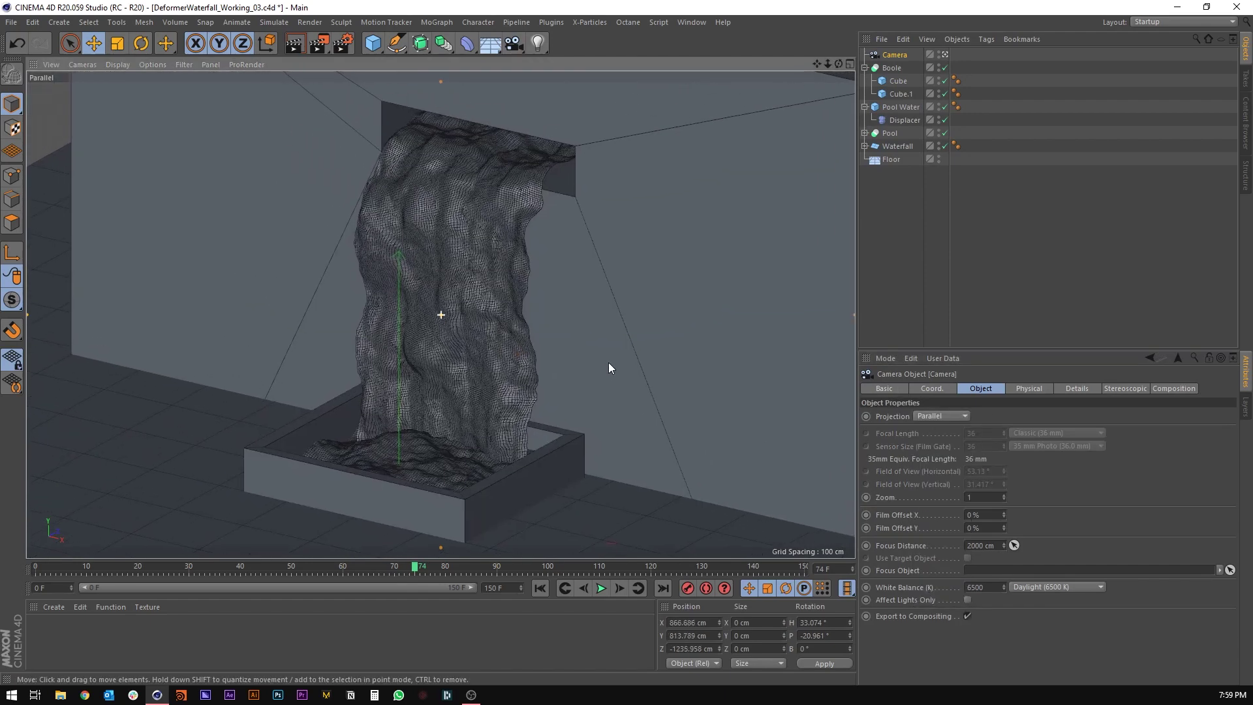
scroll(457, 326, down, 2)
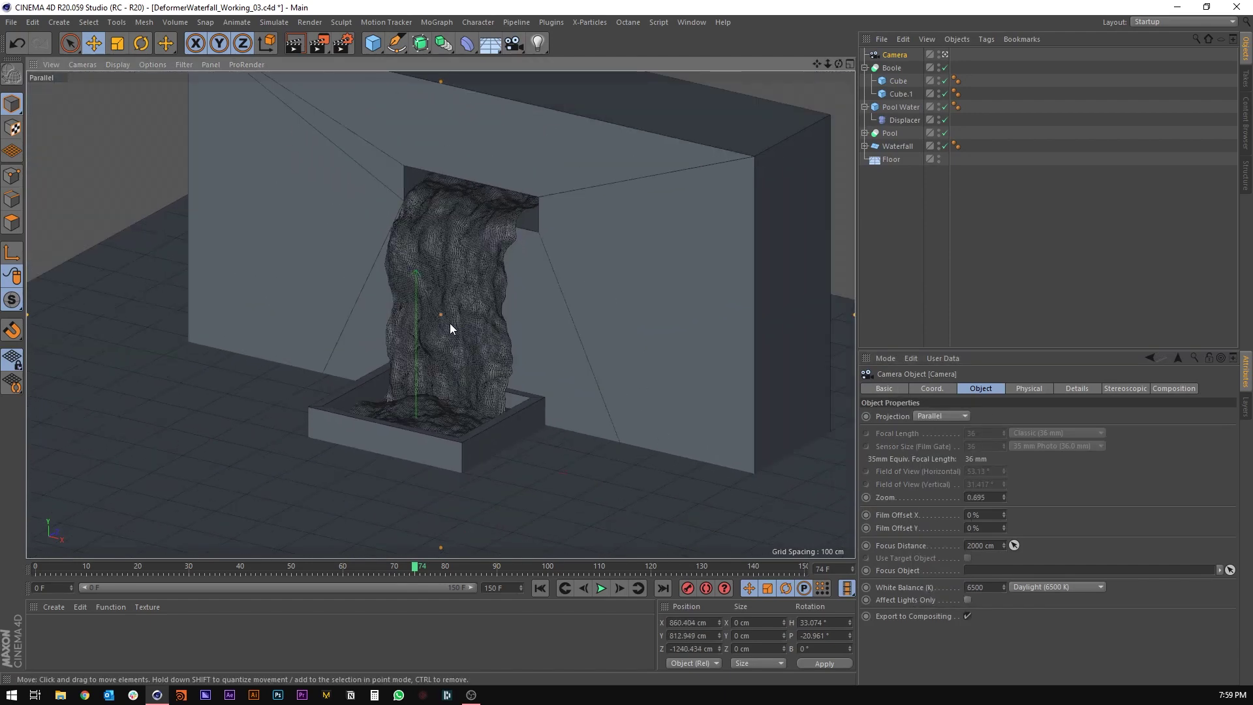
scroll(450, 329, up, 3)
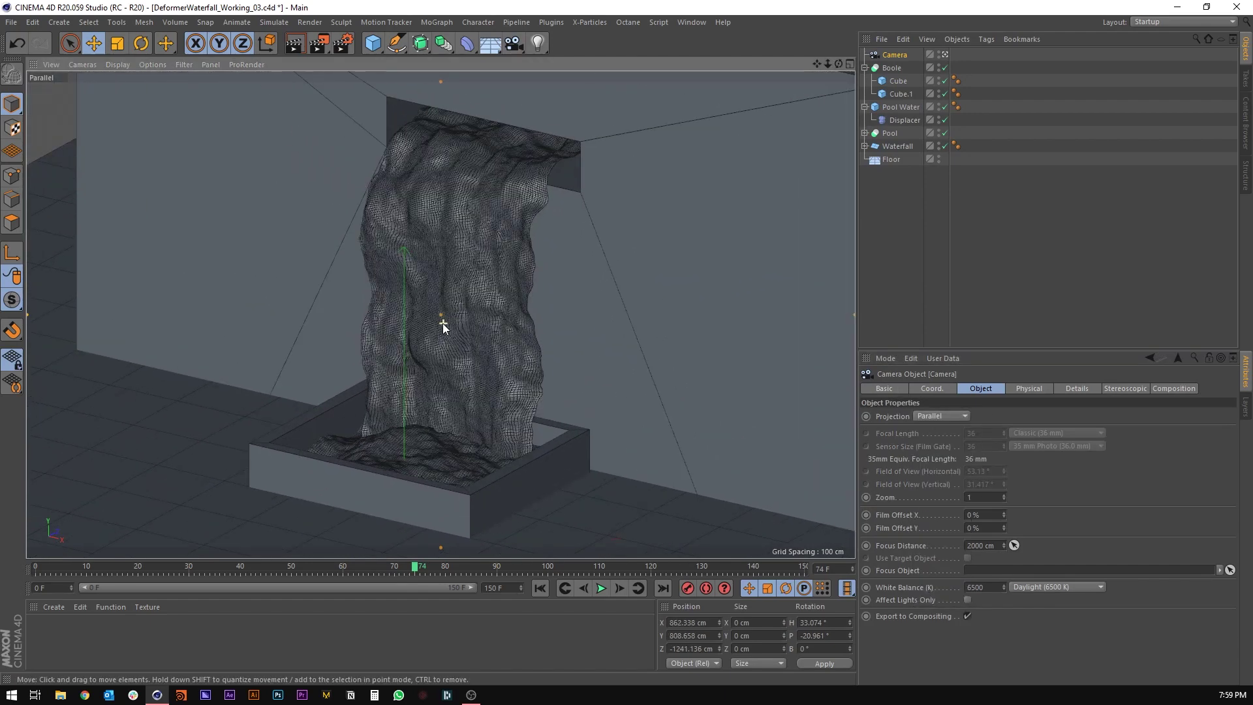
scroll(442, 82, down, 1)
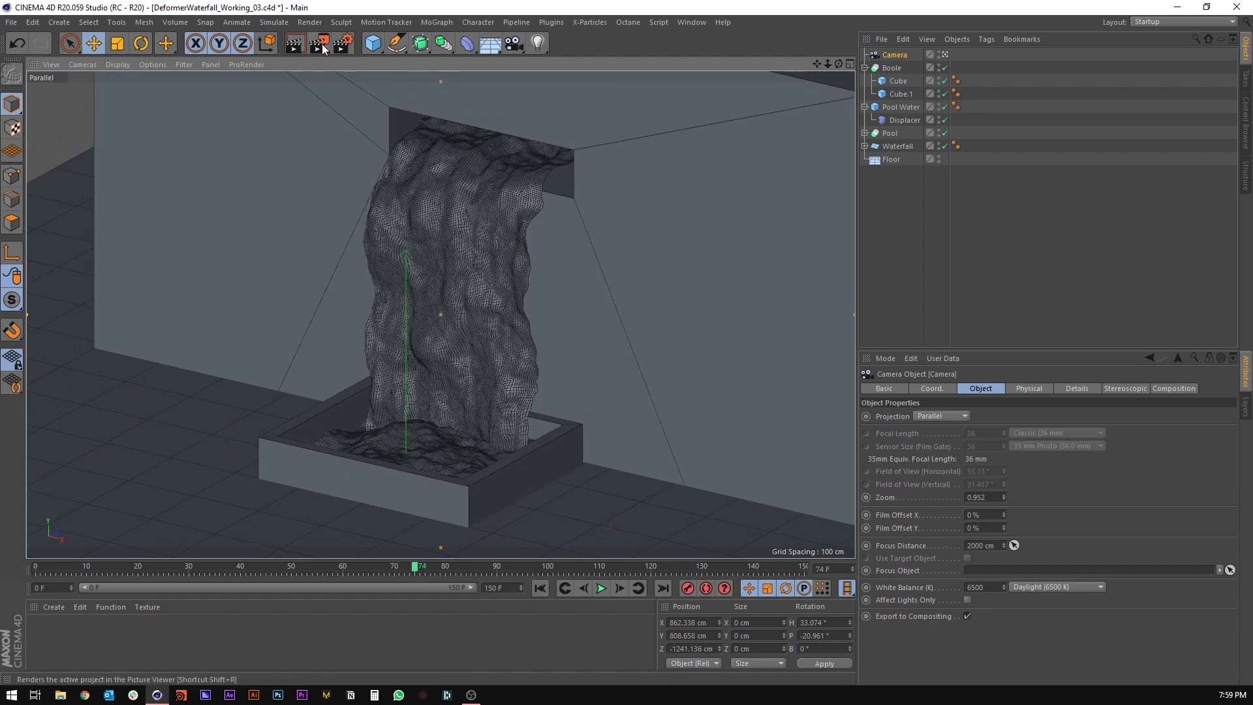
Set the render output to 1080 x 1080, then zoom the camera in on the waterfall.
click(342, 44)
drag(571, 101, 518, 103)
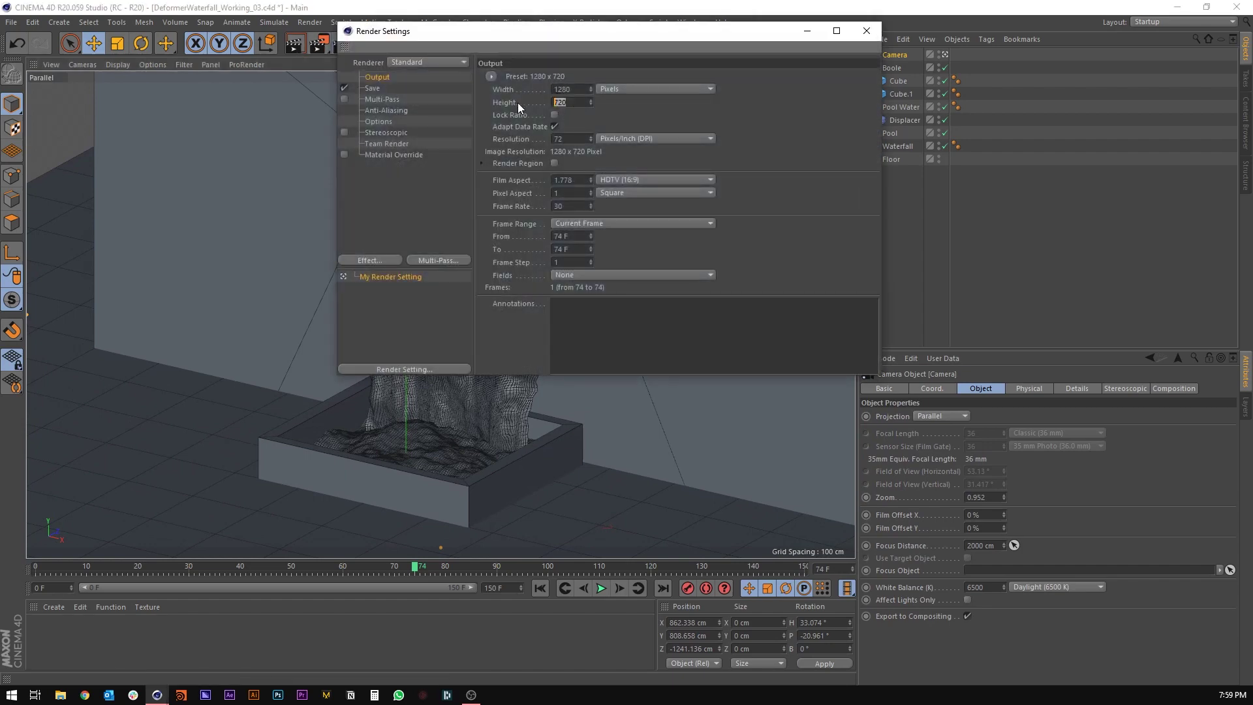
key(shift+Tab)
key(shift+Tab)
text(1080)
key(Tab)
text(1080)
key(Return)
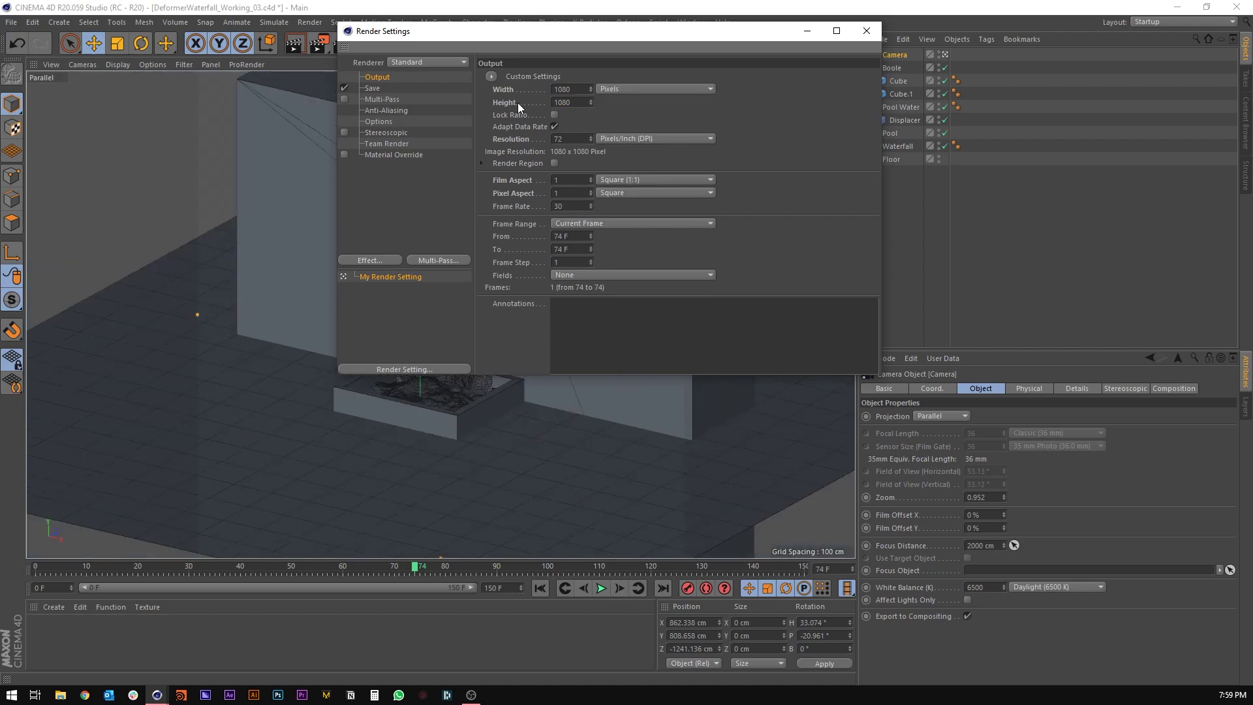
click(867, 30)
drag(439, 71, 441, 162)
Select Pool Water and Waterfall and switch the display to Gouraud Shading.
scroll(587, 303, up, 1)
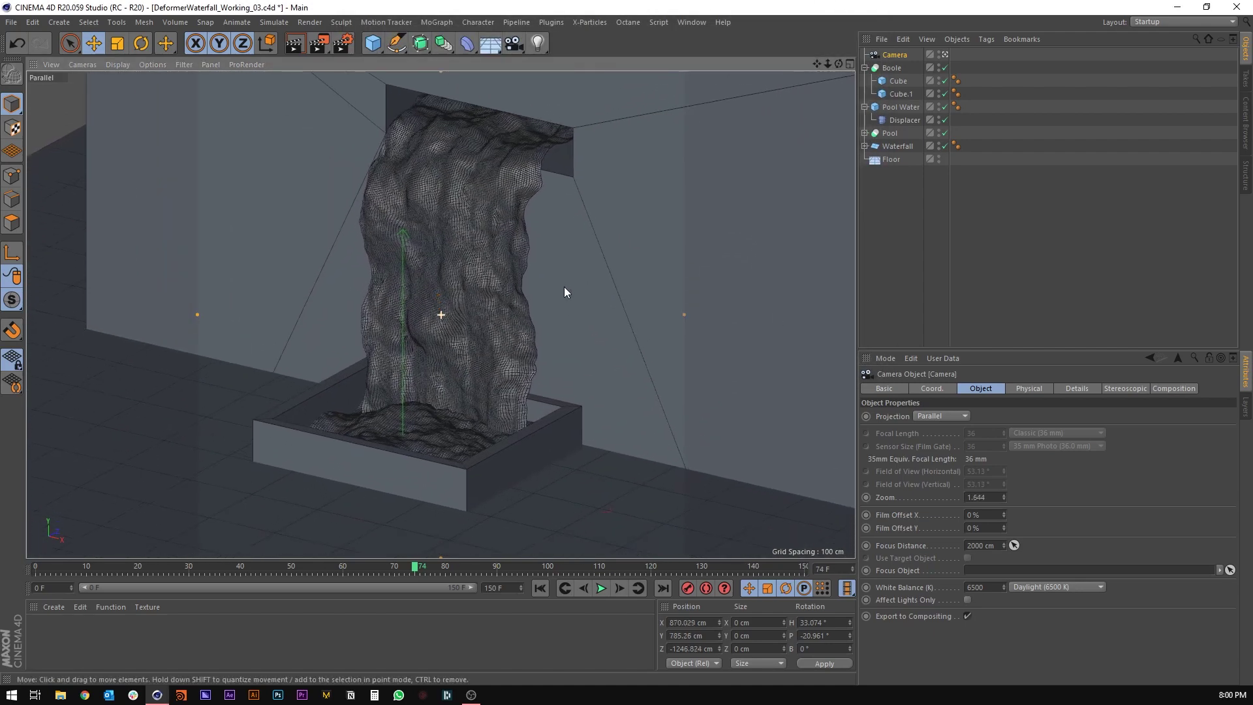
click(984, 283)
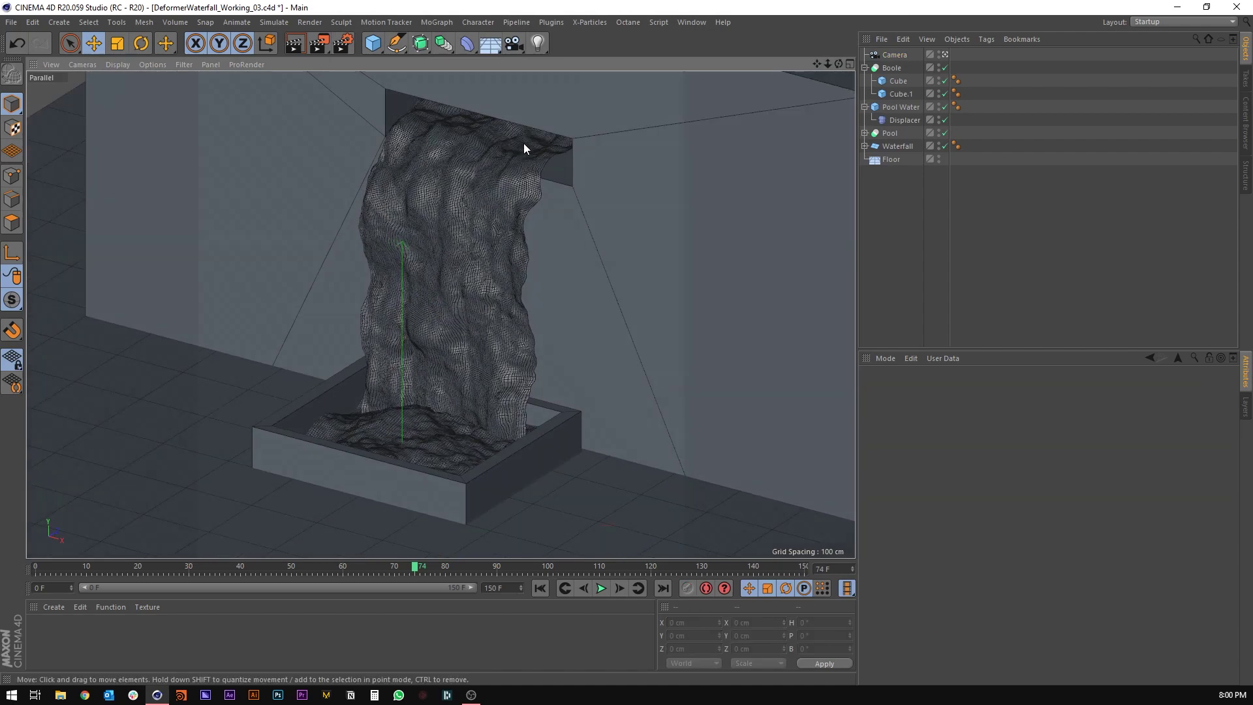
mouse_move(520, 148)
alt+mouse_down()
mouse_move(507, 163)
mouse_move(517, 155)
alt+mouse_up()
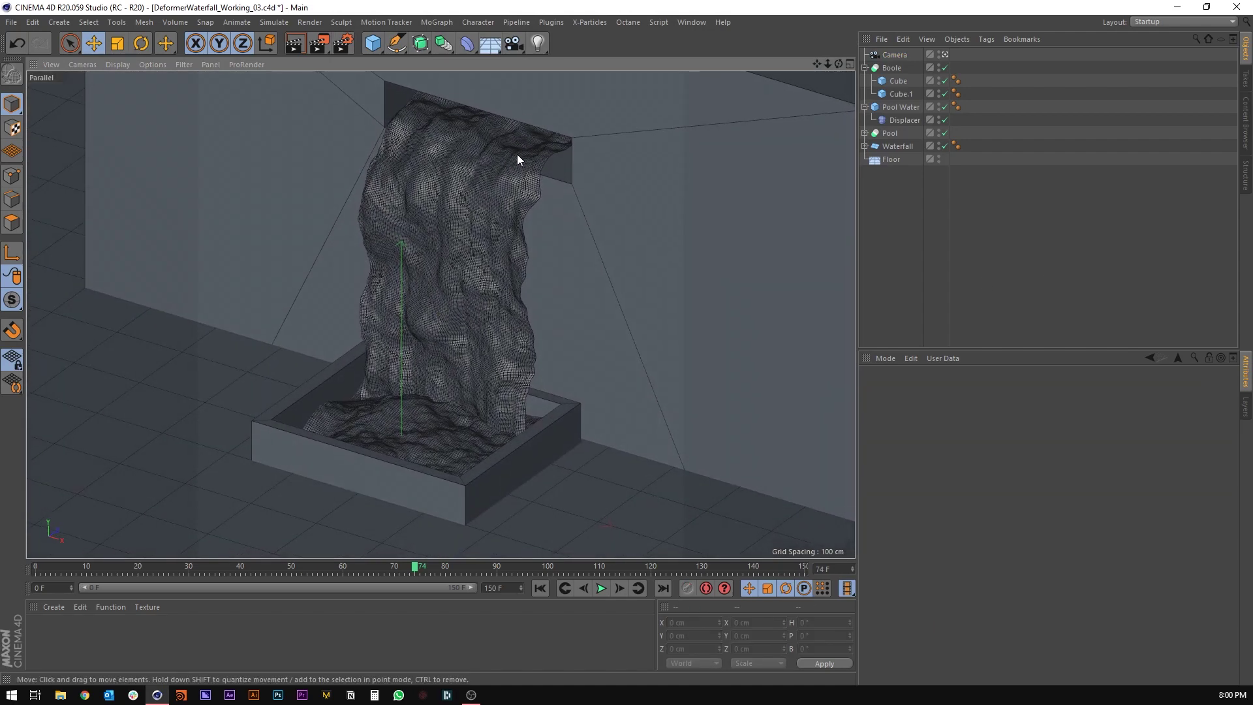
click(865, 106)
click(895, 107)
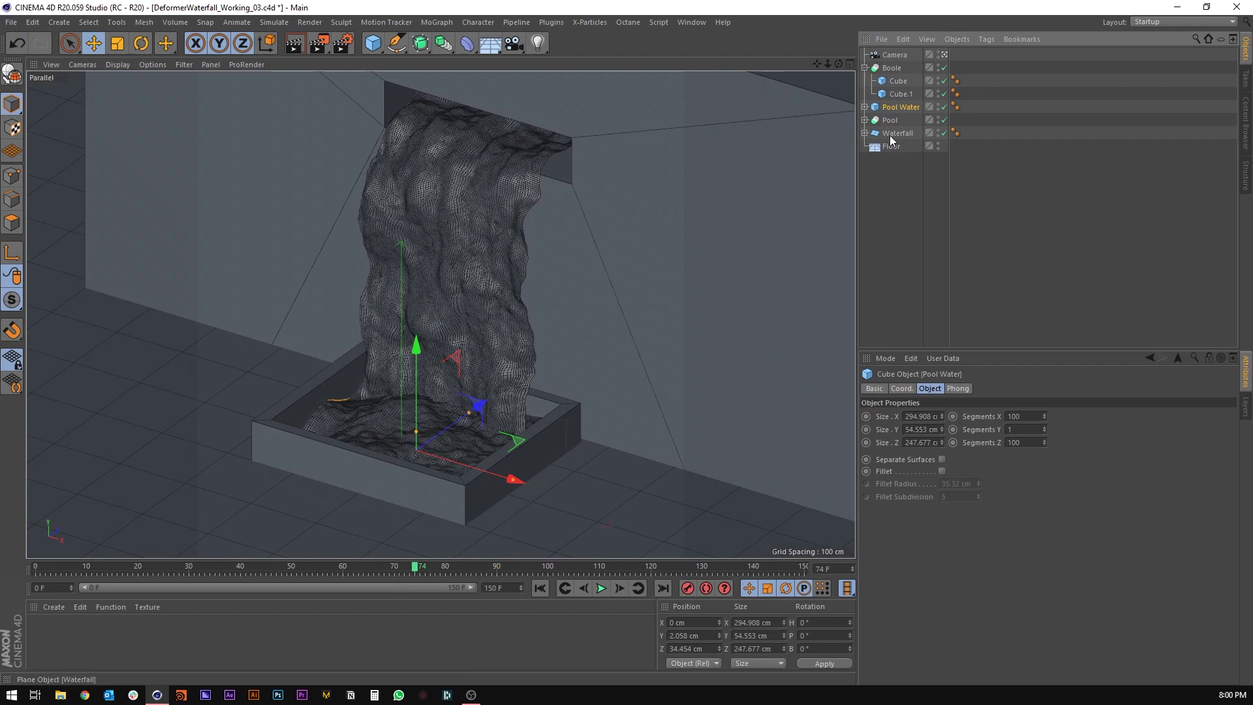
ctrl+click(894, 133)
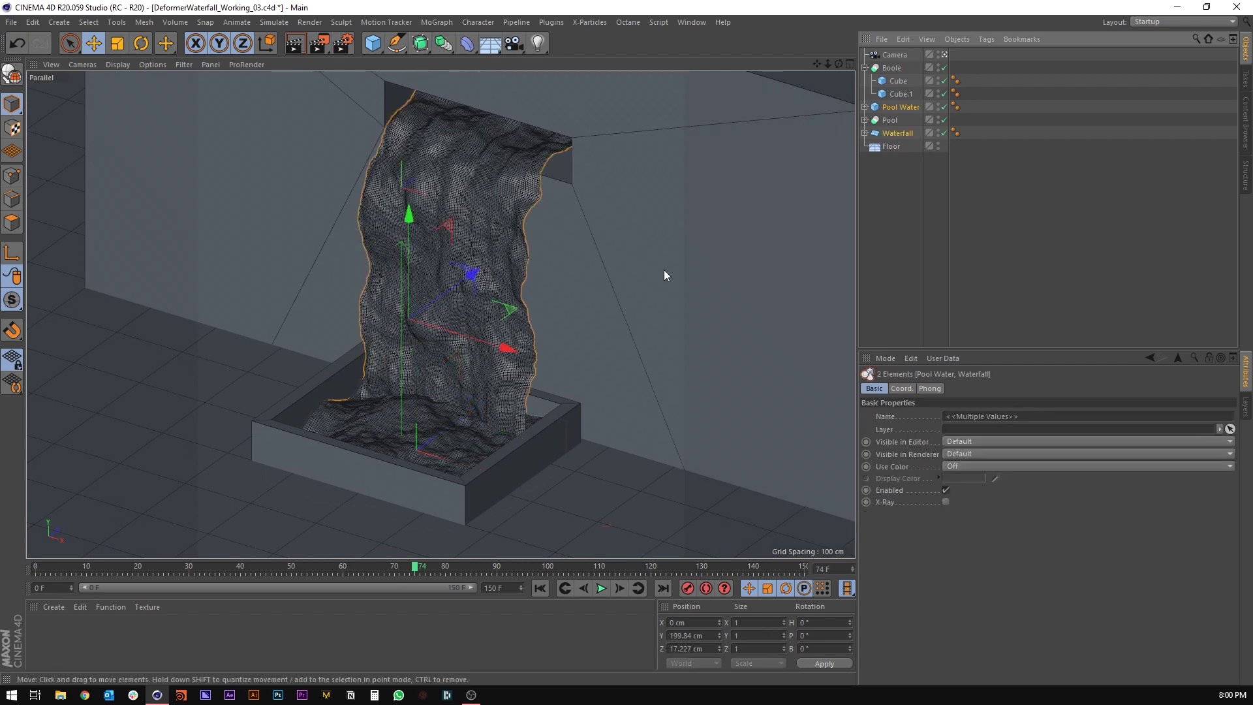
key(n)
key(a)
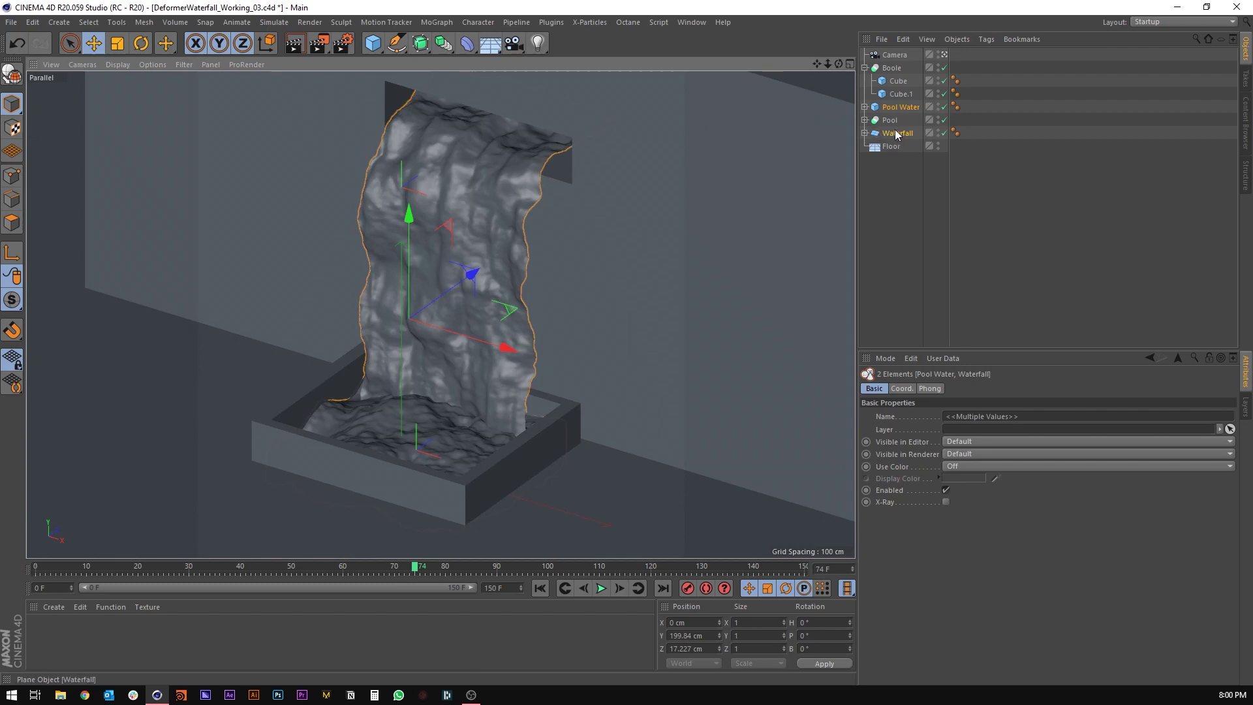
Wrap each in its own Subdivision Surface, check the smoothing in Perspective, then return to the camera view.
alt+click(421, 43)
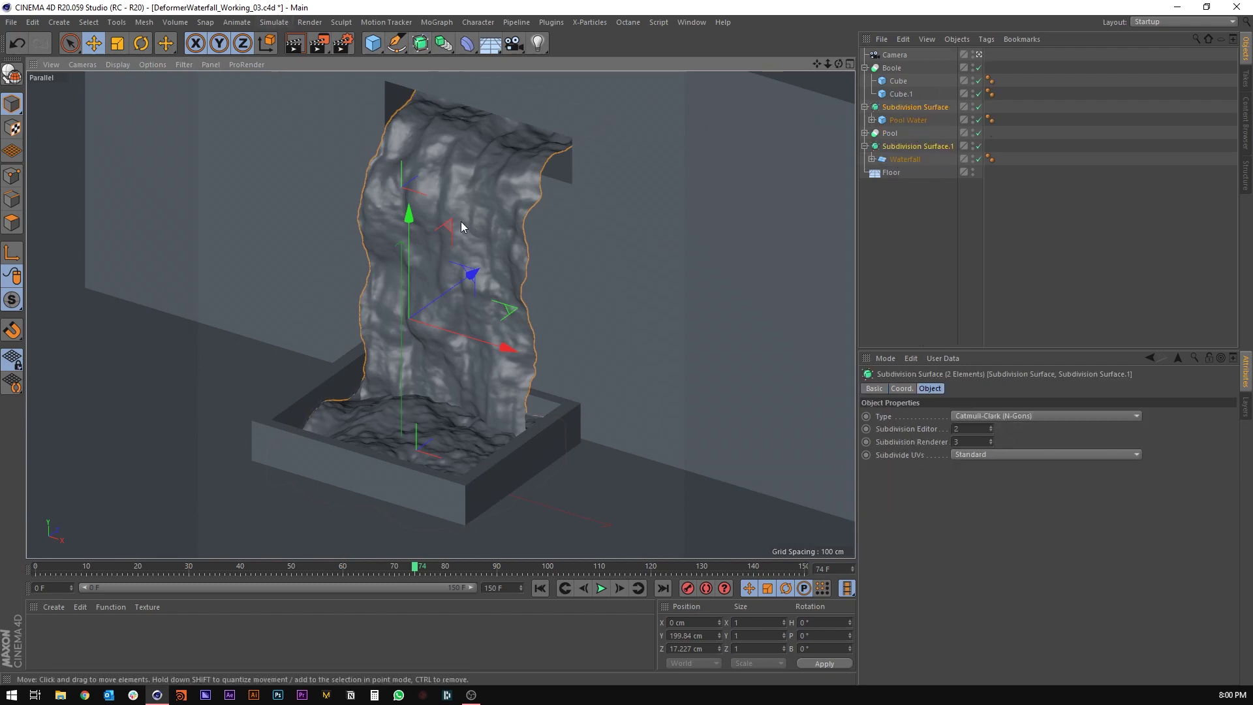
click(978, 54)
scroll(407, 269, down, 3)
scroll(422, 268, up, 6)
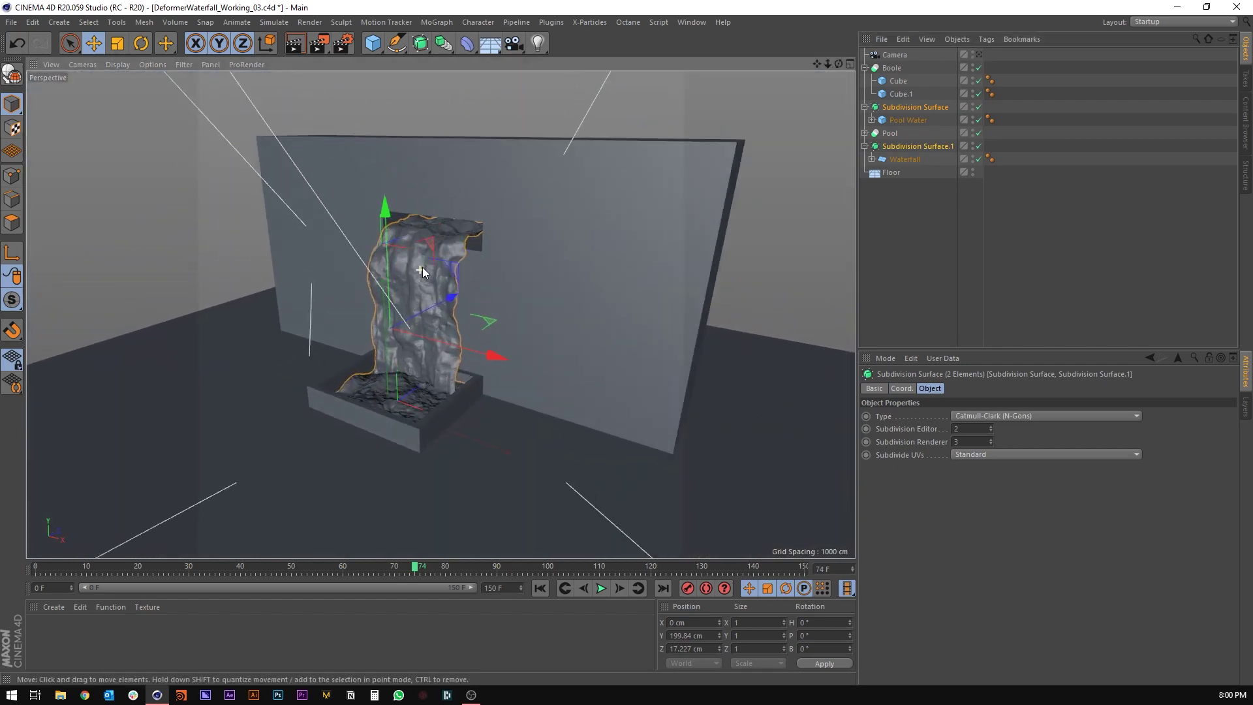
scroll(421, 268, up, 5)
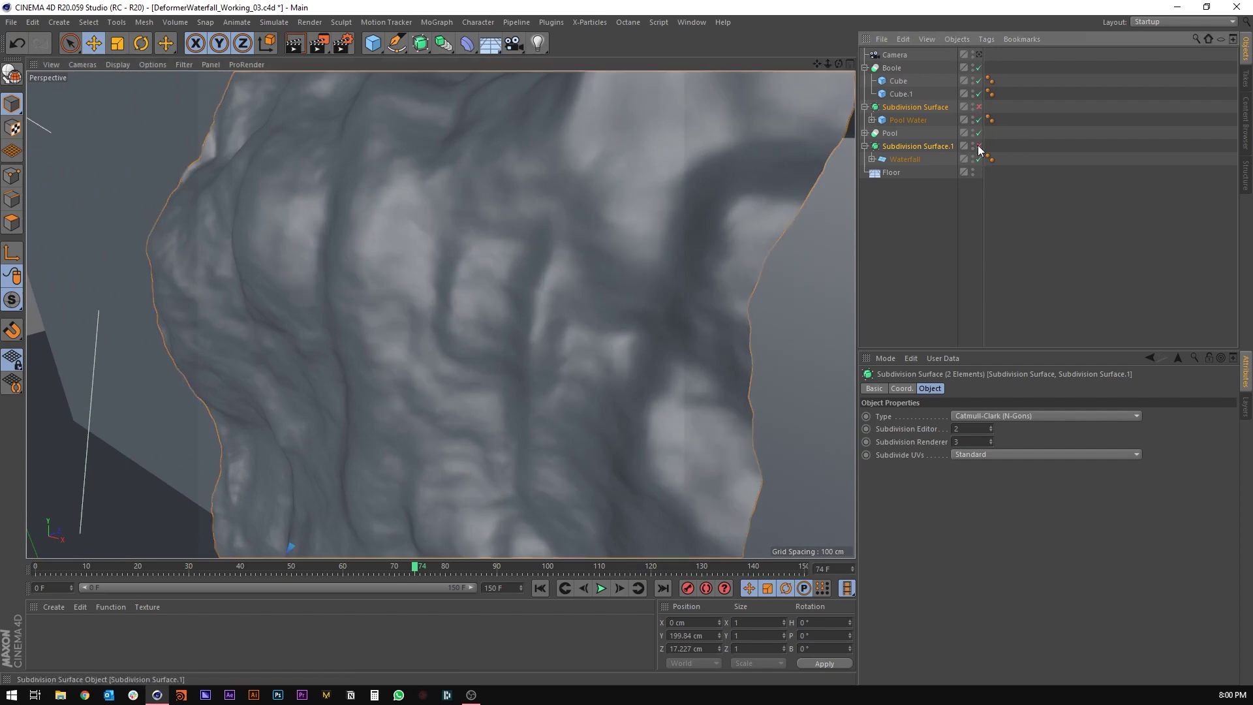
click(978, 145)
scroll(416, 181, down, 4)
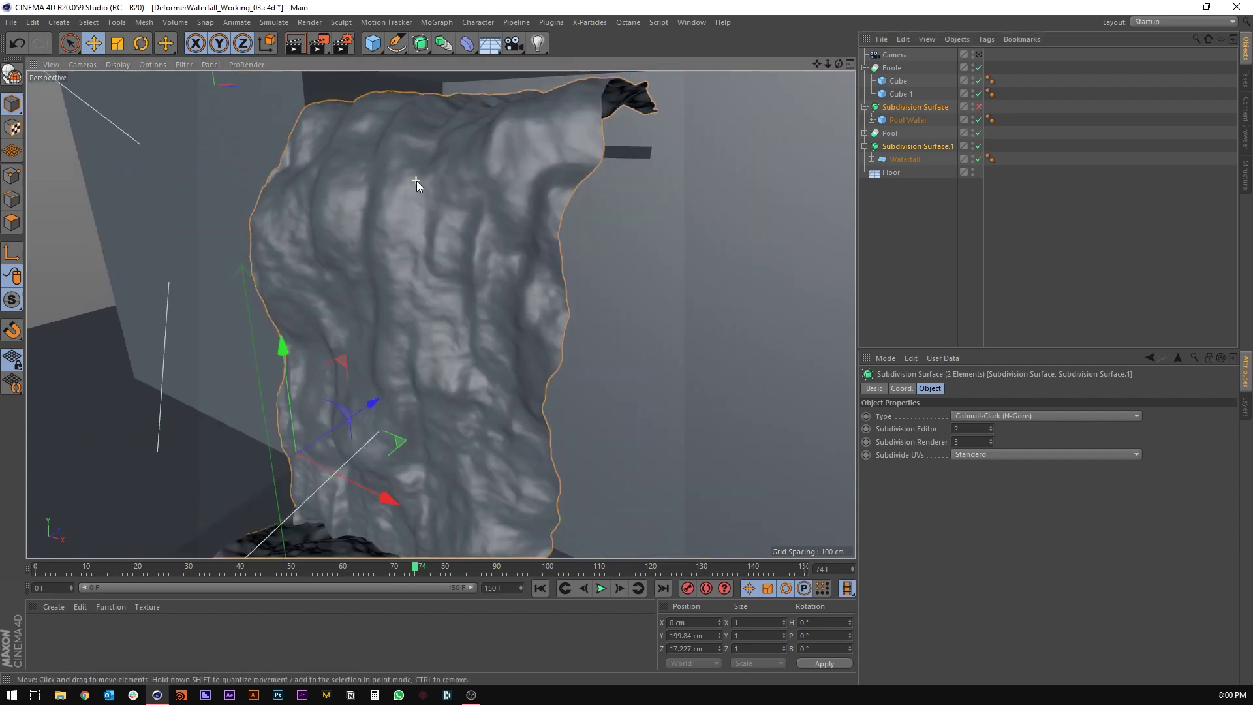
mouse_move(429, 202)
alt+mouse_down()
mouse_move(515, 197)
mouse_move(412, 206)
alt+mouse_up()
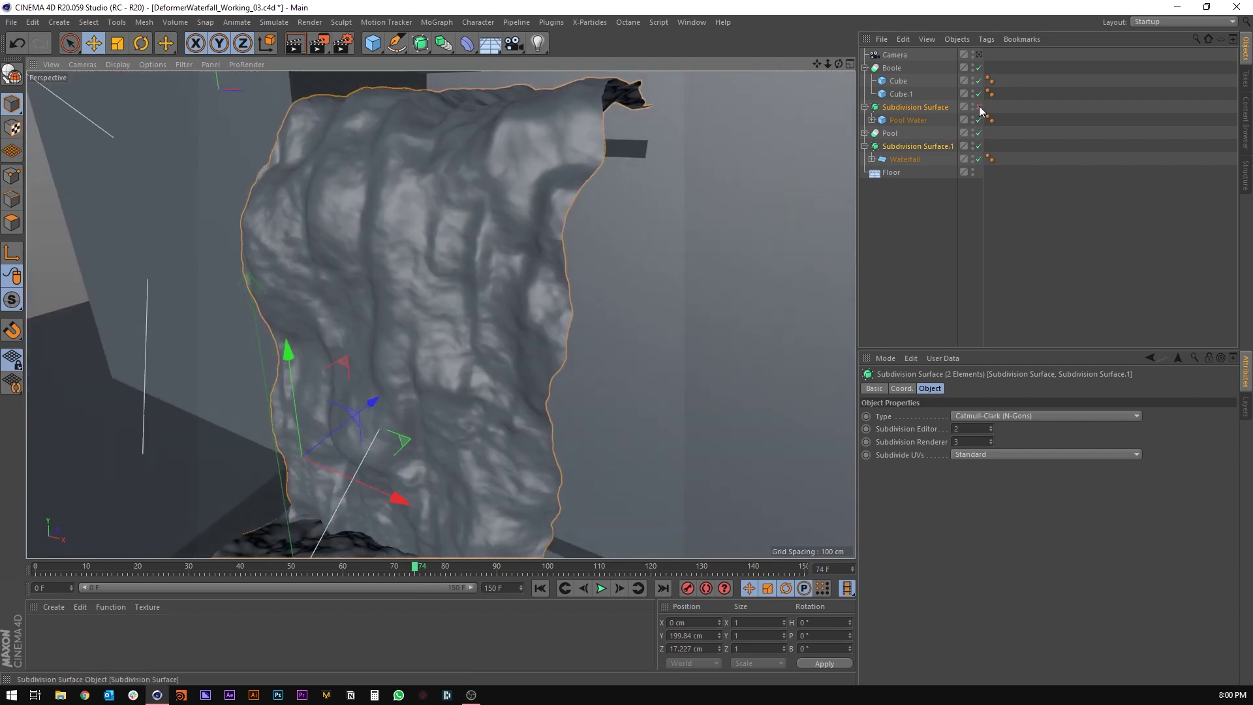
click(980, 55)
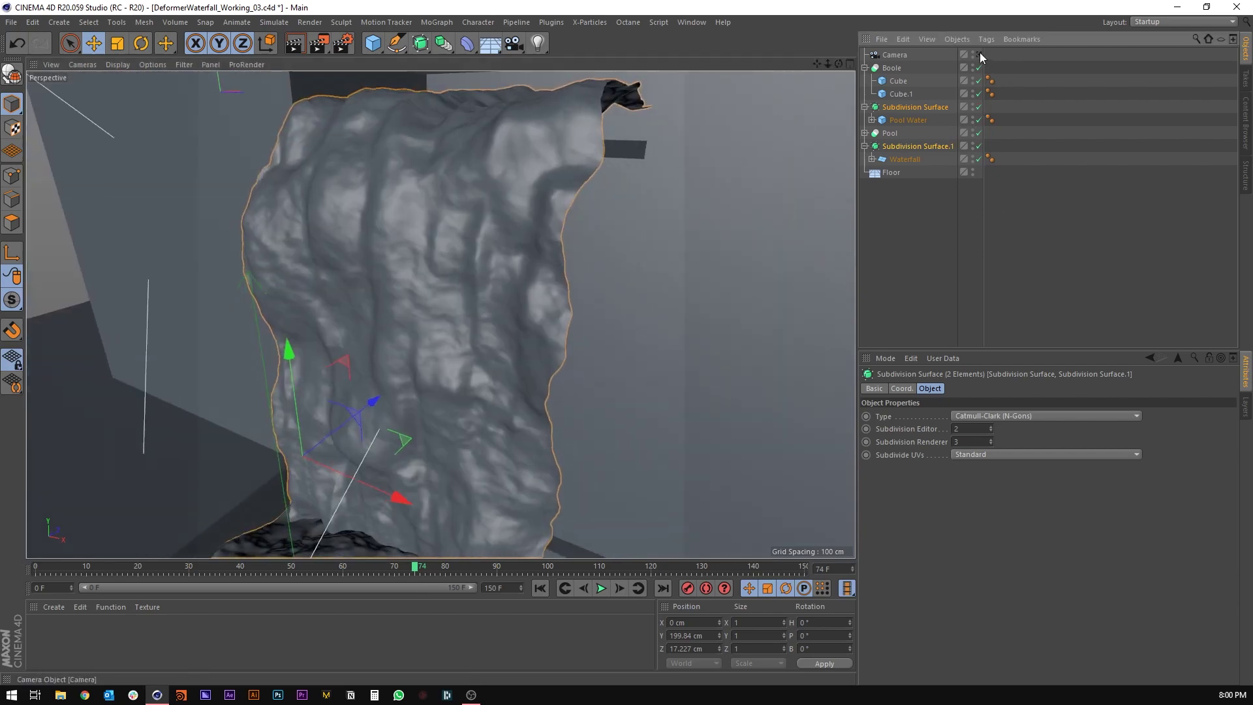
click(890, 272)
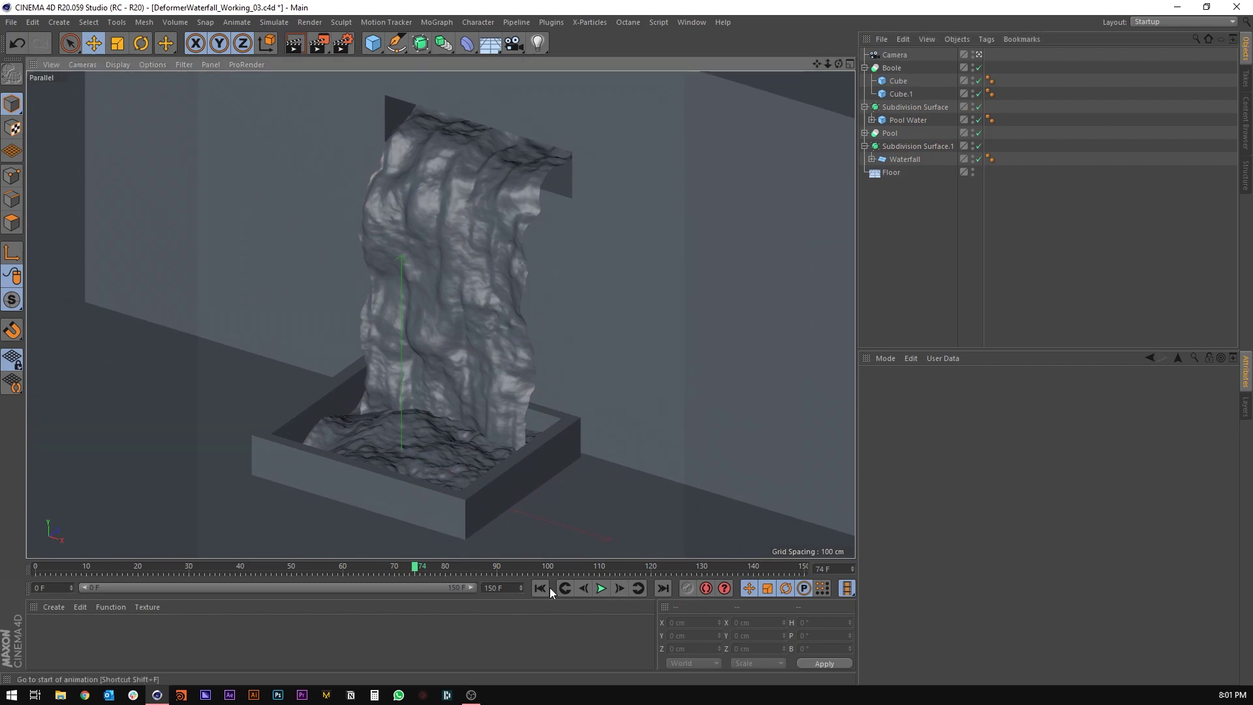
Preview the animation, then set Subdivision Editor to 0 on both Subdivision Surfaces.
click(602, 588)
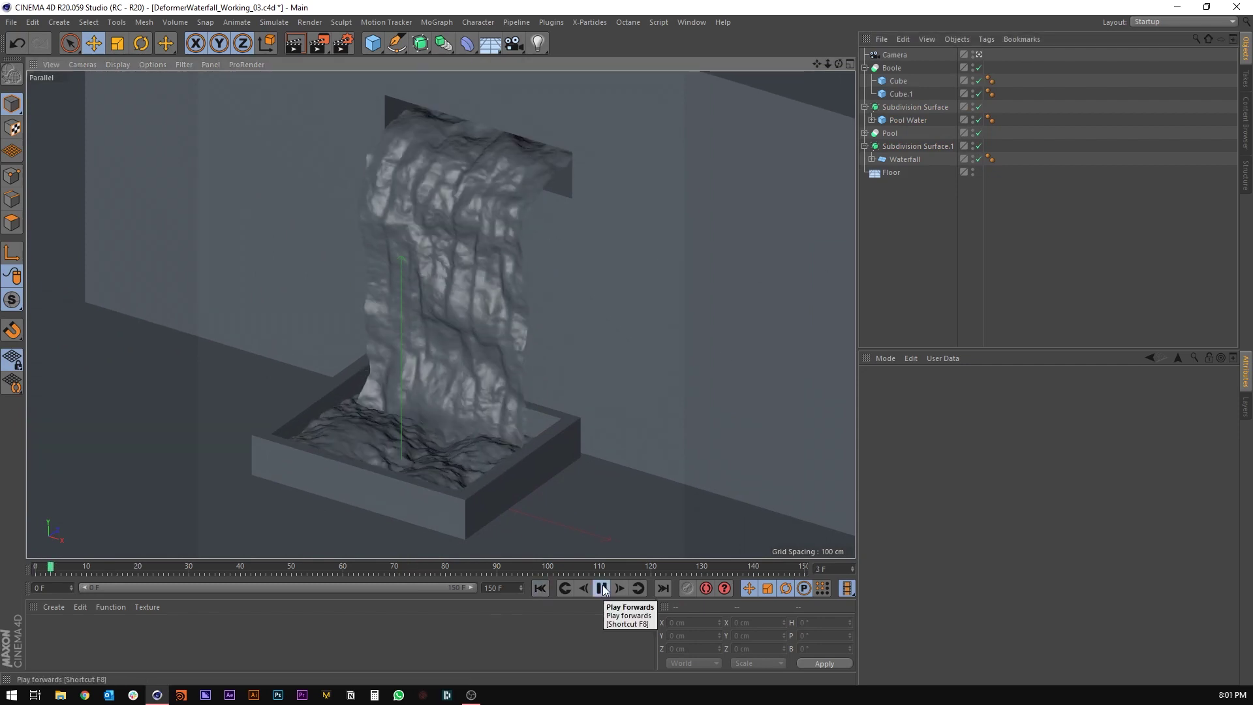
click(601, 588)
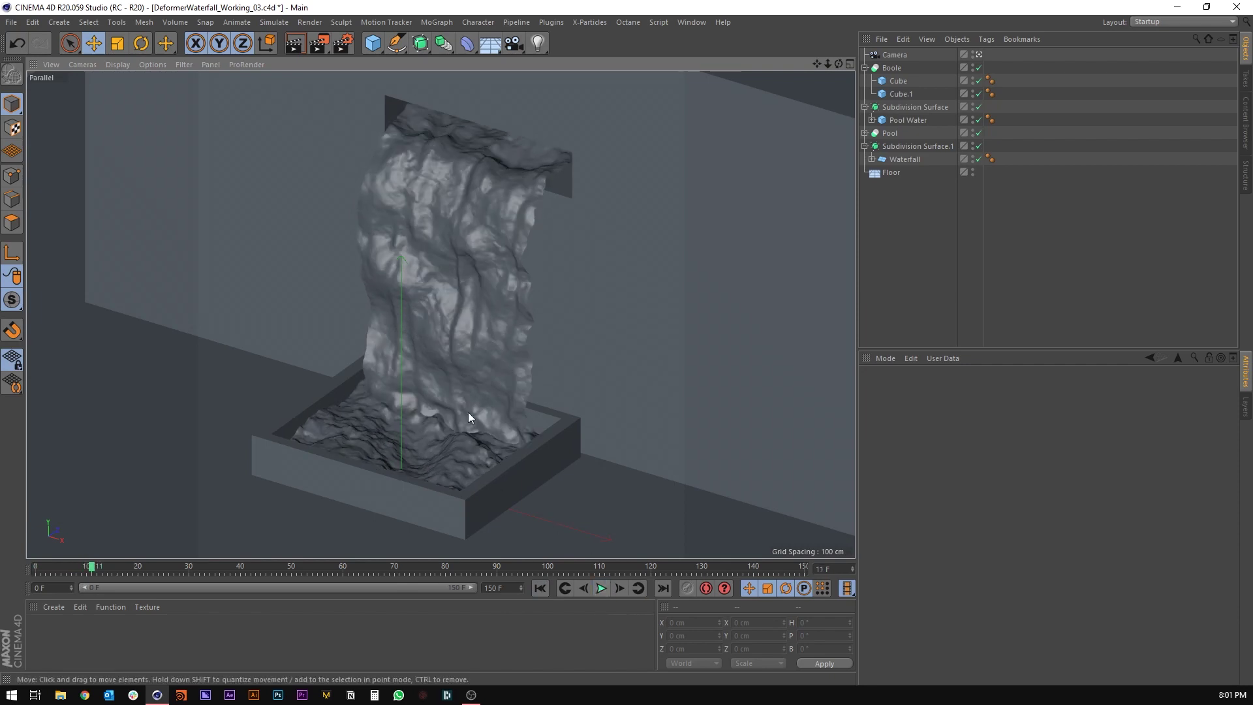
click(914, 107)
ctrl+click(903, 145)
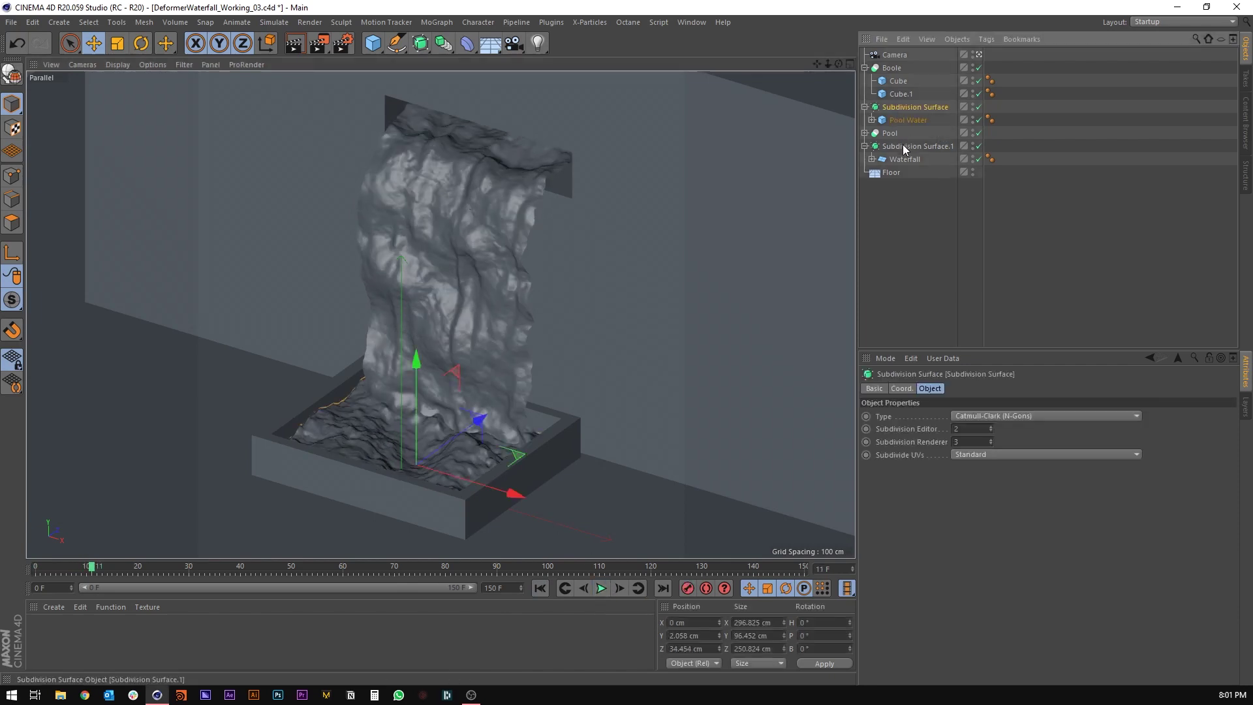
click(971, 428)
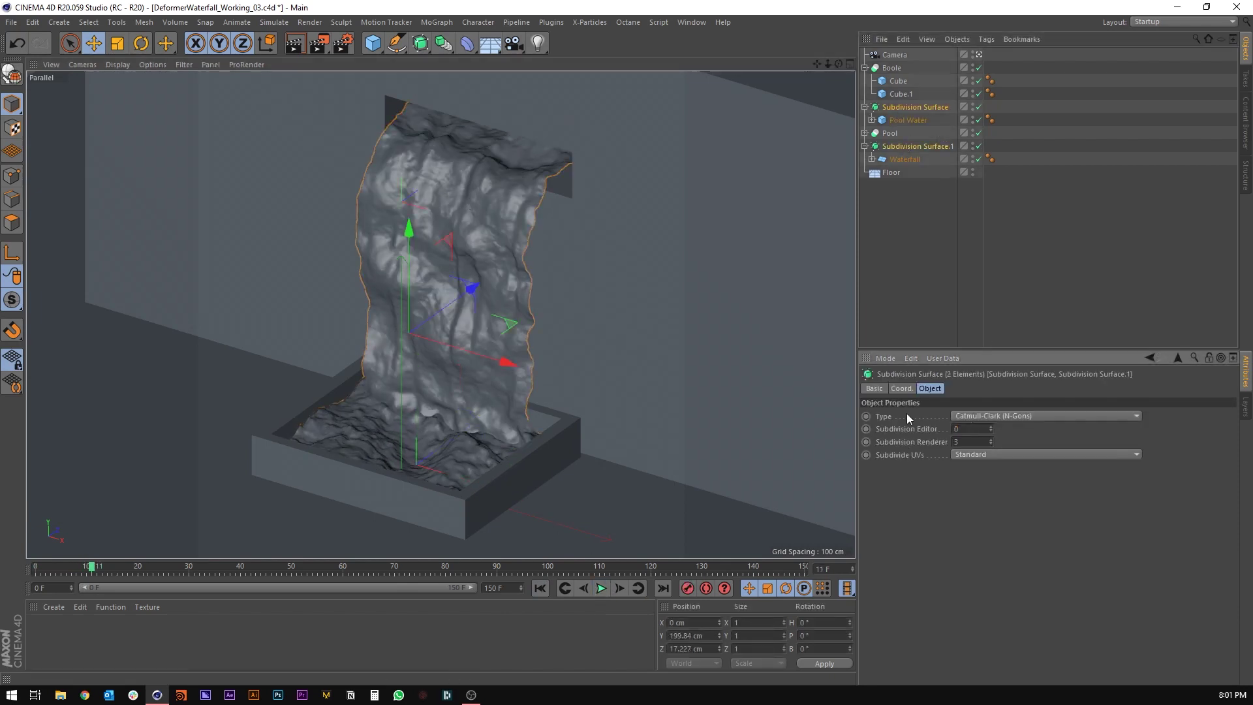
click(639, 422)
Rewind to frame 0 and play the waterfall animation while orbiting around it.
click(541, 588)
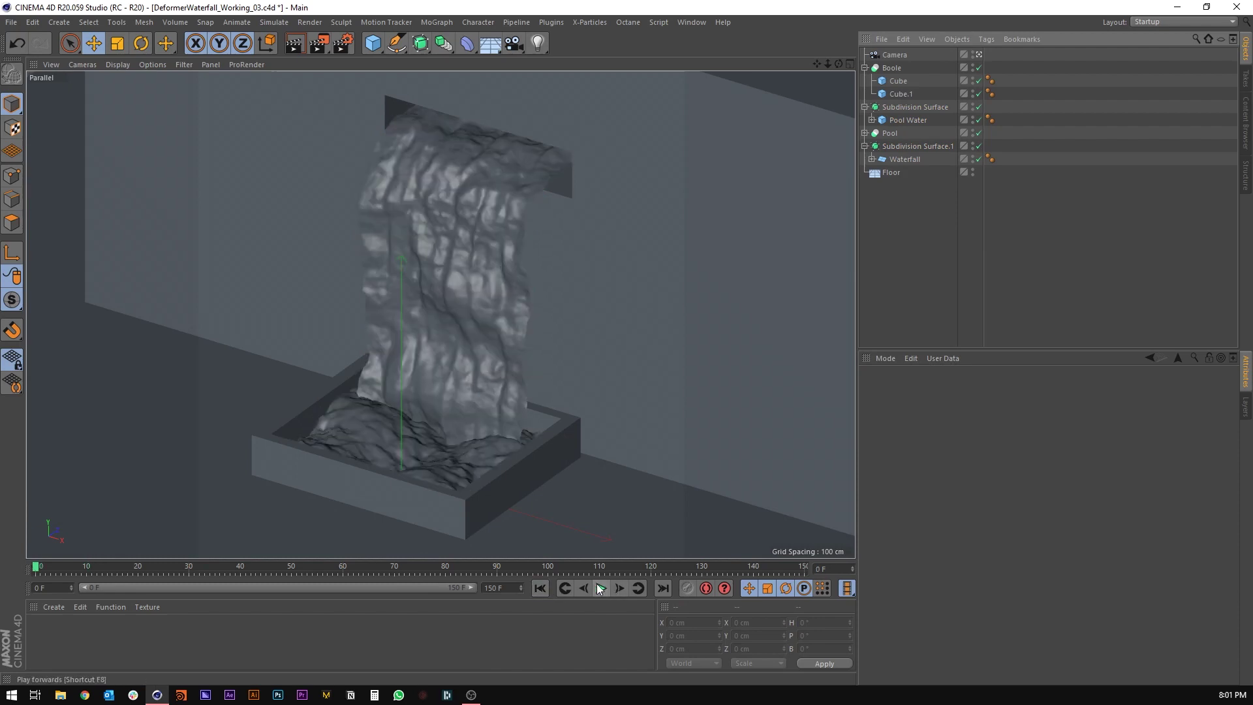
click(601, 590)
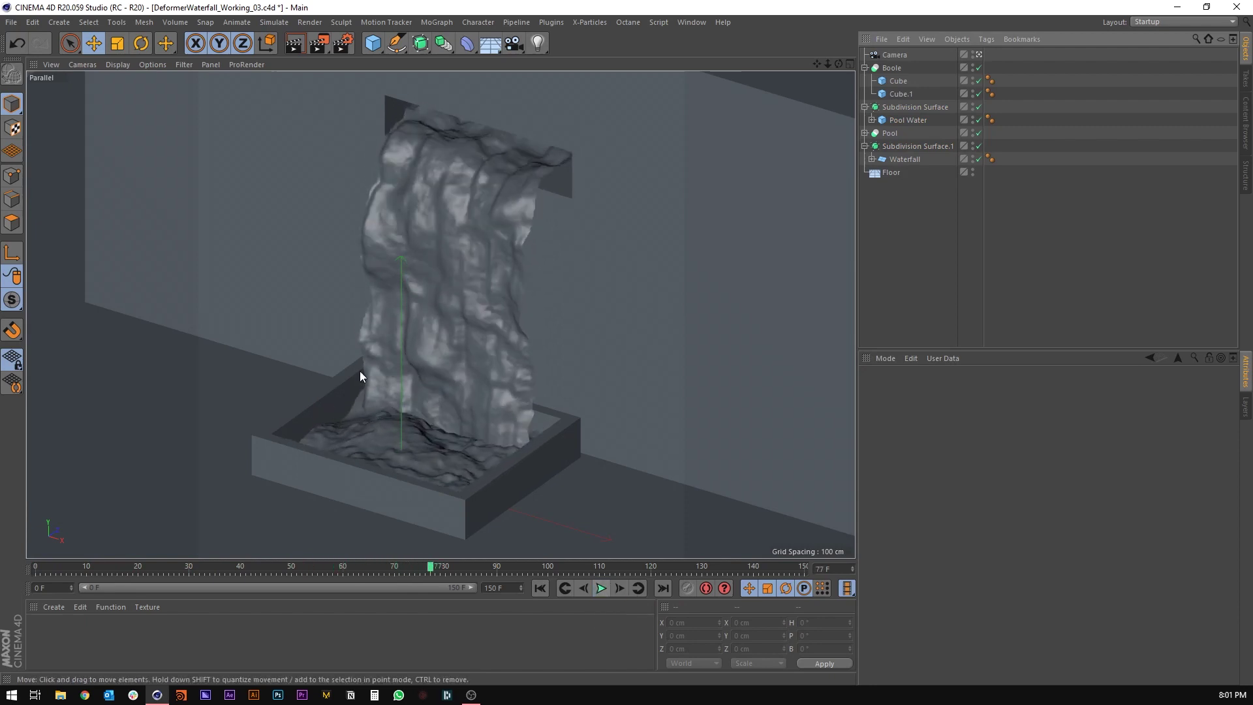
click(601, 590)
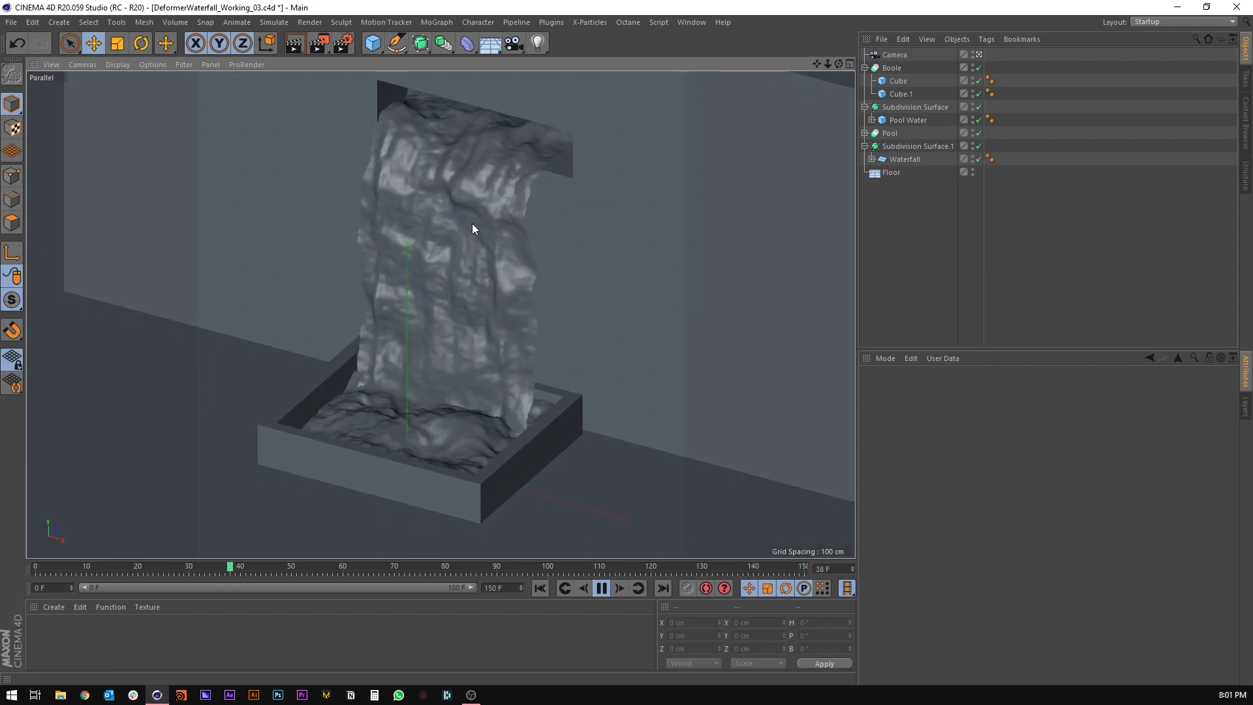
scroll(472, 223, down, 5)
alt+drag(483, 249, 504, 269)
scroll(500, 261, up, 3)
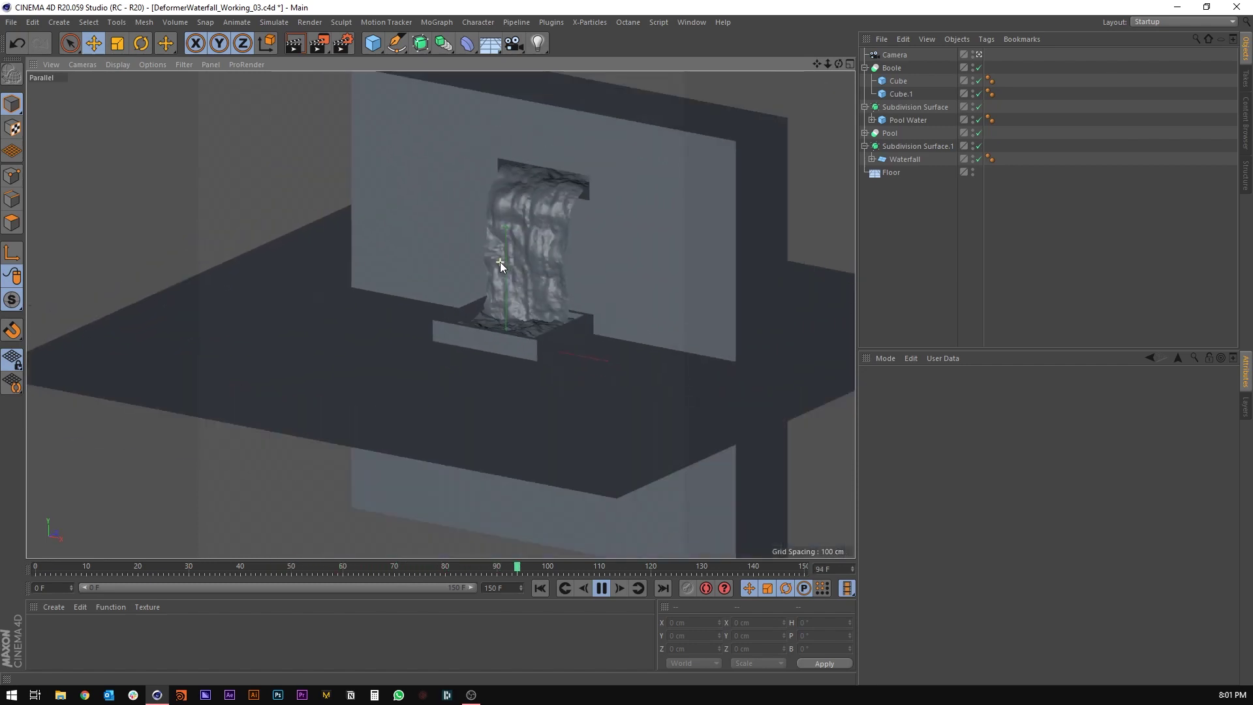
scroll(594, 206, up, 5)
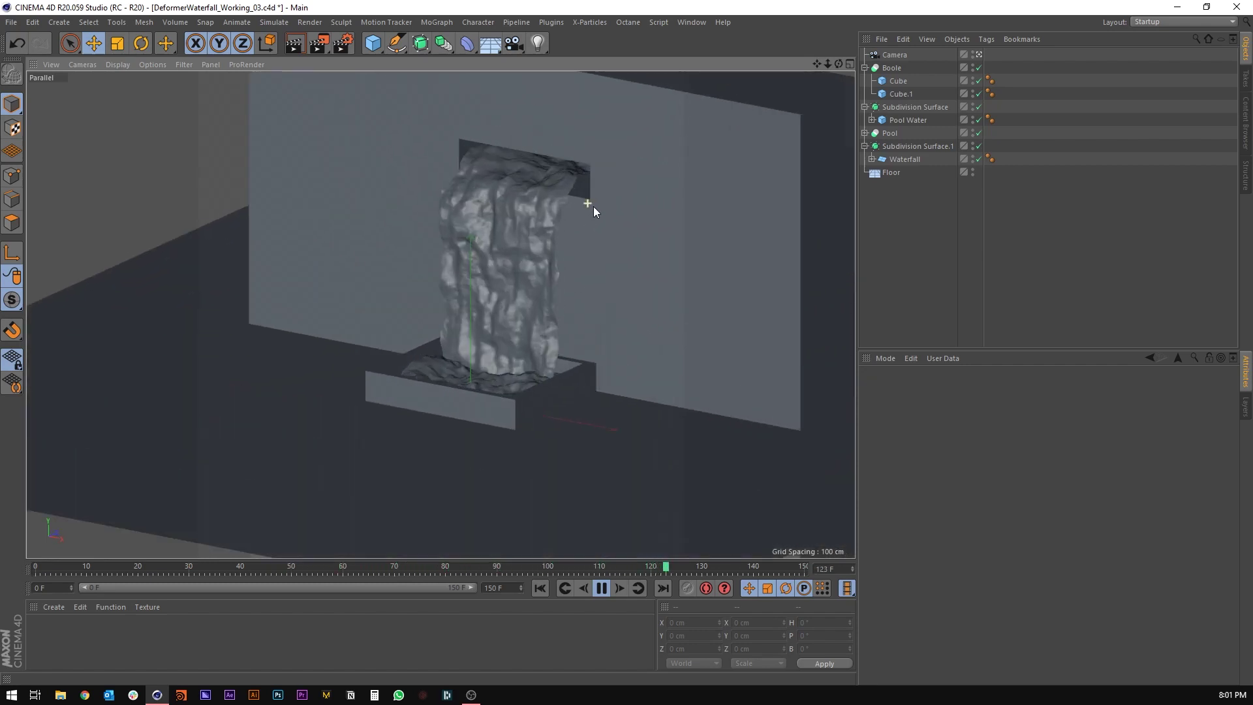
alt+drag(499, 211, 416, 468)
scroll(466, 187, up, 3)
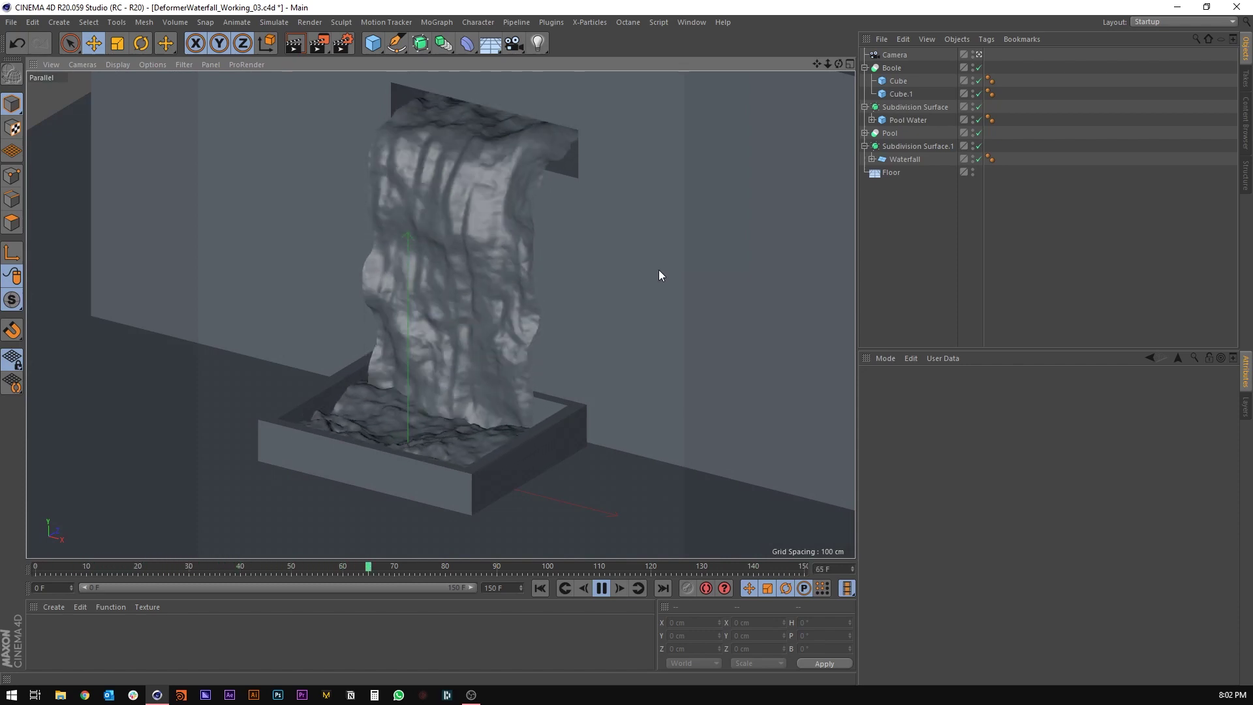
click(601, 588)
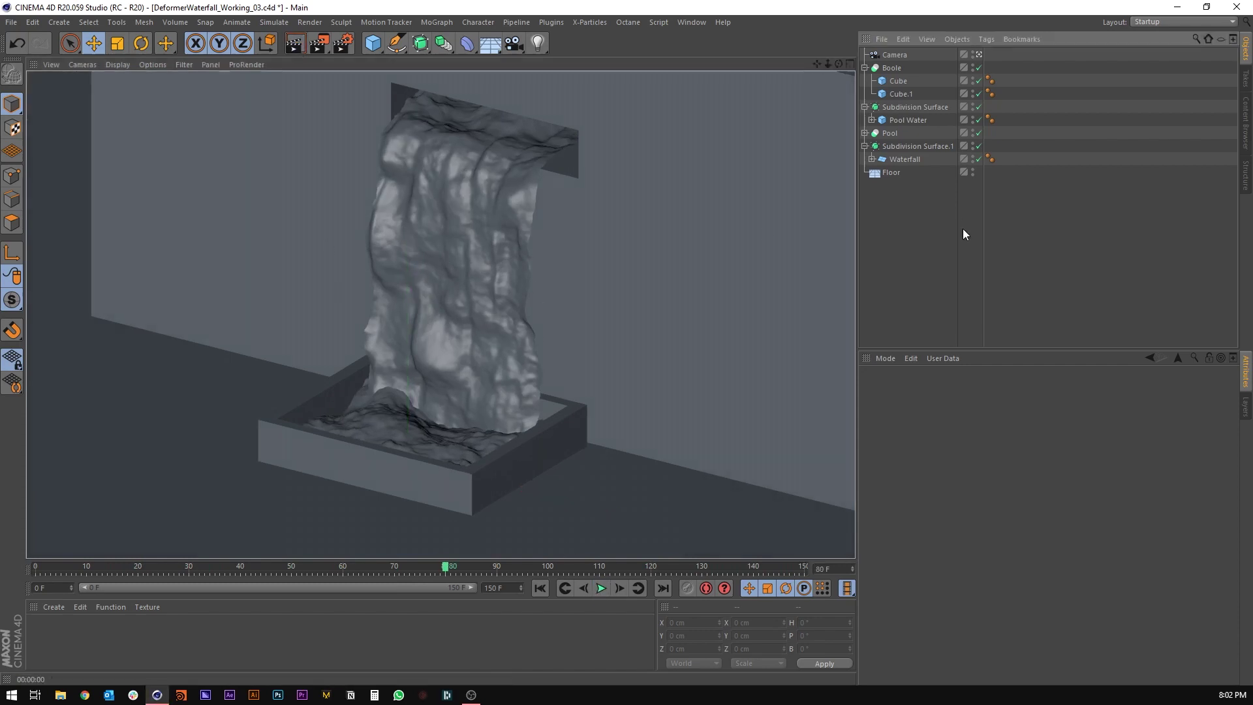
Play the animation again while selecting the pool's Subdivision Surface, the Camera and the Boole wall.
click(938, 109)
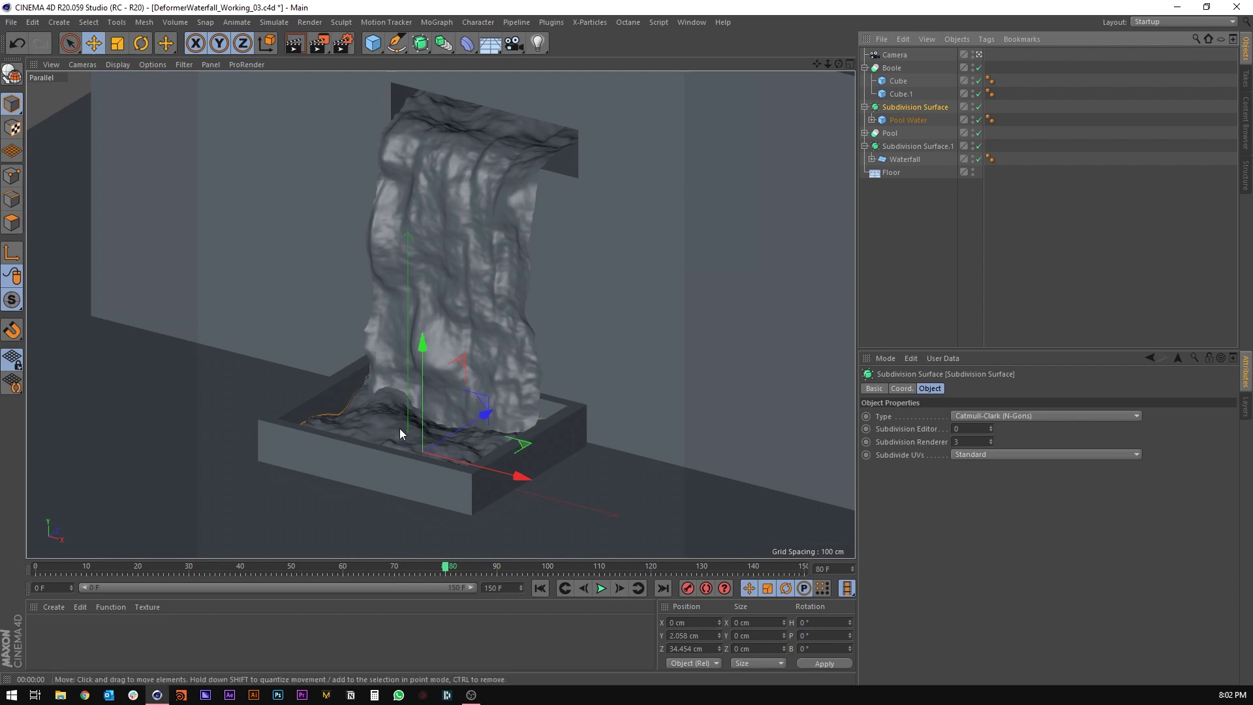
click(601, 589)
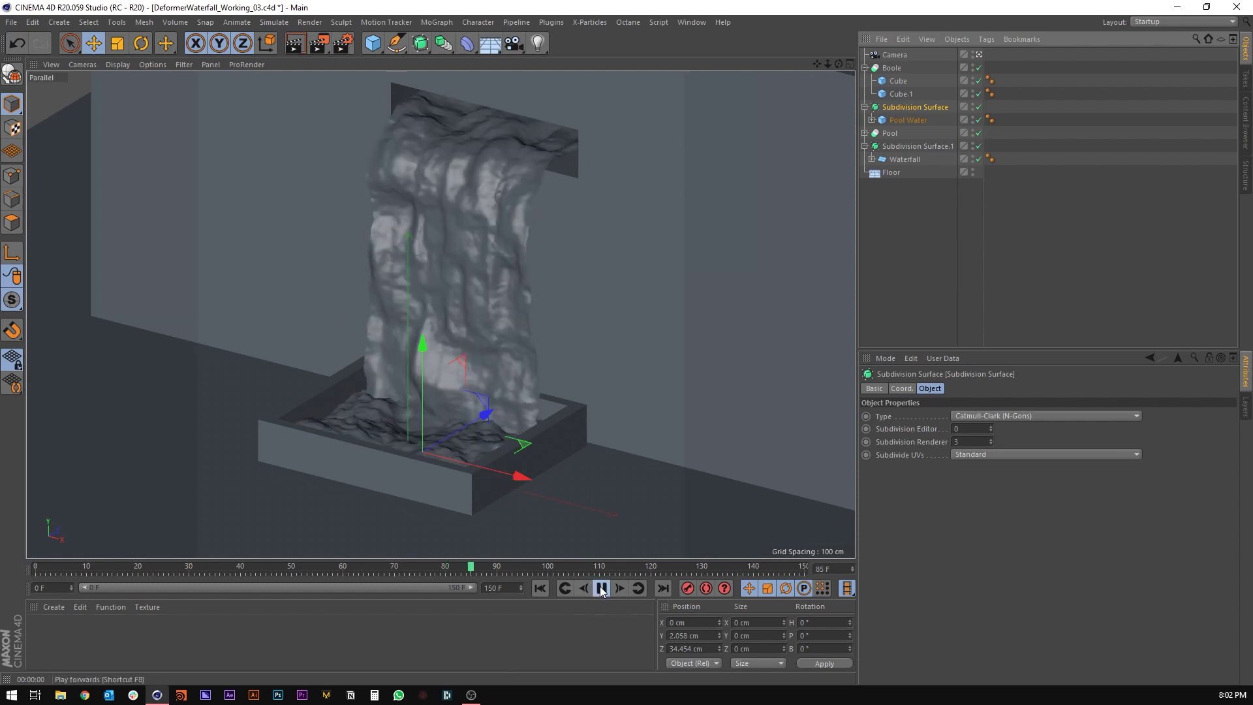
click(893, 56)
click(681, 315)
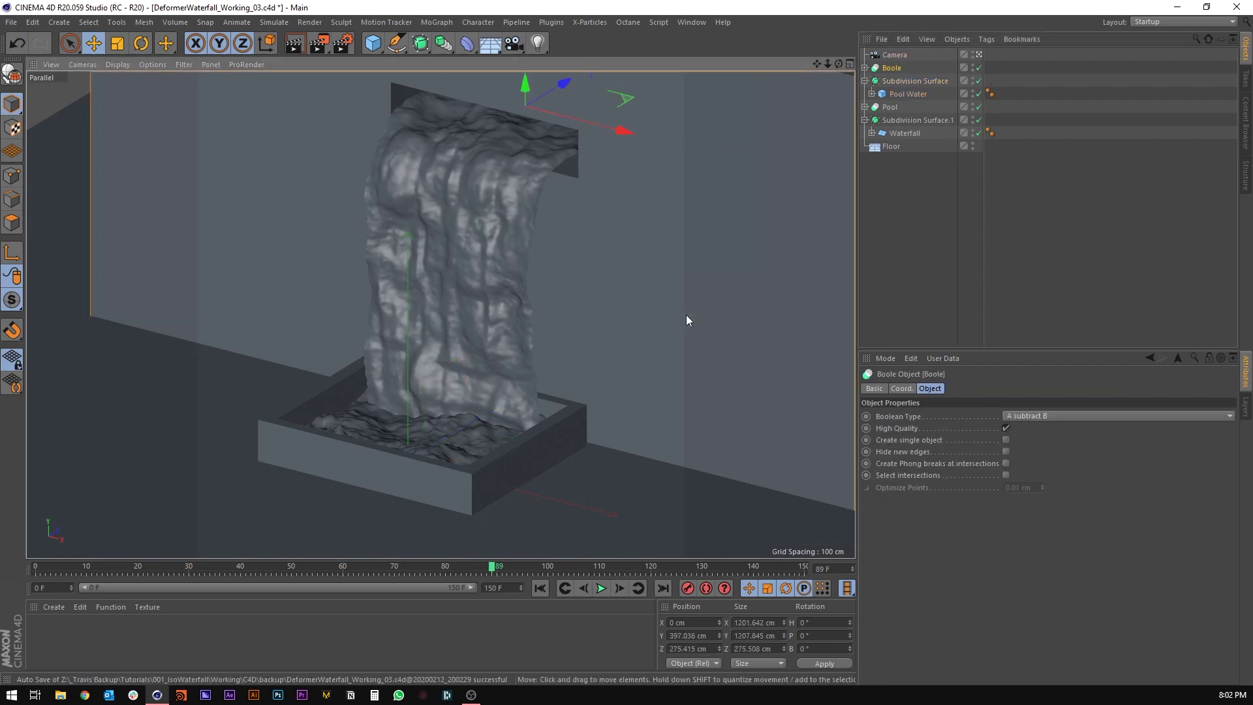
click(987, 248)
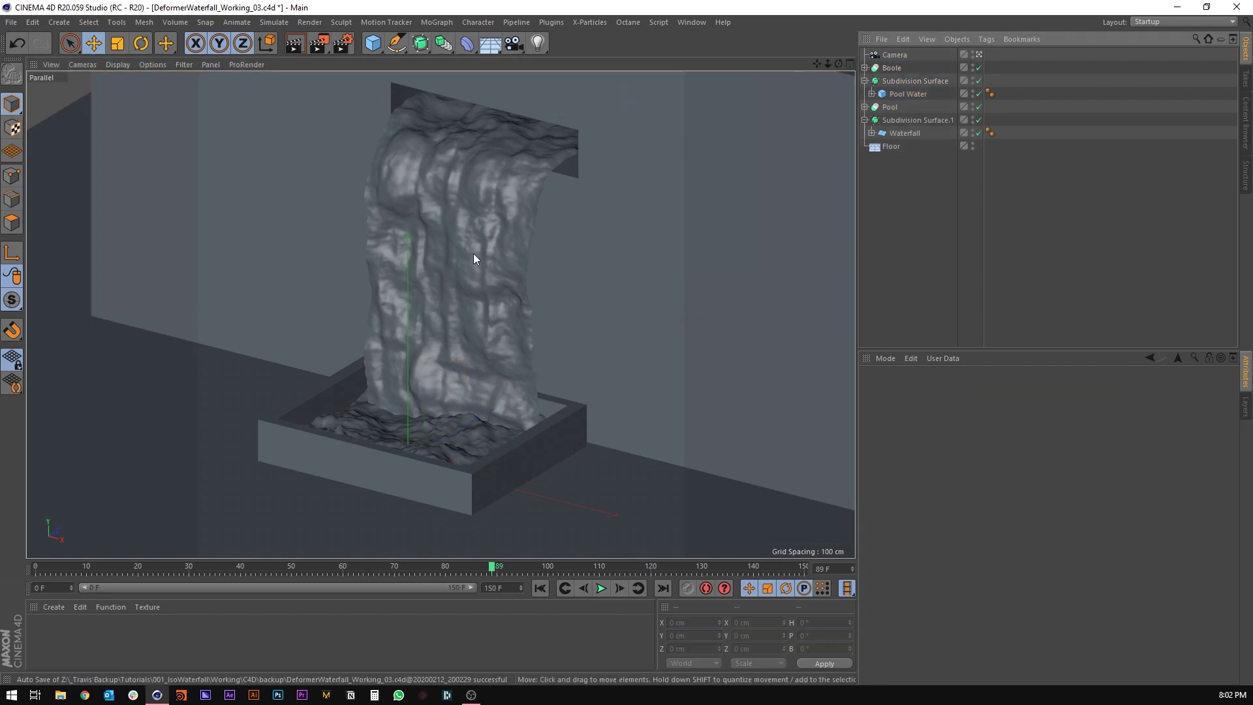